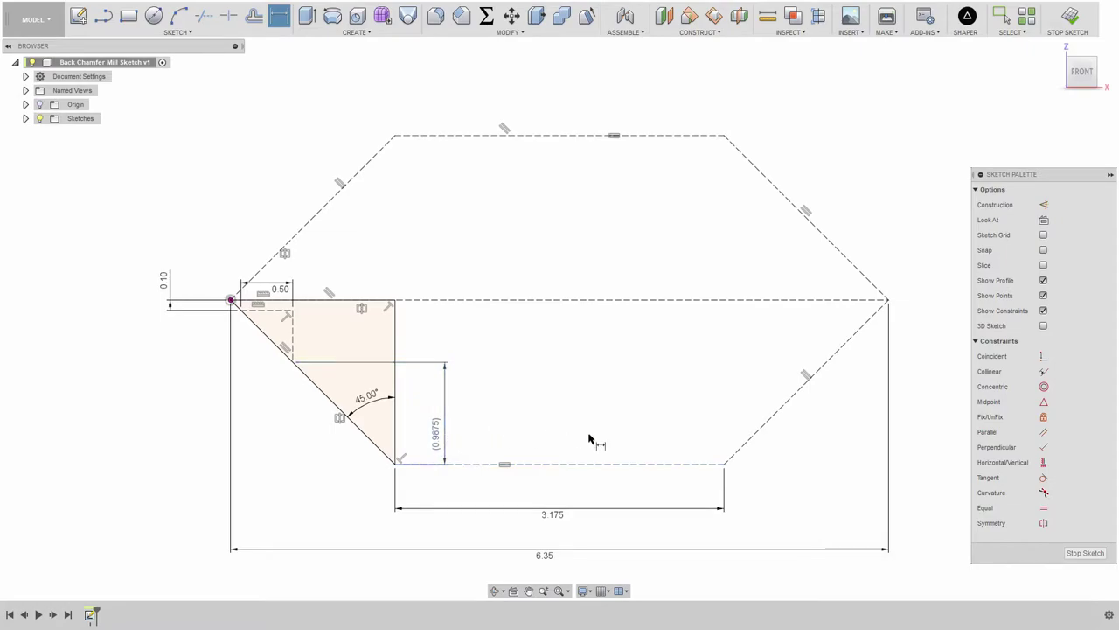
# Leave the dimension command and move the reference height dimension outside the hexagonal outline, beside the triangular profile
pyautogui.press('Escape')
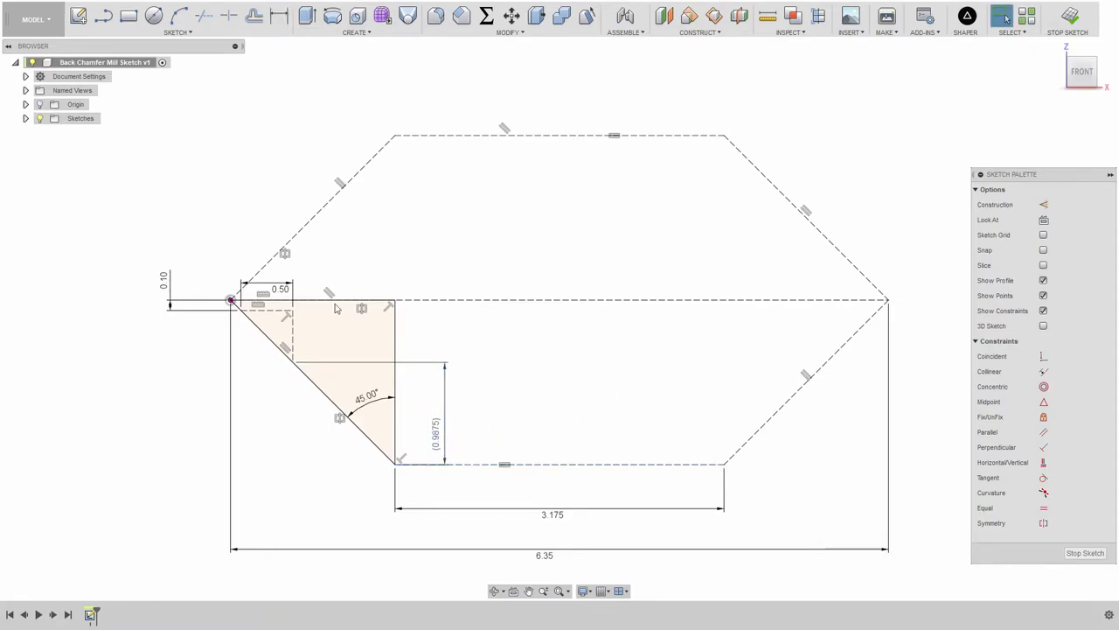
pyautogui.moveTo(437, 432); pyautogui.dragTo(88, 418)
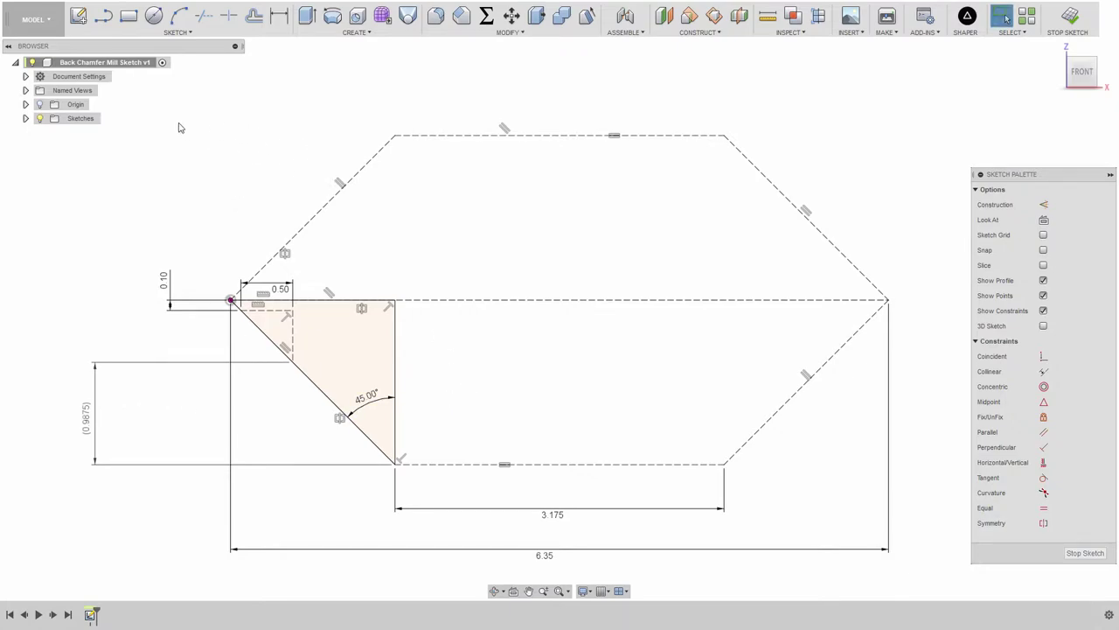
# Examine the lengths of the triangular profile's upper edge, the horizontal centreline and the hexagon's lower edge
pyautogui.click(345, 301)
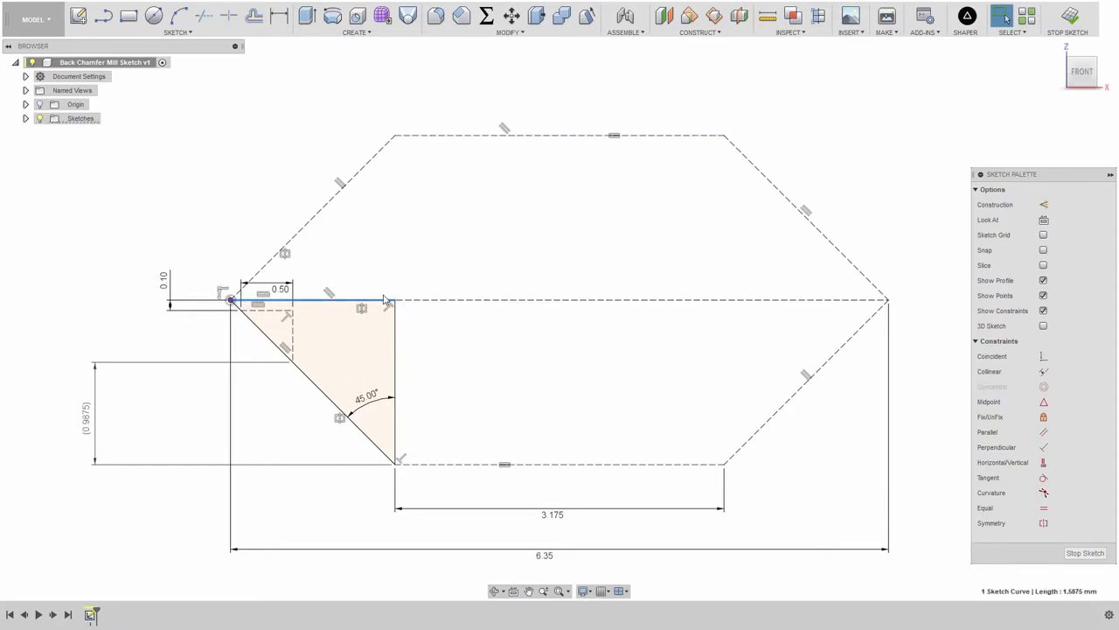
pyautogui.click(433, 277)
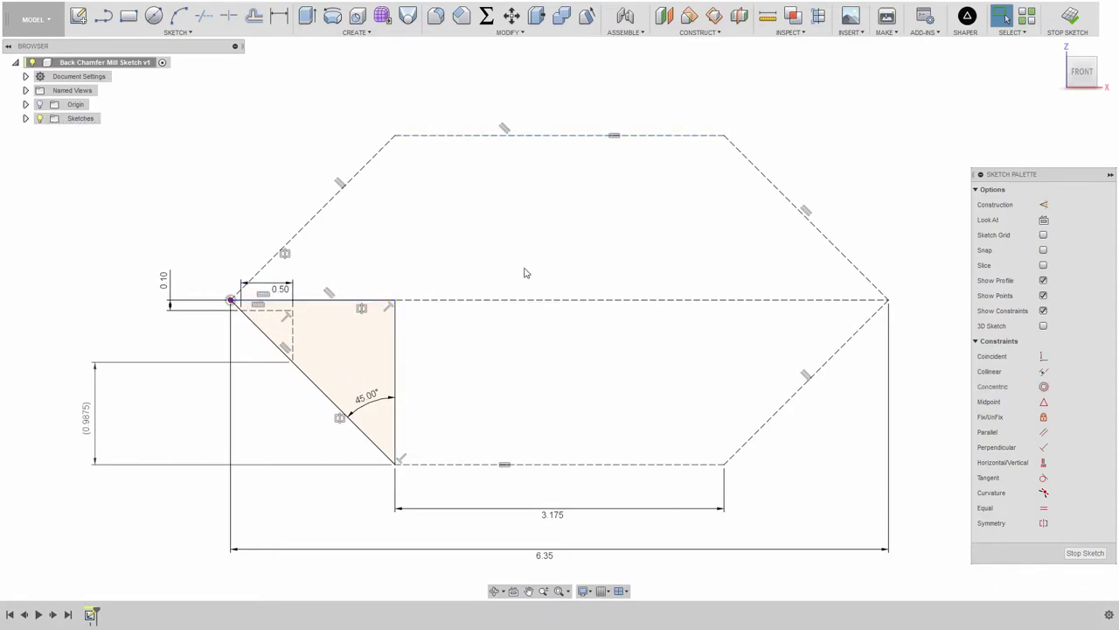
pyautogui.click(498, 300)
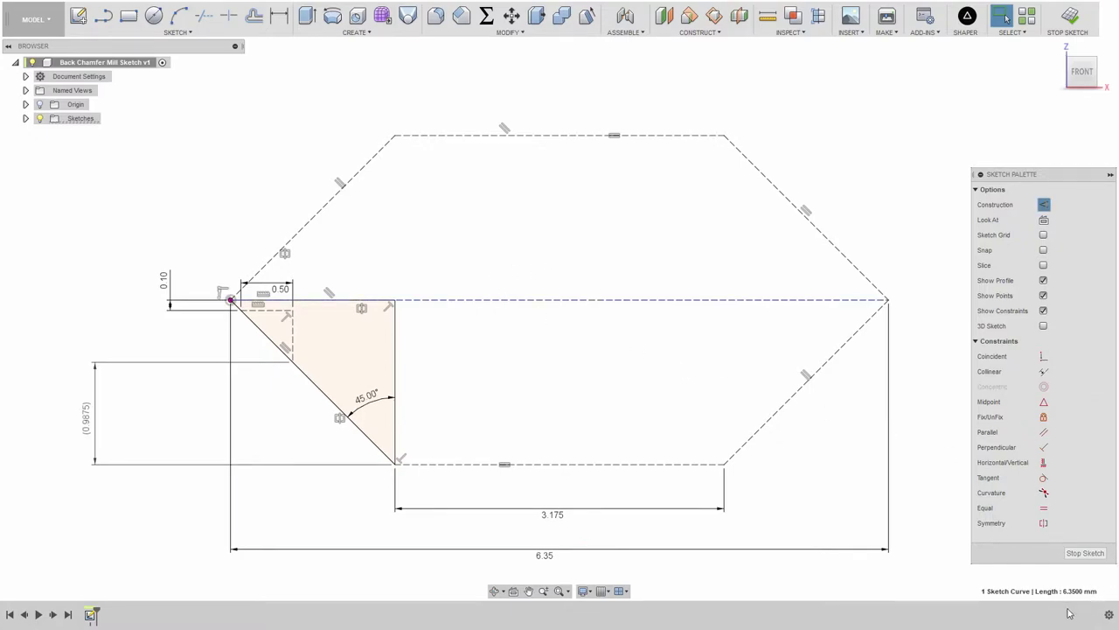
pyautogui.click(553, 515)
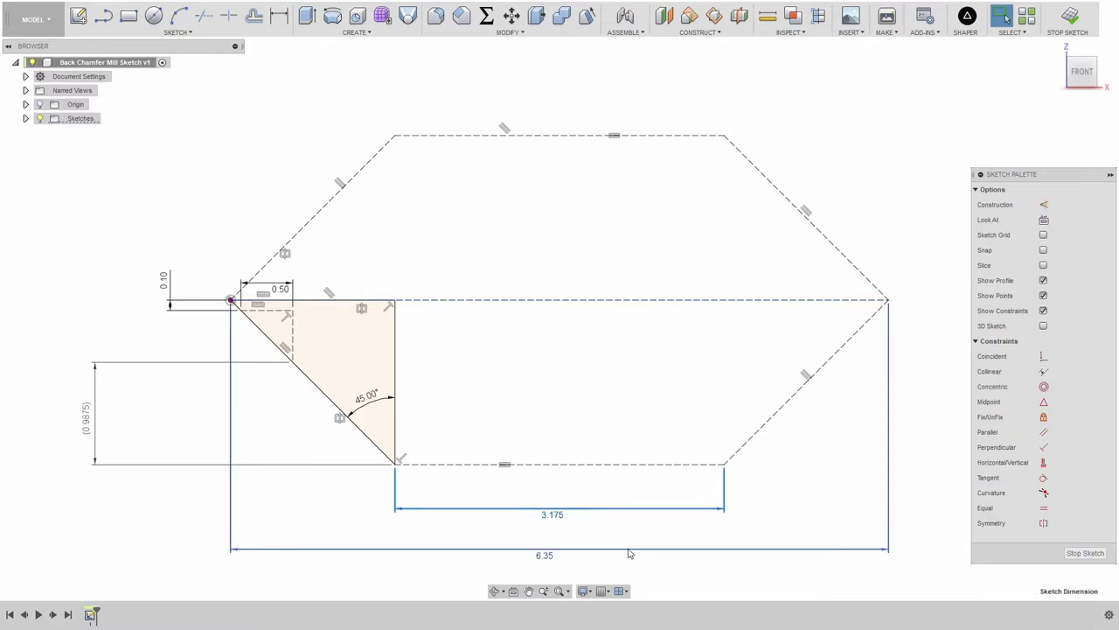
pyautogui.click(625, 465)
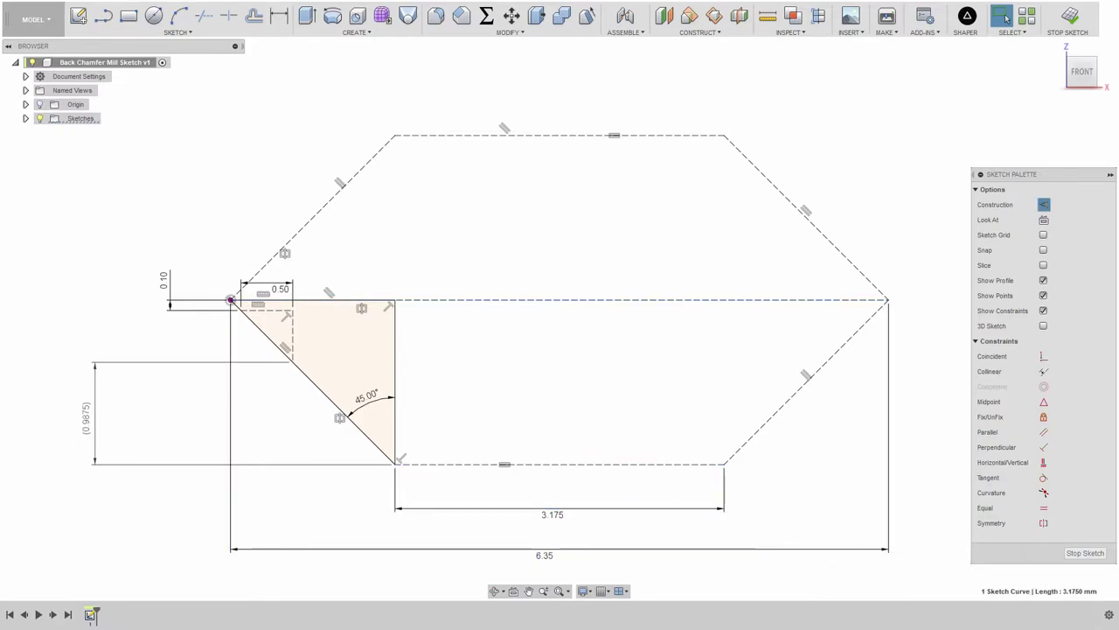
pyautogui.click(579, 411)
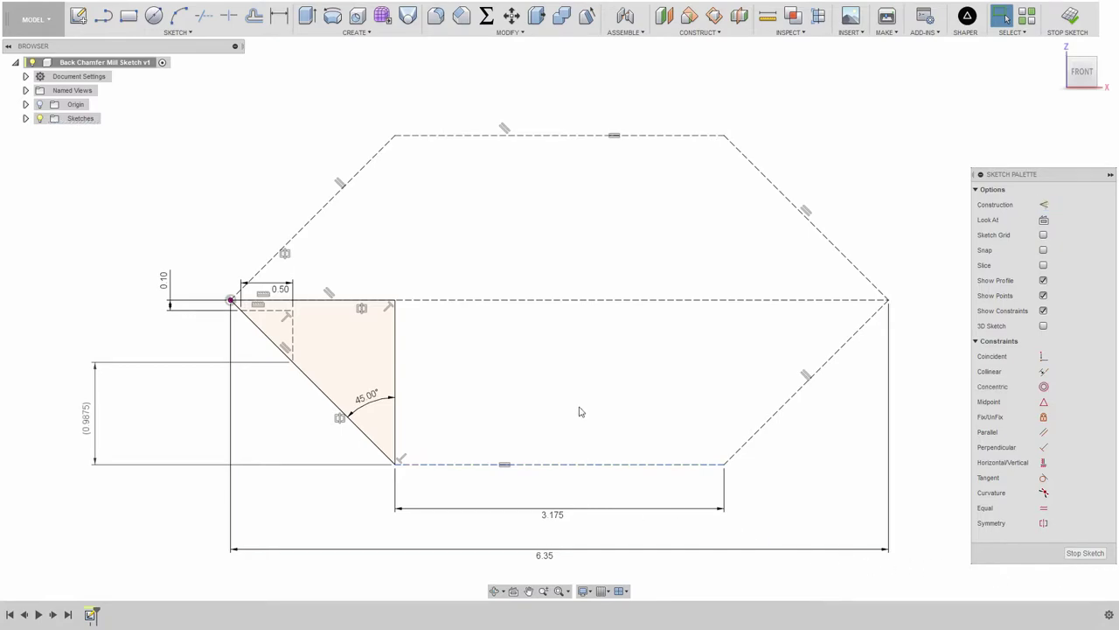
pyautogui.click(383, 301)
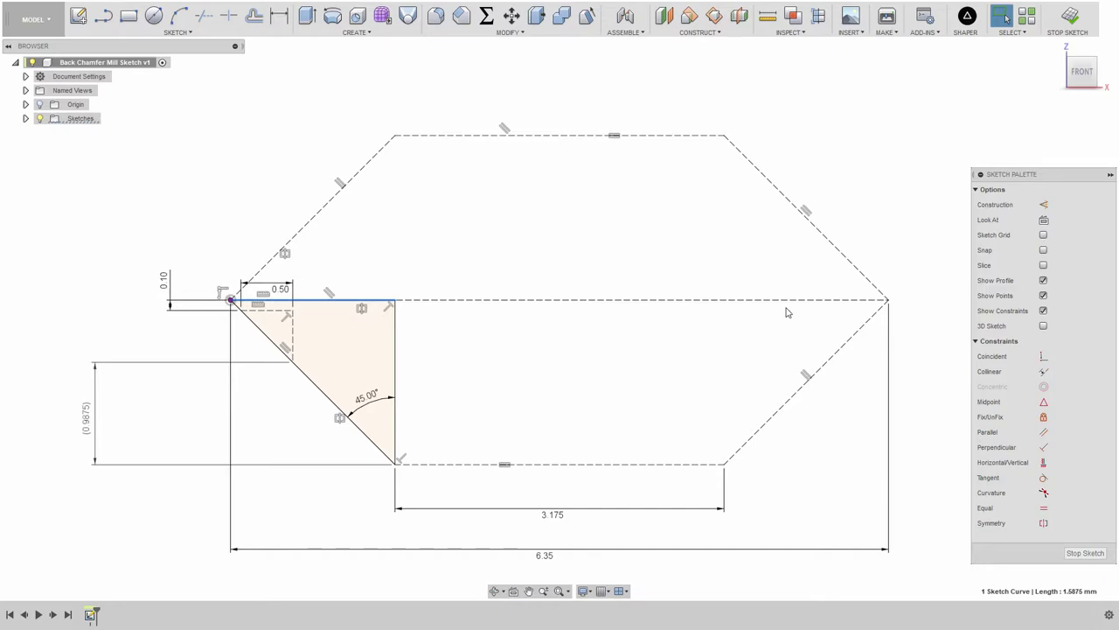
pyautogui.click(481, 377)
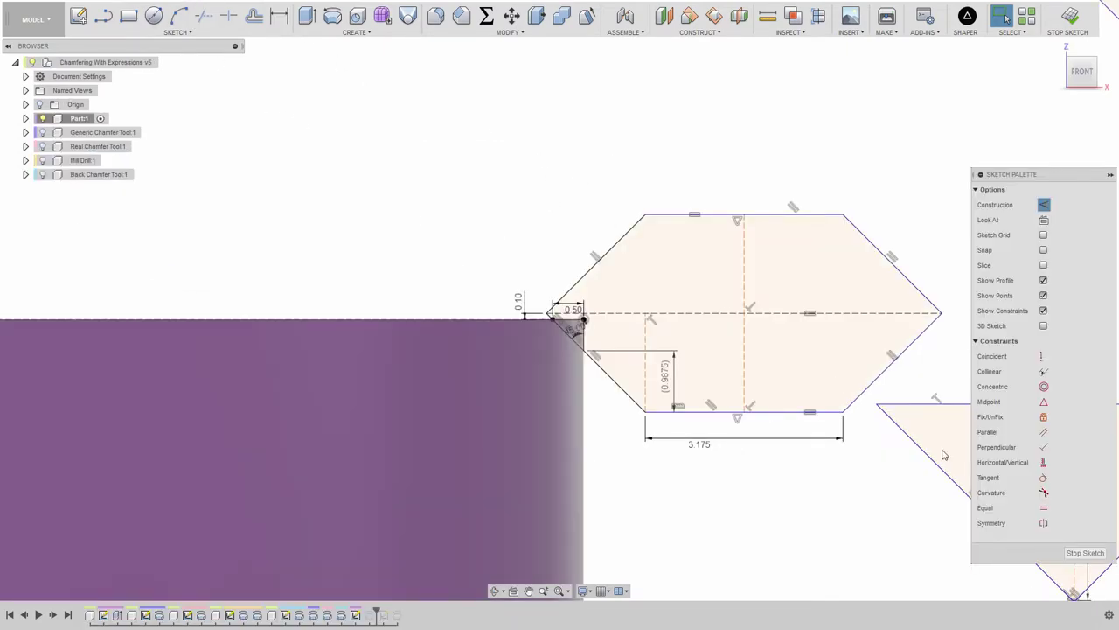
# Finish the sketch in the Chamfering With Expressions part and switch to the CAM workspace
pyautogui.click(1085, 553)
pyautogui.click(32, 19)
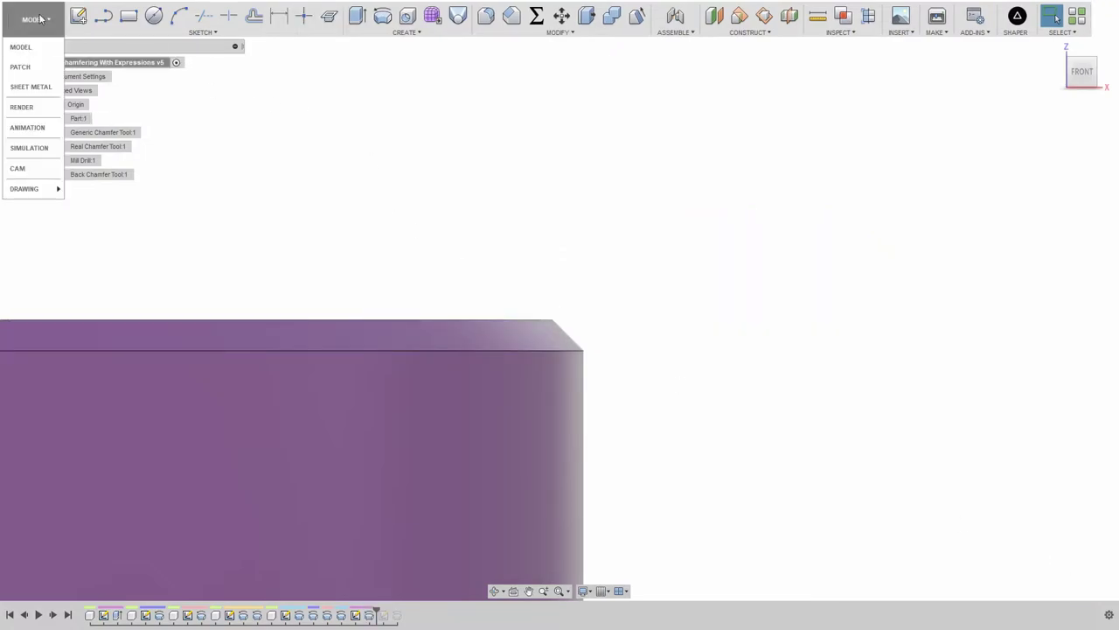
pyautogui.click(27, 168)
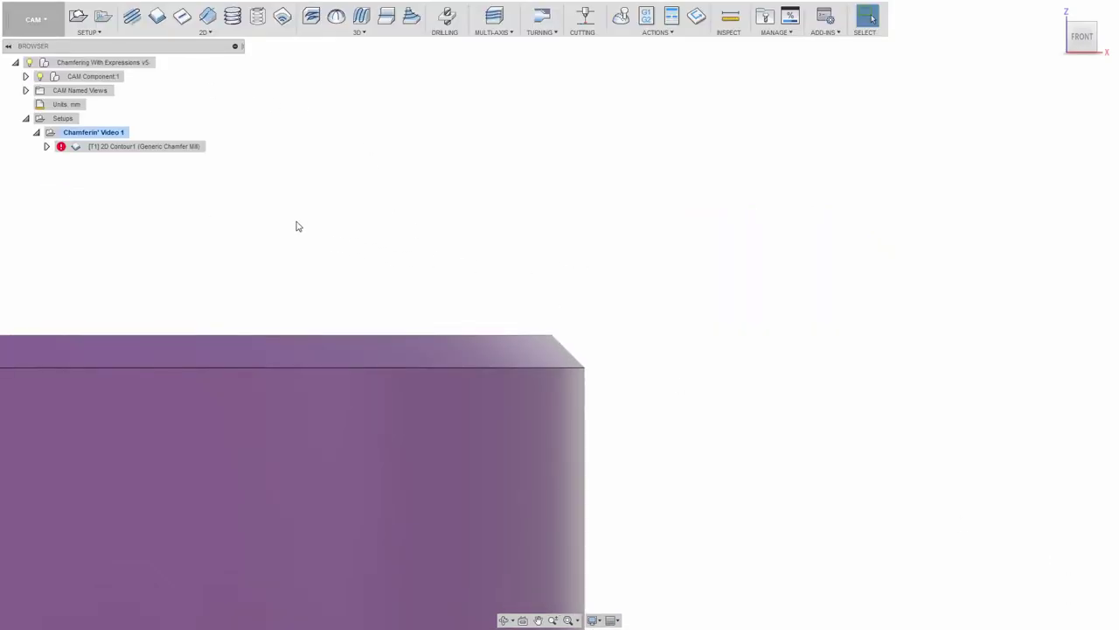
# Roll the model's history back to before the part's chamfer sketch and return to the CAM workspace
pyautogui.click(33, 19)
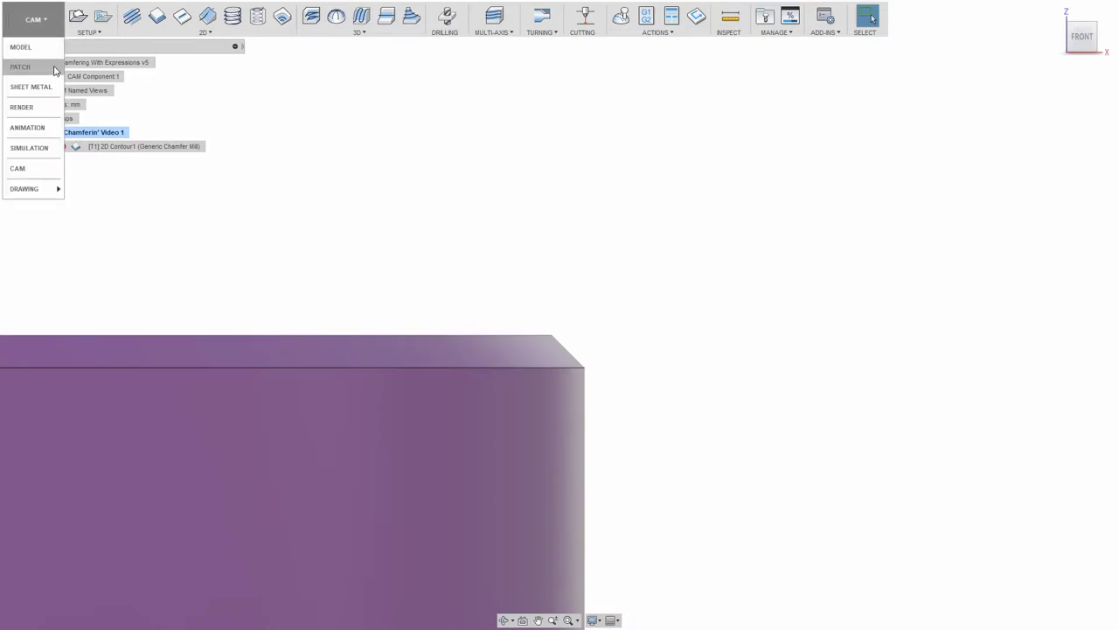
pyautogui.click(27, 45)
pyautogui.rightClick(369, 615)
pyautogui.click(337, 577)
pyautogui.click(33, 19)
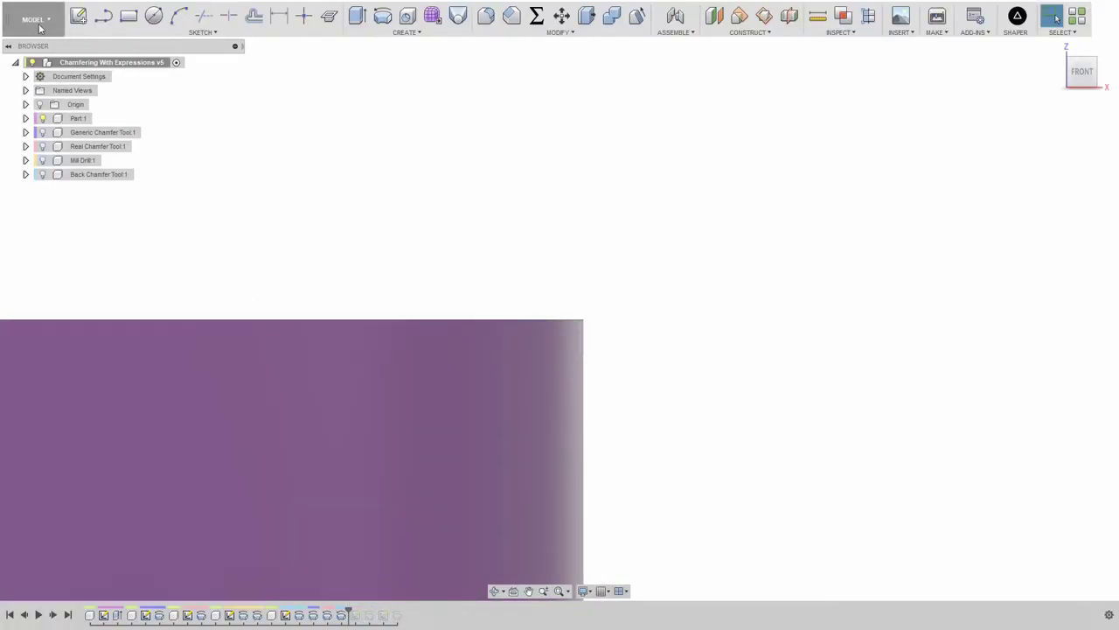
pyautogui.click(35, 168)
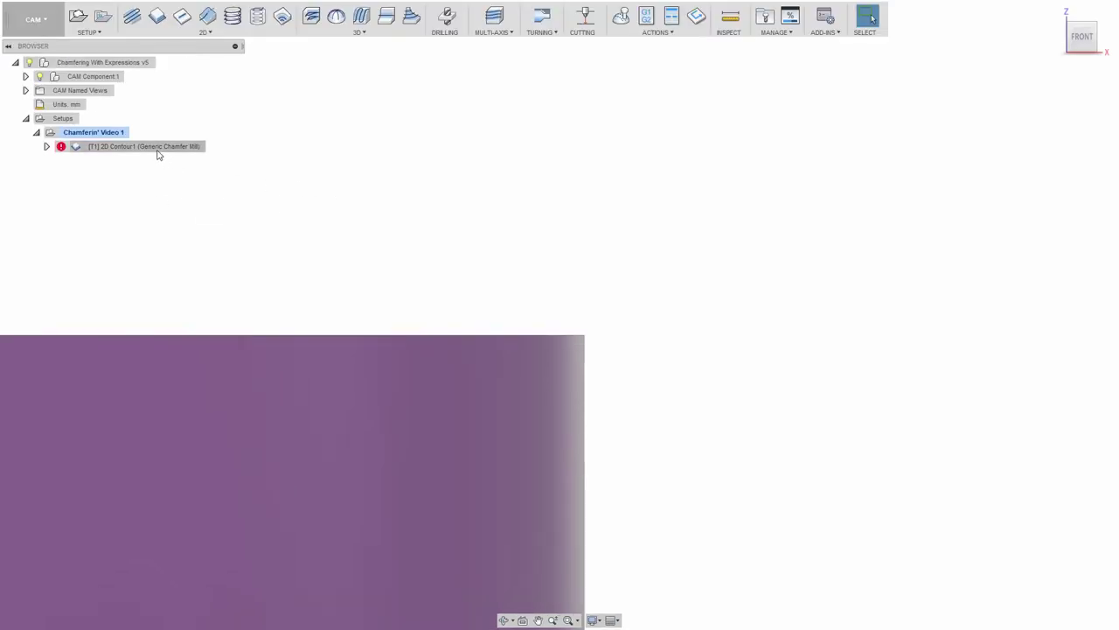
# Edit the 2D Contour1 operation and change its tool to #4 Ø1/4" 45° chamfer mill (Back Chamfer Mill)
pyautogui.doubleClick(149, 149)
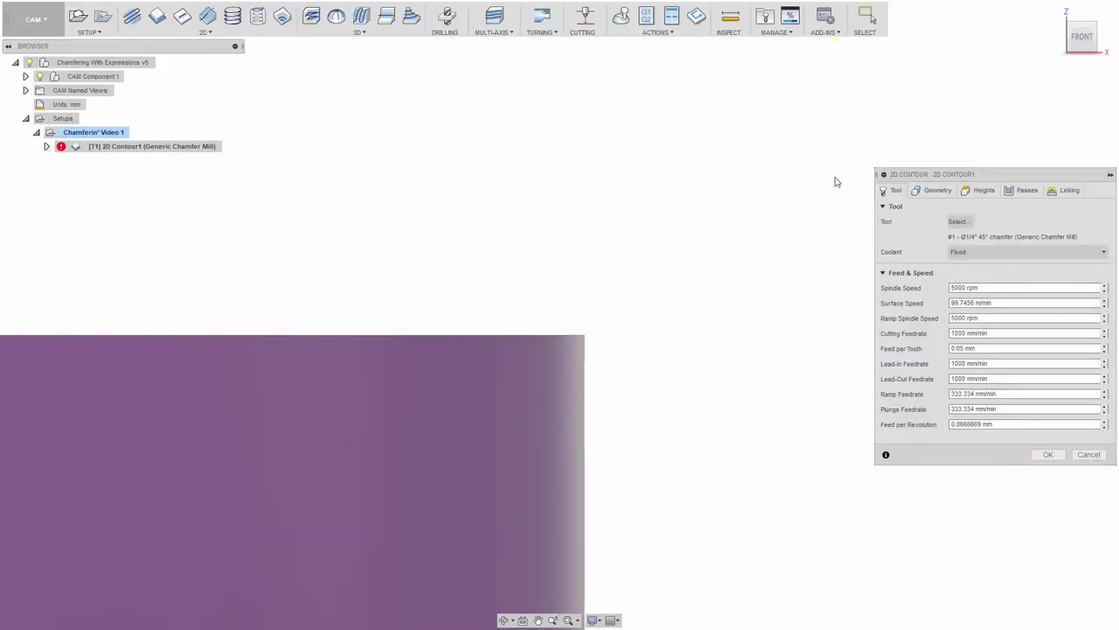
pyautogui.click(958, 221)
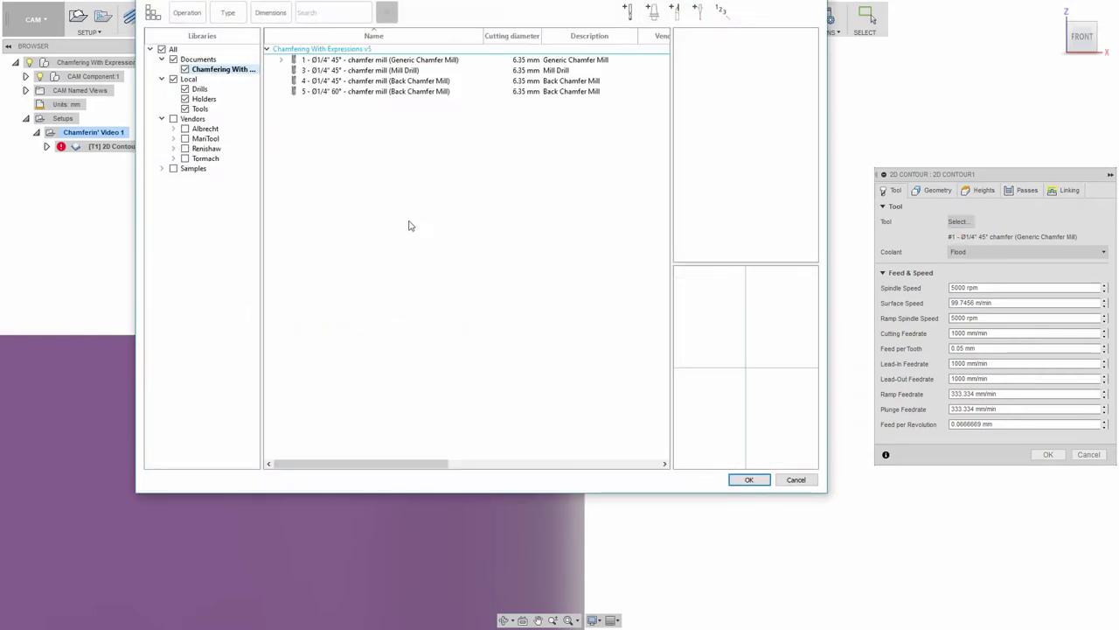
pyautogui.click(385, 81)
pyautogui.click(754, 479)
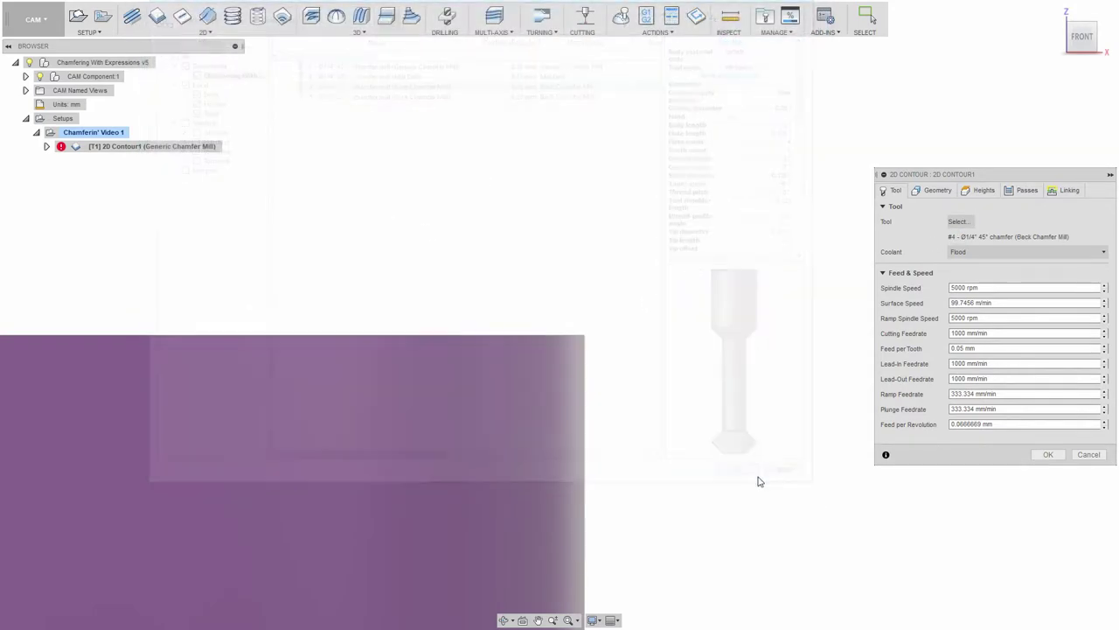
# Review the existing Chamfer Tip Offset expression in the 2D contour's passes settings and close it unchanged
pyautogui.click(1023, 194)
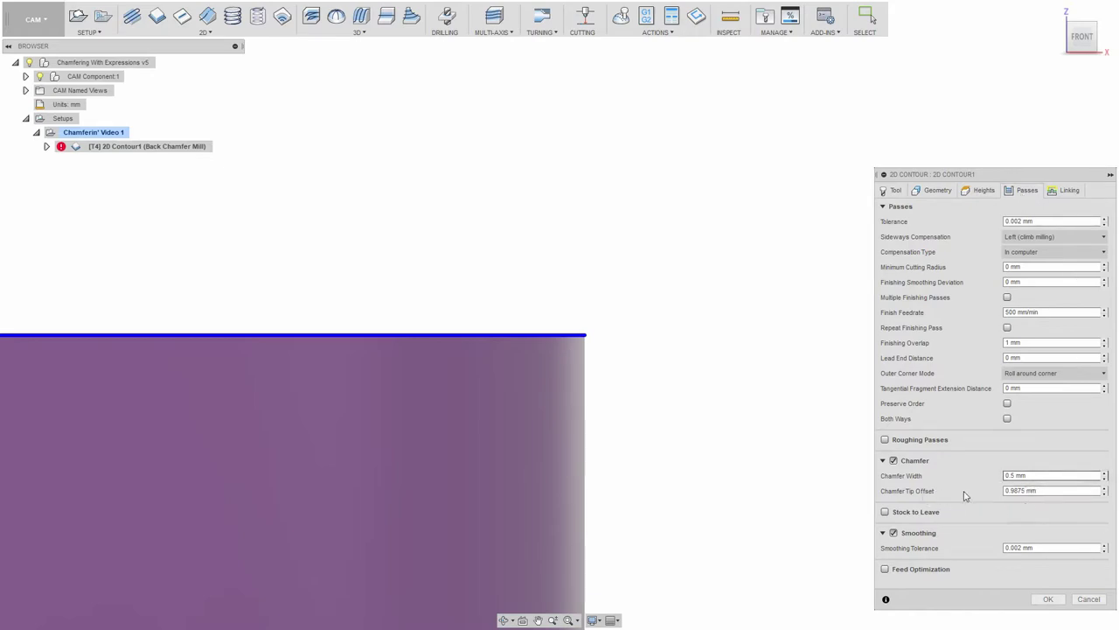
pyautogui.rightClick(1047, 491)
pyautogui.click(1073, 554)
pyautogui.moveTo(786, 146); pyautogui.dragTo(993, 146)
pyautogui.click(1006, 215)
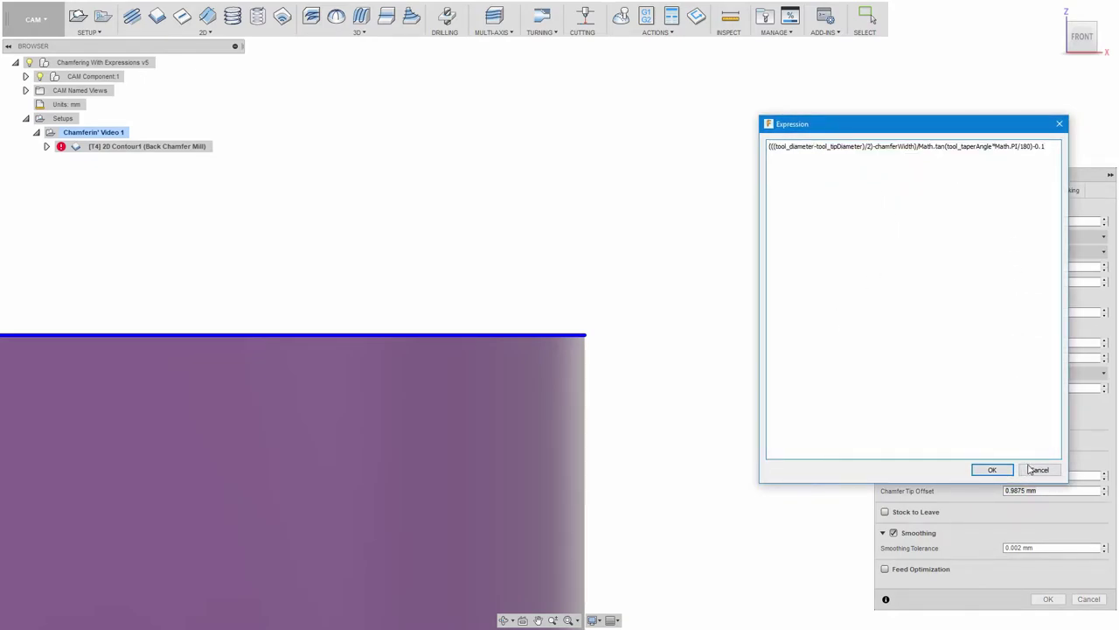
pyautogui.click(991, 470)
# Set the Chamfer Tip Offset to 0
pyautogui.tripleClick(1055, 493)
pyautogui.write('0')
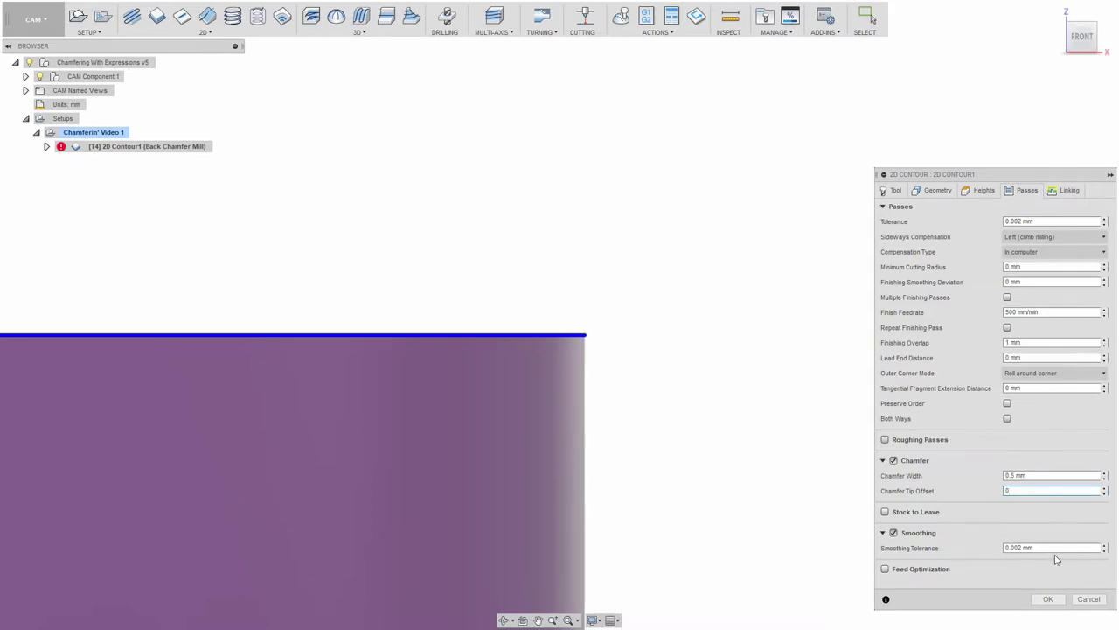
pyautogui.click(1030, 475)
pyautogui.tripleClick(1003, 477)
pyautogui.click(1043, 490)
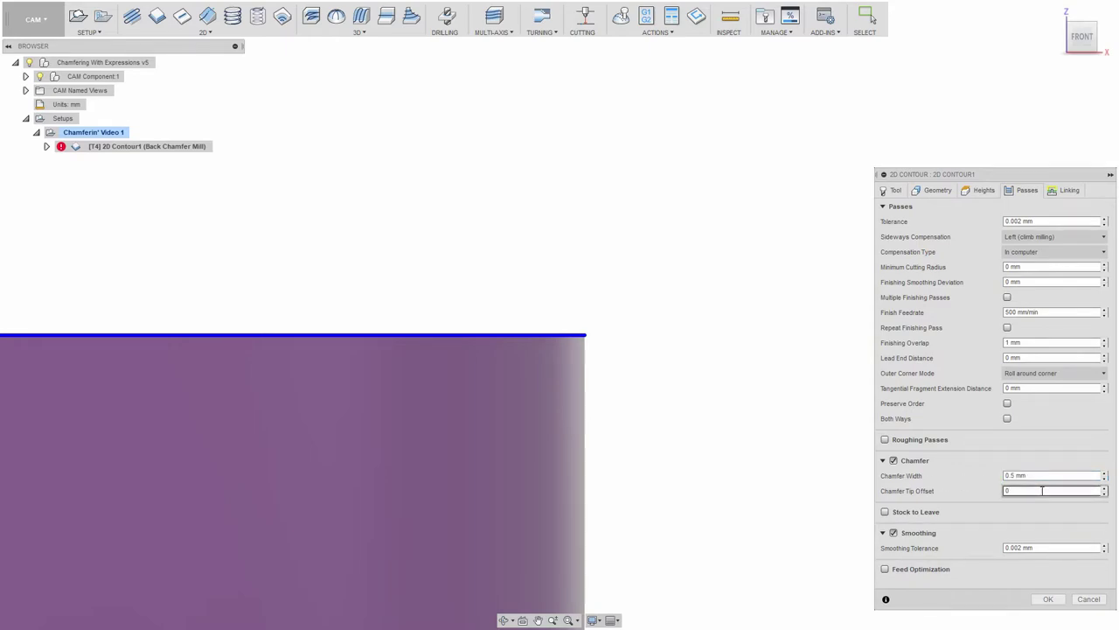
# Set the Chamfer Tip Offset expression to tool_diameter - tool_tipDiameter / 2 and accept the 2D contour's settings
pyautogui.rightClick(1032, 491)
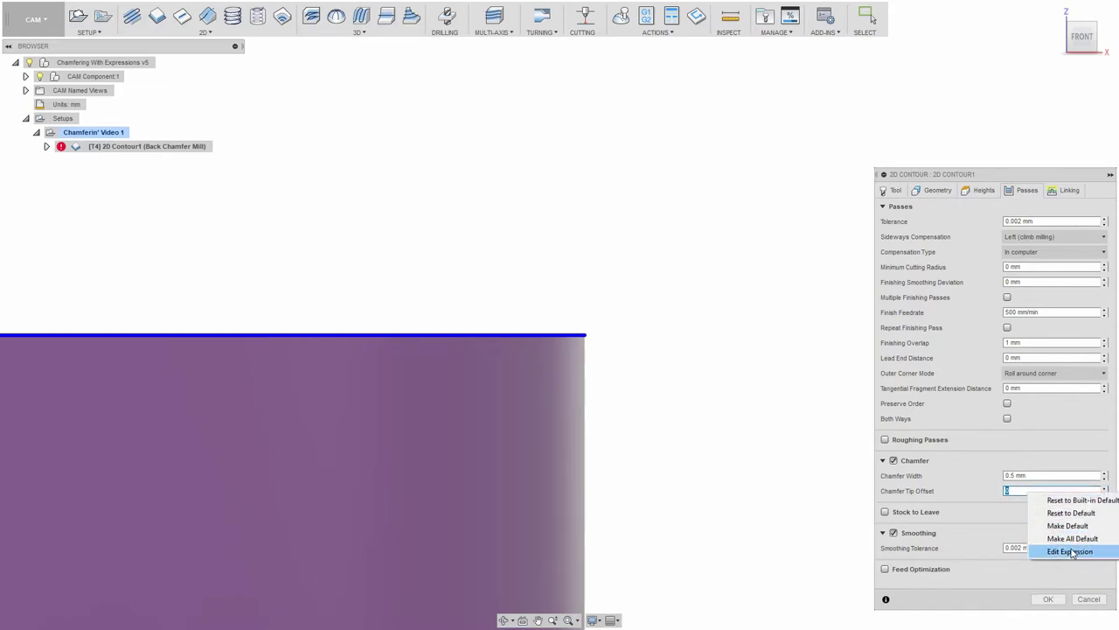
pyautogui.click(1072, 553)
pyautogui.moveTo(825, 134); pyautogui.dragTo(606, 228)
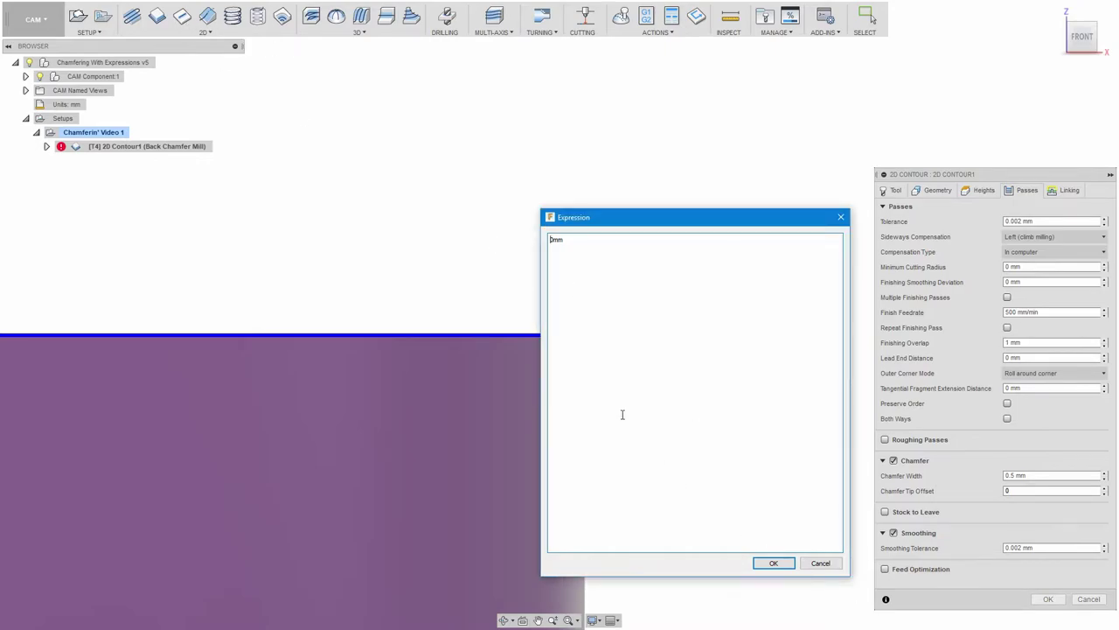
pyautogui.moveTo(596, 242); pyautogui.dragTo(496, 241)
pyautogui.write('d')
pyautogui.write('tool_')
pyautogui.press('BackSpace')
pyautogui.write('_tool_')
pyautogui.press('Delete')
pyautogui.press('Delete')
pyautogui.write('Diameter / 2')
pyautogui.click(774, 562)
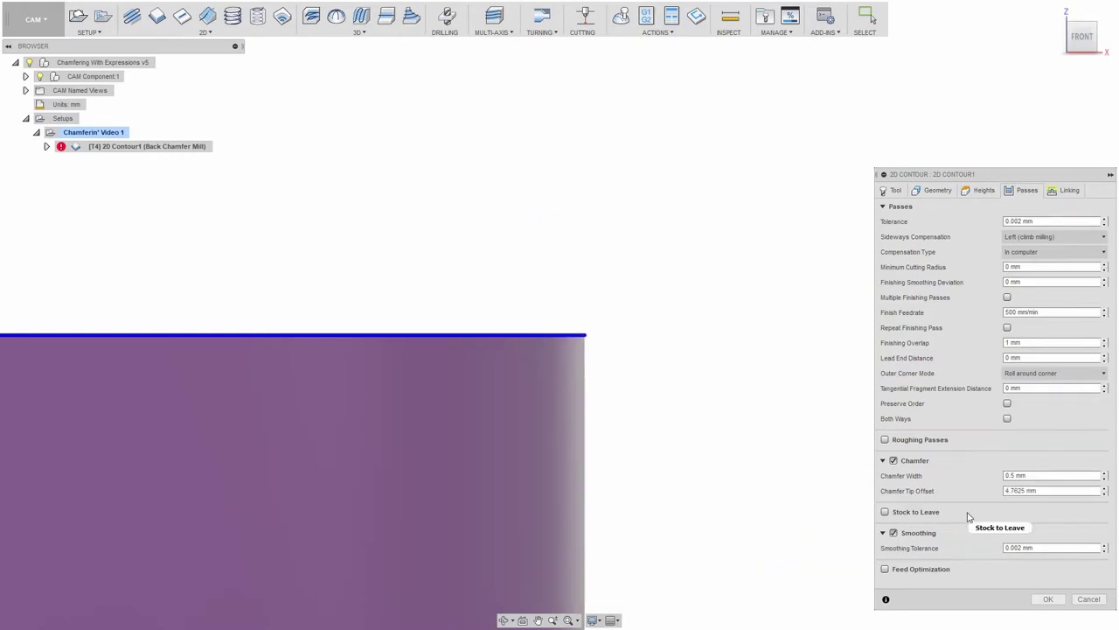
pyautogui.click(1050, 491)
pyautogui.click(1049, 599)
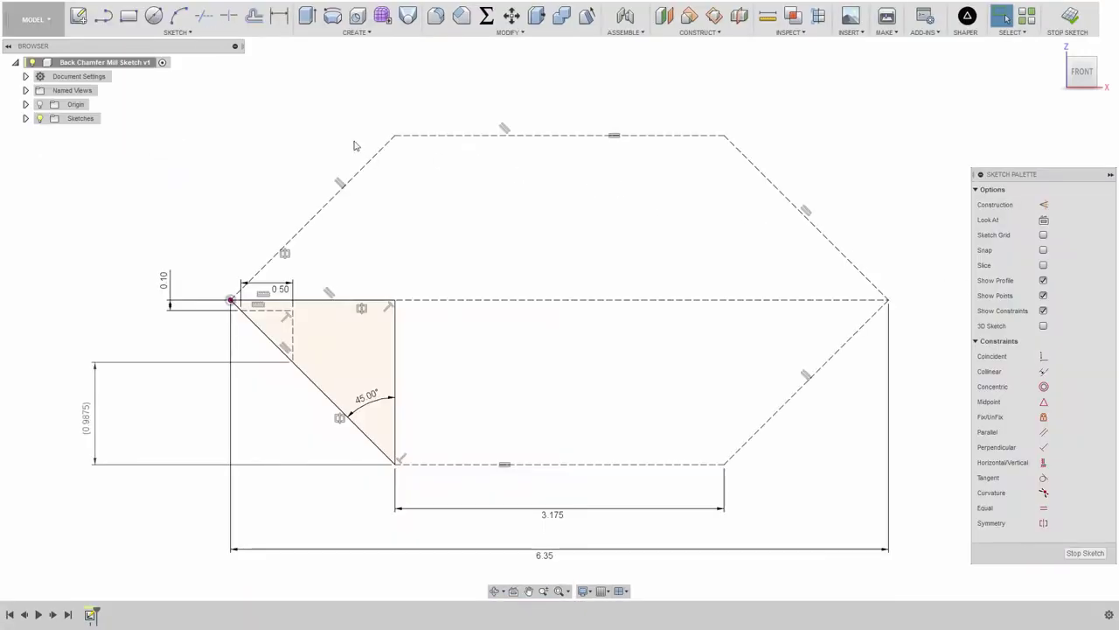
# Switch to the Back Chamfer Mill Sketch and check the length of the triangular profile's upper edge
pyautogui.click(341, 300)
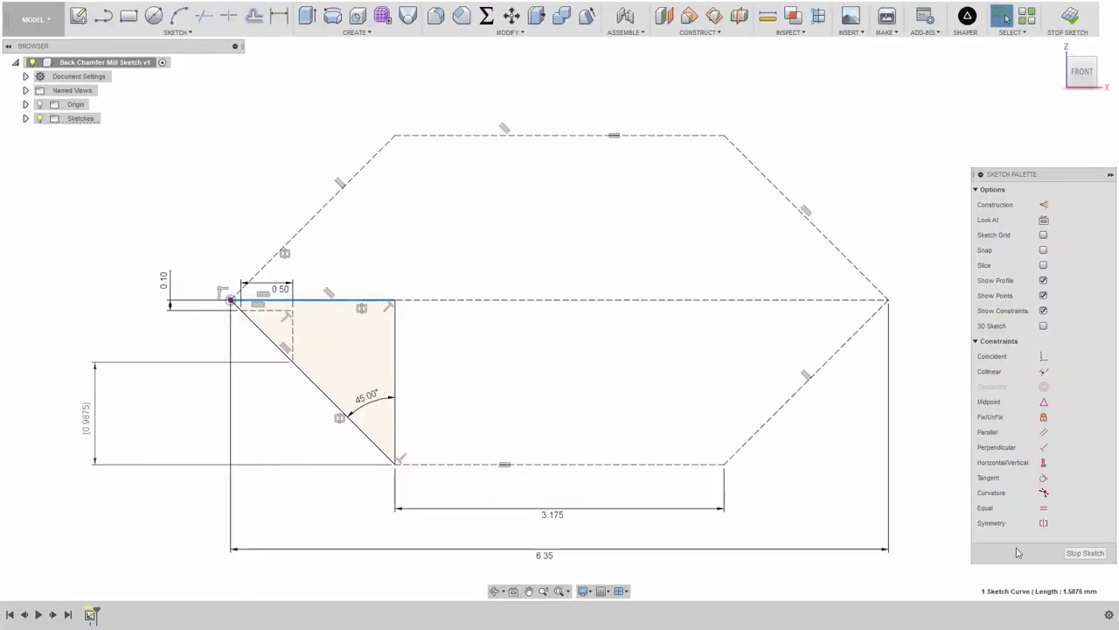
pyautogui.click(444, 282)
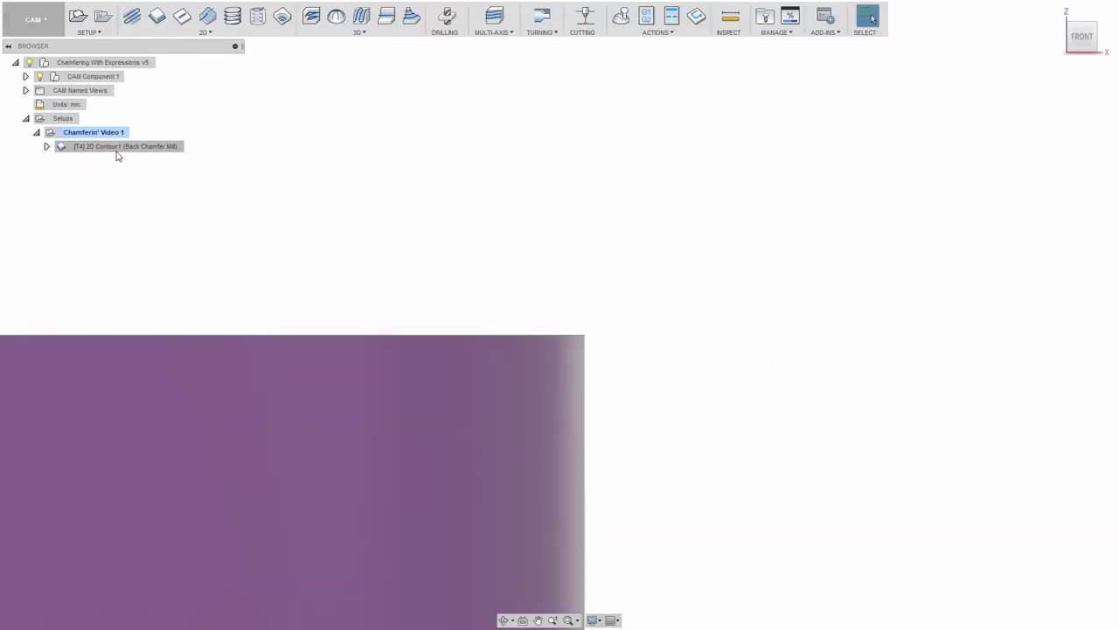
# Correct the 2D contour's Chamfer Tip Offset expression to (tool_diameter - tool_tipDiameter) / 2 and accept the operation
pyautogui.doubleClick(117, 146)
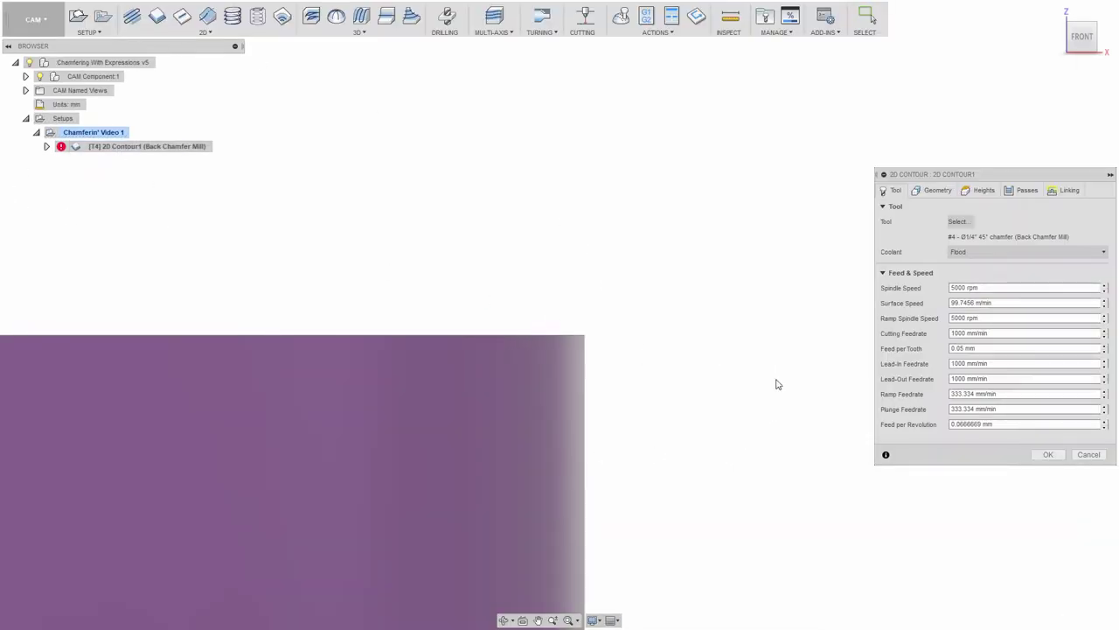
pyautogui.click(1028, 191)
pyautogui.rightClick(1039, 492)
pyautogui.click(1056, 551)
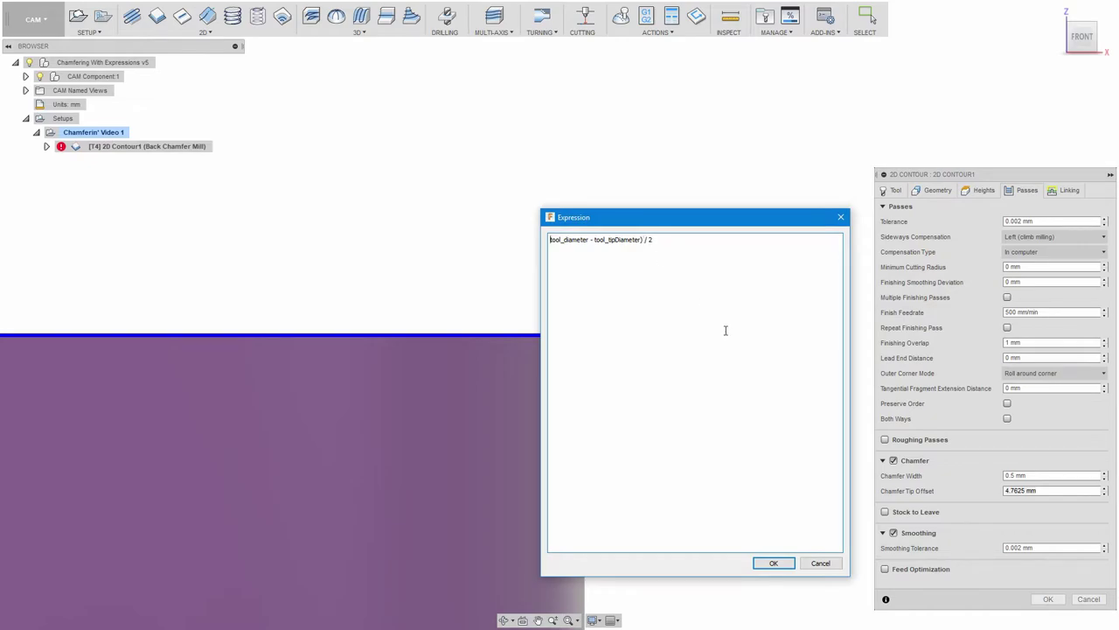
pyautogui.write('(')
pyautogui.moveTo(649, 239); pyautogui.dragTo(674, 239)
pyautogui.write('/4')
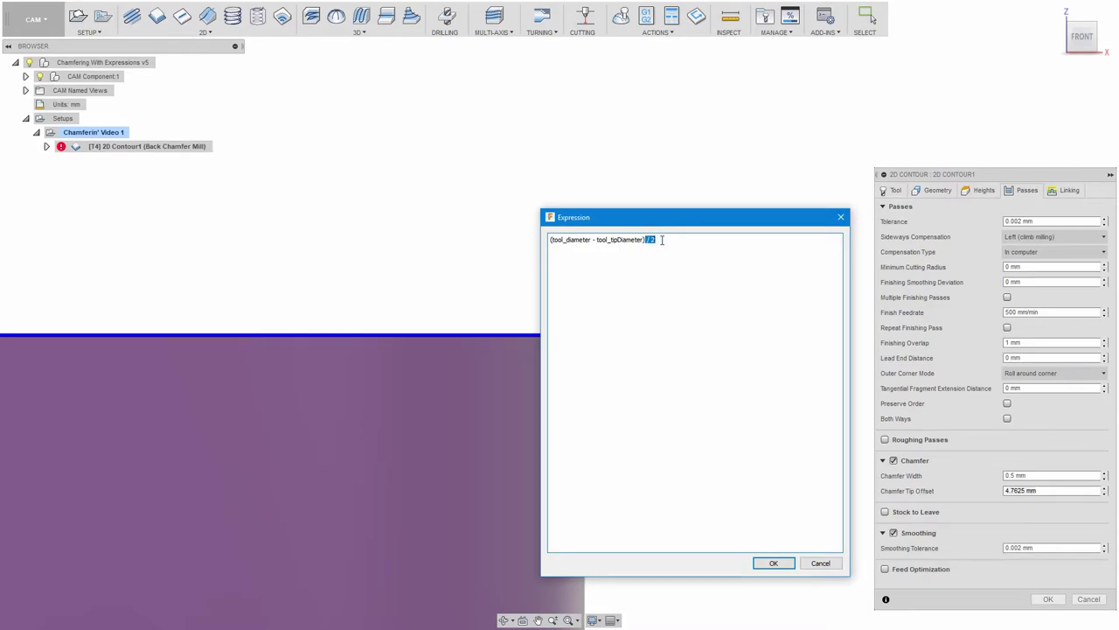
pyautogui.write(' / 2')
pyautogui.moveTo(648, 239); pyautogui.dragTo(641, 240)
pyautogui.click(774, 563)
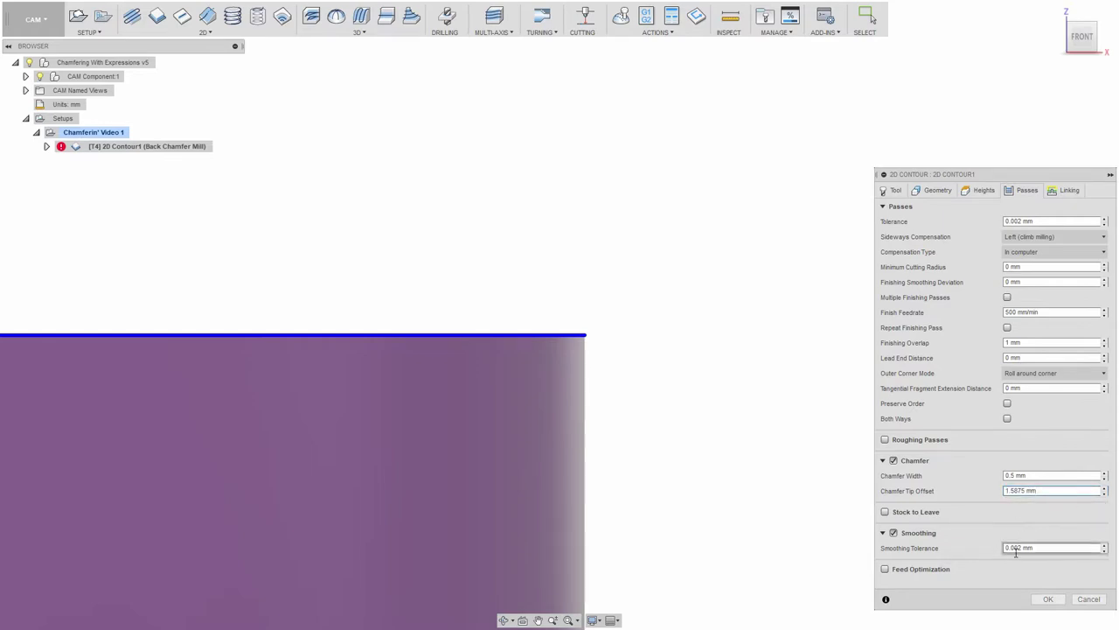
pyautogui.click(1047, 598)
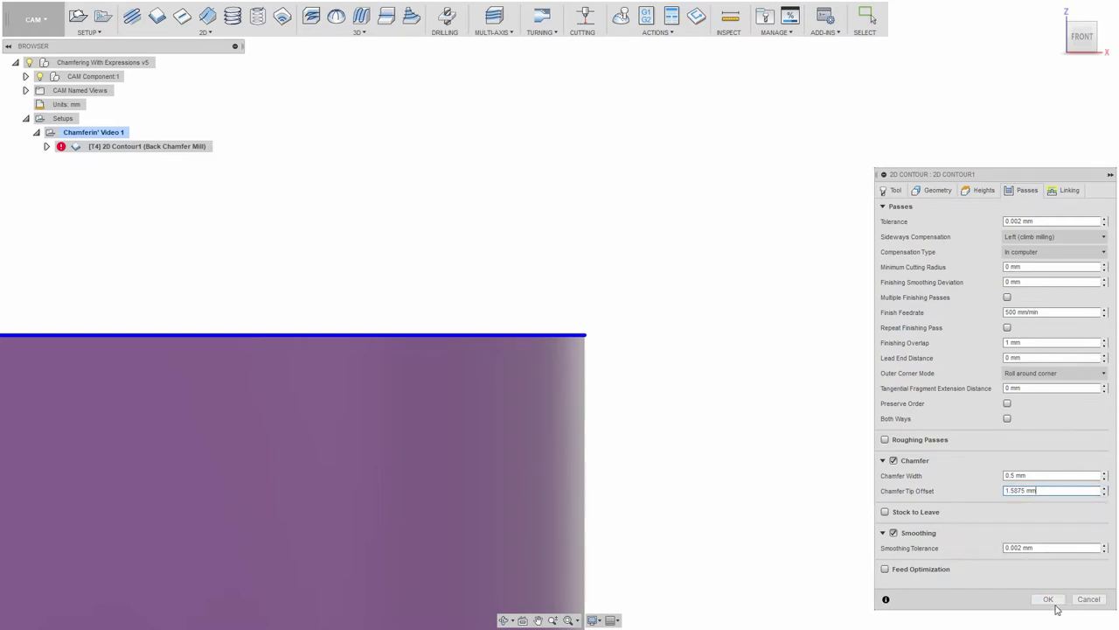
pyautogui.click(1048, 599)
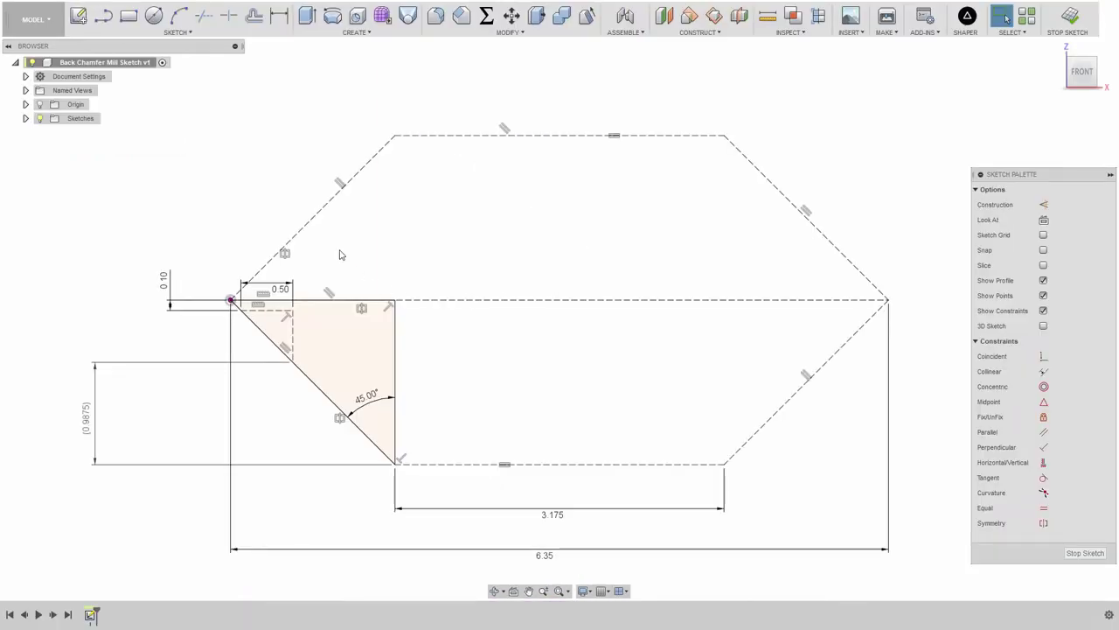
# Return to the Back Chamfer Mill Sketch and compare the triangle's upper edge length with the computed tip offset
pyautogui.click(313, 301)
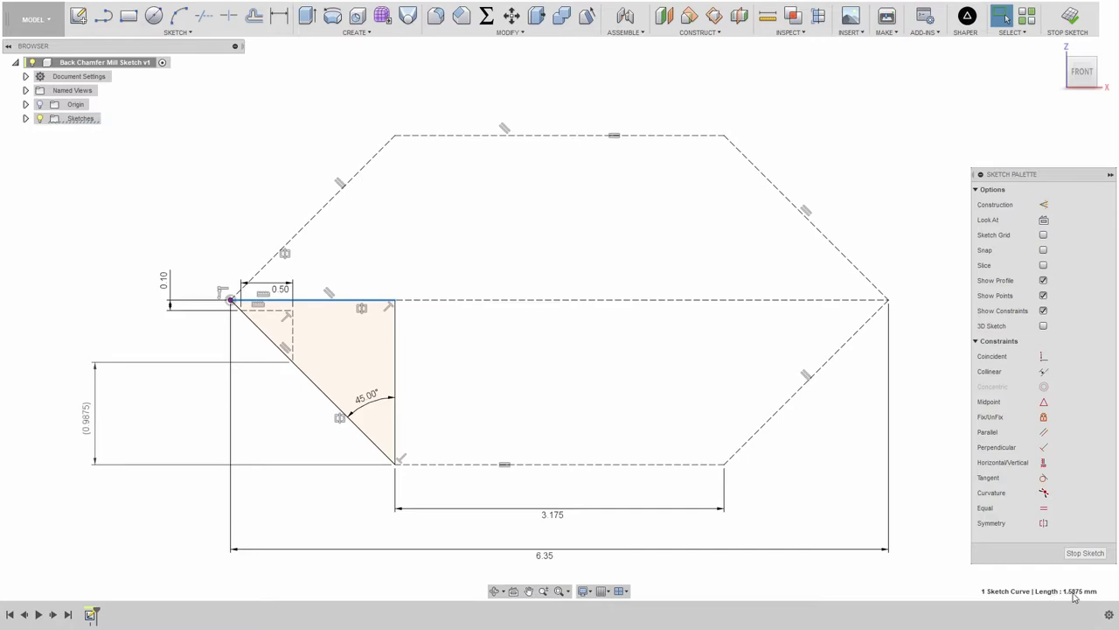
# Add a driven horizontal dimension above the upper edge of the triangular profile
pyautogui.click(280, 16)
pyautogui.click(389, 263)
pyautogui.click(605, 348)
pyautogui.press('Escape')
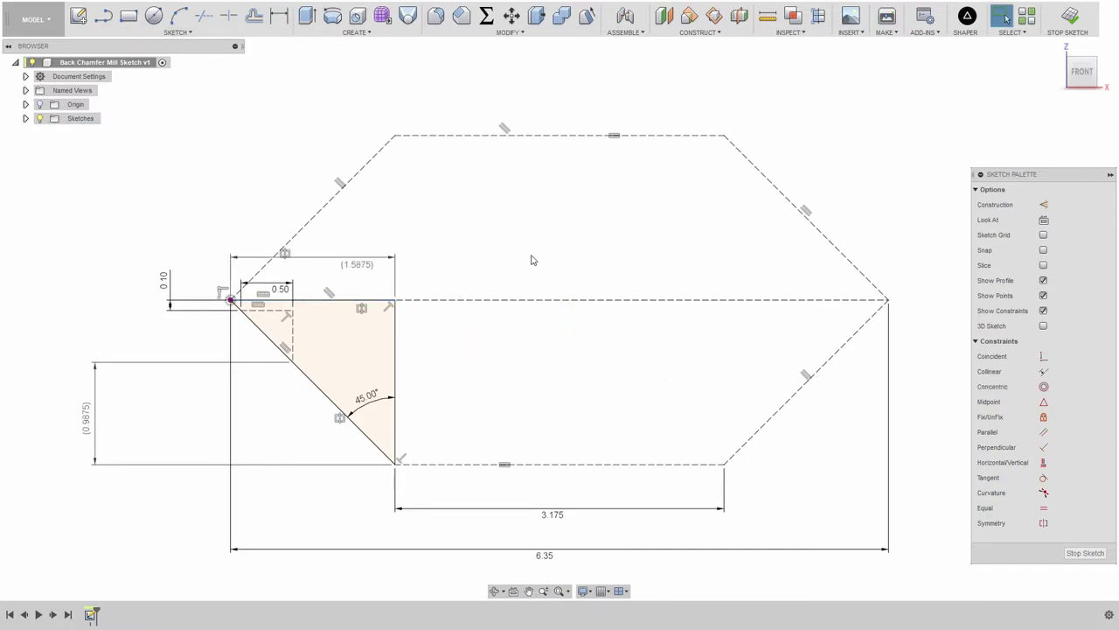
# Check the length of the triangular profile's vertical edge, undoing any accidental deletion
pyautogui.click(397, 336)
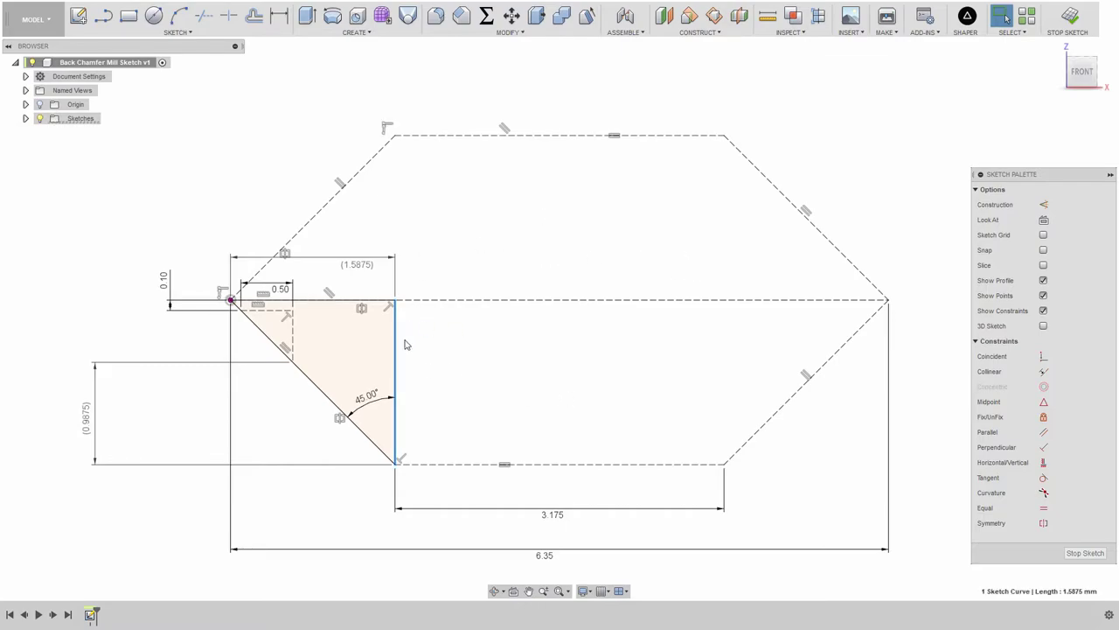
pyautogui.press('Delete')
pyautogui.hotkey('ctrl', 'z')
pyautogui.press('Escape')
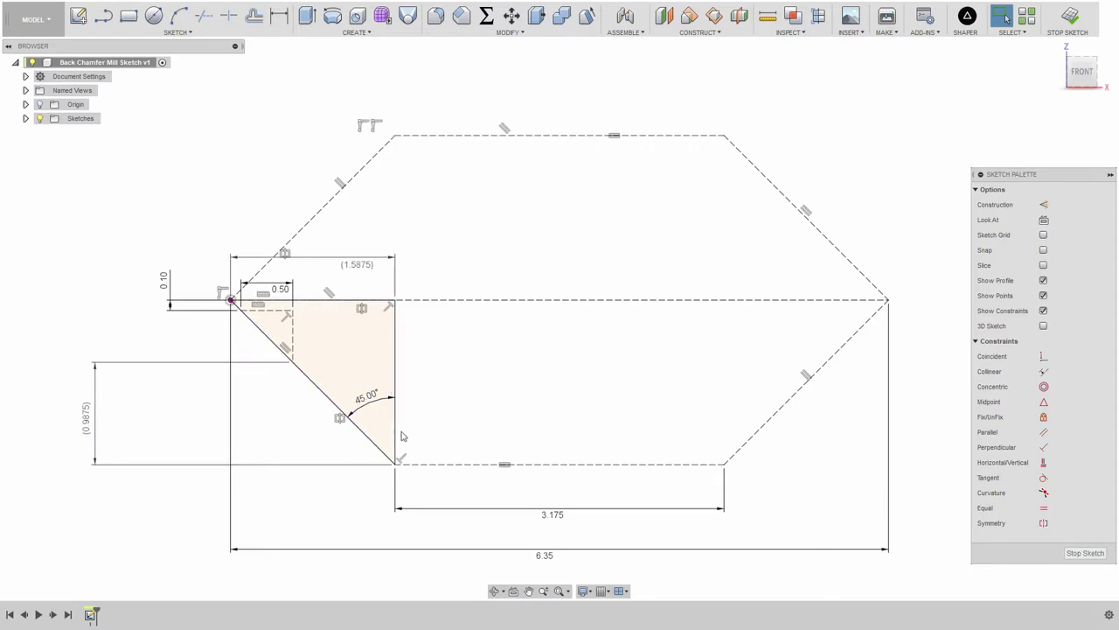
pyautogui.click(396, 328)
pyautogui.click(443, 411)
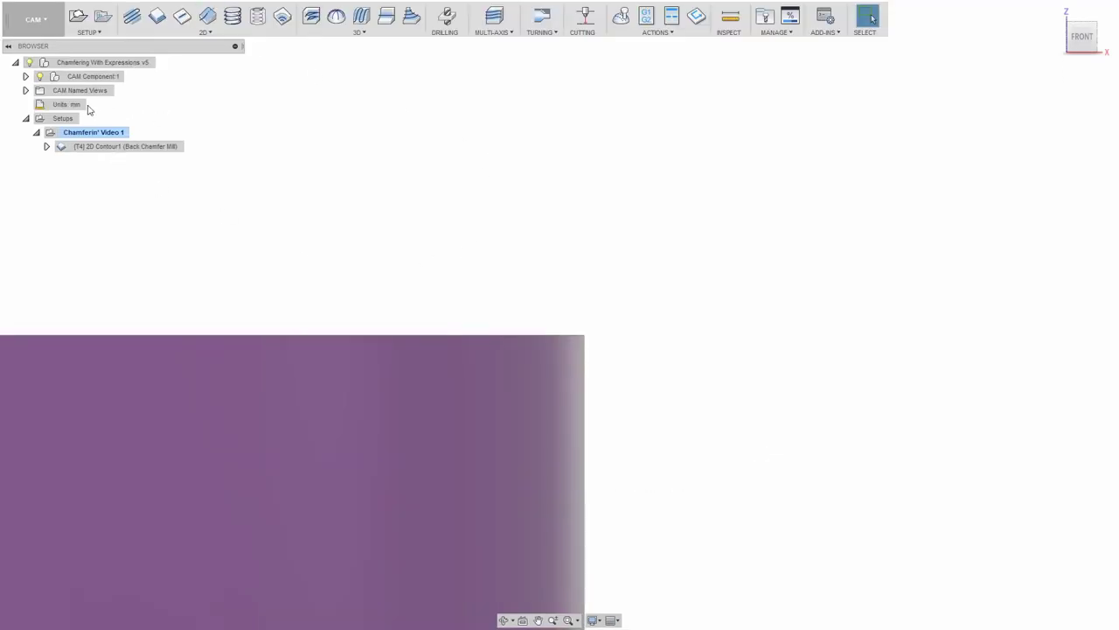
# Switch to the Model workspace of Chamfering With Expressions and inspect the mill drill's cylindrical and conical faces above the part's edge
pyautogui.click(33, 18)
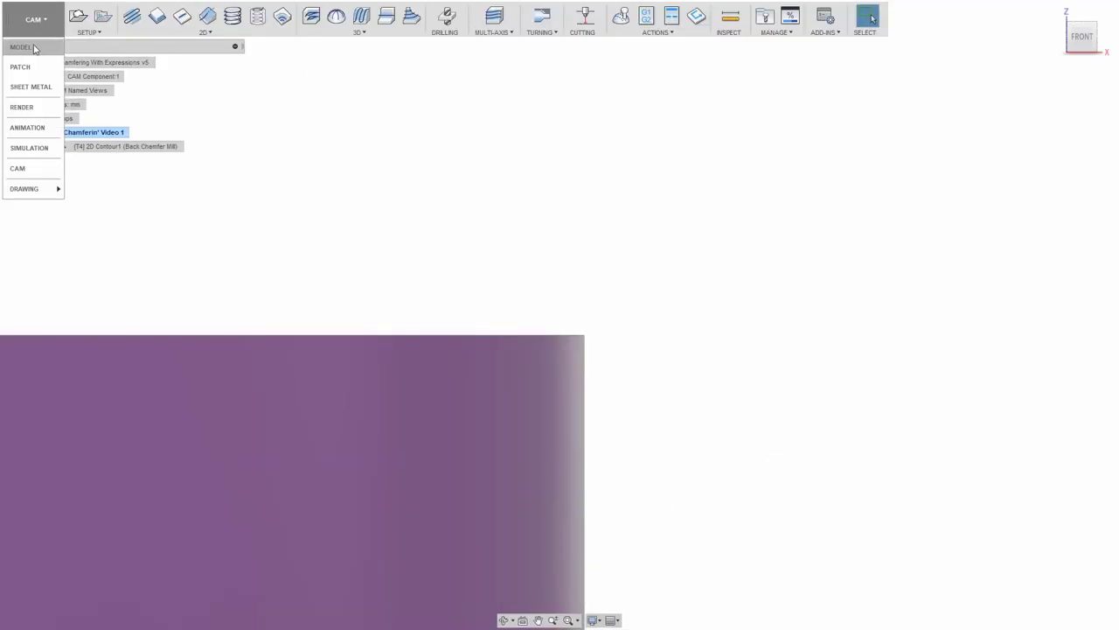
pyautogui.click(27, 65)
pyautogui.click(72, 161)
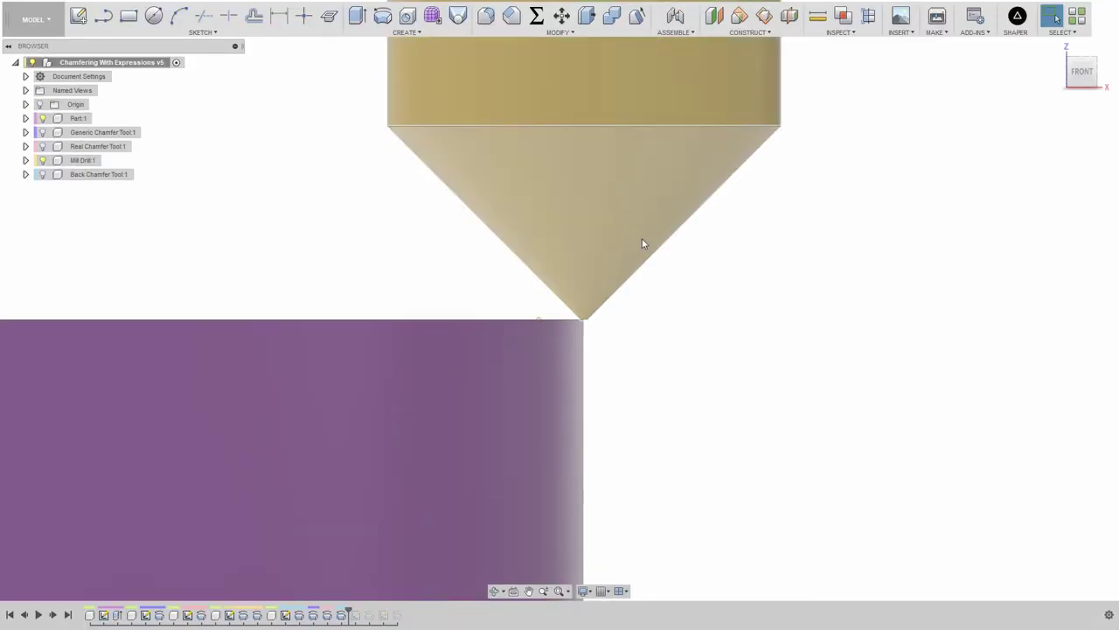
pyautogui.scroll(-5, 641, 238)
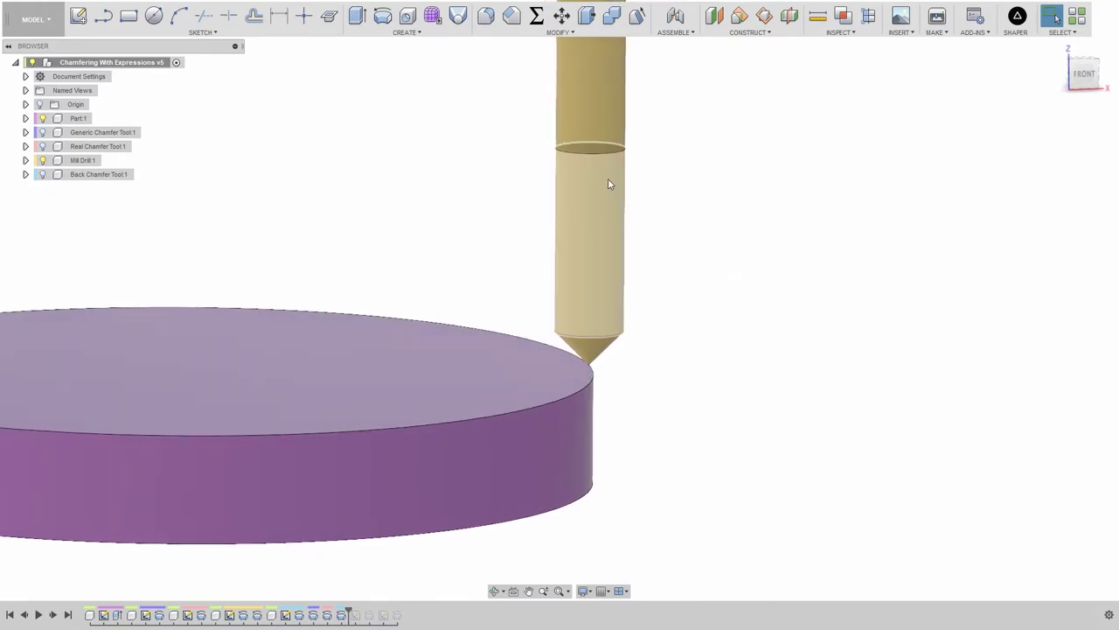
pyautogui.click(604, 149)
pyautogui.keyDown('shift'); pyautogui.moveTo(594, 350); pyautogui.dragTo(618, 245, button='middle'); pyautogui.keyUp('shift')
pyautogui.click(612, 263)
pyautogui.keyDown('shift'); pyautogui.click(589, 348); pyautogui.keyUp('shift')
pyautogui.keyDown('shift'); pyautogui.moveTo(781, 405); pyautogui.dragTo(693, 252, button='middle'); pyautogui.keyUp('shift')
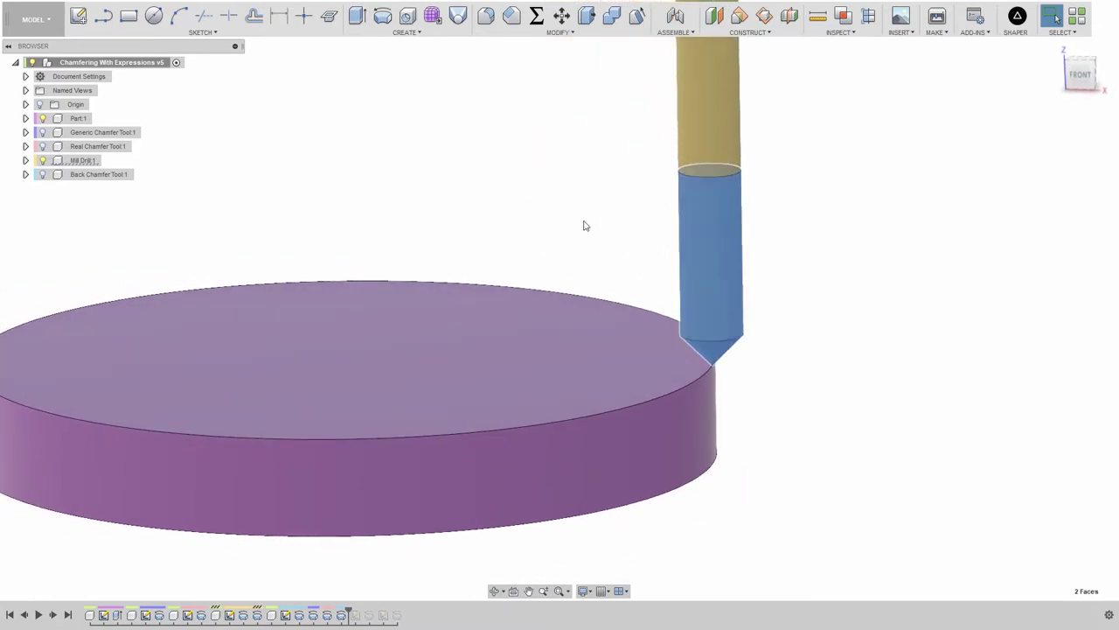
# Return to the Back Chamfer Mill Sketch and examine the triangle's upper edge dimension, vertical edge length and angle
pyautogui.click(281, 147)
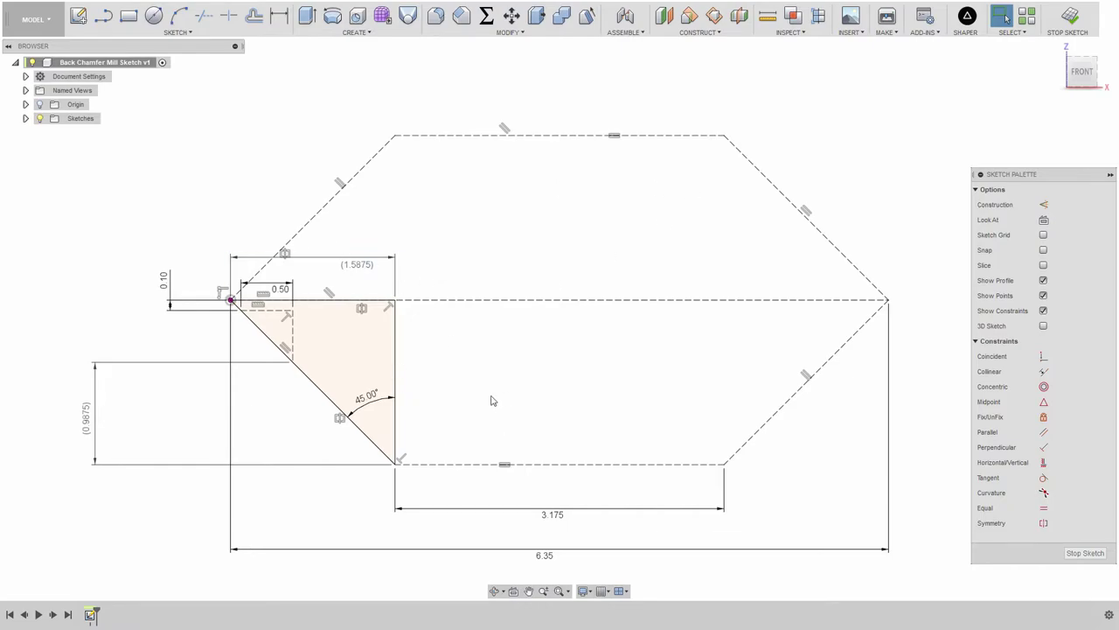
pyautogui.scroll(1, 437, 359)
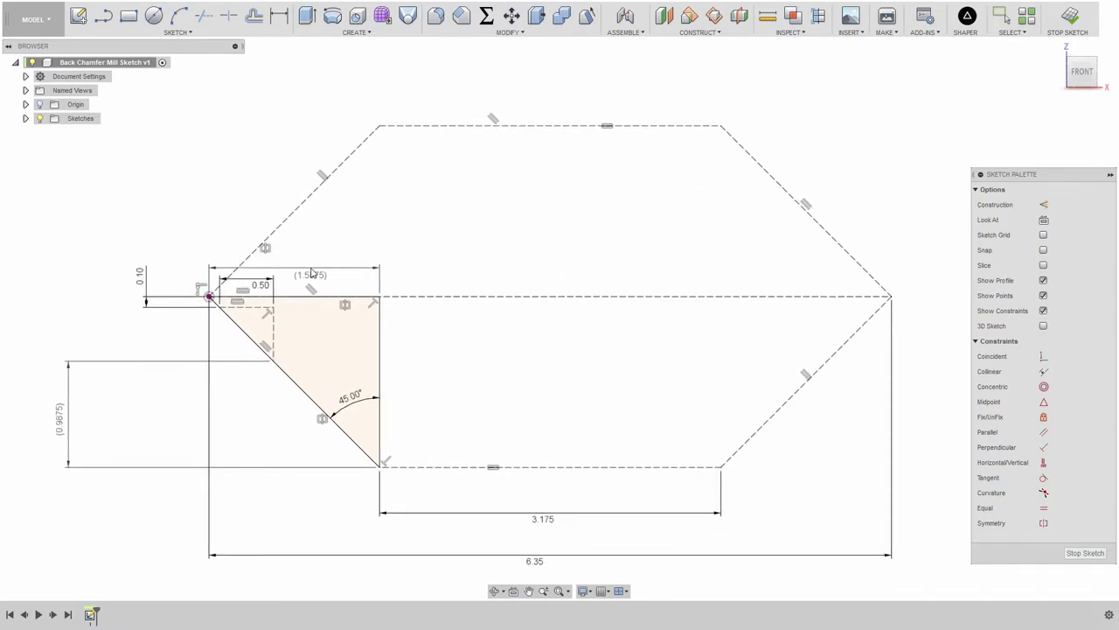
pyautogui.moveTo(311, 273); pyautogui.dragTo(310, 270)
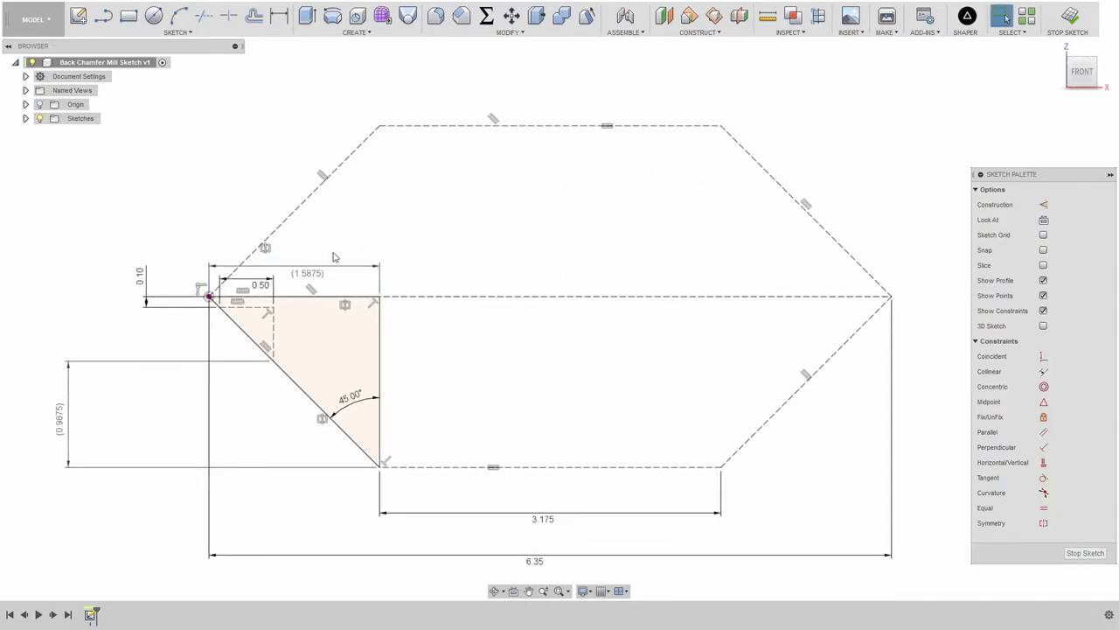
pyautogui.click(384, 336)
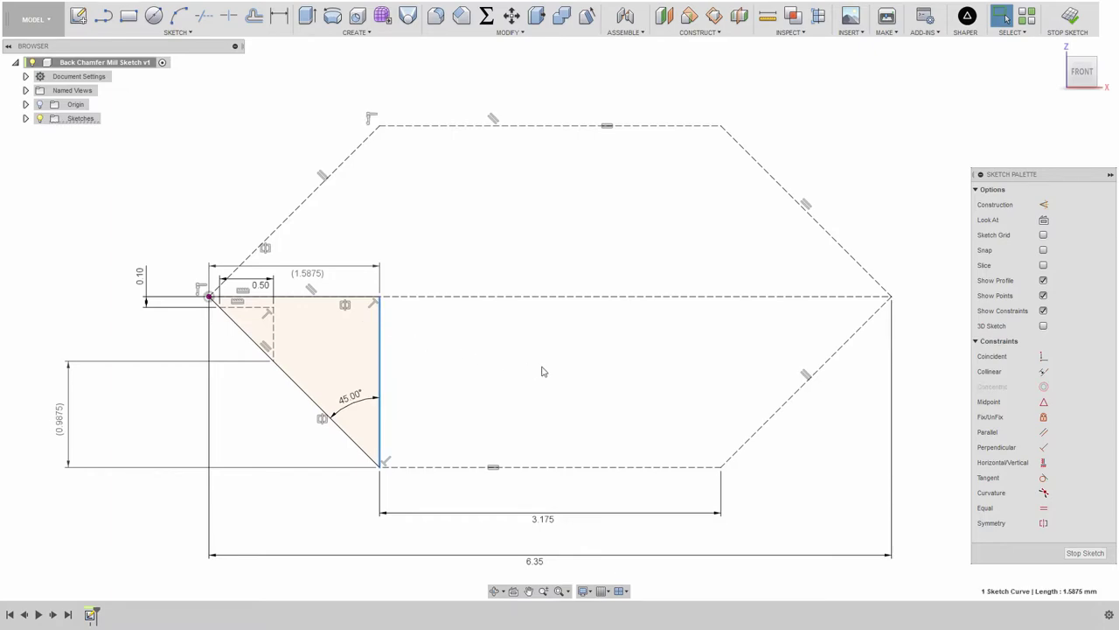
pyautogui.click(509, 401)
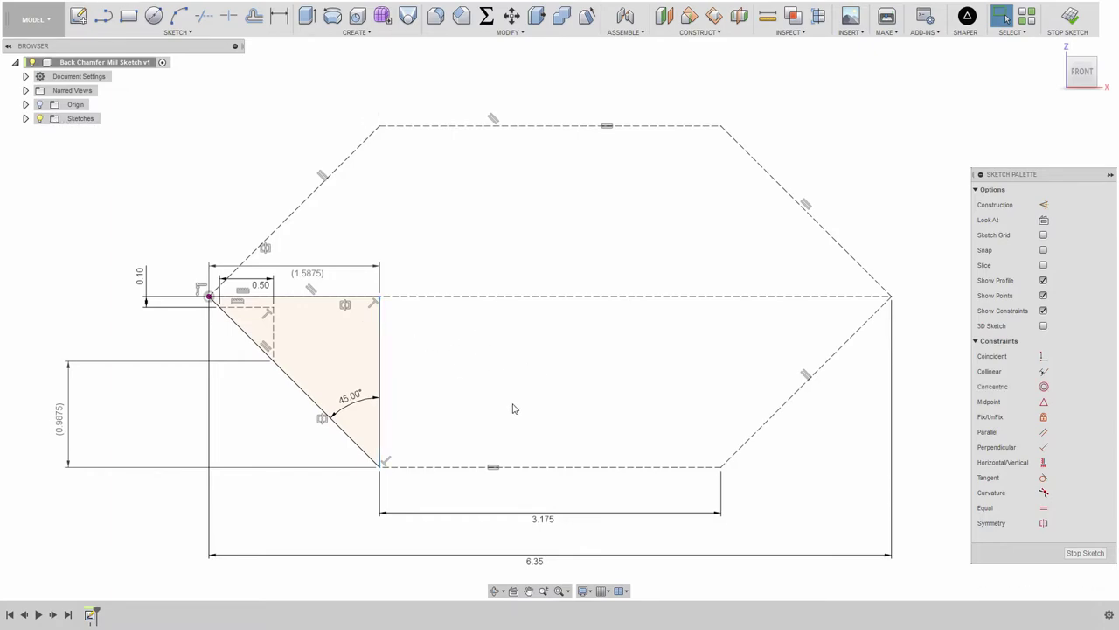
pyautogui.click(306, 282)
pyautogui.click(368, 394)
pyautogui.click(550, 283)
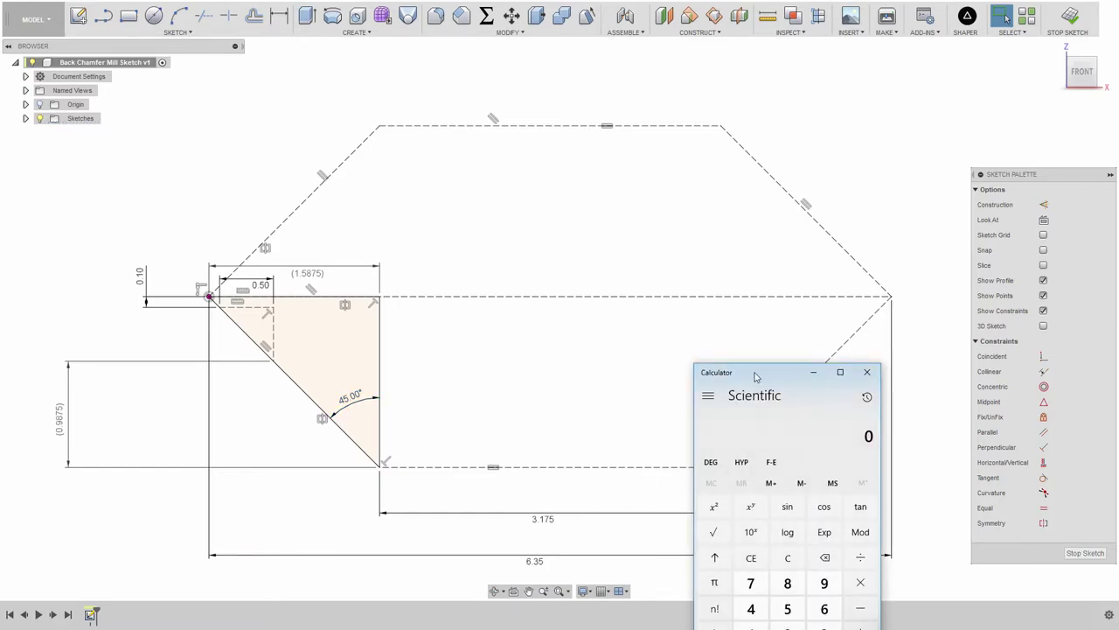
# Switch to the scientific Calculator, move it beside the triangle and enter the upper edge length 1.5875
pyautogui.moveTo(754, 376); pyautogui.dragTo(719, 225)
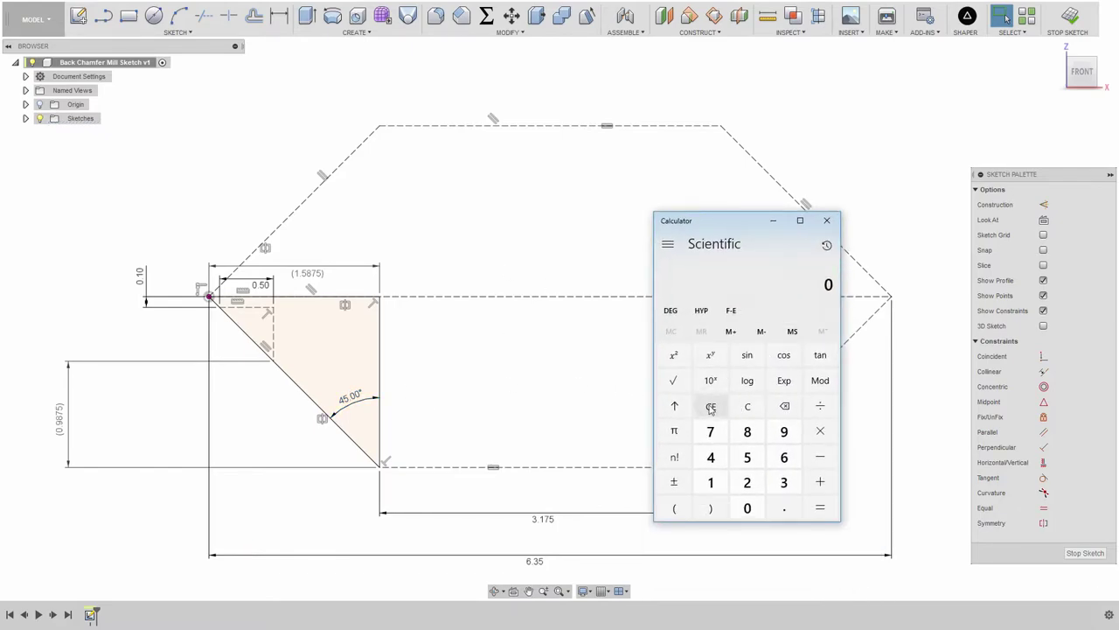
pyautogui.click(739, 409)
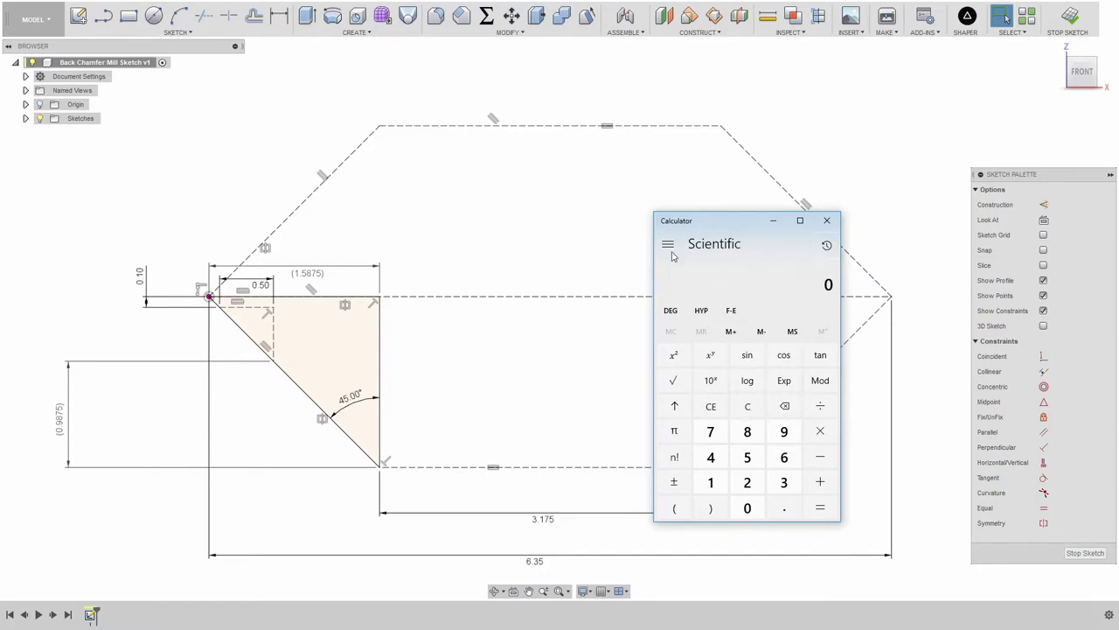
pyautogui.click(717, 485)
pyautogui.click(783, 508)
pyautogui.click(748, 457)
pyautogui.click(748, 432)
pyautogui.click(711, 431)
pyautogui.click(749, 460)
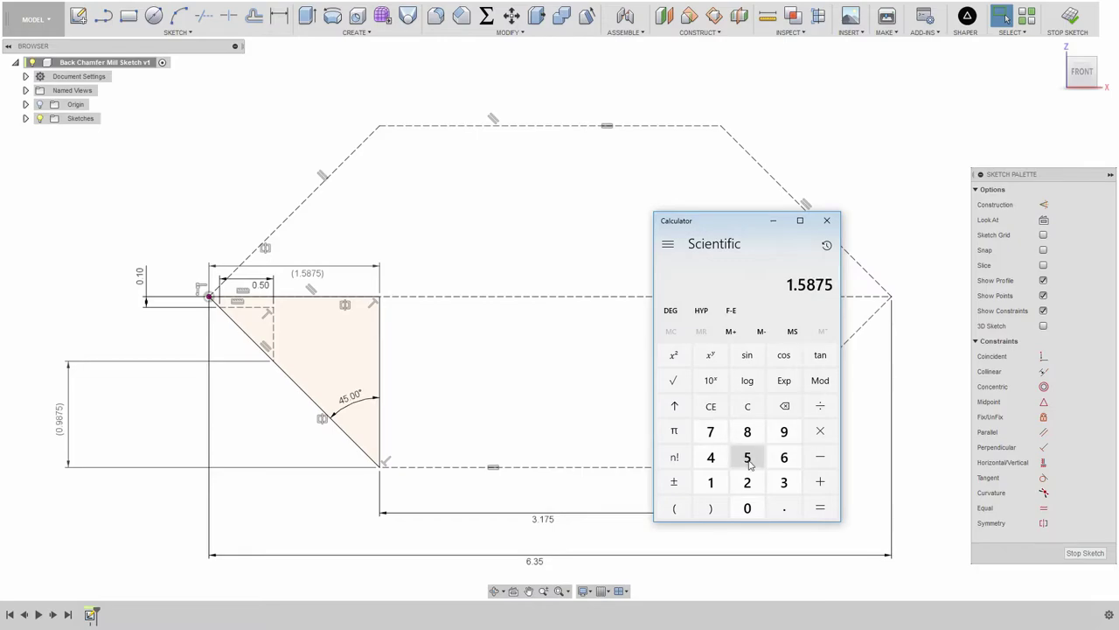
# Divide the entered length by the tangent of 45 degrees and compute the result
pyautogui.click(826, 404)
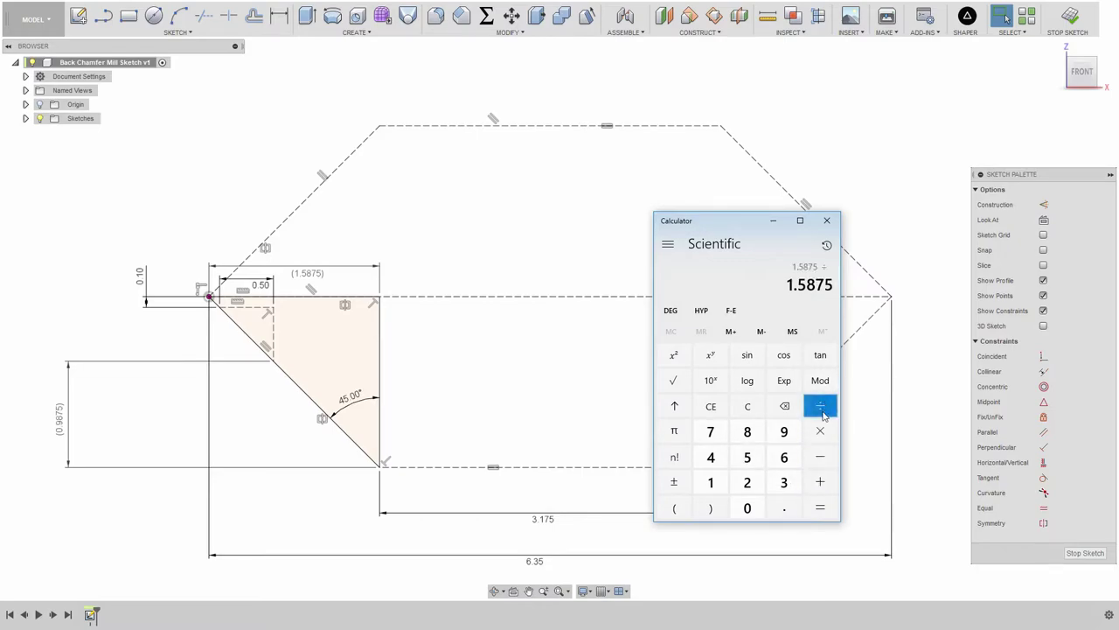
pyautogui.click(673, 508)
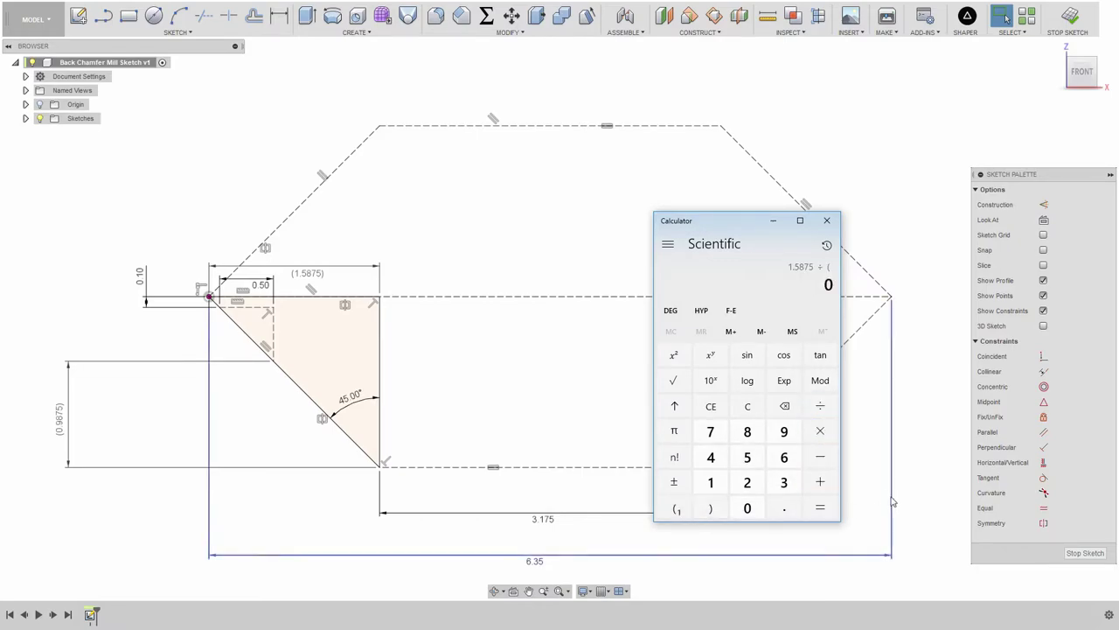
pyautogui.click(711, 457)
pyautogui.click(747, 457)
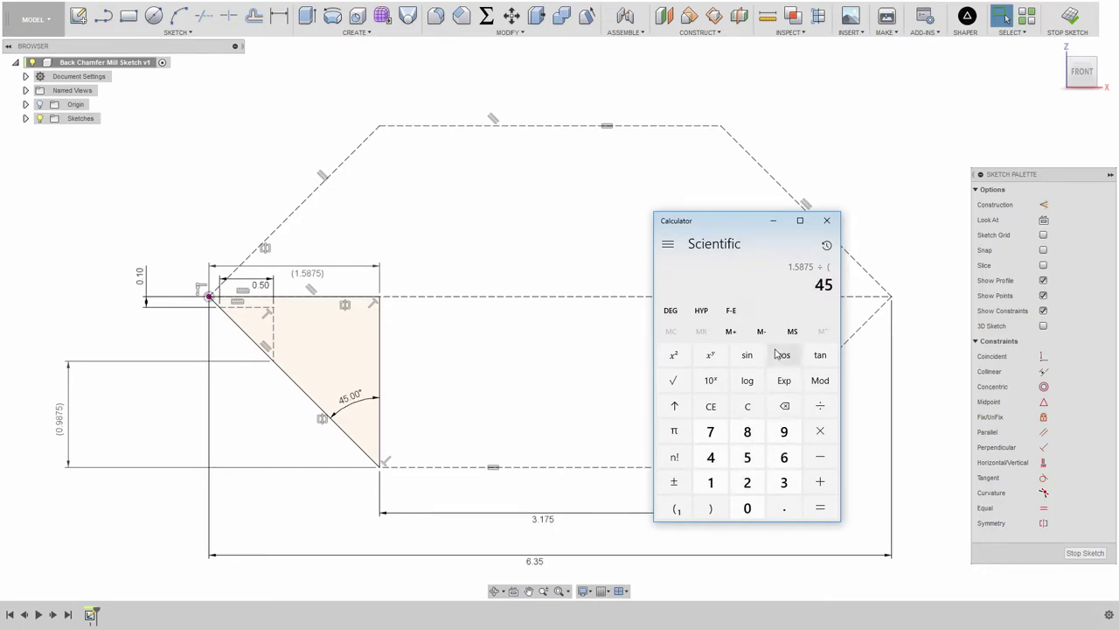
pyautogui.click(817, 356)
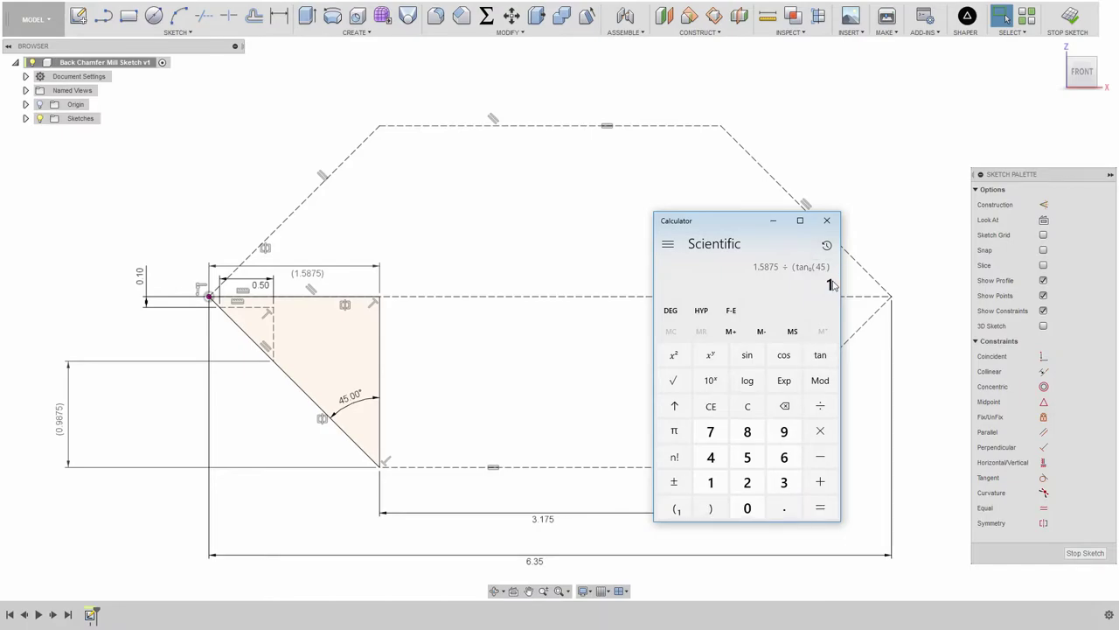
pyautogui.click(715, 508)
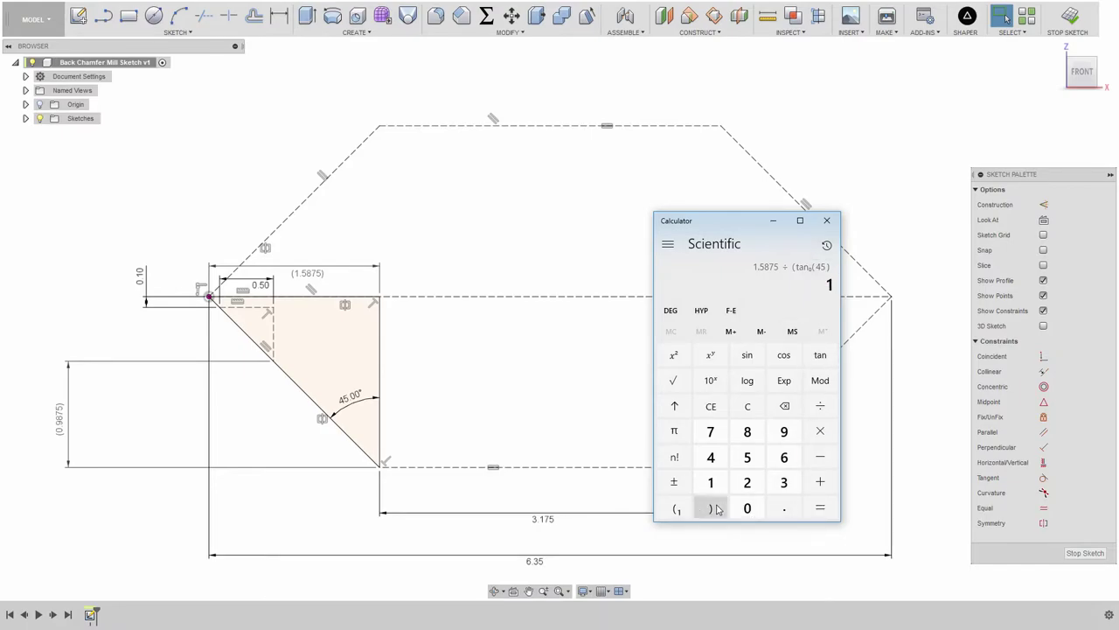
pyautogui.click(820, 509)
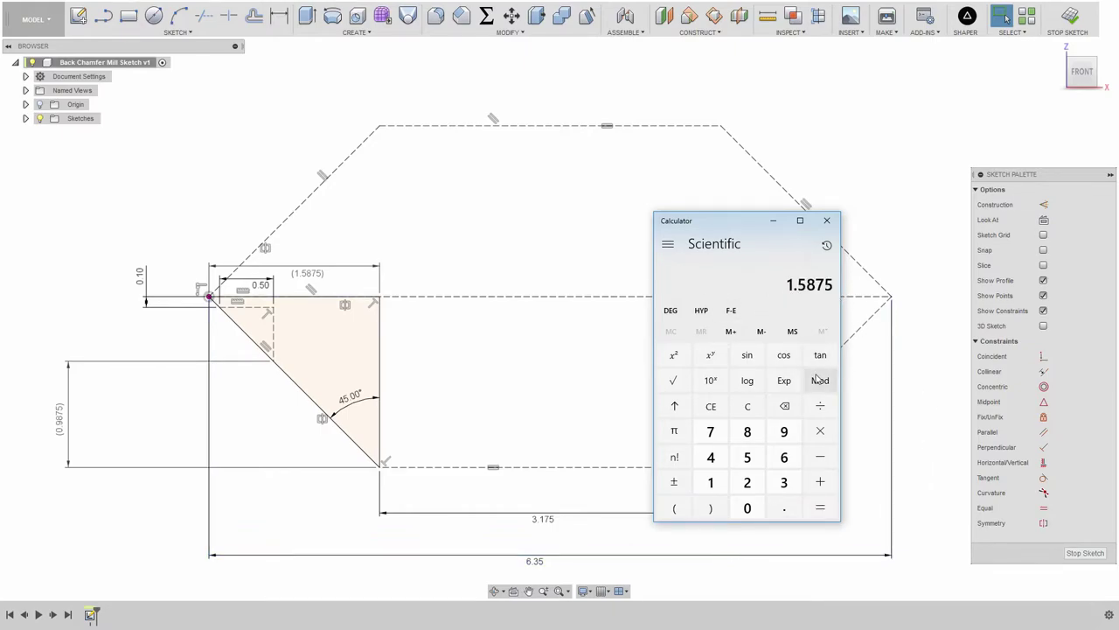
# Move the calculator aside and compare the computed value with the lengths of the triangle's vertical and upper edges
pyautogui.moveTo(717, 225); pyautogui.dragTo(825, 406)
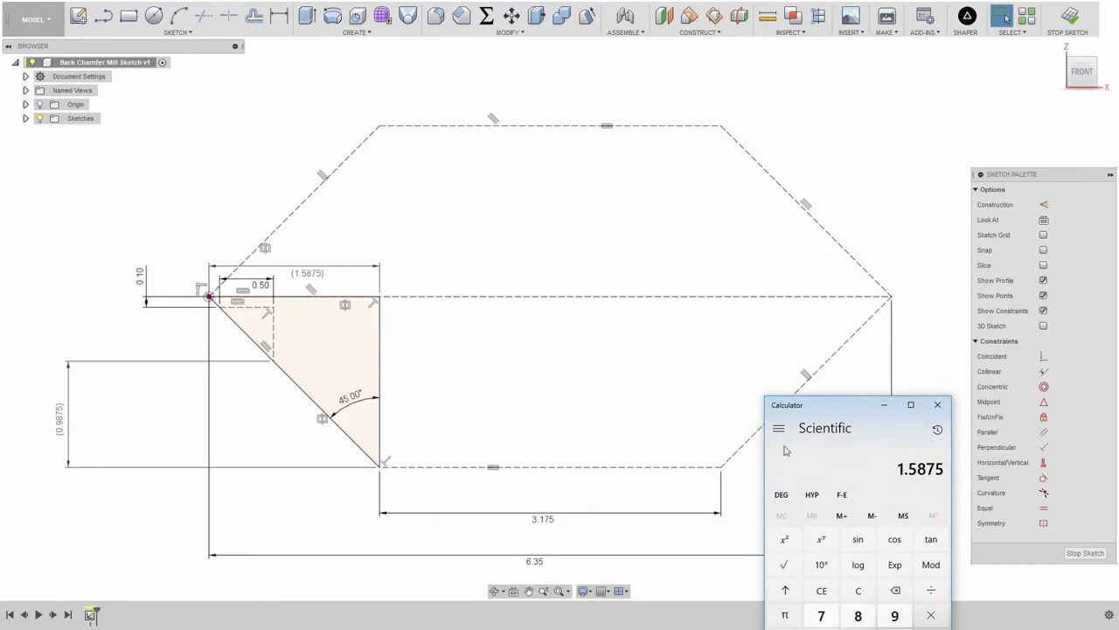
pyautogui.click(562, 354)
pyautogui.click(380, 348)
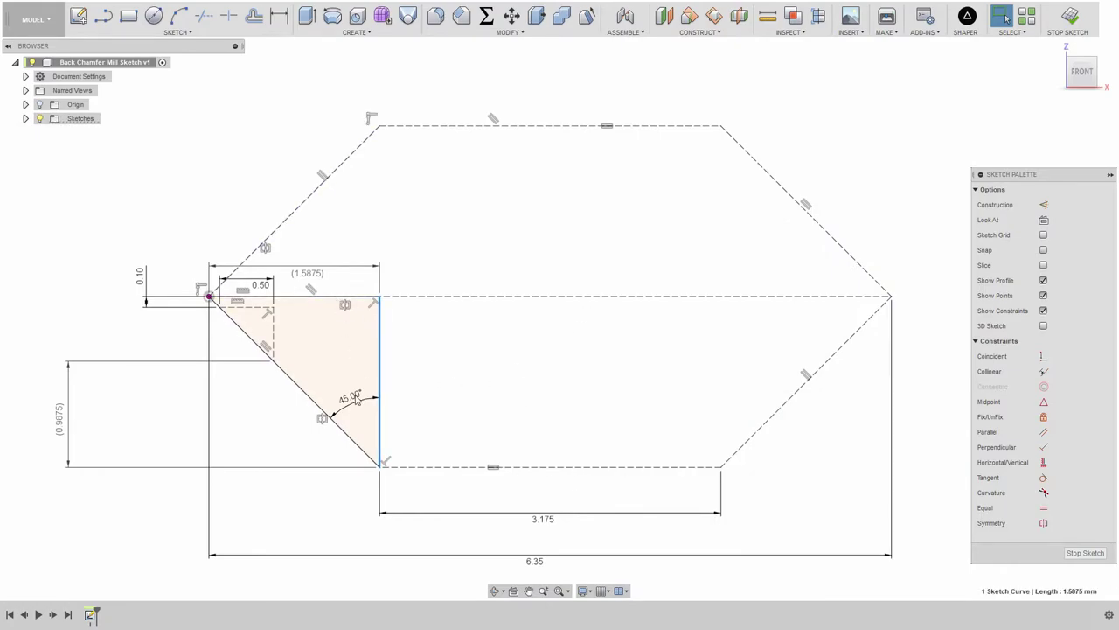
pyautogui.click(315, 297)
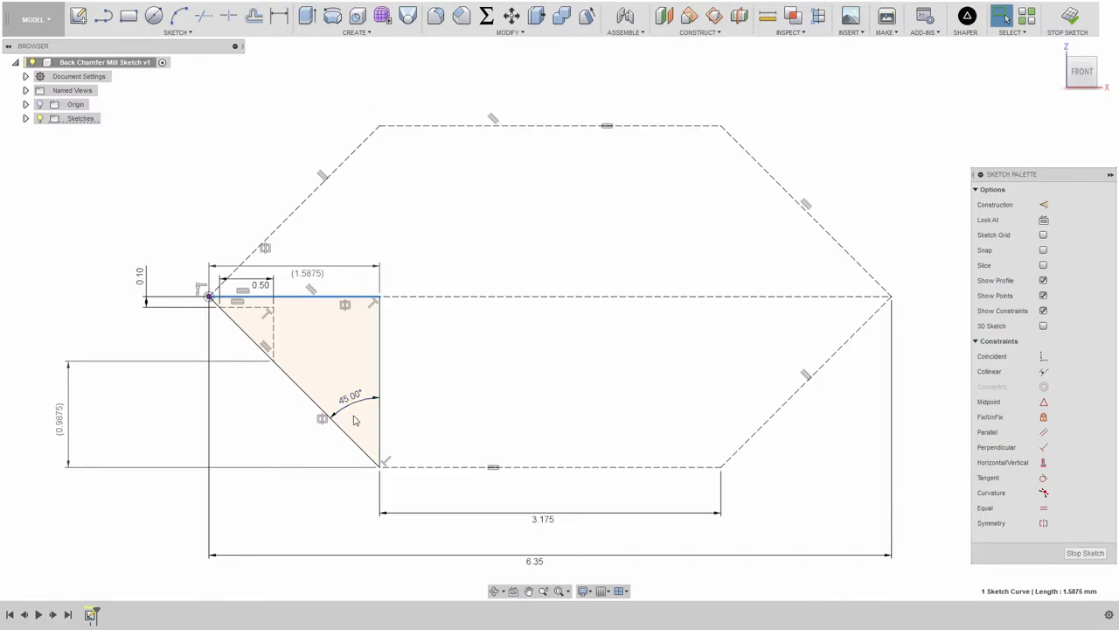
pyautogui.click(648, 430)
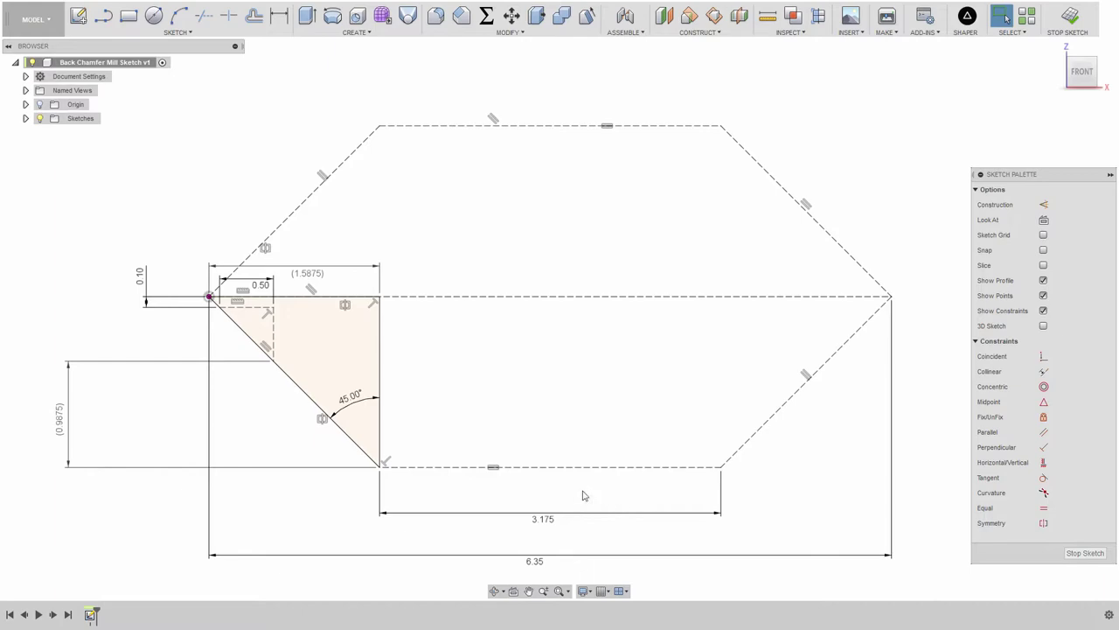
# Set the triangle's angle dimension to 60 degrees and check the length of its vertical edge
pyautogui.doubleClick(353, 398)
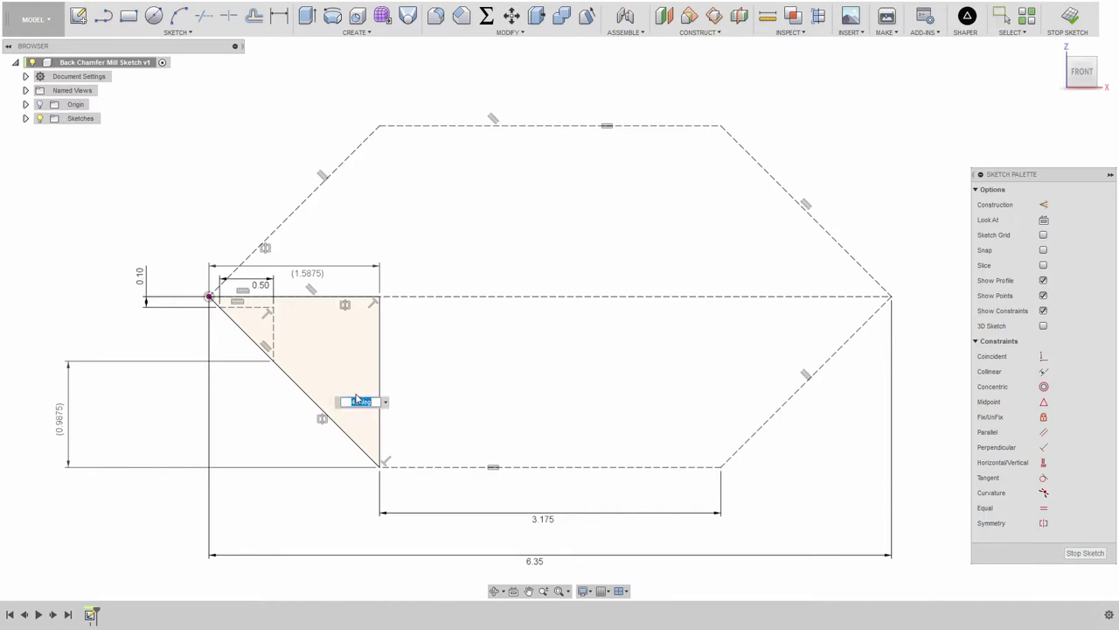
pyautogui.write('60')
pyautogui.press('Return')
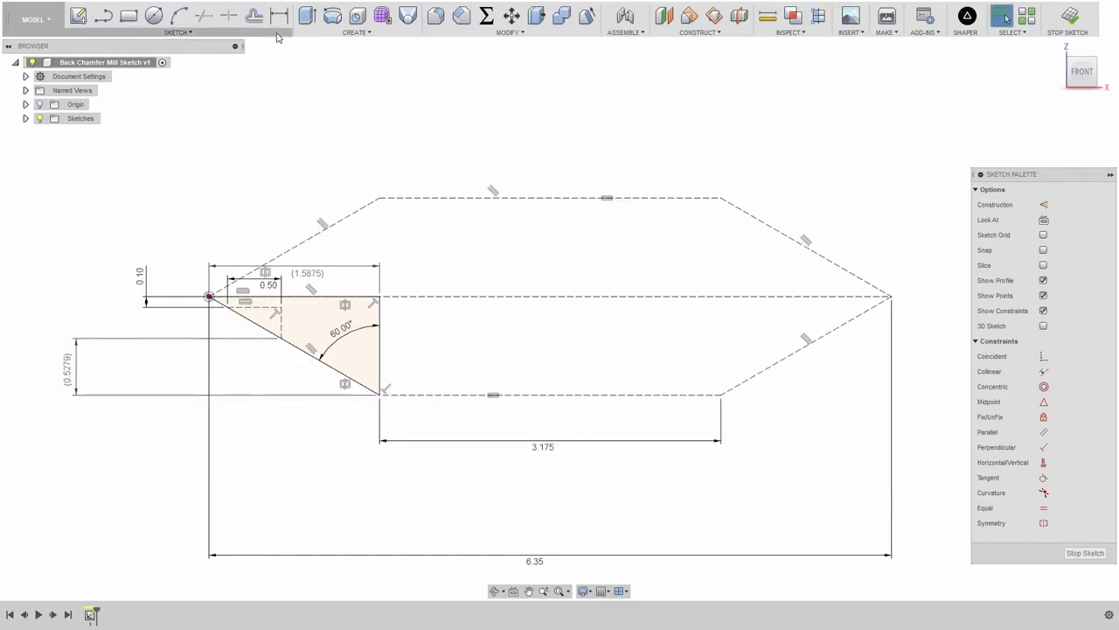
pyautogui.click(380, 330)
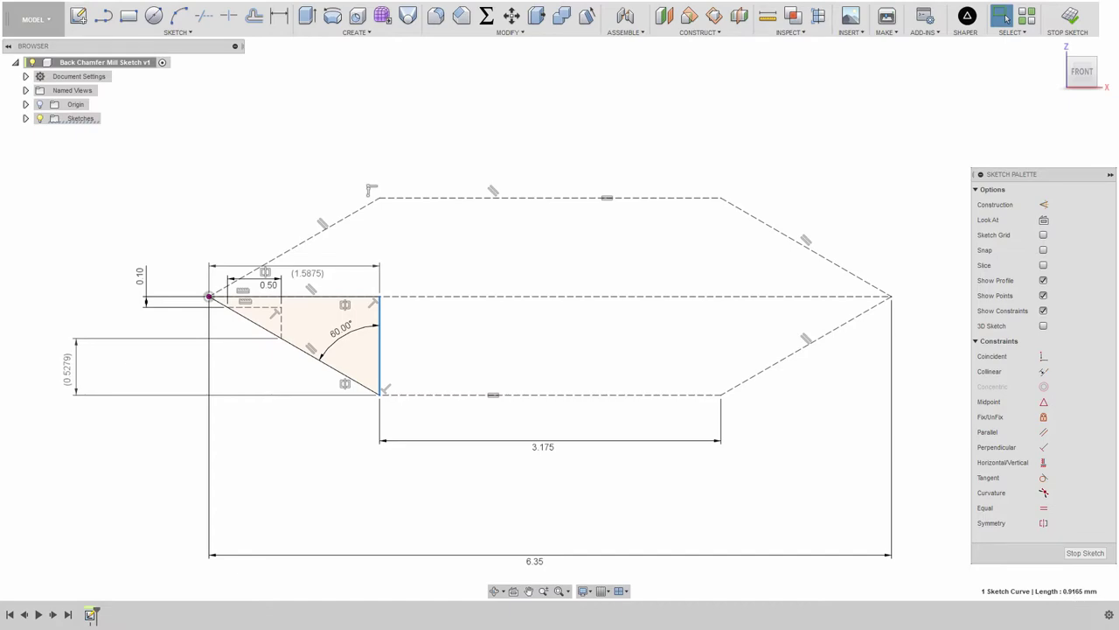
# Place the calculator beside the sketch triangle and enter the upper edge length 1.5875
pyautogui.moveTo(838, 405); pyautogui.dragTo(742, 166)
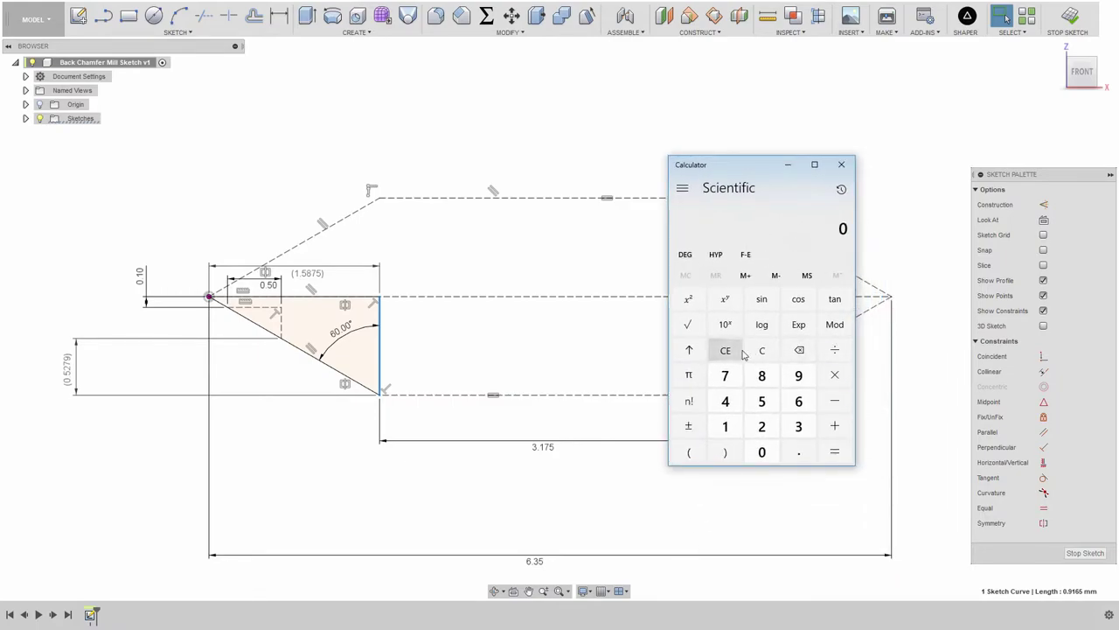
pyautogui.click(725, 426)
pyautogui.click(798, 451)
pyautogui.click(762, 401)
pyautogui.click(761, 375)
pyautogui.click(725, 375)
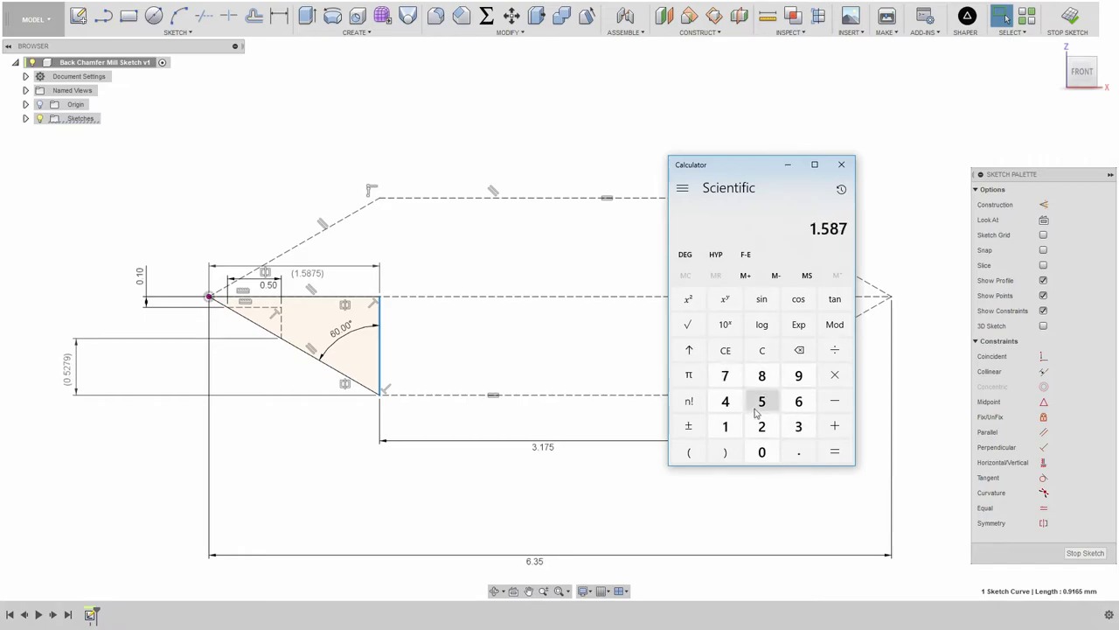
pyautogui.click(762, 400)
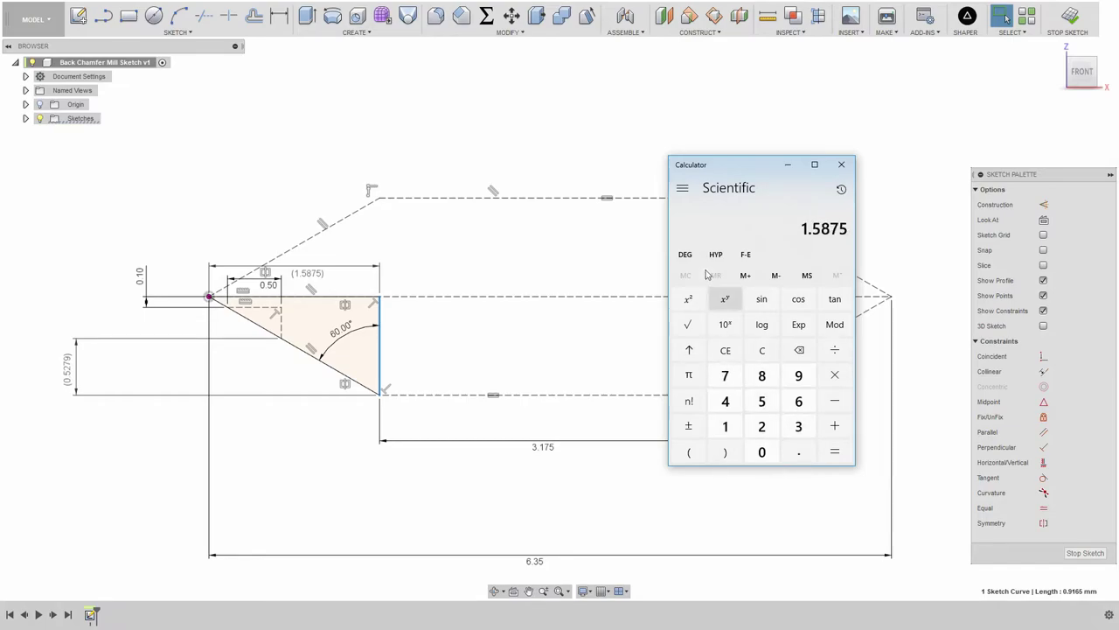
# Divide the entered length by the tangent of 60 degrees and compare the result with the length of the triangle's vertical edge
pyautogui.click(834, 349)
pyautogui.click(689, 451)
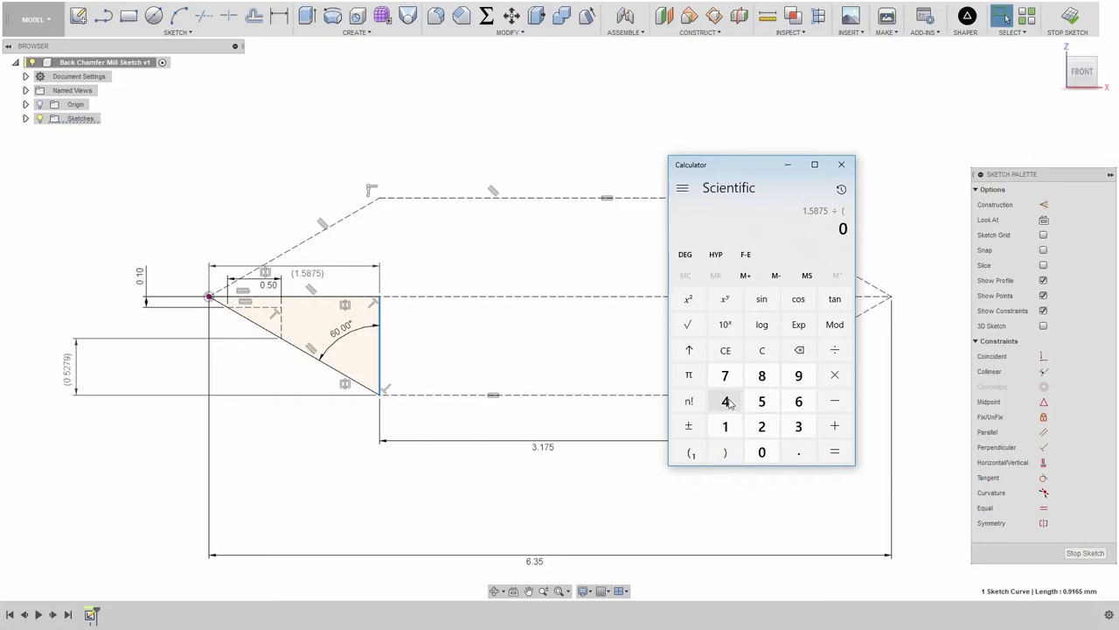
pyautogui.click(726, 401)
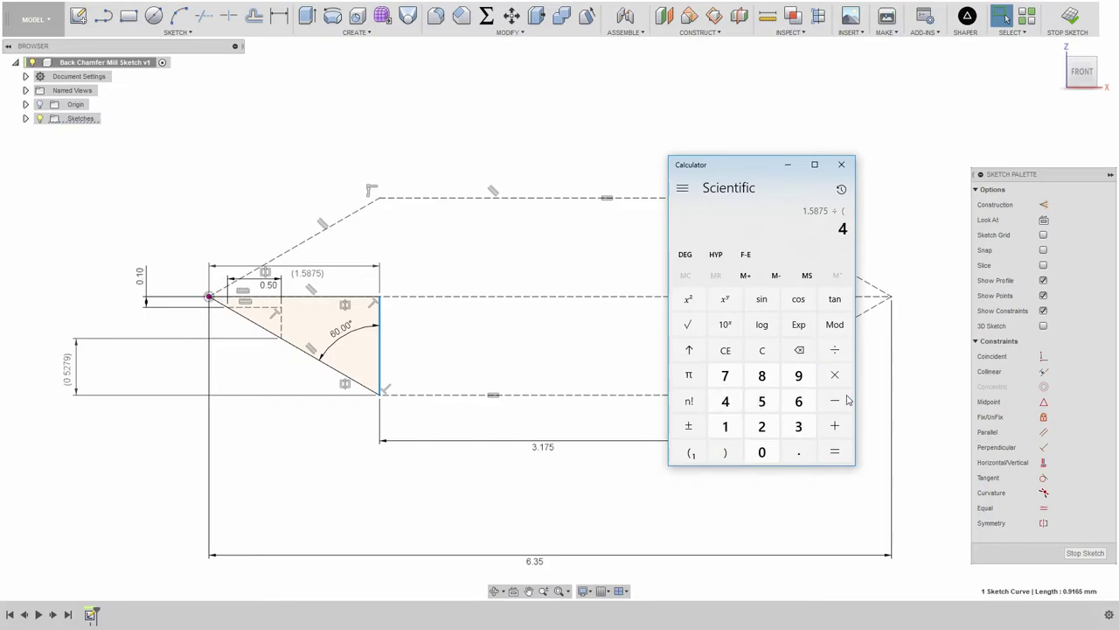
pyautogui.click(798, 349)
pyautogui.click(799, 401)
pyautogui.click(763, 452)
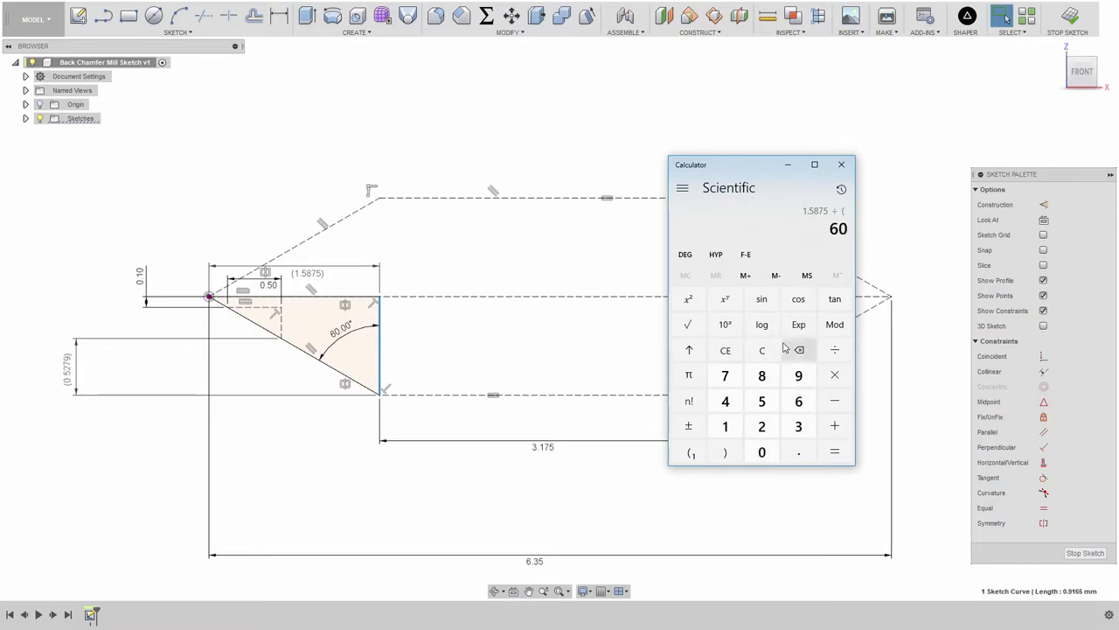
pyautogui.click(835, 299)
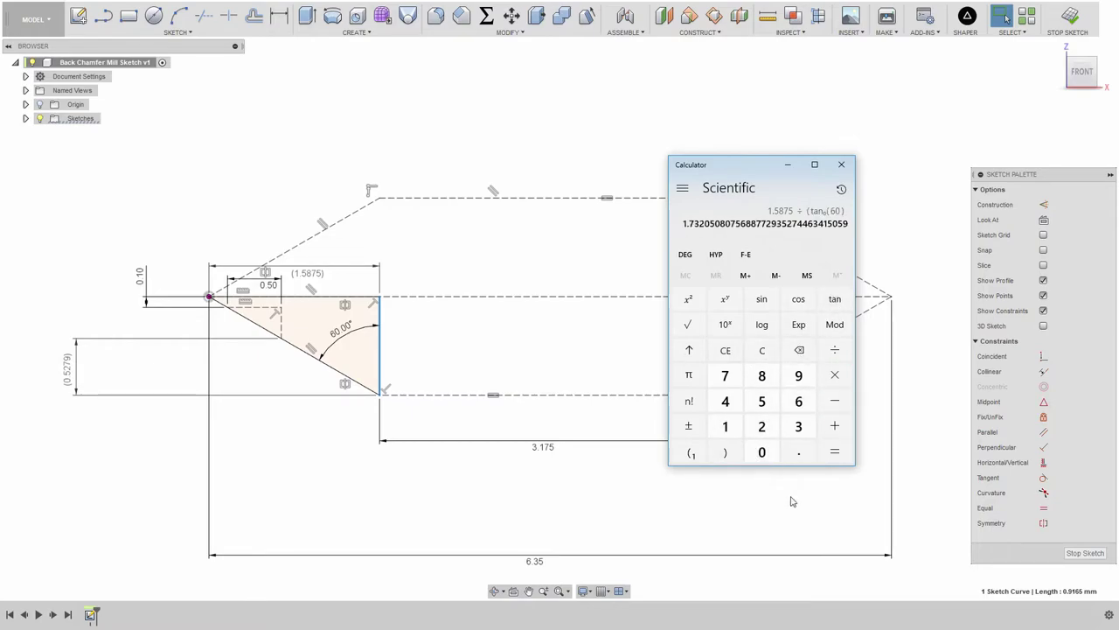
pyautogui.click(725, 452)
pyautogui.click(835, 452)
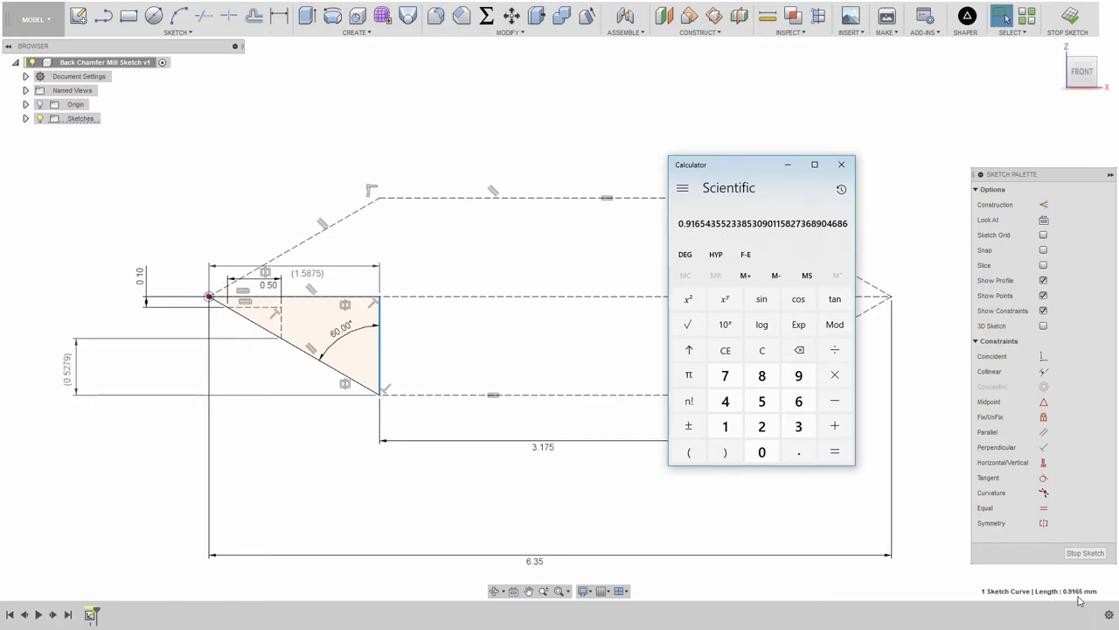
pyautogui.moveTo(741, 174); pyautogui.dragTo(833, 466)
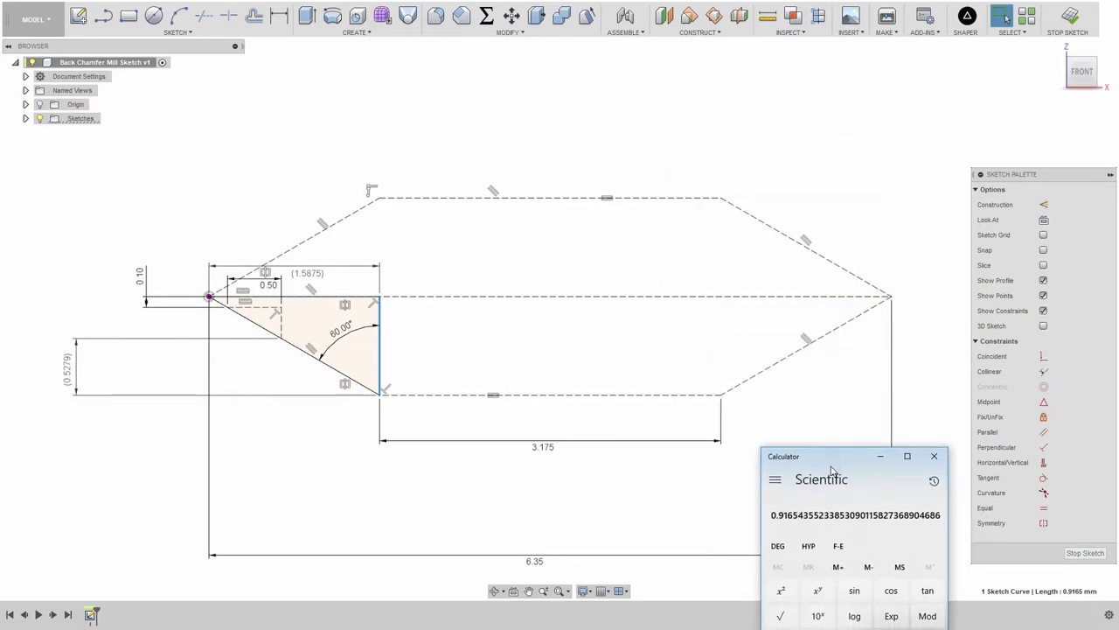
# Set the triangle's angle dimension to 45 degrees and reposition its label slightly
pyautogui.click(611, 353)
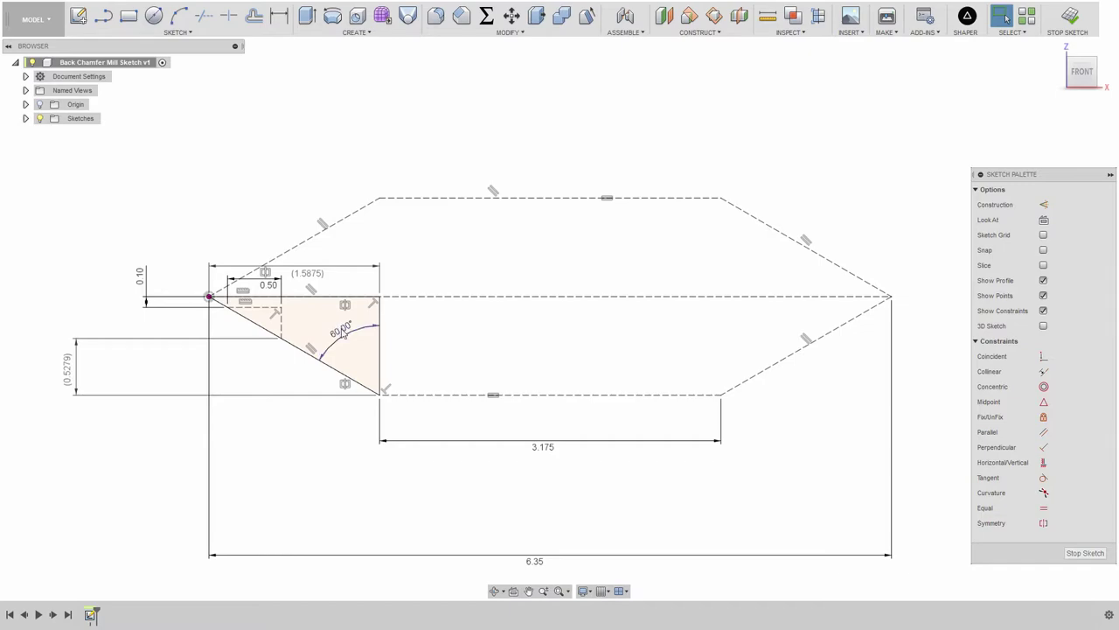
pyautogui.doubleClick(345, 326)
pyautogui.write('45')
pyautogui.press('Return')
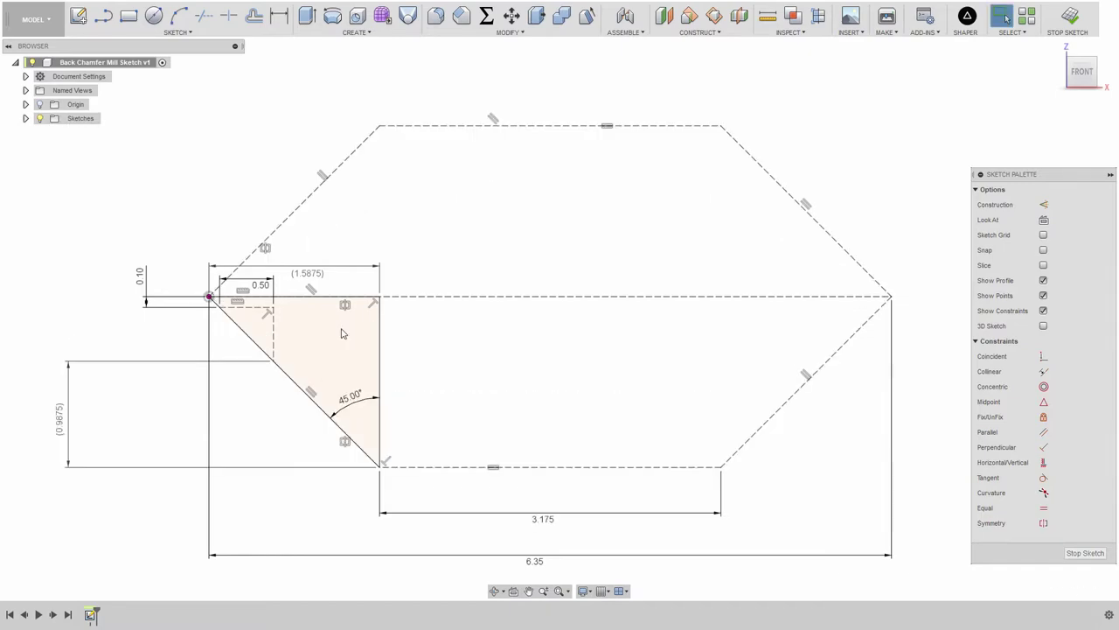
pyautogui.moveTo(351, 398); pyautogui.dragTo(338, 404)
# Finish the sketch and switch to the CAM workspace of the Chamfering With Expressions document
pyautogui.click(1084, 553)
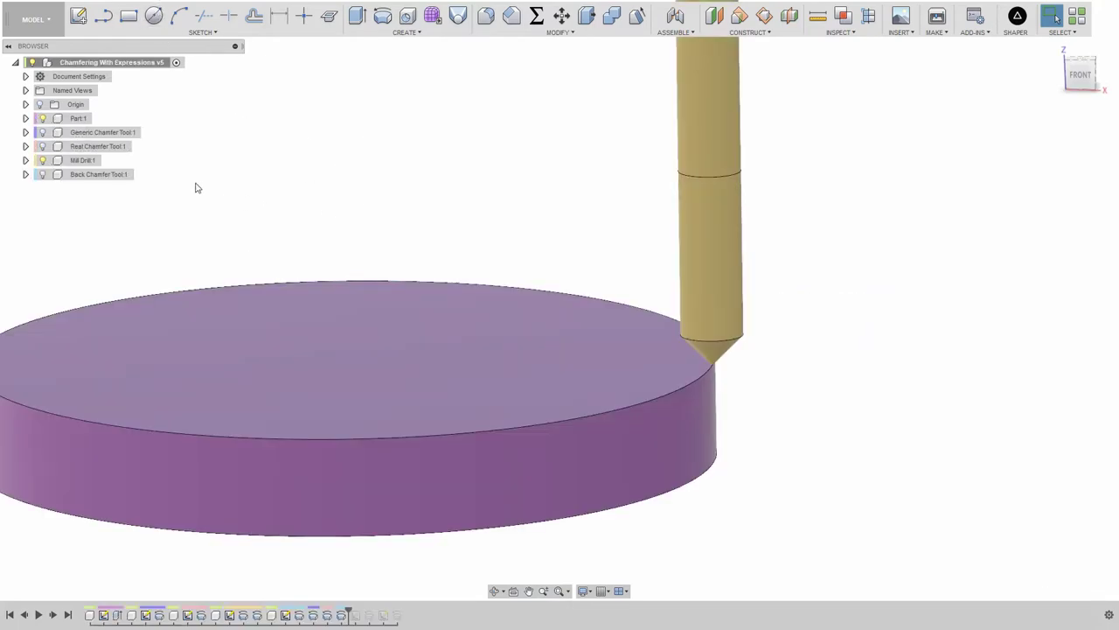
pyautogui.click(34, 18)
pyautogui.click(27, 167)
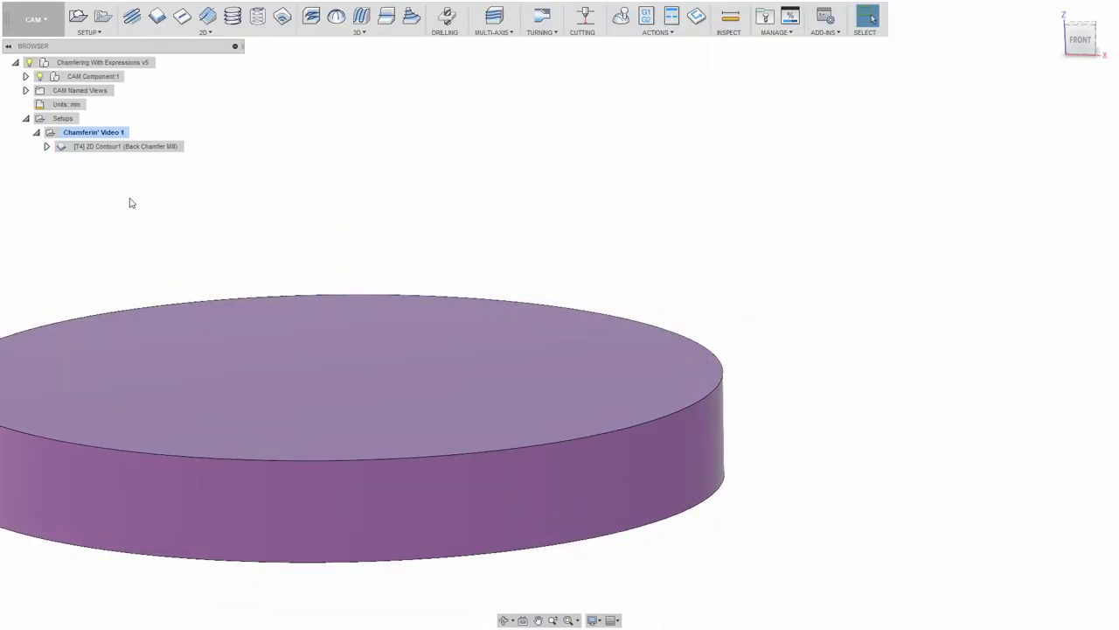
# Edit the 2D Contour1 operation and copy its Chamfer Tip Offset expression, (tool_diameter - tool_tipDiameter) / 2, into Notepad, moved aside
pyautogui.rightClick(105, 146)
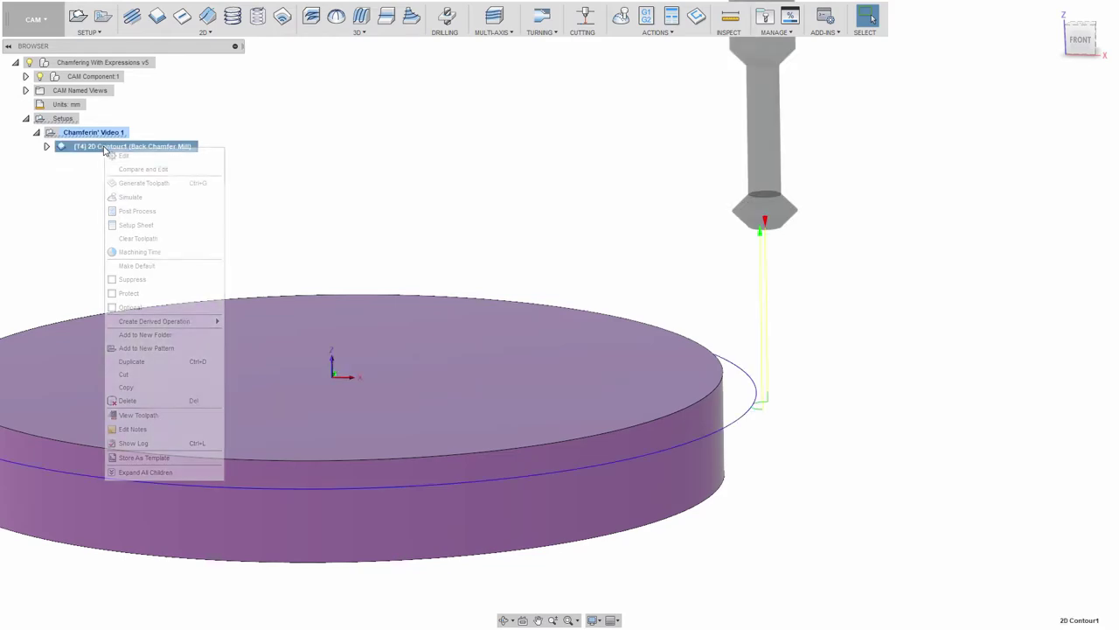
pyautogui.click(421, 187)
pyautogui.click(1028, 190)
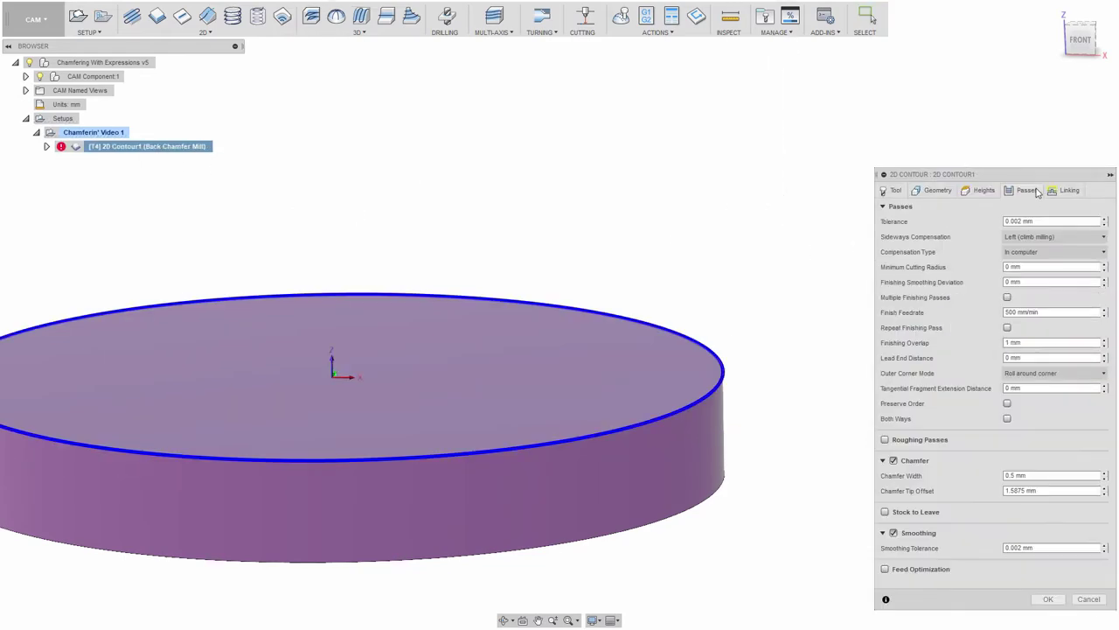
pyautogui.rightClick(1050, 489)
pyautogui.click(1032, 548)
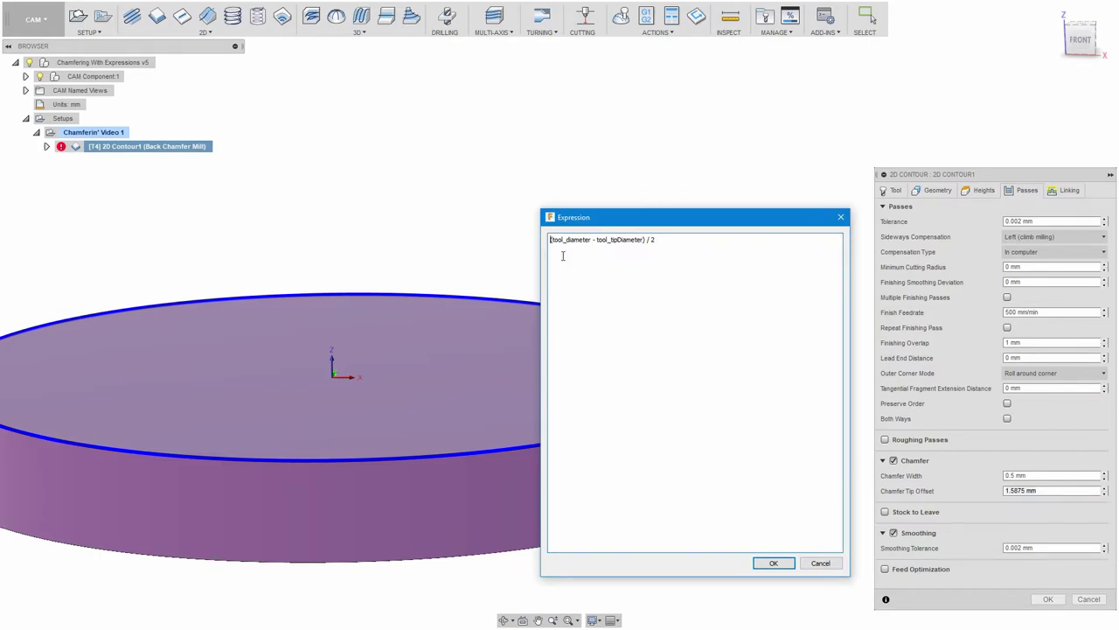
pyautogui.moveTo(701, 239); pyautogui.dragTo(494, 238)
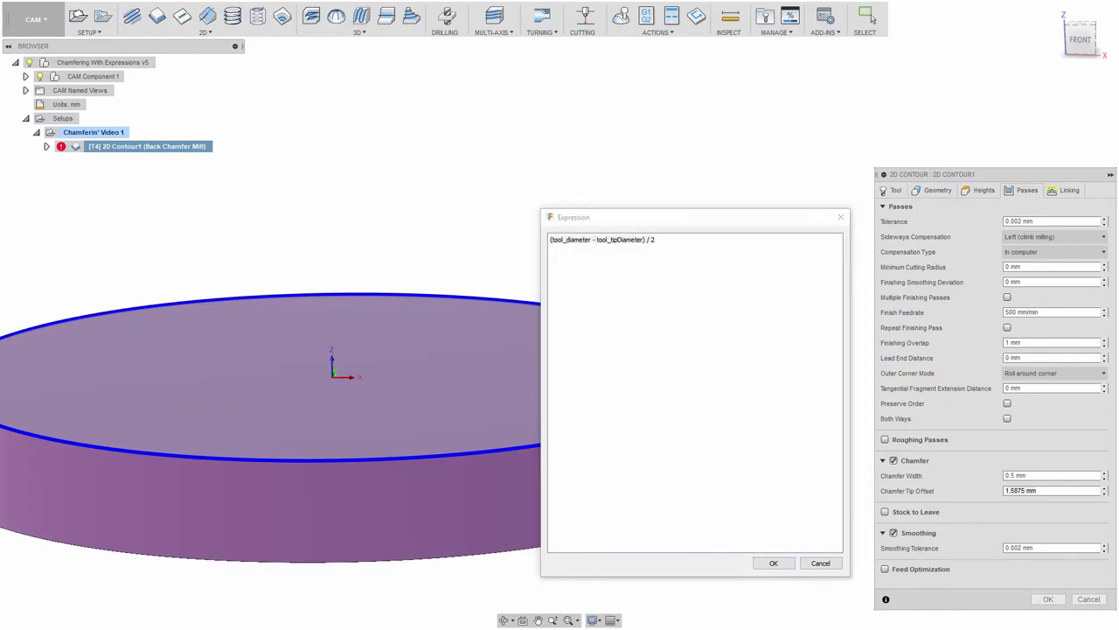
pyautogui.write('(tool_diameter - tool_tipDiameter) / 2')
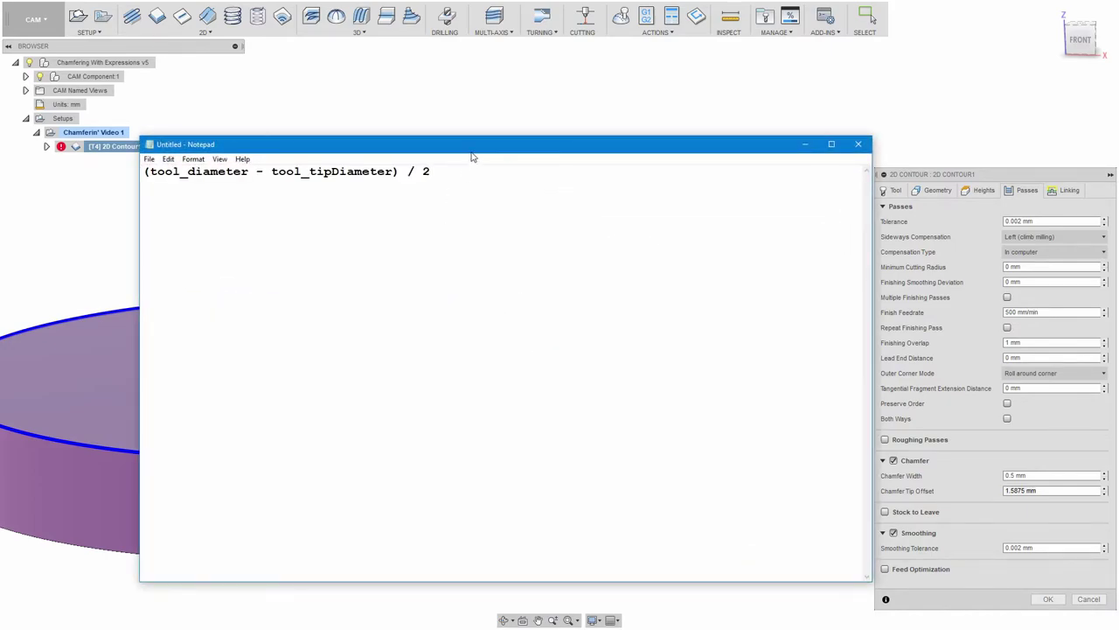
pyautogui.moveTo(472, 145); pyautogui.dragTo(407, 371)
# Replace the Chamfer Tip Offset expression with Math.tan(45) and accept the 2D Contour1 operation
pyautogui.click(604, 322)
pyautogui.hotkey('ctrl', 'a')
pyautogui.press('Delete')
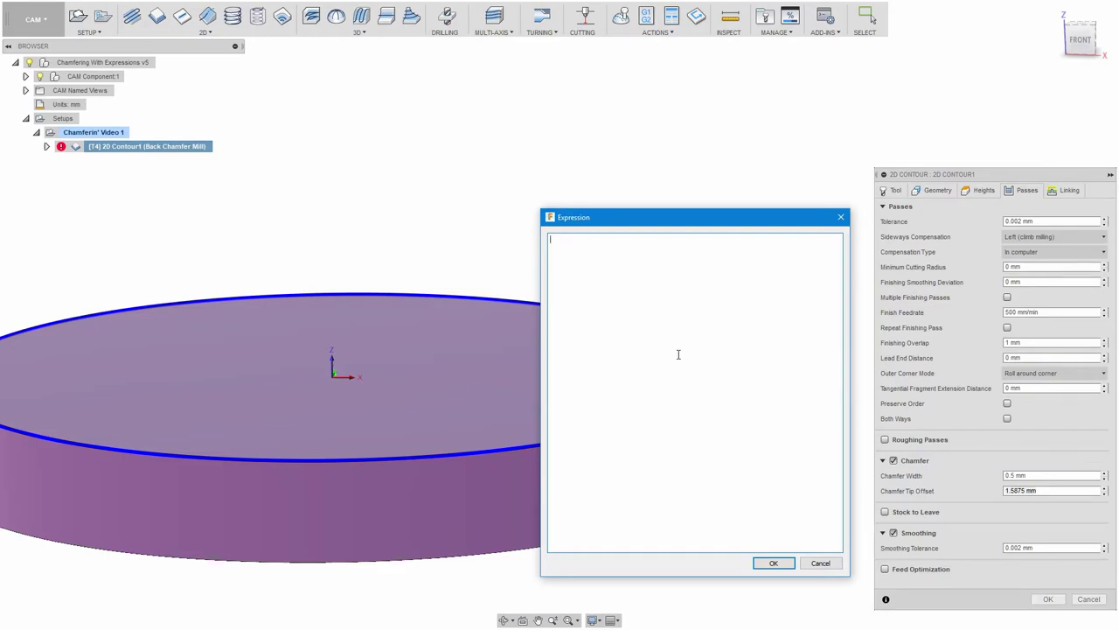
pyautogui.write('Math.tan(45')
pyautogui.click(549, 241)
pyautogui.click(774, 563)
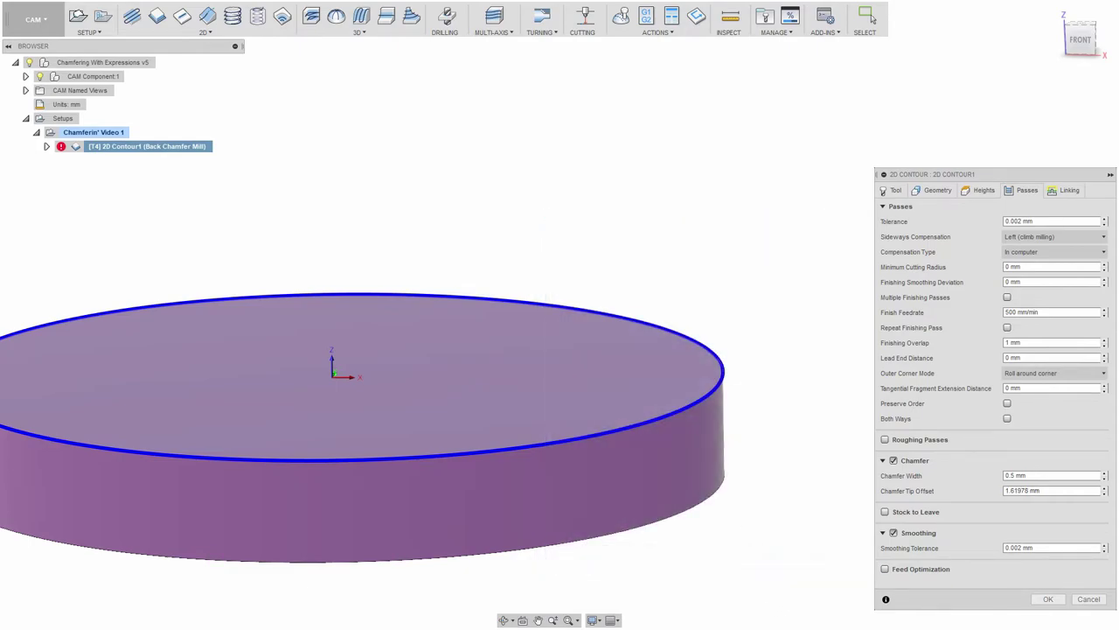
pyautogui.click(1011, 491)
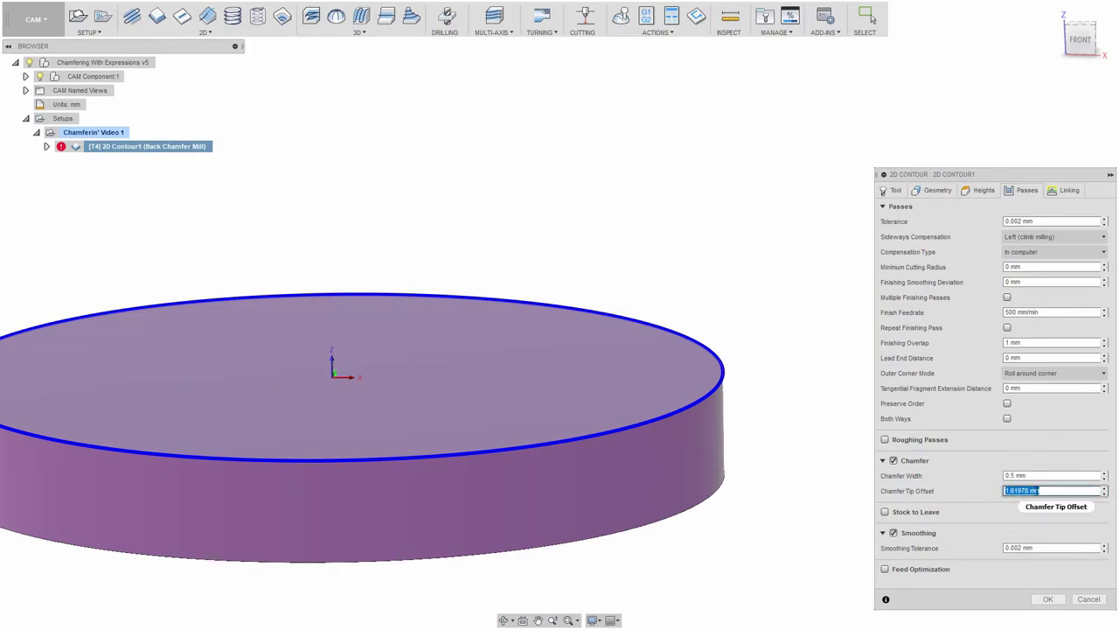
pyautogui.click(1045, 599)
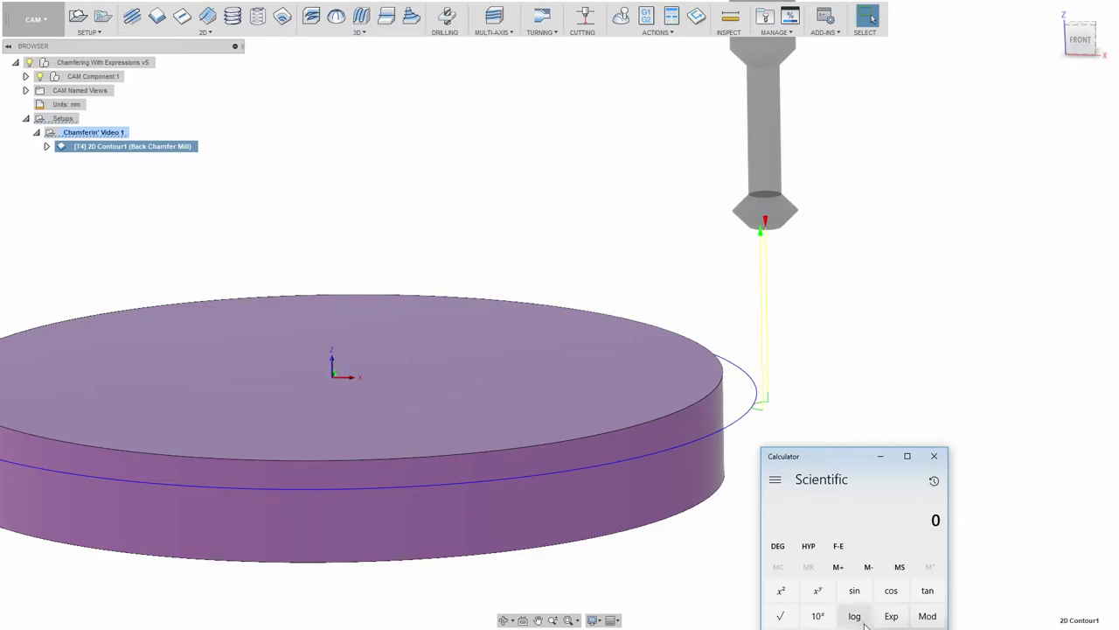
# Compute the tangent of 45 degrees in the calculator for comparison with the offset value, then move the calculator aside
pyautogui.moveTo(848, 457); pyautogui.dragTo(892, 232)
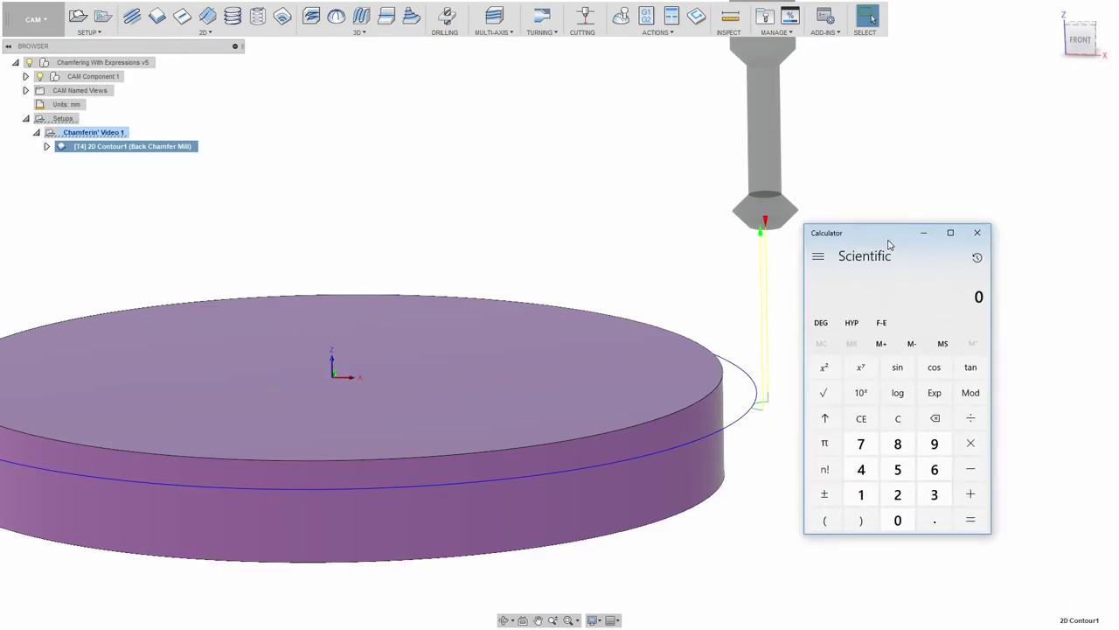
pyautogui.click(861, 469)
pyautogui.click(897, 469)
pyautogui.click(970, 368)
pyautogui.moveTo(875, 233); pyautogui.dragTo(937, 367)
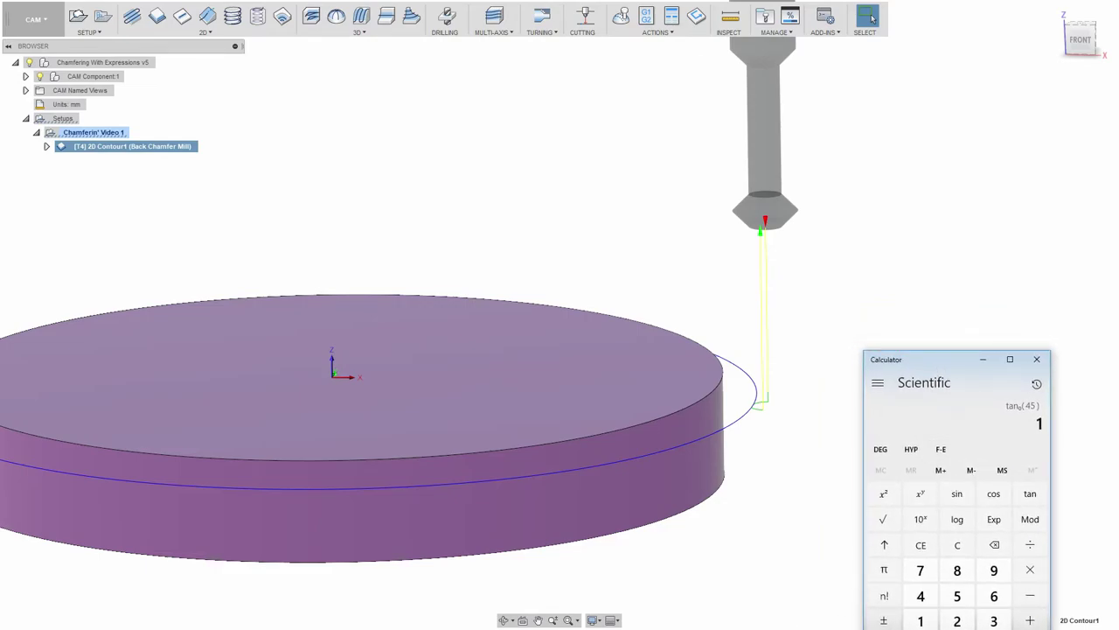
# Reopen the Chamfer Tip Offset expression of 2D Contour1 and examine the angle argument inside the tangent function
pyautogui.click(328, 188)
pyautogui.doubleClick(128, 146)
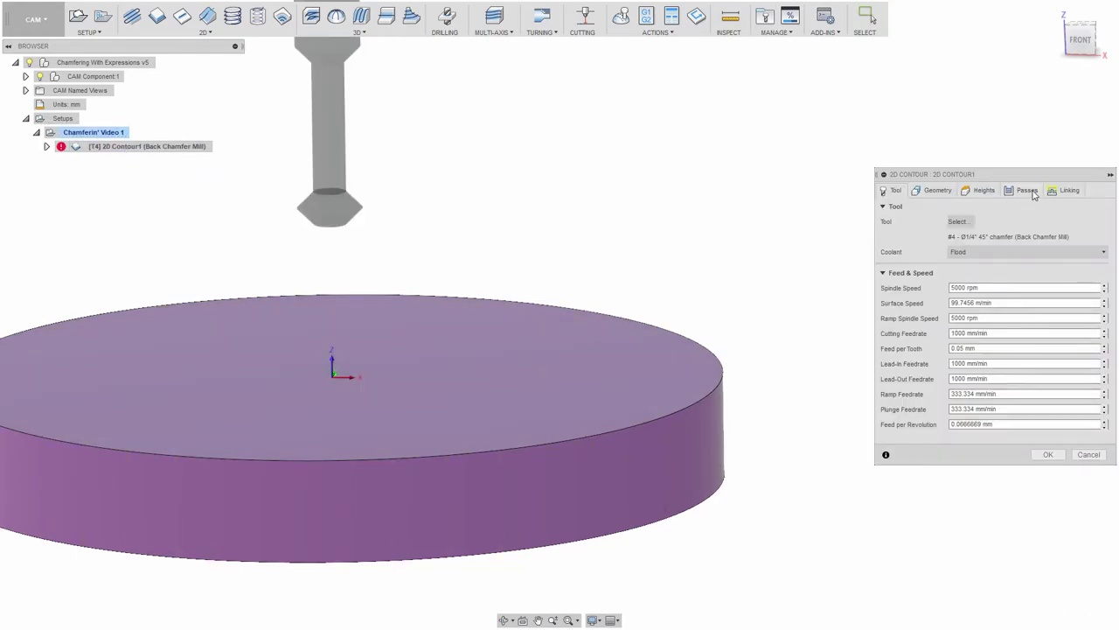
pyautogui.click(1027, 191)
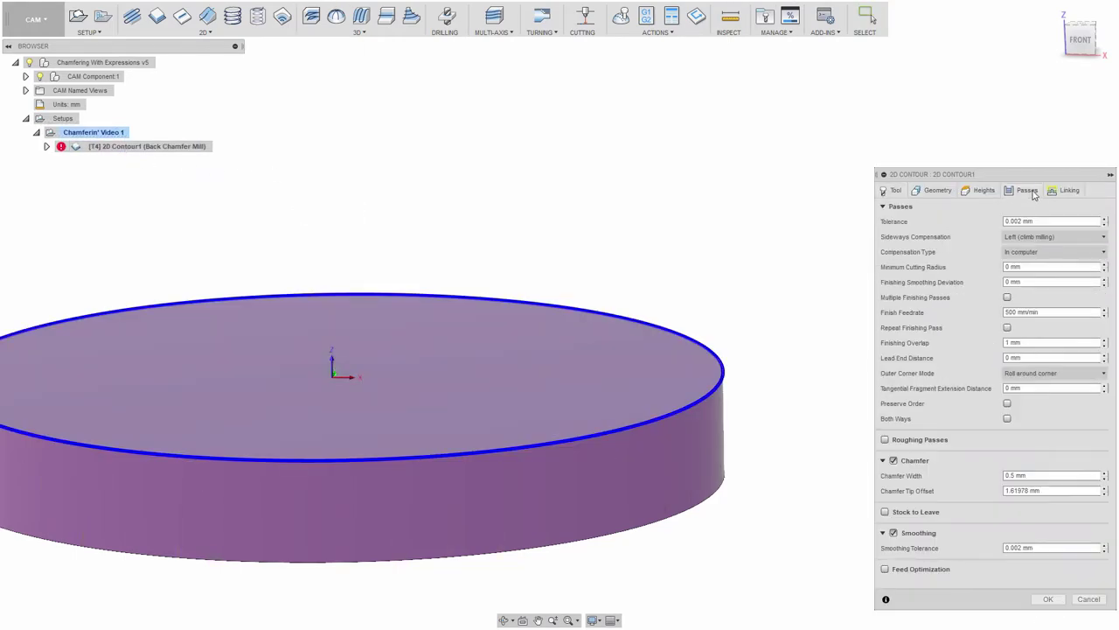
pyautogui.click(1069, 491)
pyautogui.rightClick(1069, 491)
pyautogui.click(1084, 549)
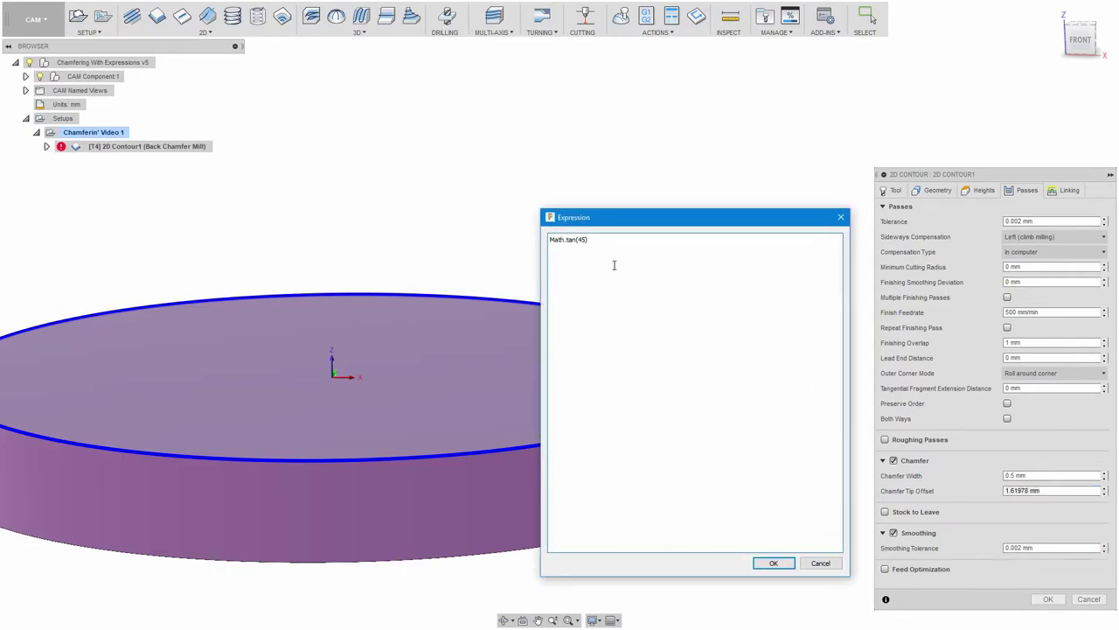
pyautogui.press('Home')
pyautogui.moveTo(576, 239); pyautogui.dragTo(585, 237)
pyautogui.click(597, 252)
pyautogui.press('Return')
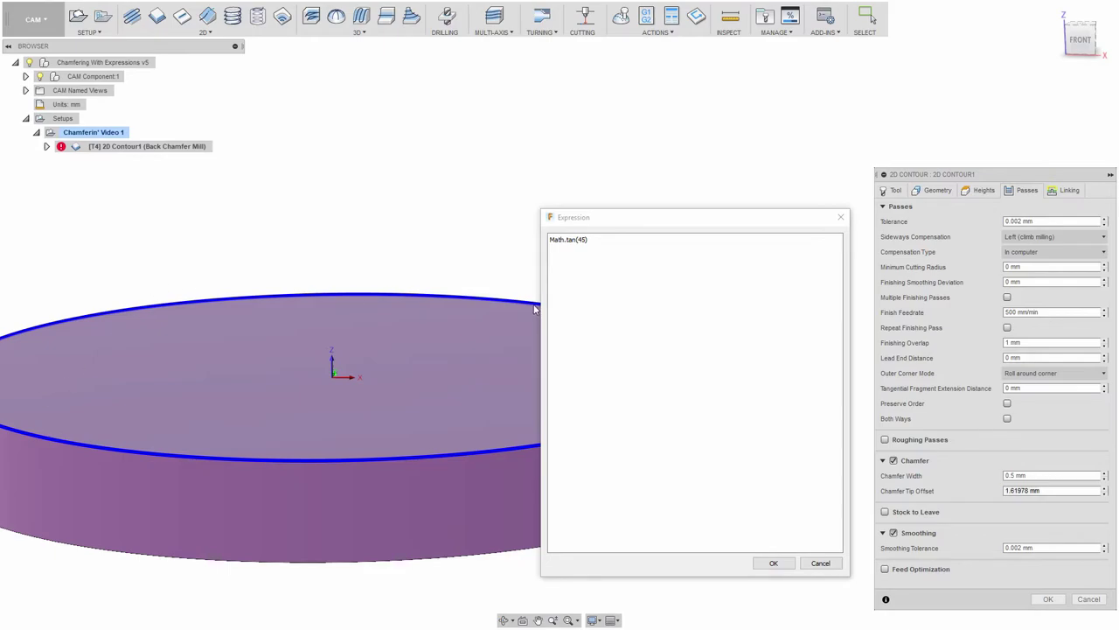
# Multiply the tangent's angle by 3.1416 so the Chamfer Tip Offset expression reads Math.tan(45*3.1416), and apply it
pyautogui.click(597, 242)
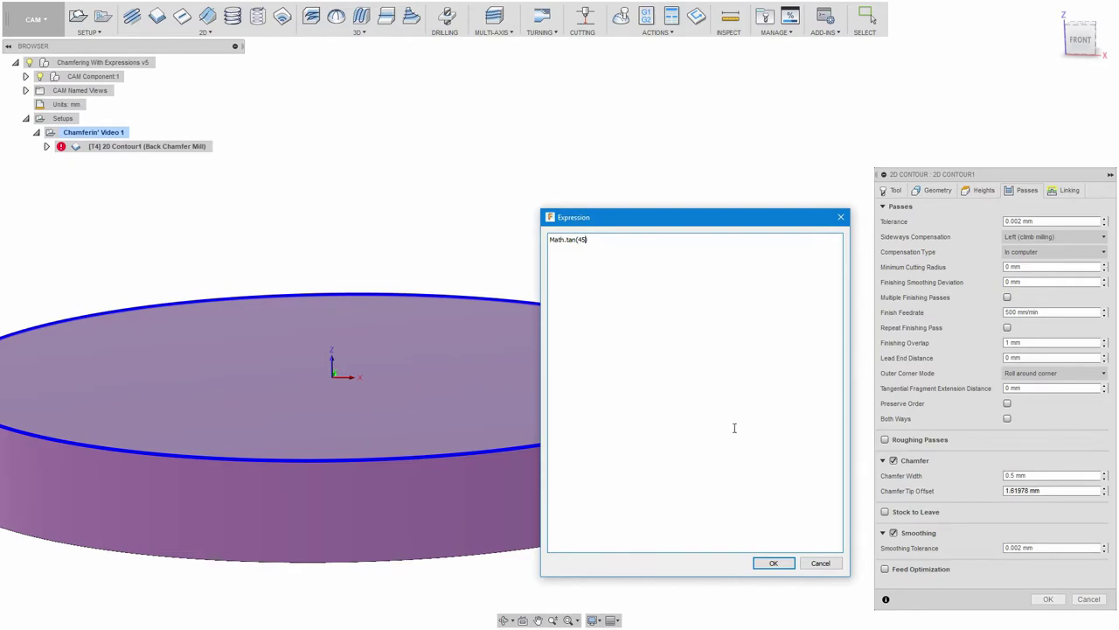
pyautogui.write('°')
pyautogui.write('*3.1')
pyautogui.write('416')
pyautogui.click(774, 564)
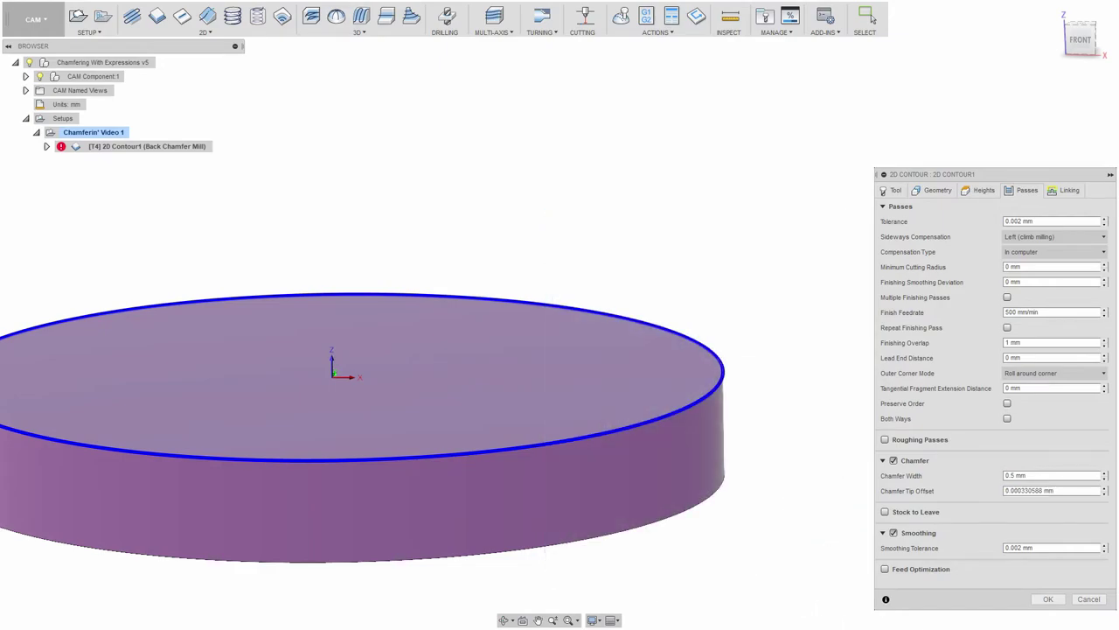
# Add a division by 180 inside the tangent, making the Chamfer Tip Offset expression Math.tan(45*3.1416/180)
pyautogui.rightClick(1060, 490)
pyautogui.click(1082, 542)
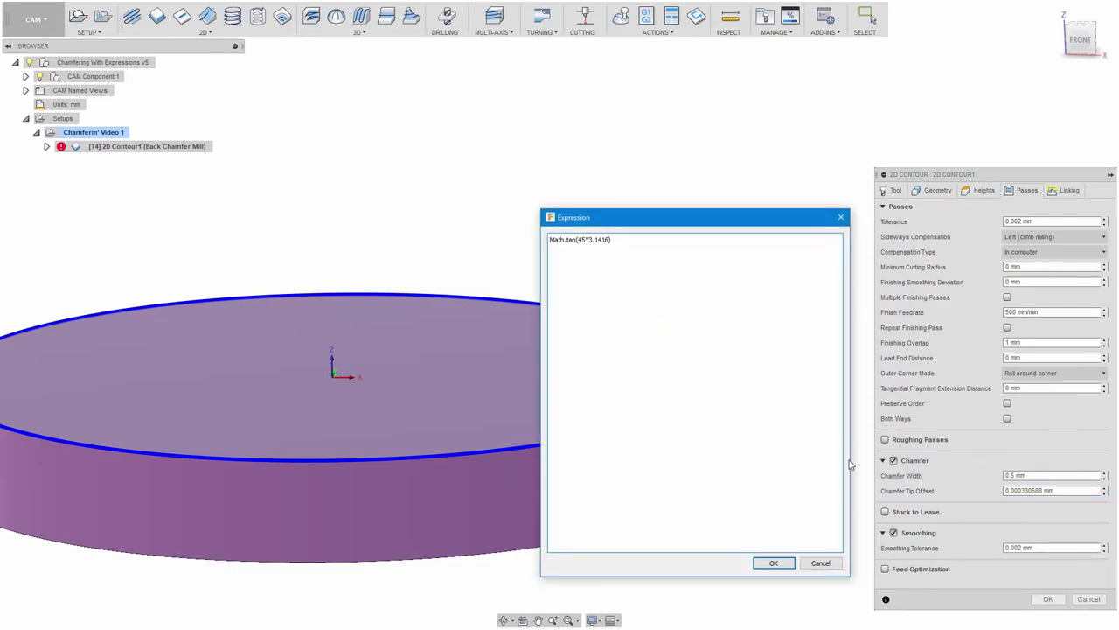
pyautogui.write('/180')
pyautogui.click(773, 562)
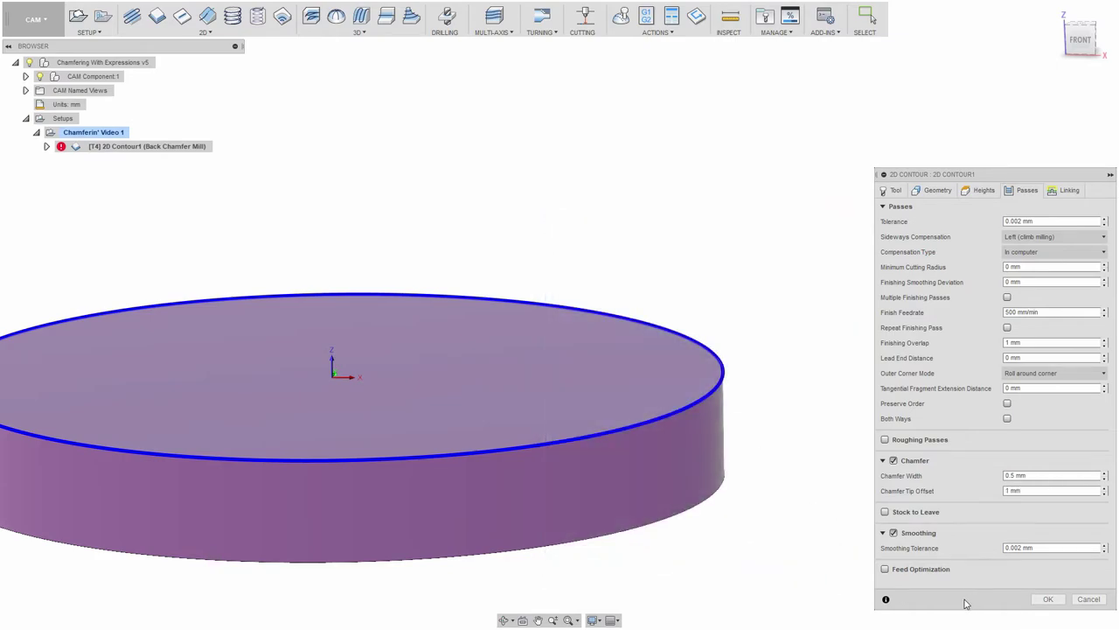
# Replace 3.1416 with Math.PI in the Chamfer Tip Offset expression and apply it
pyautogui.rightClick(1030, 493)
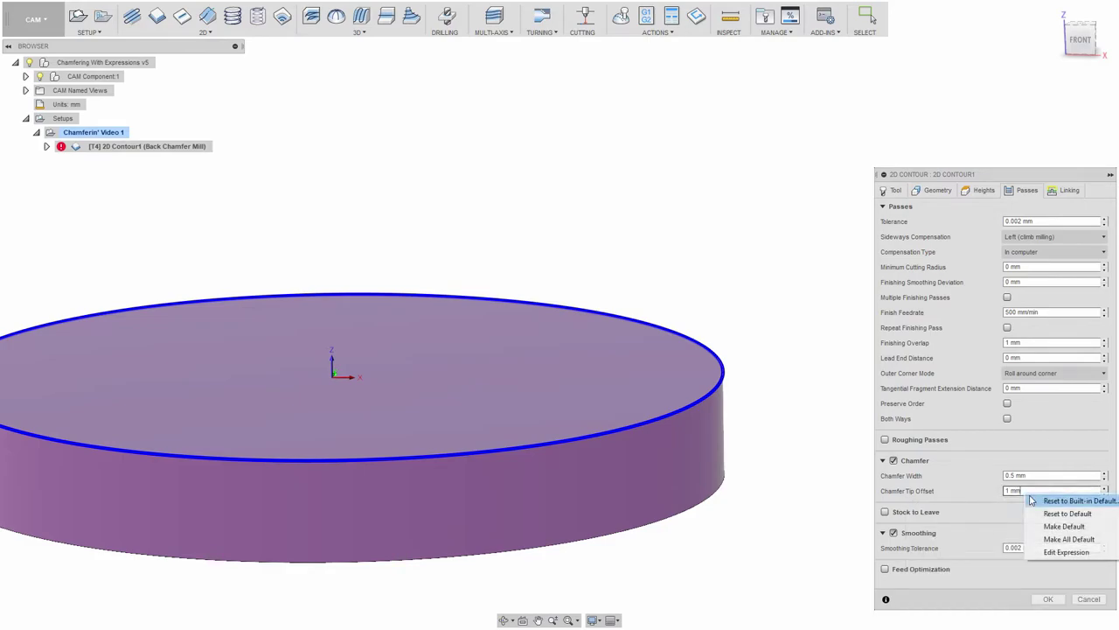
pyautogui.click(1055, 552)
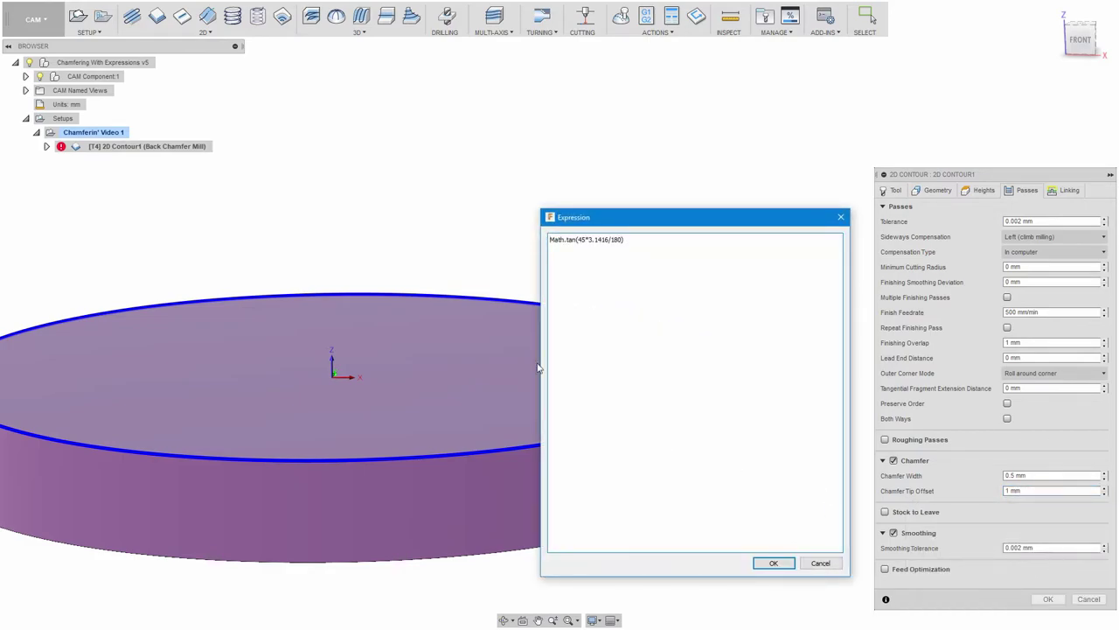
pyautogui.moveTo(587, 239); pyautogui.dragTo(609, 239)
pyautogui.write('Math.PI')
pyautogui.click(773, 563)
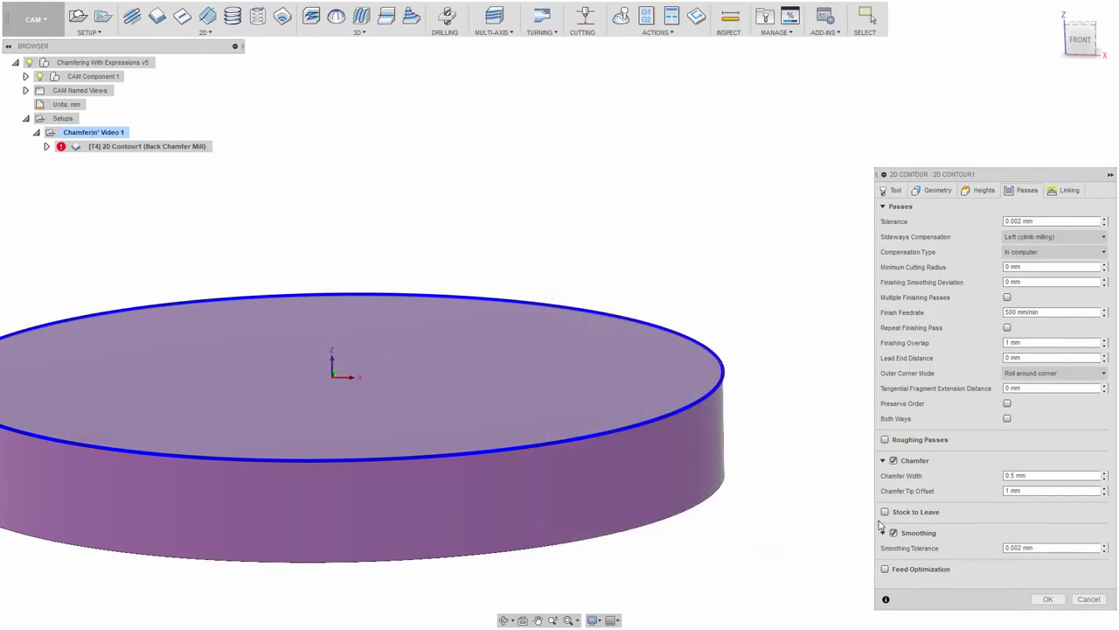
# Replace the 45 in the Chamfer Tip Offset expression with tool_taperAngle, making it Math.tan(tool_taperAngle*Math.PI/180), and apply it
pyautogui.click(1034, 491)
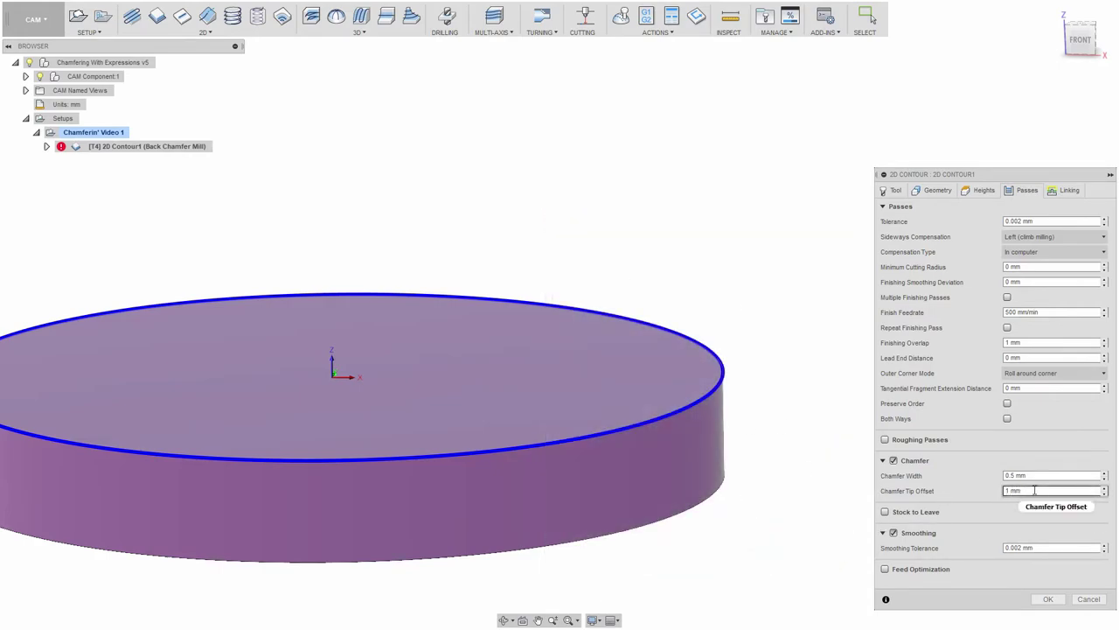
pyautogui.rightClick(1035, 490)
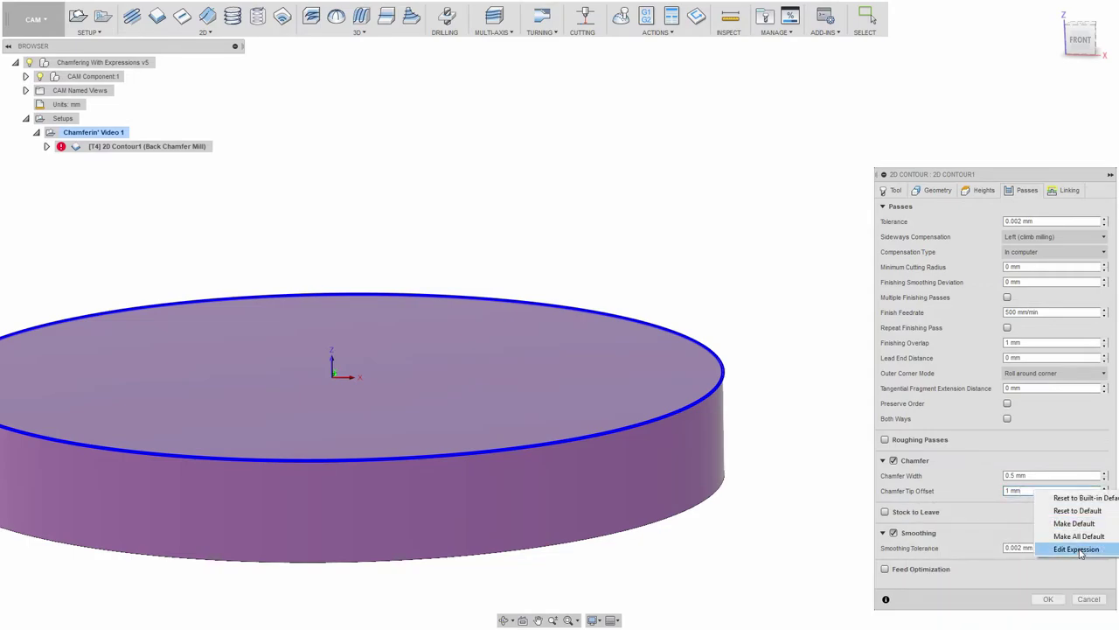
pyautogui.click(1049, 548)
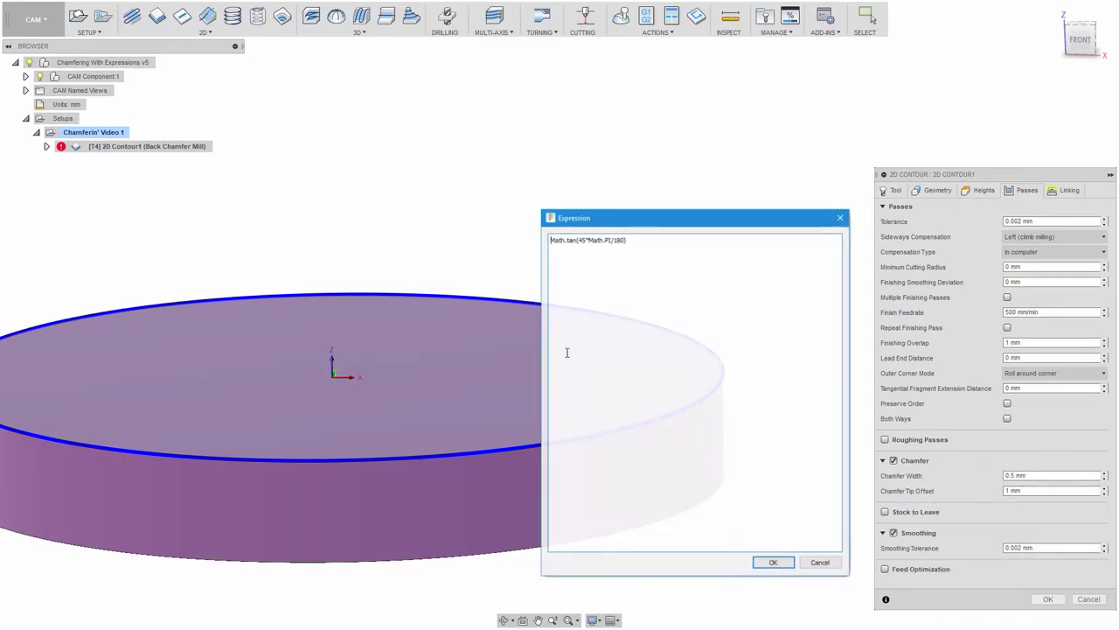
pyautogui.doubleClick(582, 238)
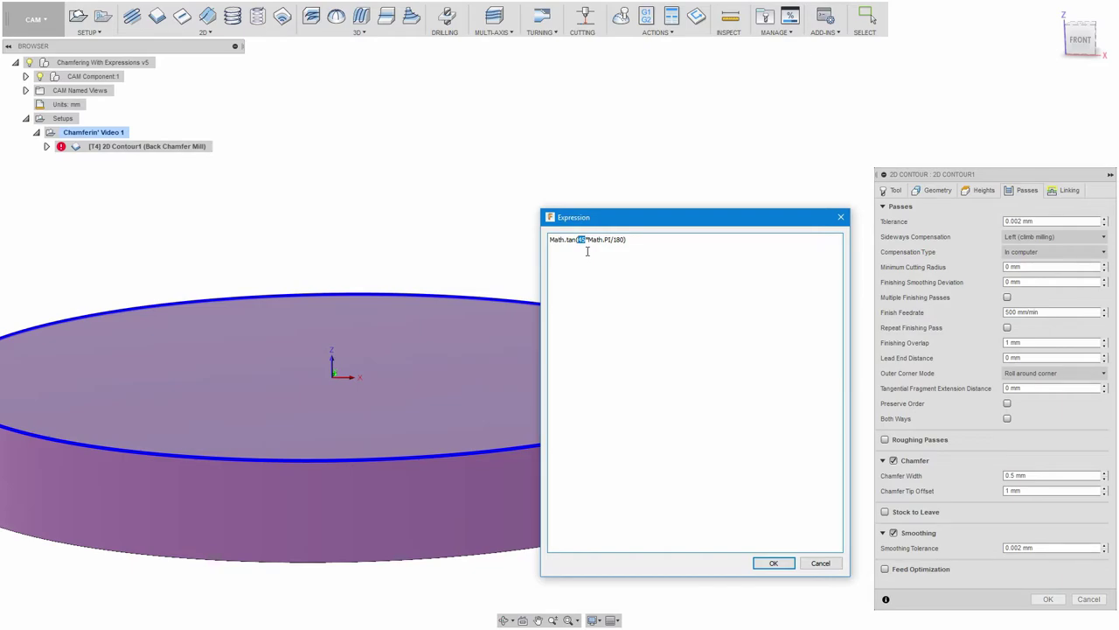
pyautogui.write('tool_taperAngle')
pyautogui.click(774, 563)
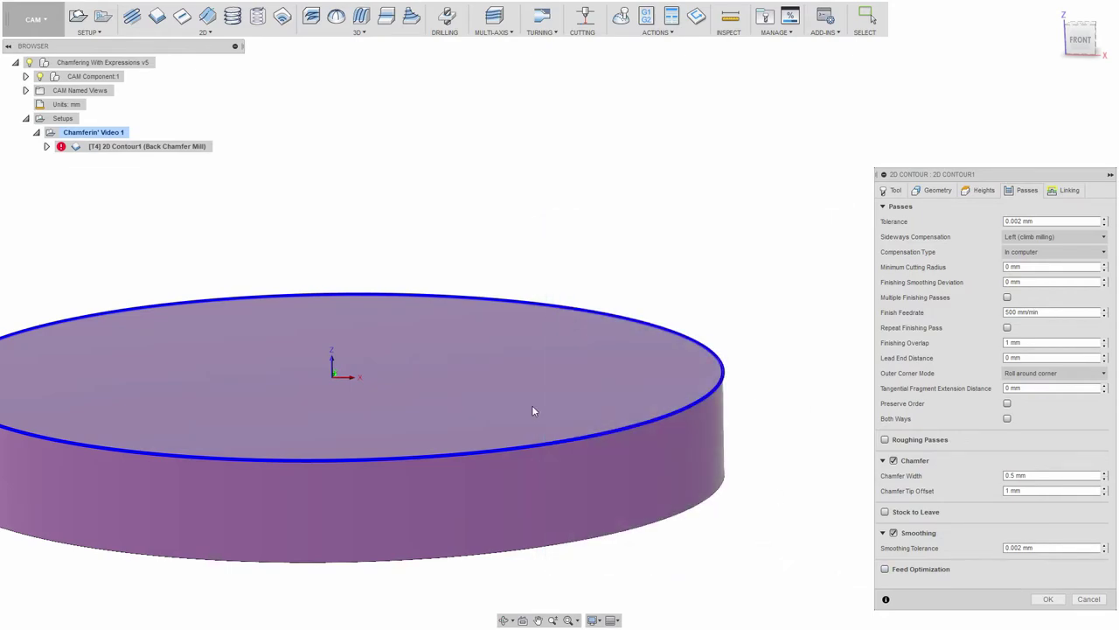
# Reopen the Chamfer Tip Offset expression and bring up the scientific Calculator next to it
pyautogui.click(1023, 491)
pyautogui.rightClick(1043, 493)
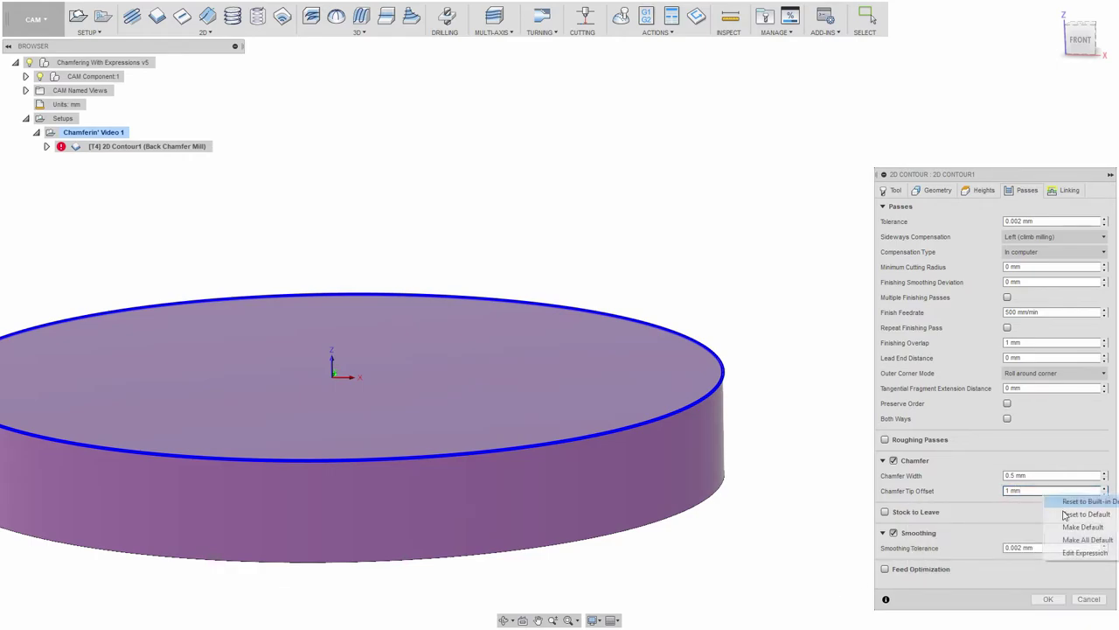
pyautogui.click(1083, 553)
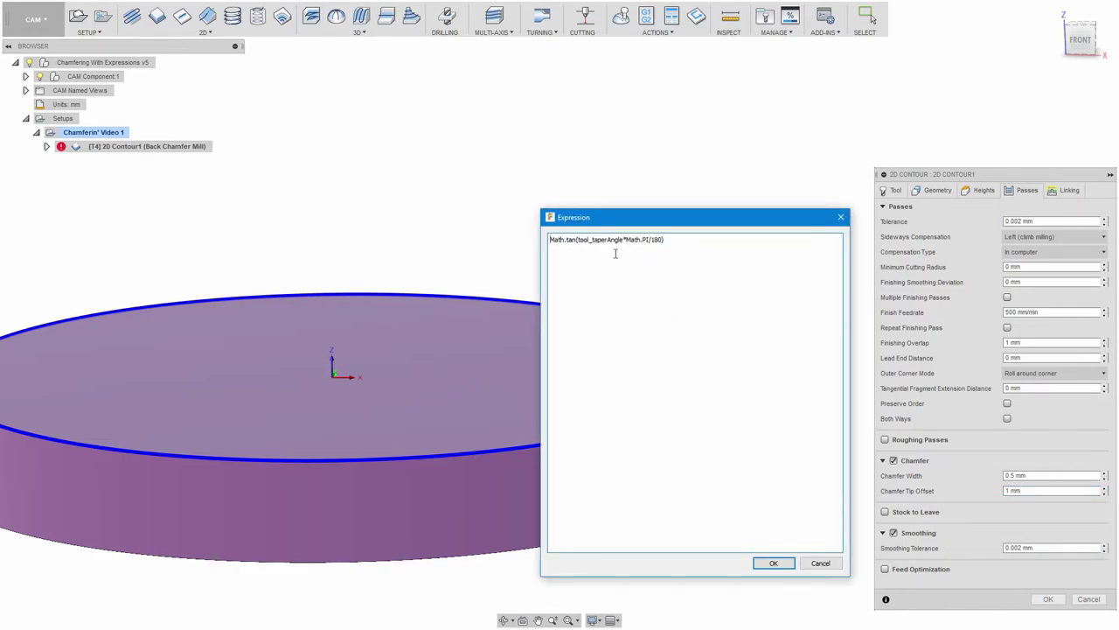
pyautogui.click(824, 628)
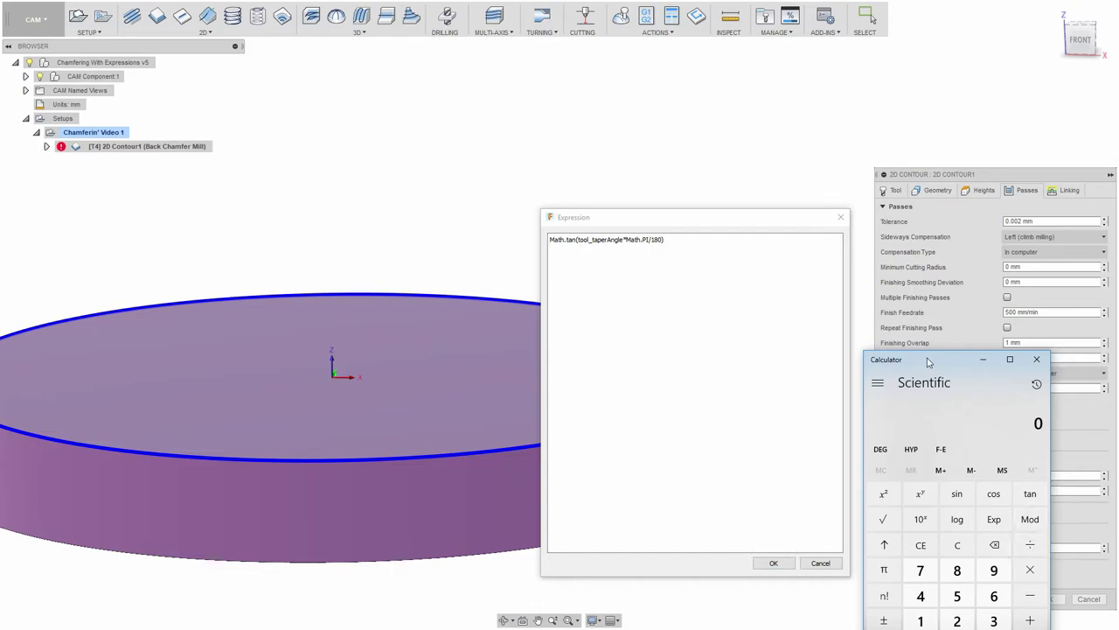
pyautogui.moveTo(929, 359); pyautogui.dragTo(770, 217)
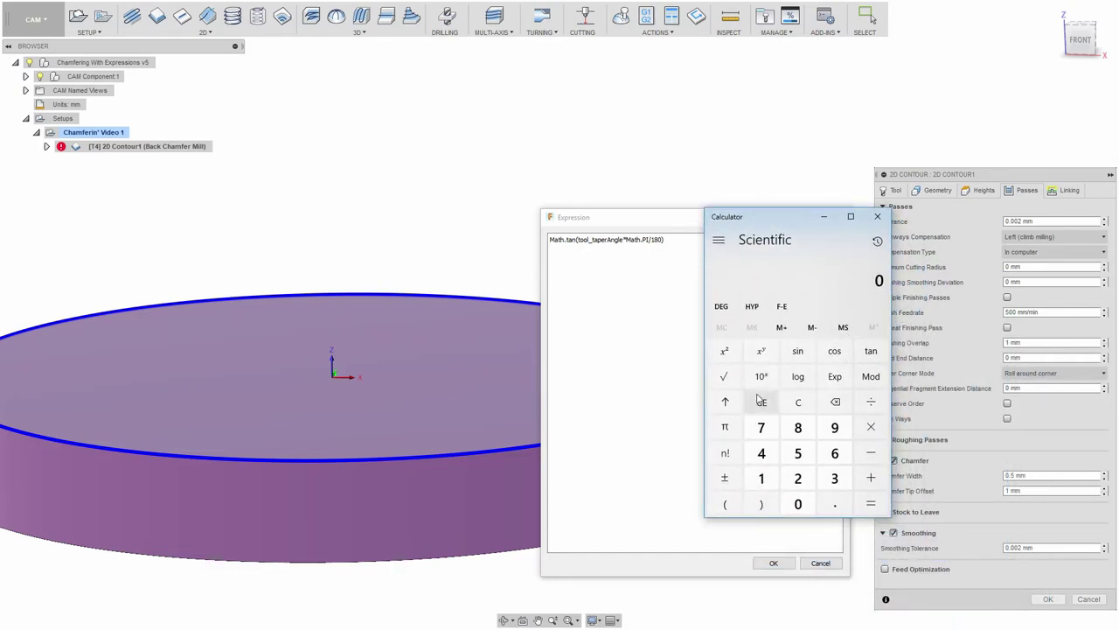
# Calculate 1.5875 divided by the tangent of 45 degrees in the Calculator, and move its window clear of the expression
pyautogui.click(761, 478)
pyautogui.click(835, 504)
pyautogui.click(797, 452)
pyautogui.click(798, 427)
pyautogui.click(761, 427)
pyautogui.click(796, 452)
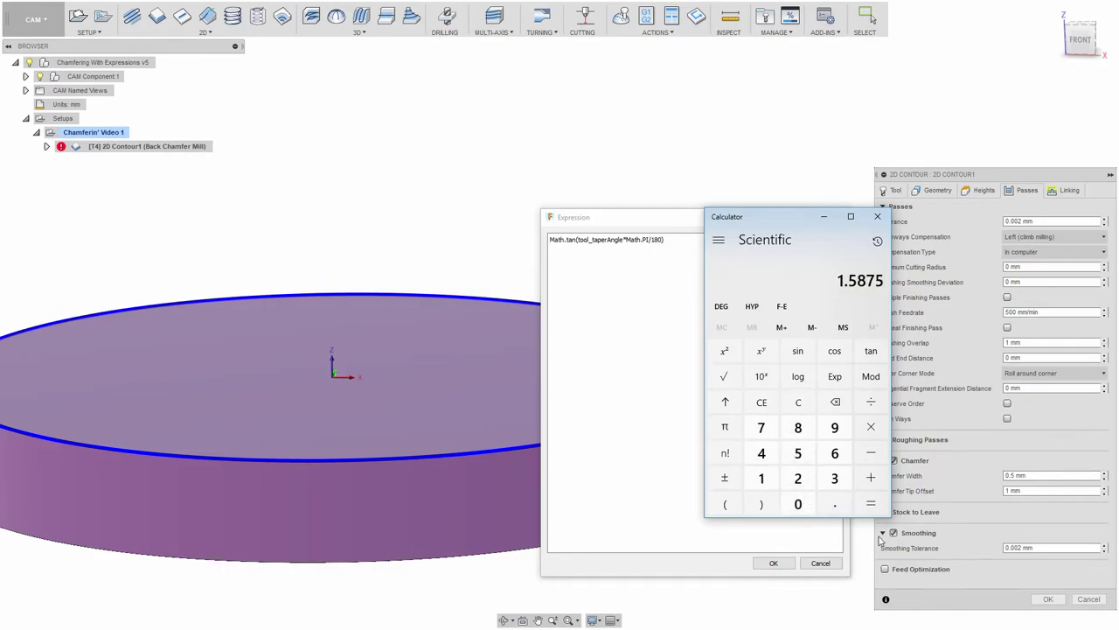
pyautogui.click(873, 431)
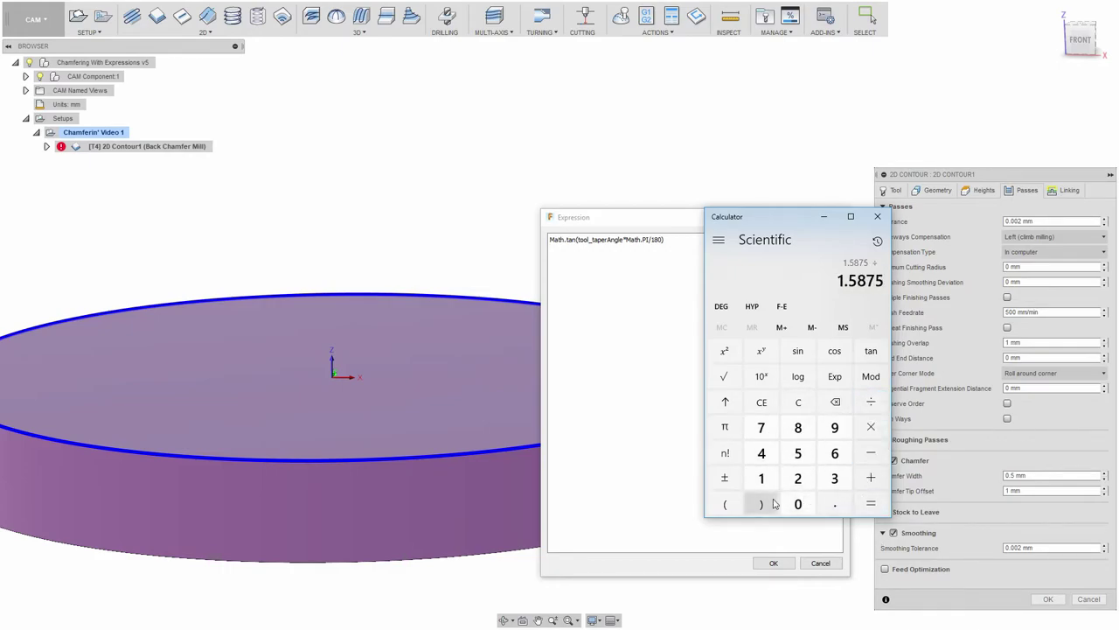
pyautogui.click(725, 507)
pyautogui.click(761, 455)
pyautogui.click(797, 455)
pyautogui.click(871, 352)
pyautogui.click(761, 505)
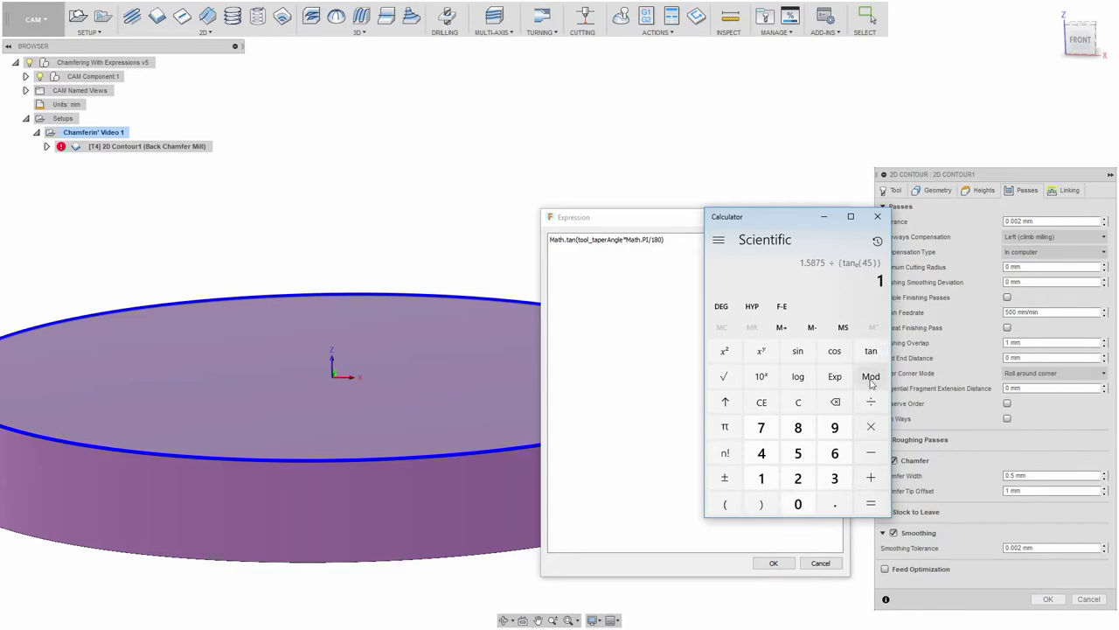
pyautogui.click(871, 503)
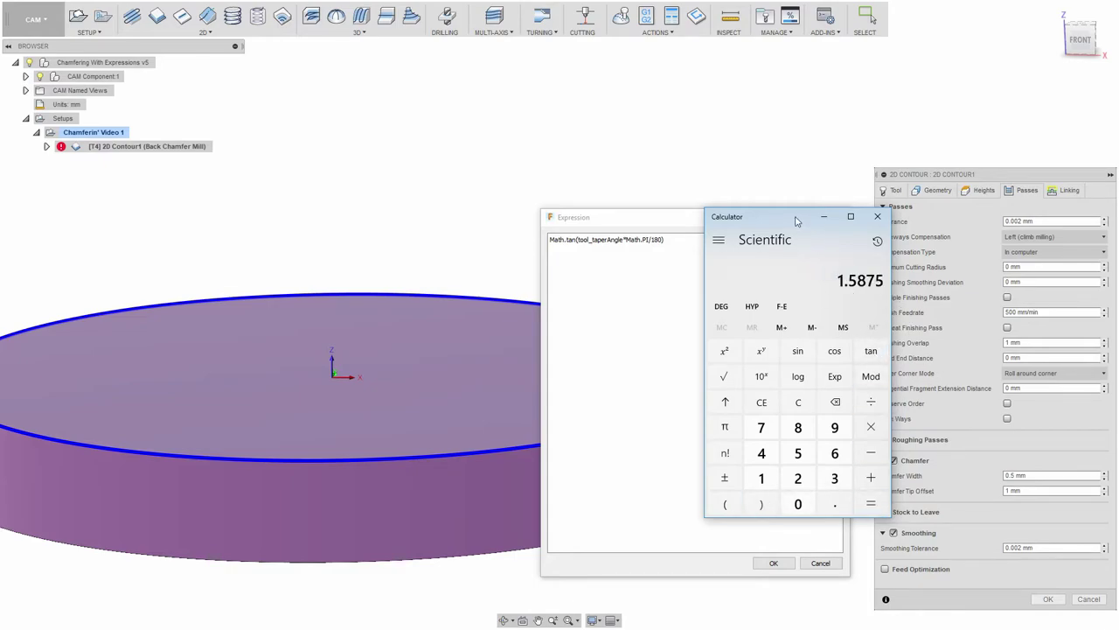
pyautogui.moveTo(797, 219); pyautogui.dragTo(1007, 334)
# Insert 1.5875/ in front of Math.tan in the Chamfer Tip Offset expression
pyautogui.hotkey('alt', 'Tab')
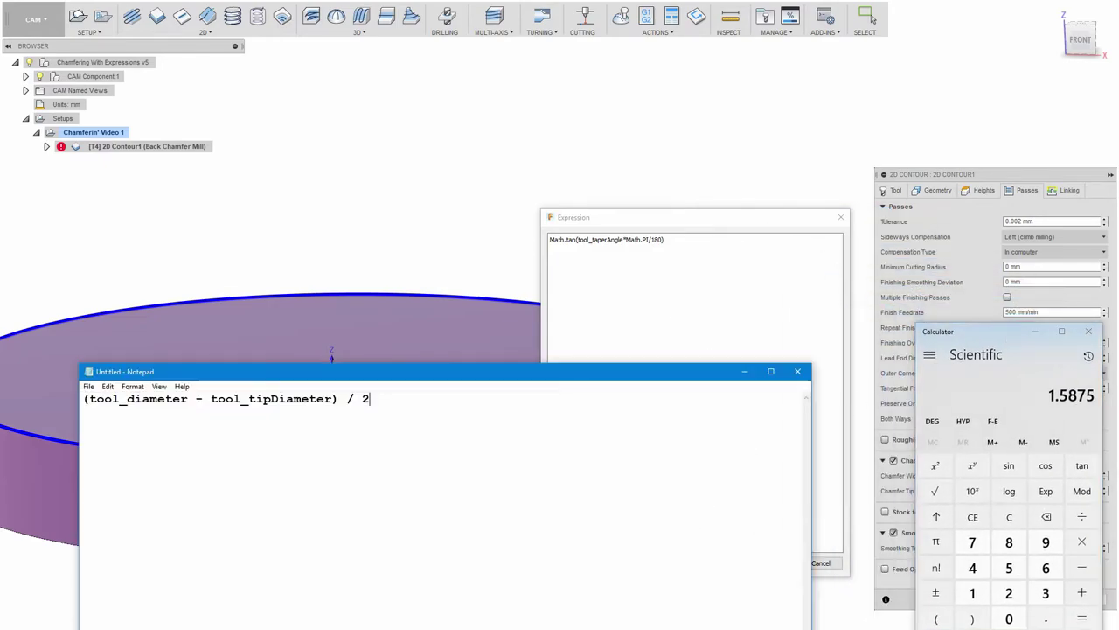
pyautogui.click(551, 236)
pyautogui.write('1.5876')
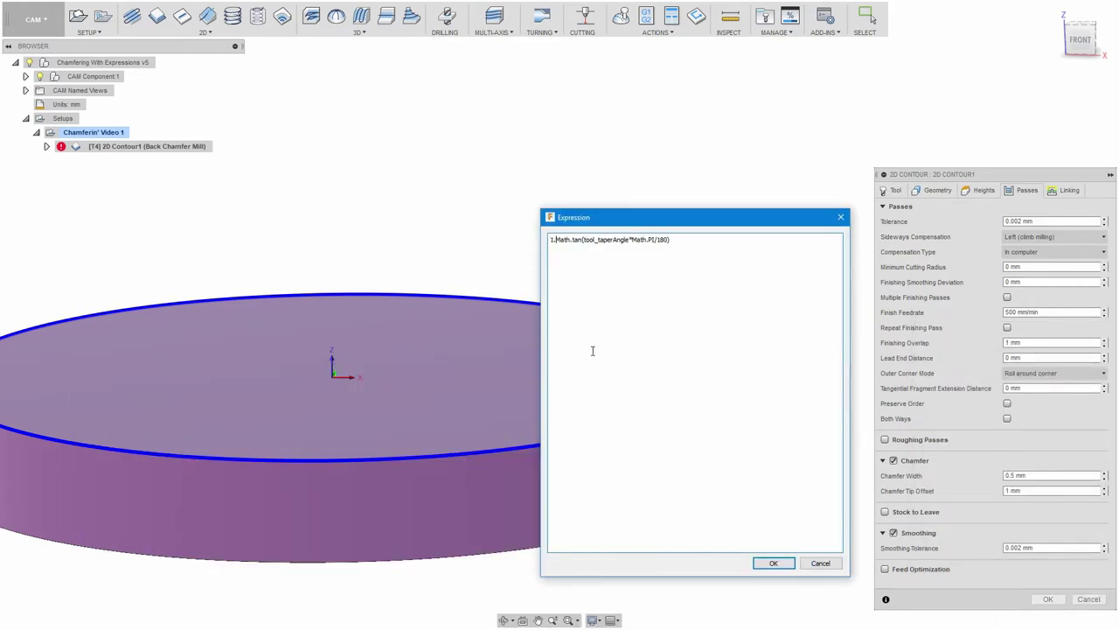
pyautogui.write('/')
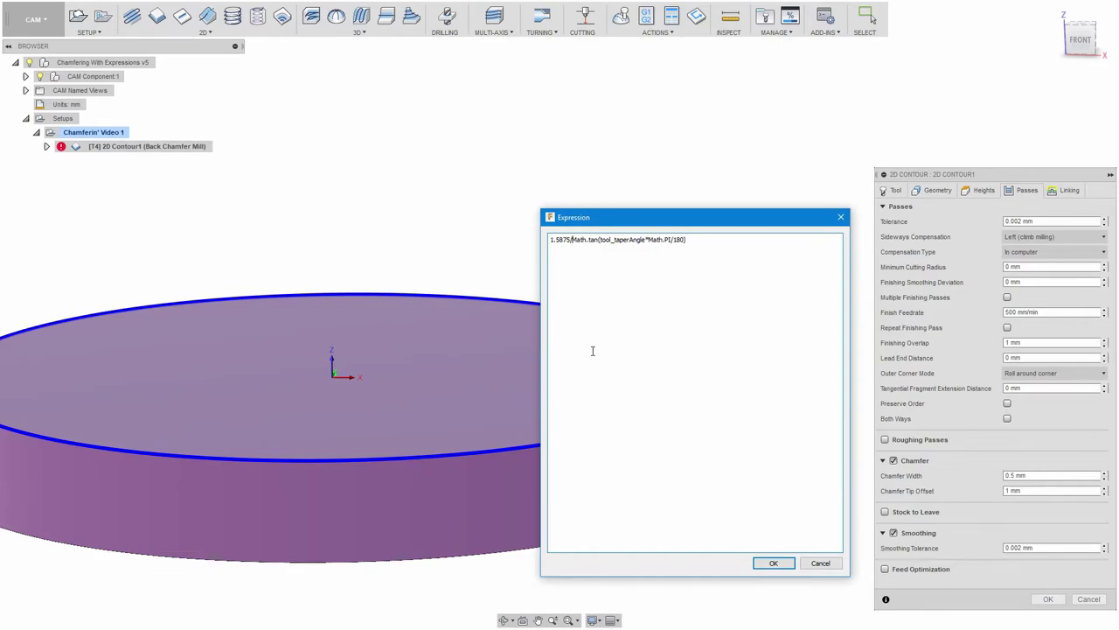
# Replace 1.5875 in the expression with (tool_diameter - tool_tipDiameter) / 2 copied from Notepad, apply it and confirm the 2D Contour
pyautogui.moveTo(569, 243); pyautogui.dragTo(536, 245)
pyautogui.press('BackSpace')
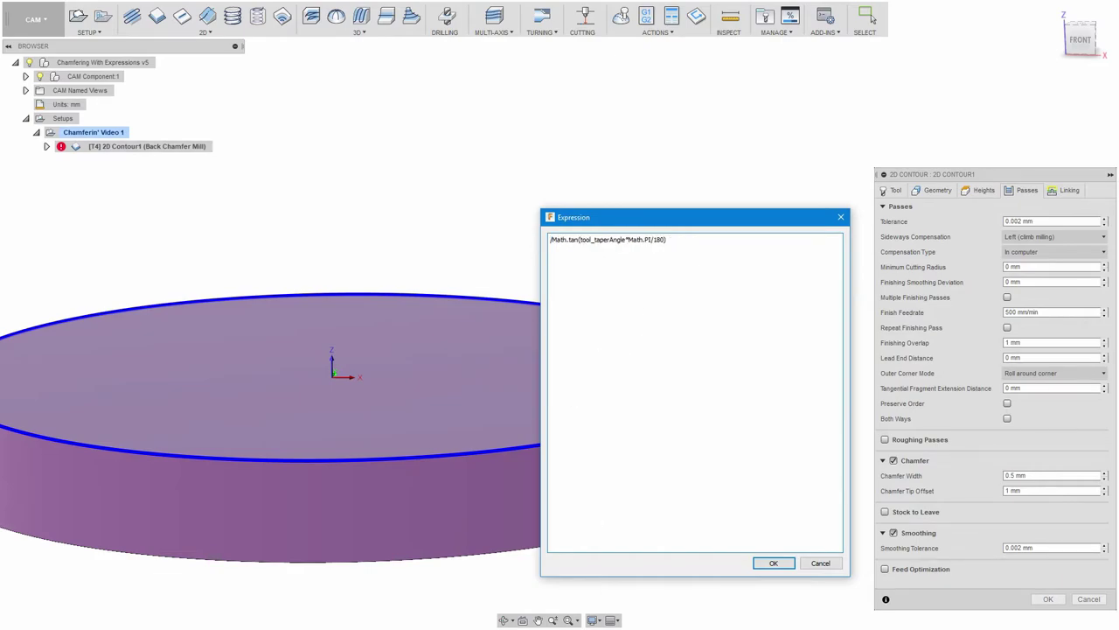
pyautogui.hotkey('alt', 'Tab')
pyautogui.moveTo(378, 399); pyautogui.dragTo(64, 394)
pyautogui.hotkey('ctrl', 'c')
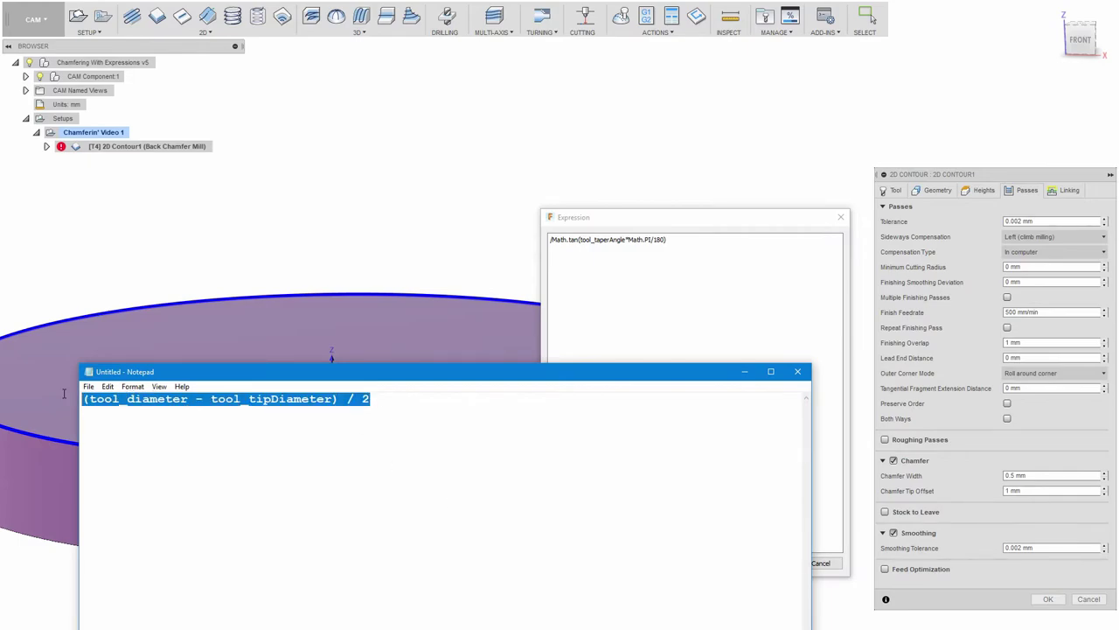
pyautogui.click(550, 239)
pyautogui.hotkey('ctrl', 'v')
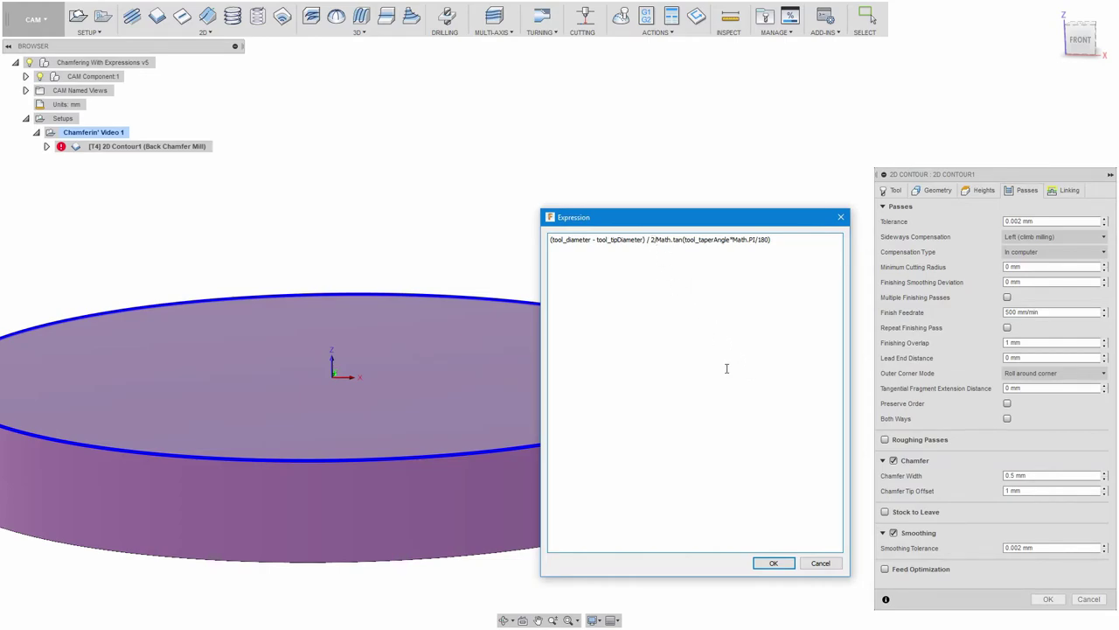
pyautogui.click(775, 563)
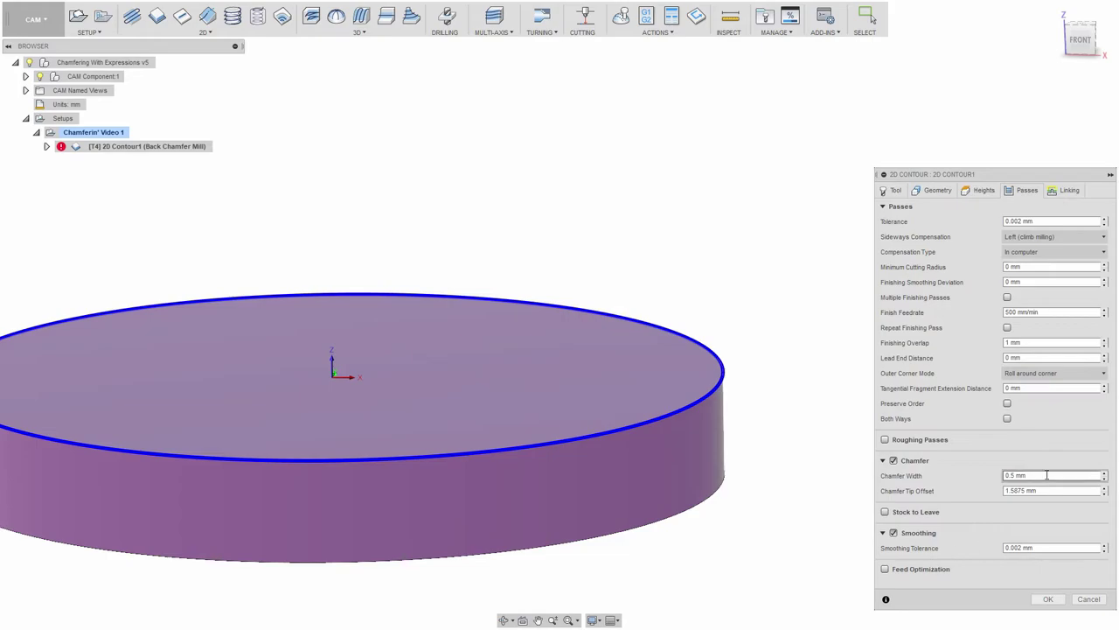
pyautogui.click(1048, 599)
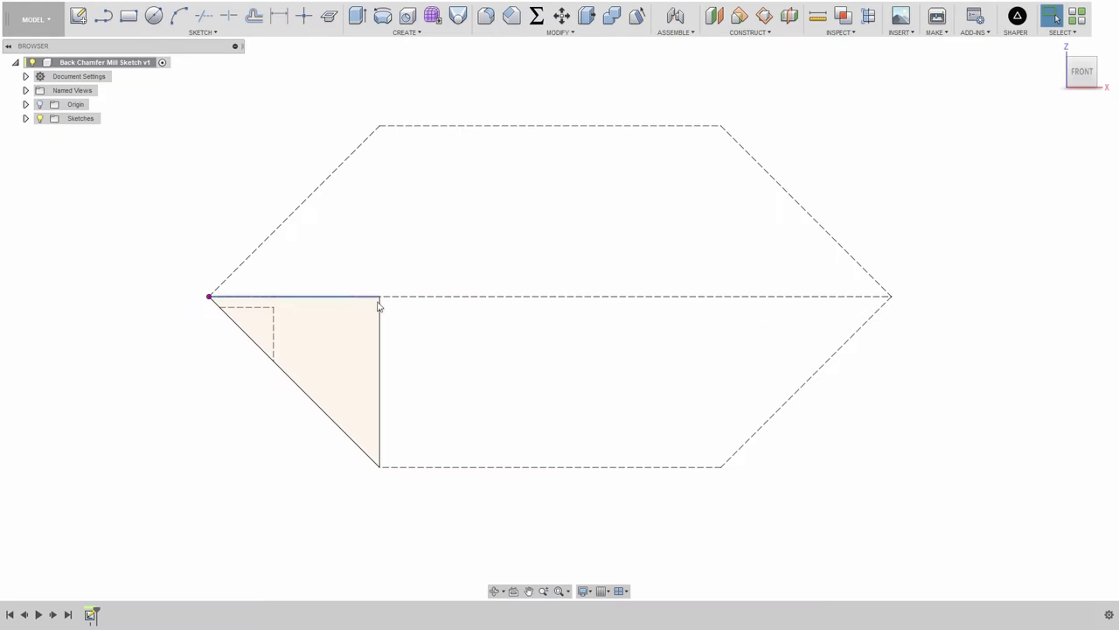
# Switch to the Back Chamfer Mill Sketch, open it for editing, and inspect the horizontal and vertical sides of the shaded triangle
pyautogui.rightClick(419, 299)
pyautogui.click(437, 362)
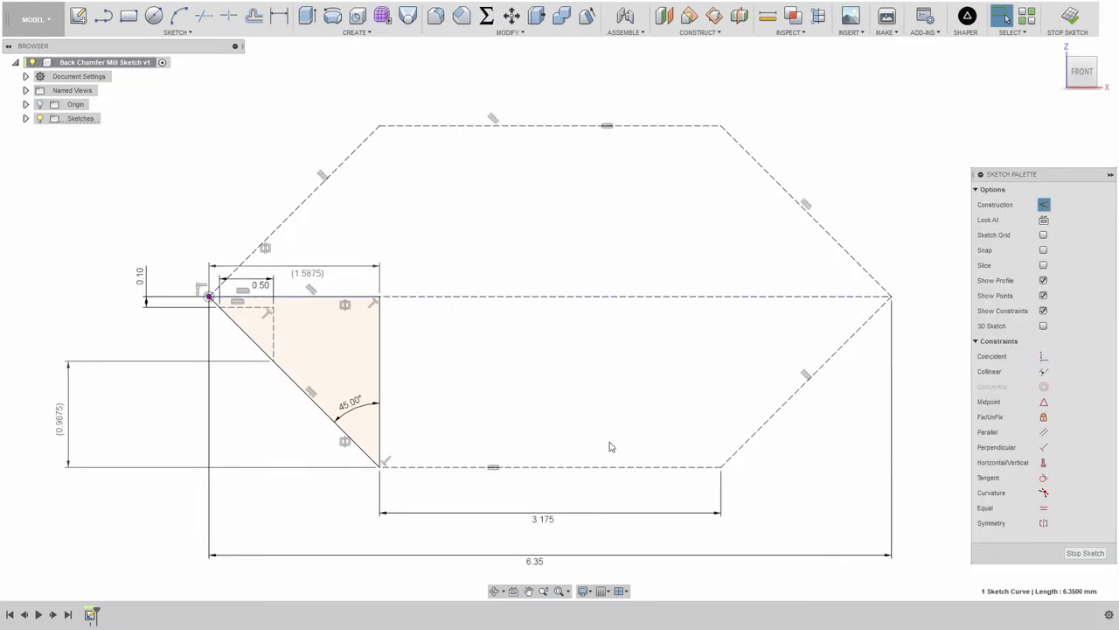
pyautogui.click(363, 297)
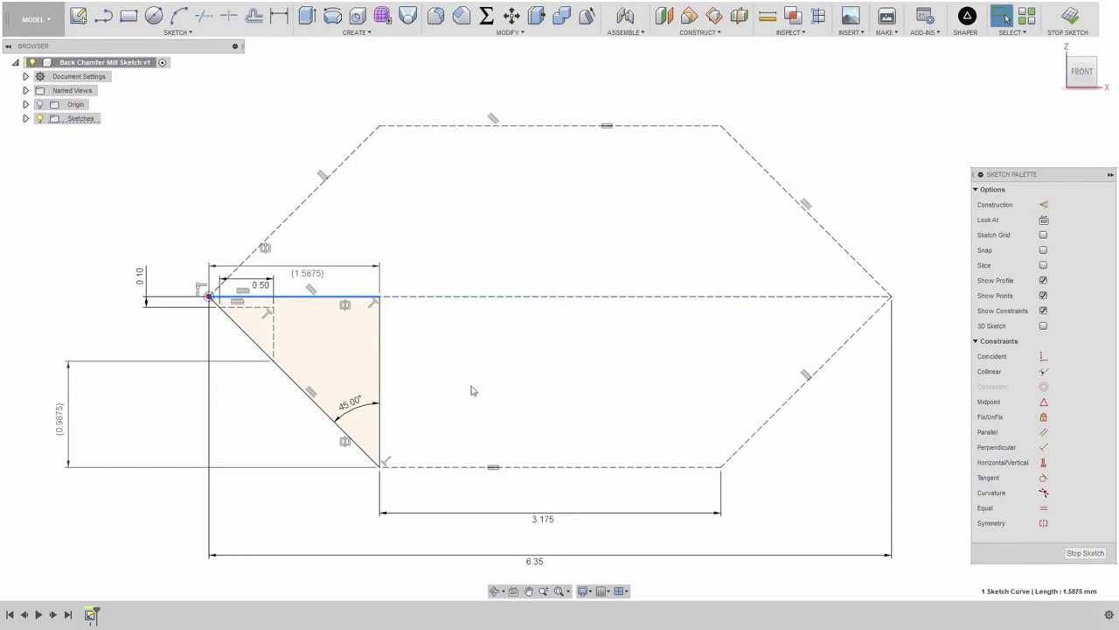
pyautogui.click(381, 337)
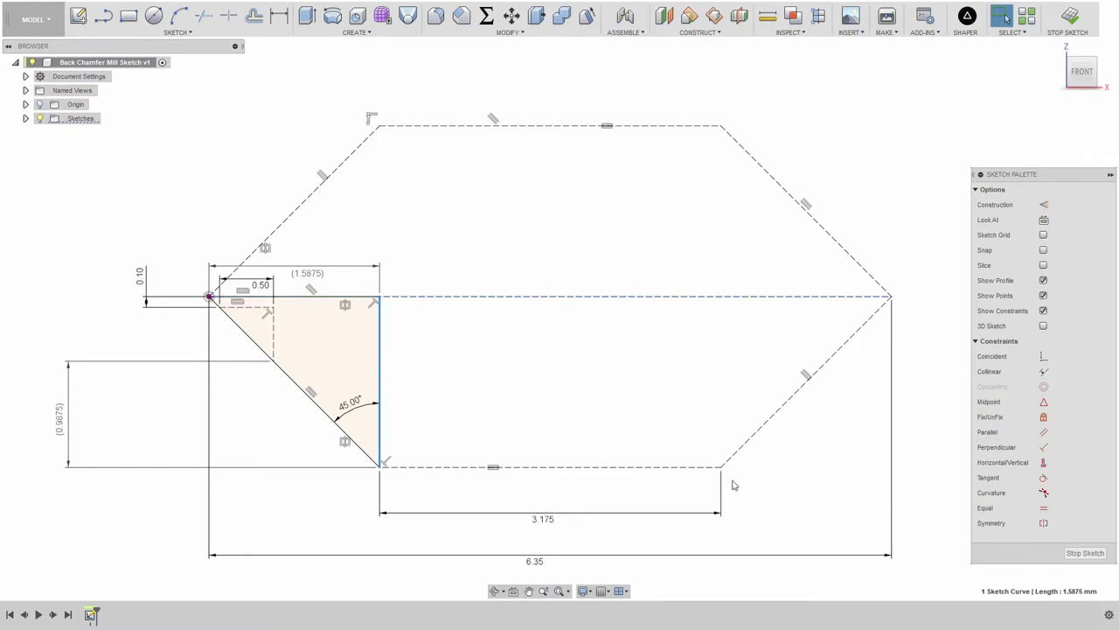
pyautogui.click(560, 354)
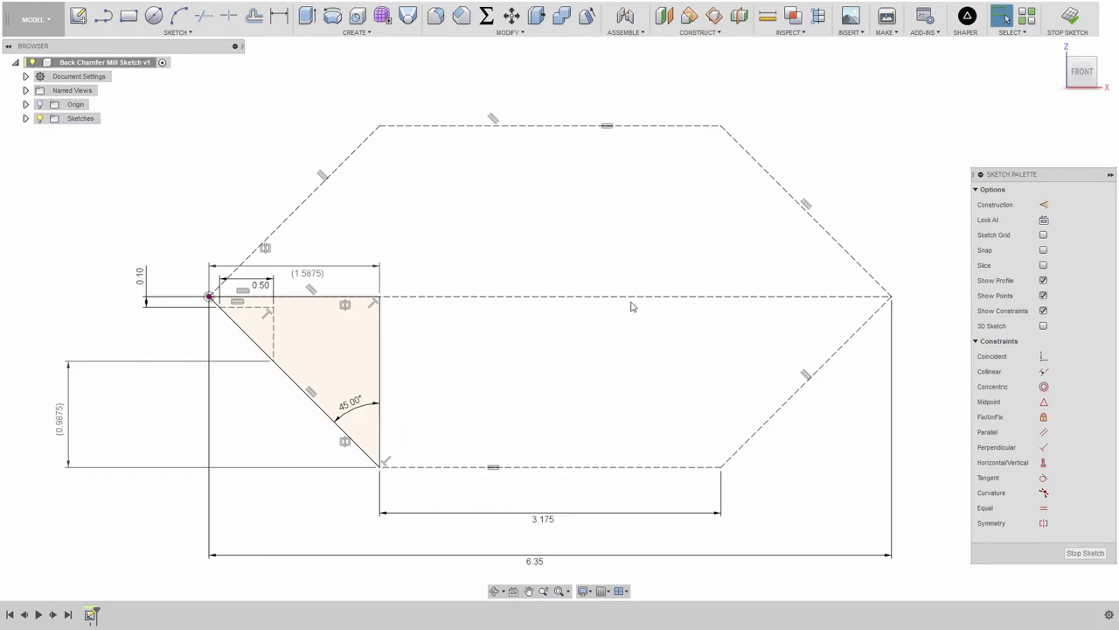
# Examine the small dashed triangle's vertical side and the 45° taper angle in the sketch
pyautogui.click(274, 343)
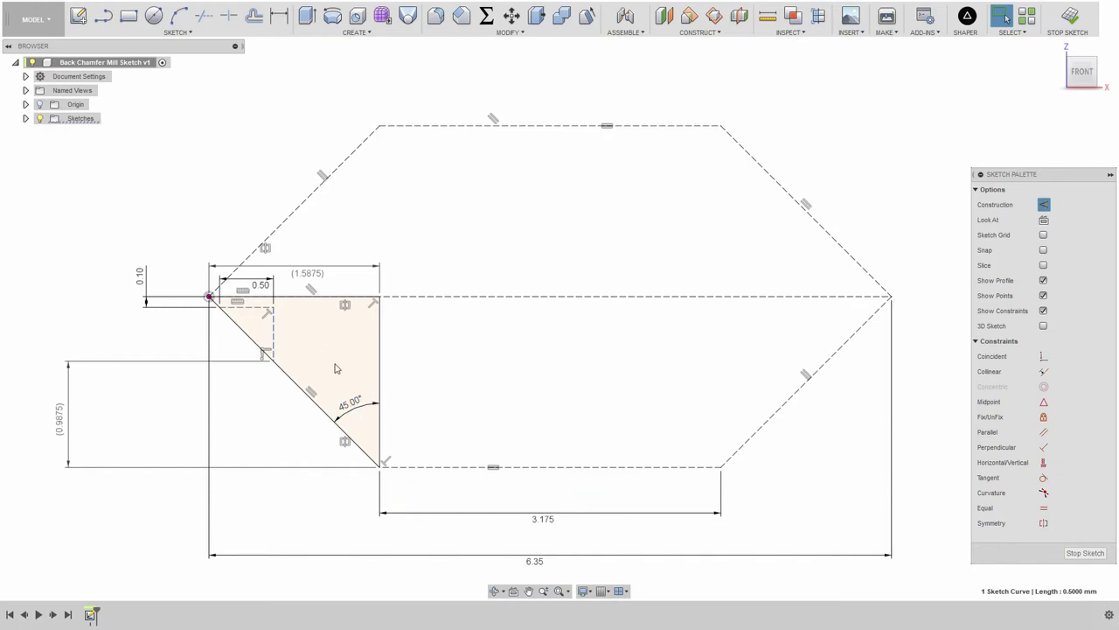
pyautogui.click(342, 399)
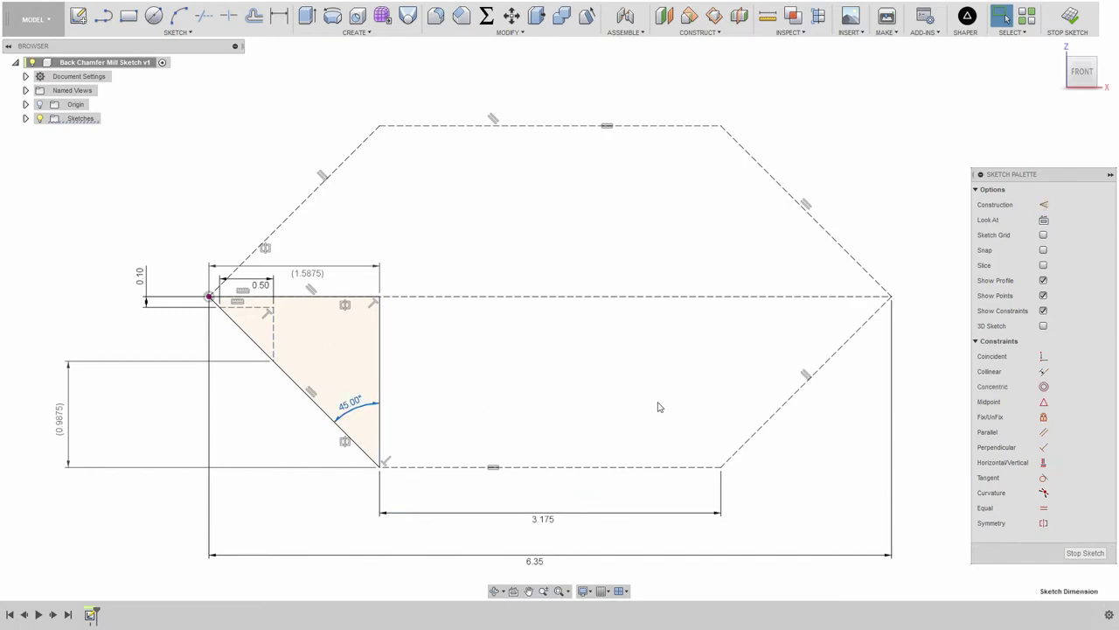
pyautogui.click(274, 330)
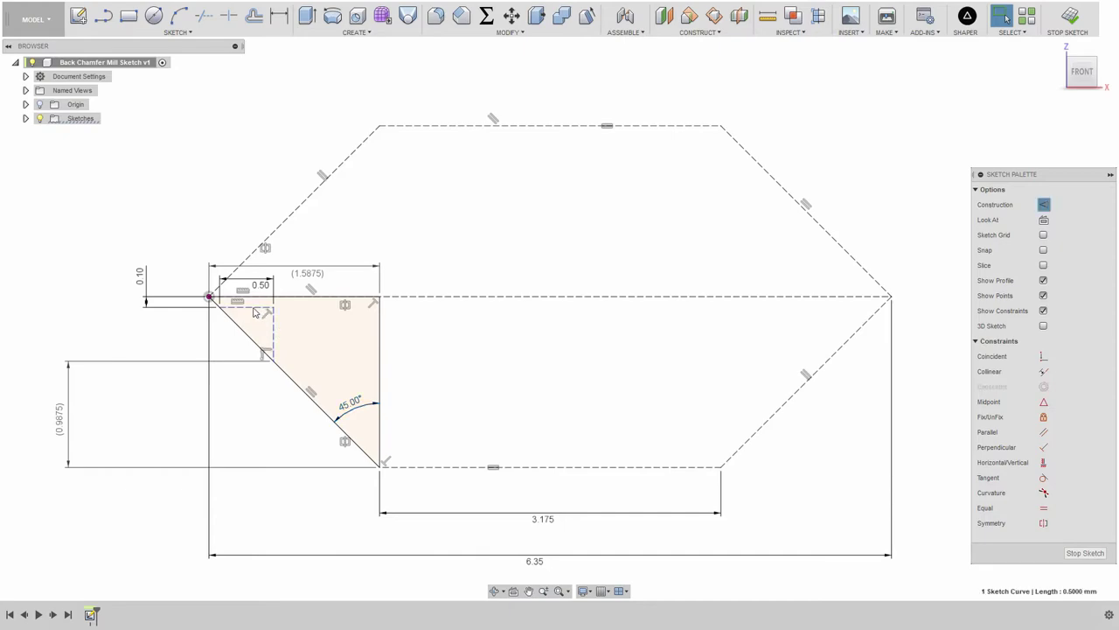
pyautogui.press('Escape')
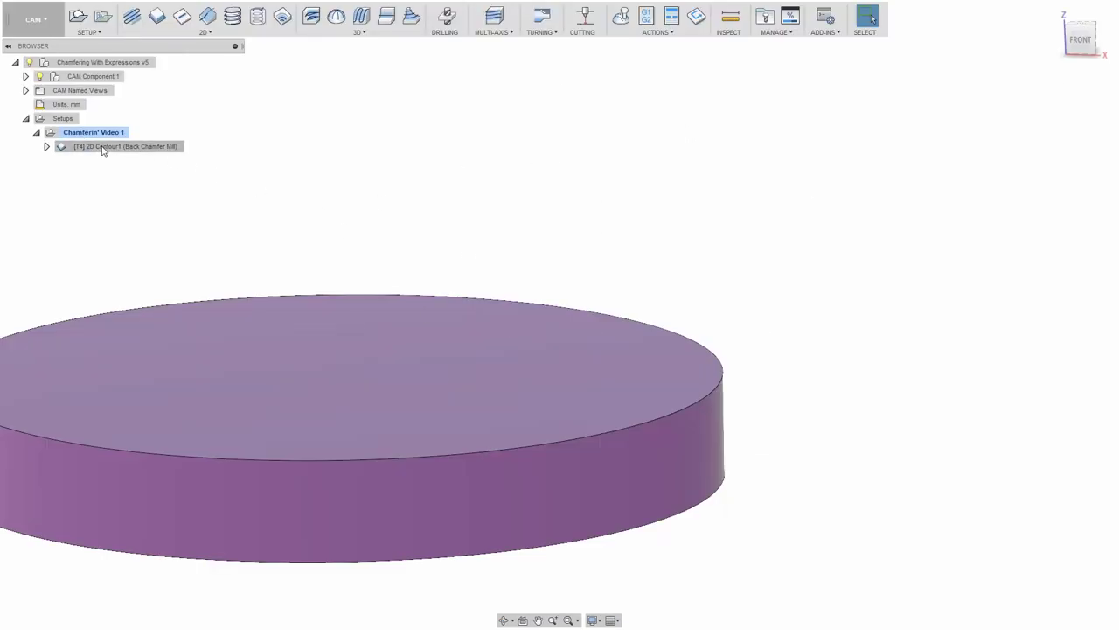
# Edit 2D Contour1's Chamfer Tip Offset expression, wrapping the existing formula in parentheses and appending -chamferWidth/ after it
pyautogui.rightClick(103, 147)
pyautogui.click(131, 154)
pyautogui.click(1028, 190)
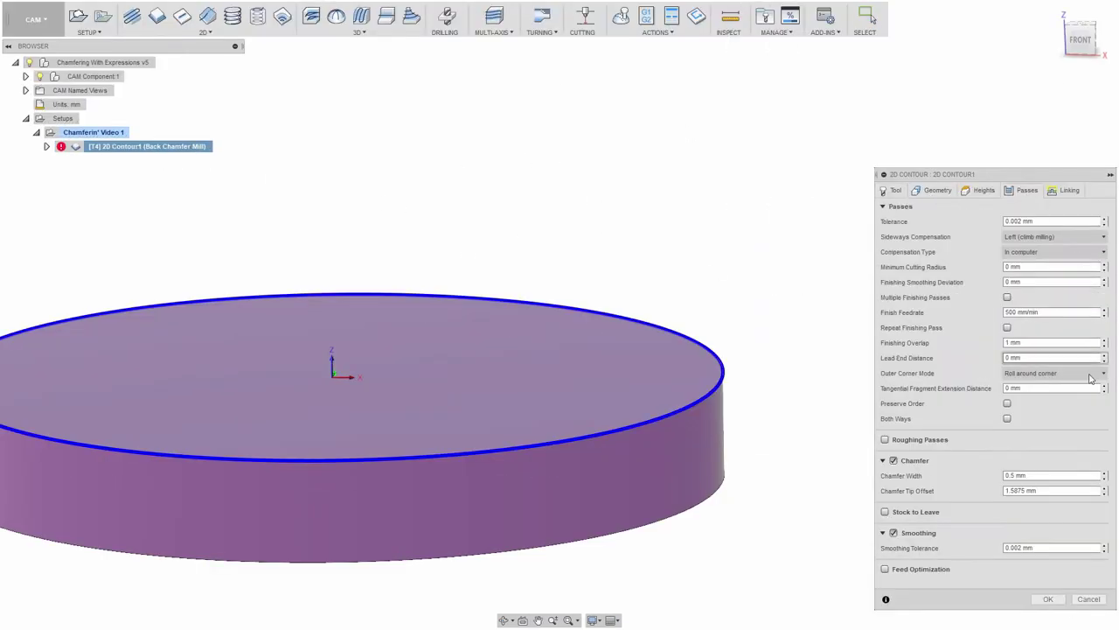
pyautogui.click(1049, 491)
pyautogui.rightClick(1059, 493)
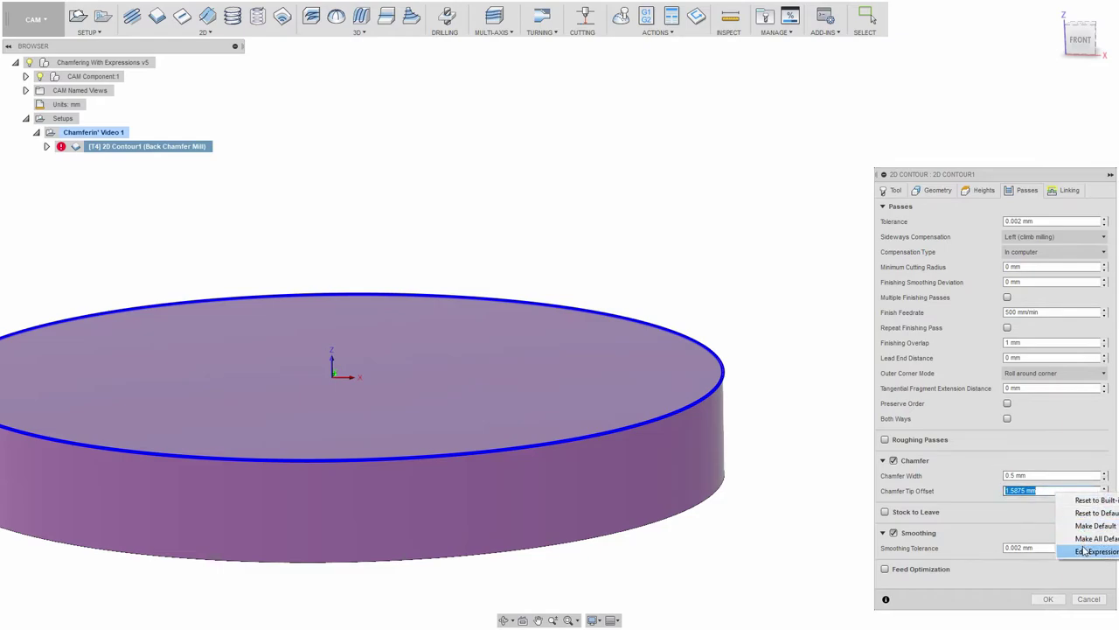
pyautogui.click(1085, 552)
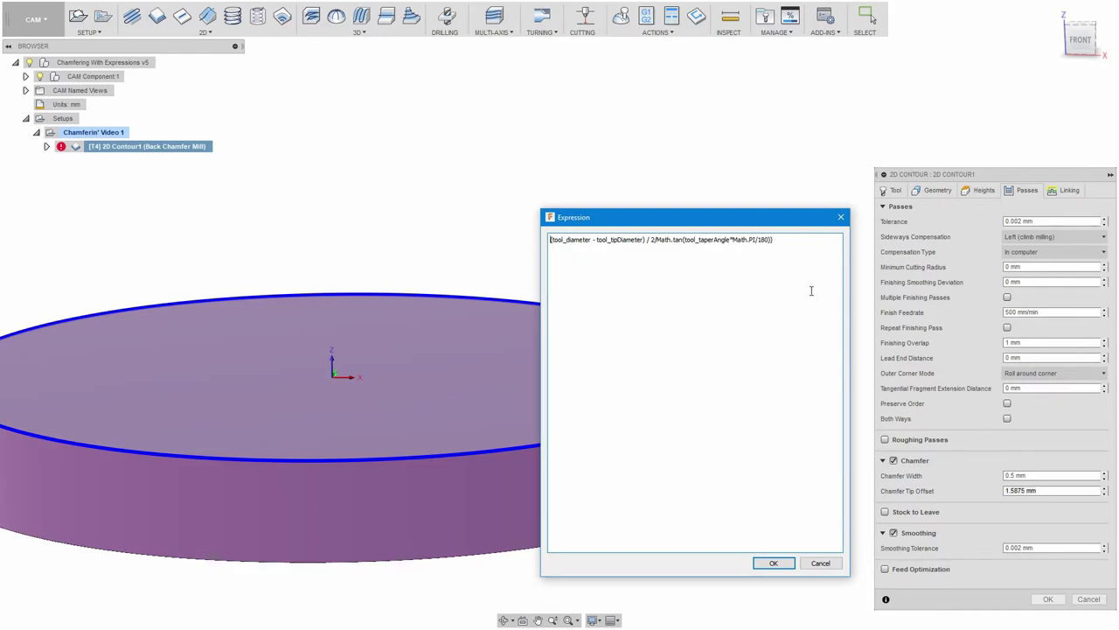
pyautogui.press('Home')
pyautogui.write('(')
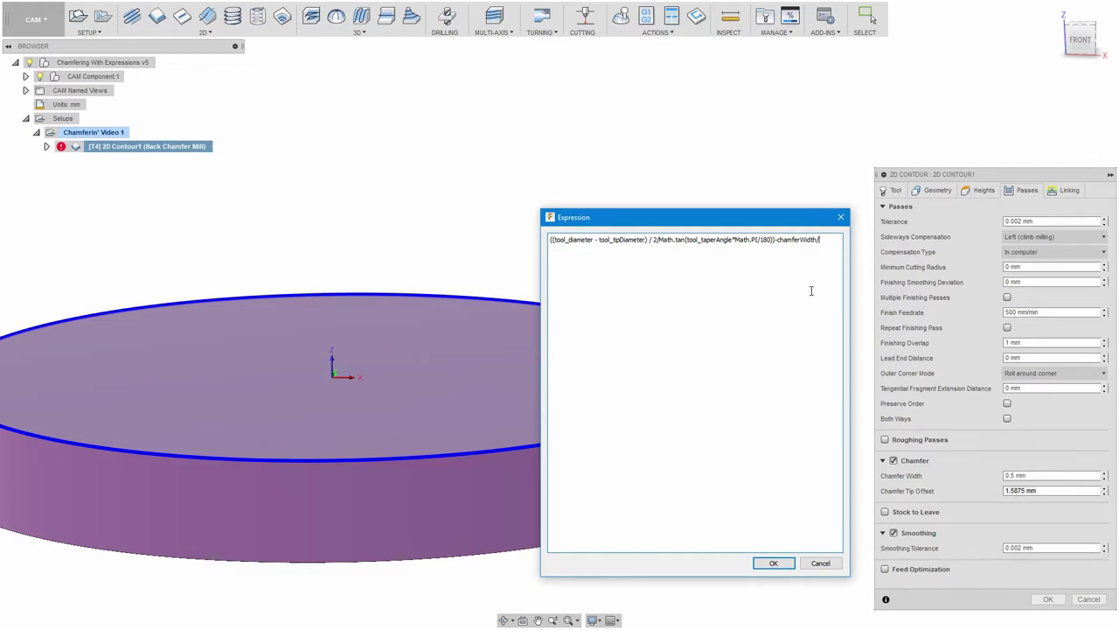
# Complete the subtracted term of the Chamfer Tip Offset expression as (chamferWidth/Math.tan(tool_taperAngle*Math.PI/180)), reusing the existing tangent function
pyautogui.moveTo(661, 241); pyautogui.dragTo(773, 240)
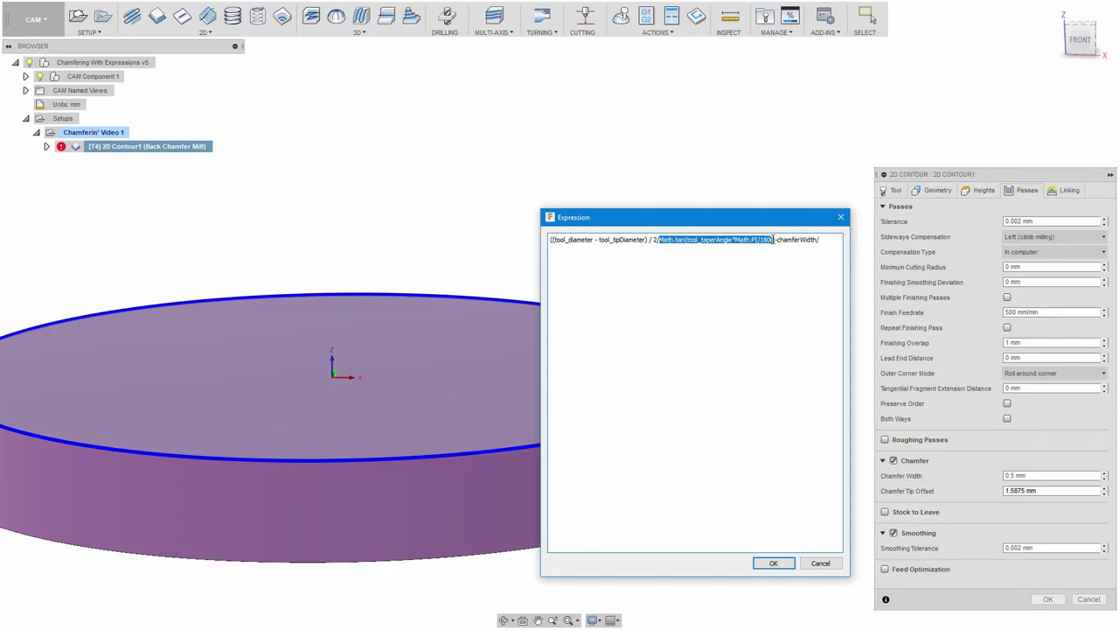
pyautogui.click(829, 244)
pyautogui.hotkey('ctrl', 'v')
pyautogui.click(776, 238)
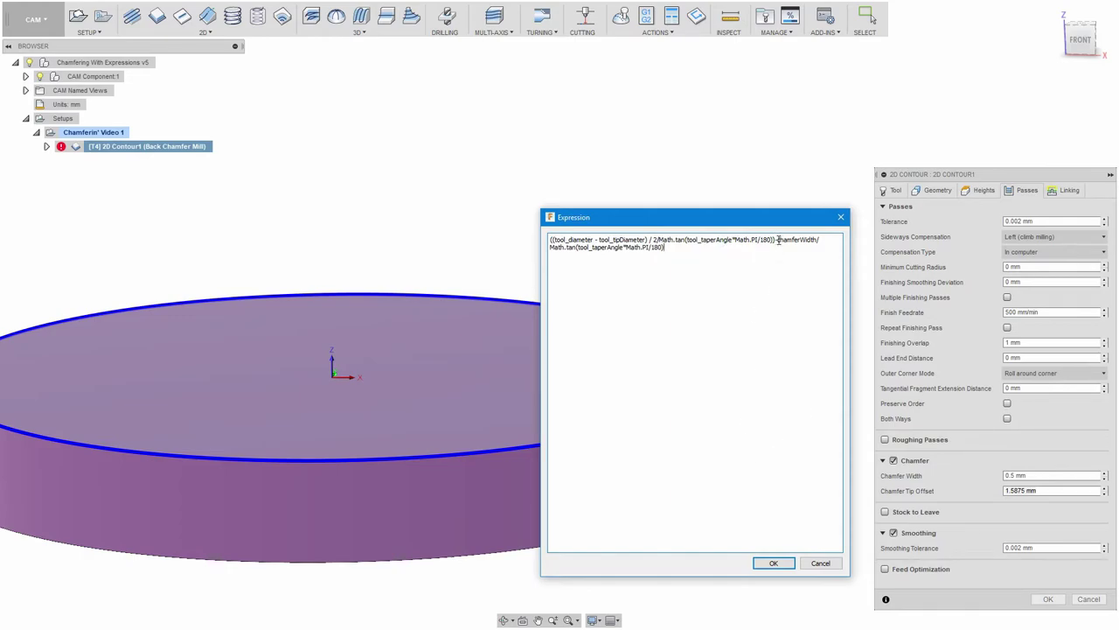
pyautogui.write('(')
# Move the leading ((tool_diameter - tool_tipDiameter) / 2/Math.tan(tool_taperAngle*Math.PI/180))- part out of the expression into Notepad, below the existing line
pyautogui.moveTo(778, 240); pyautogui.dragTo(679, 229)
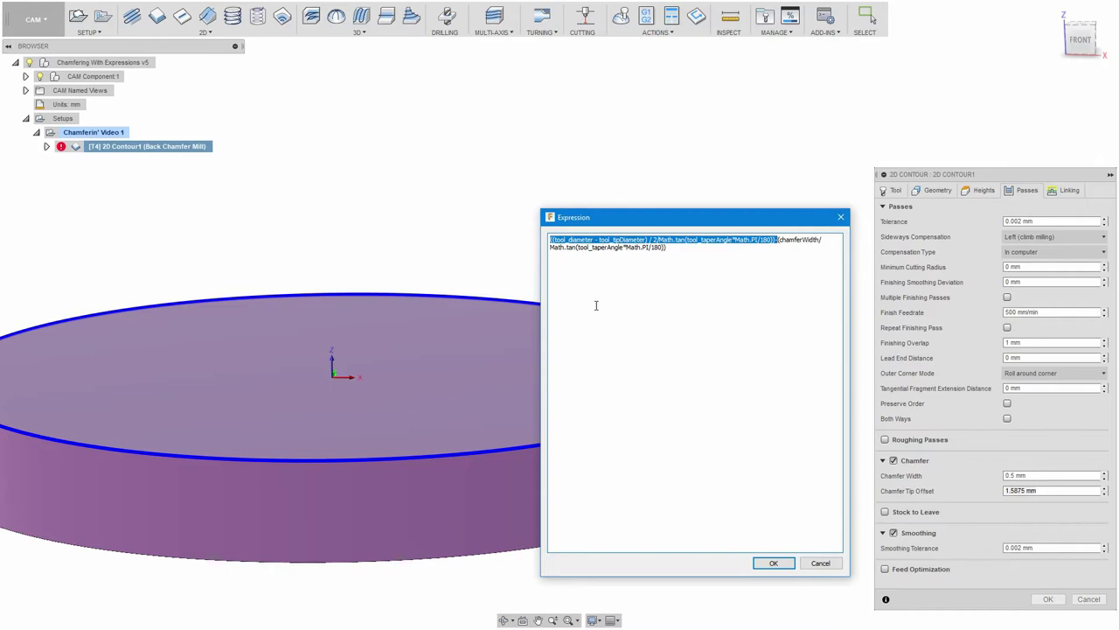
pyautogui.hotkey('ctrl', 'x')
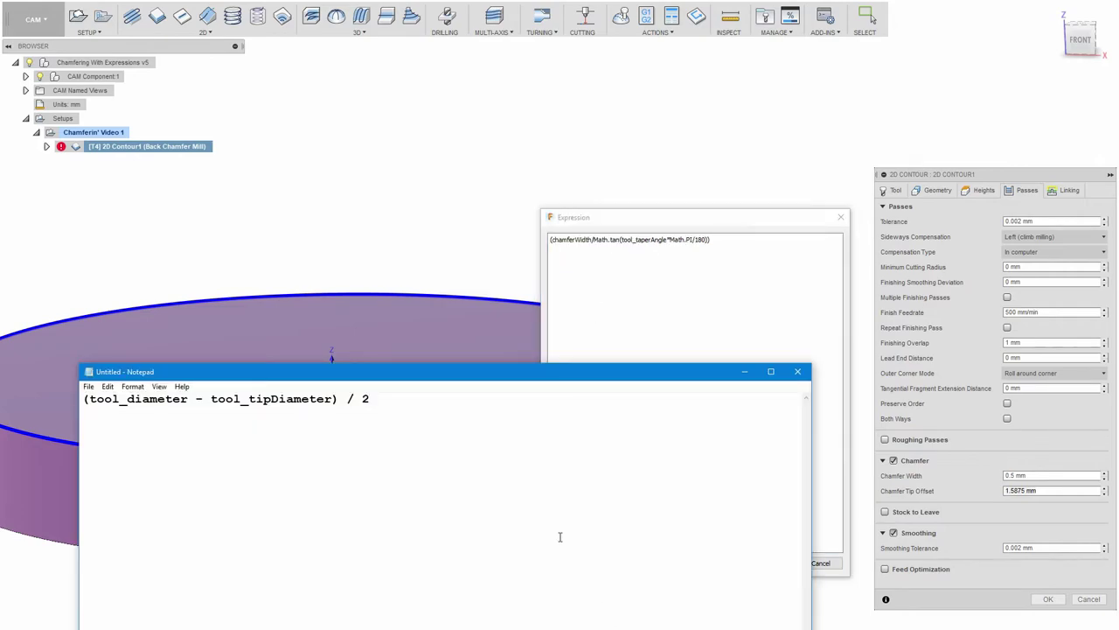
pyautogui.press('Return')
pyautogui.press('Return')
pyautogui.write('((tool_diameter - tool_tipDiameter) / 2/Math.tan(tool_taperAngle*Math.PI/180))-')
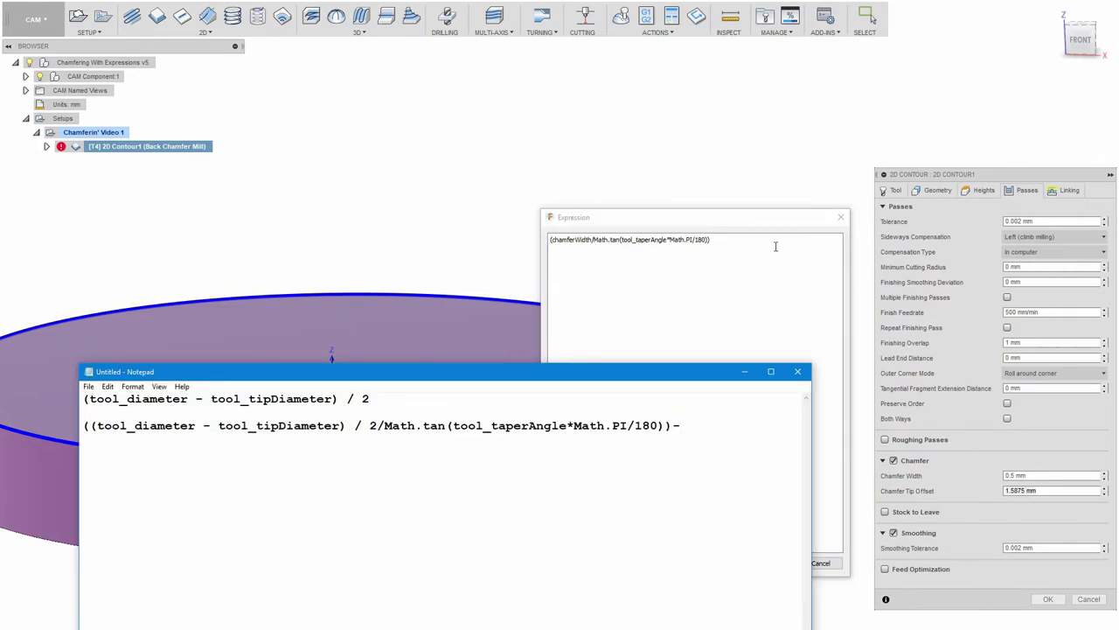
# Return to the Expression dialog and apply only (chamferWidth/Math.tan(tool_taperAngle*Math.PI/180)) as the Chamfer Tip Offset
pyautogui.click(776, 245)
pyautogui.click(709, 246)
pyautogui.click(552, 241)
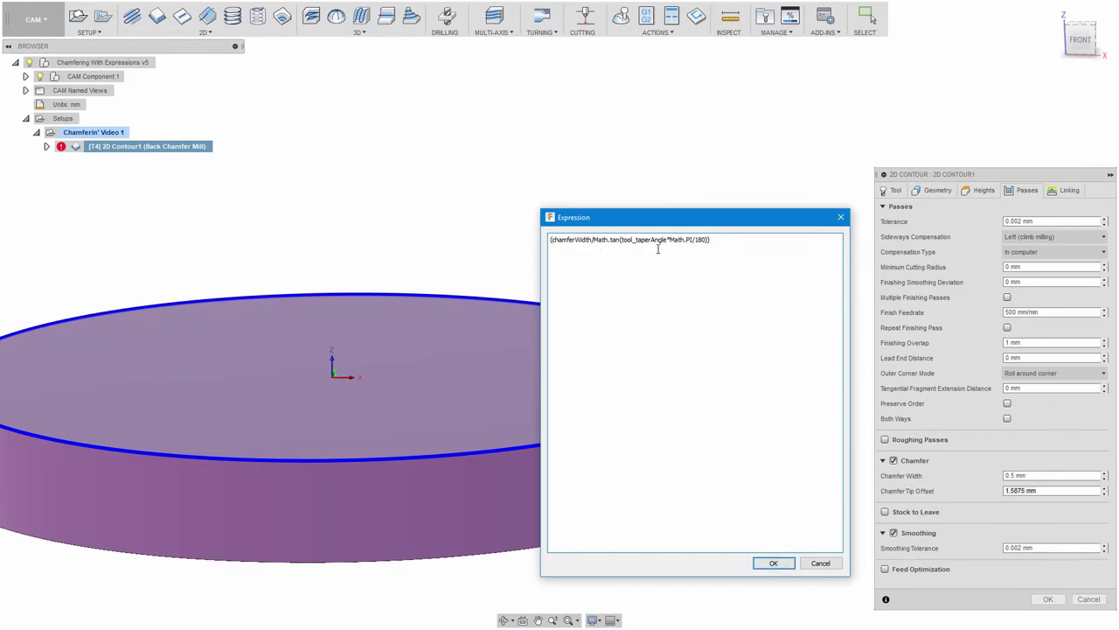
pyautogui.click(773, 562)
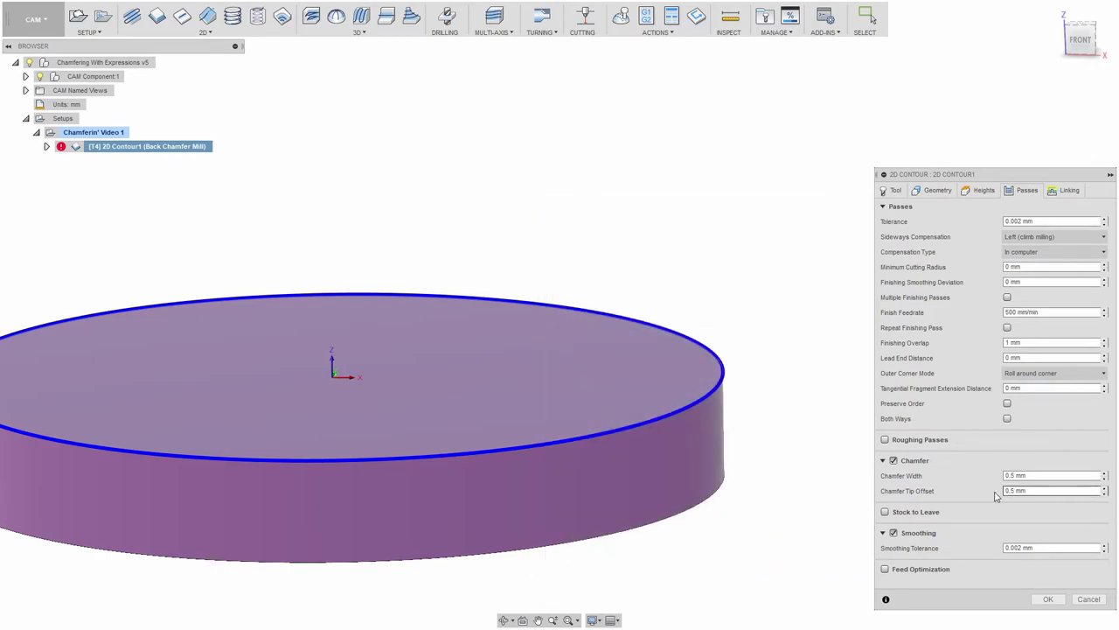
# Reopen the Chamfer Tip Offset expression and paste the tool diameter term with its minus sign from Notepad before the (chamferWidth/...) term
pyautogui.rightClick(1038, 491)
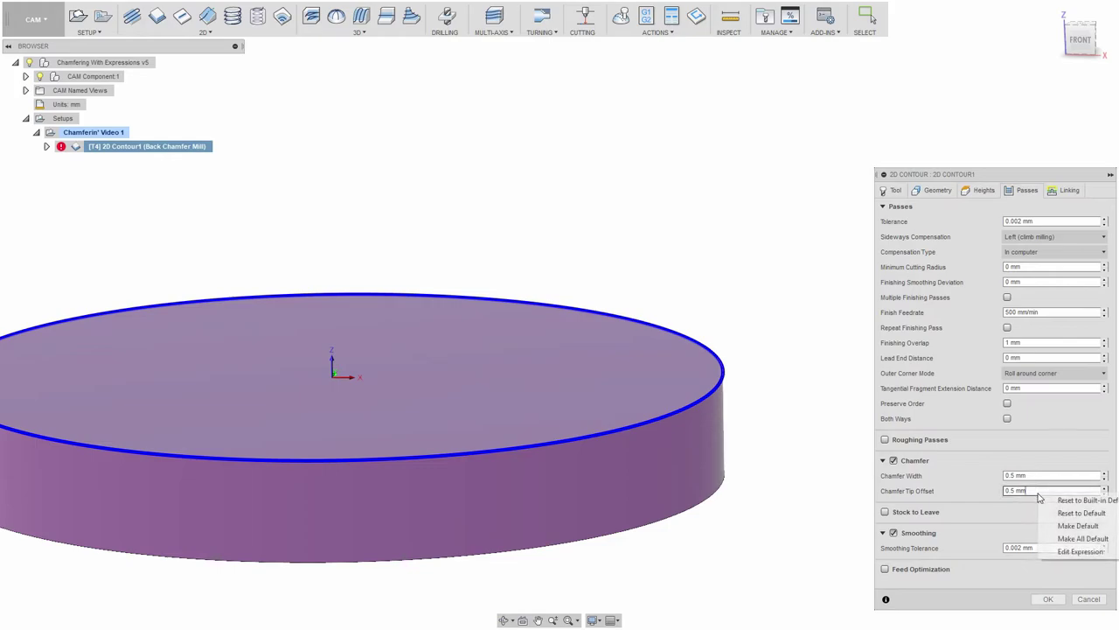
pyautogui.click(1062, 551)
pyautogui.hotkey('alt', 'Tab')
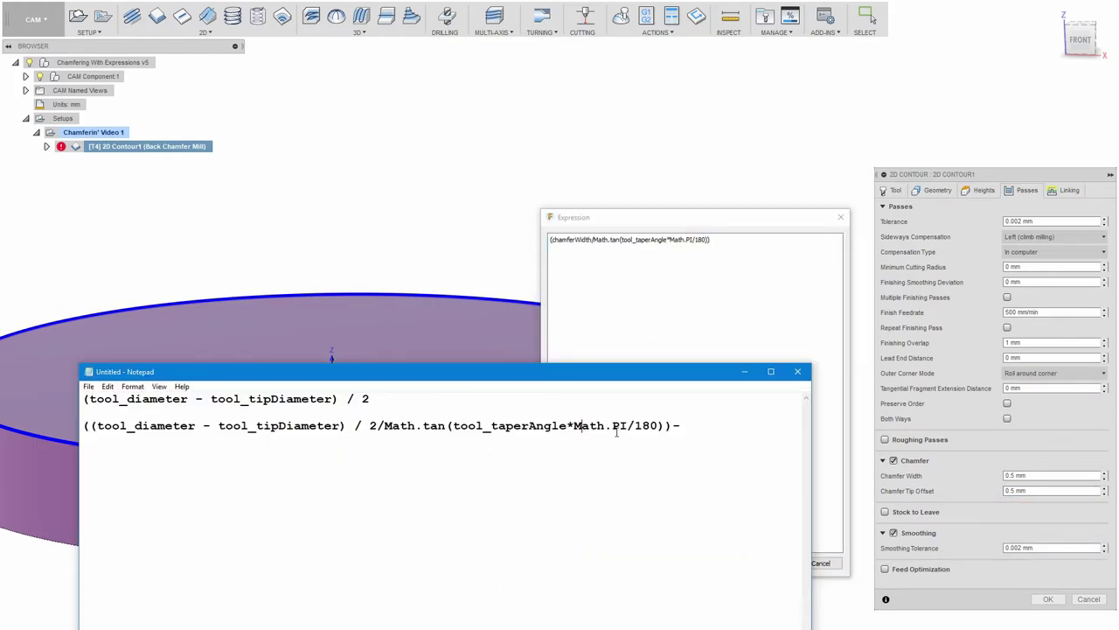
pyautogui.moveTo(692, 426); pyautogui.dragTo(54, 425)
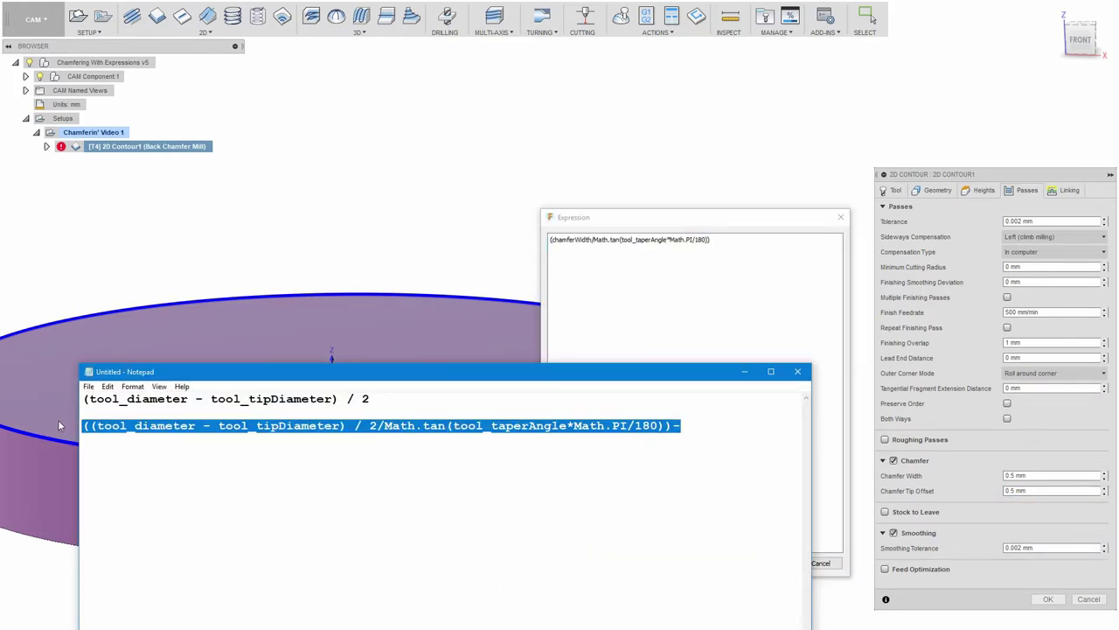
pyautogui.click(563, 238)
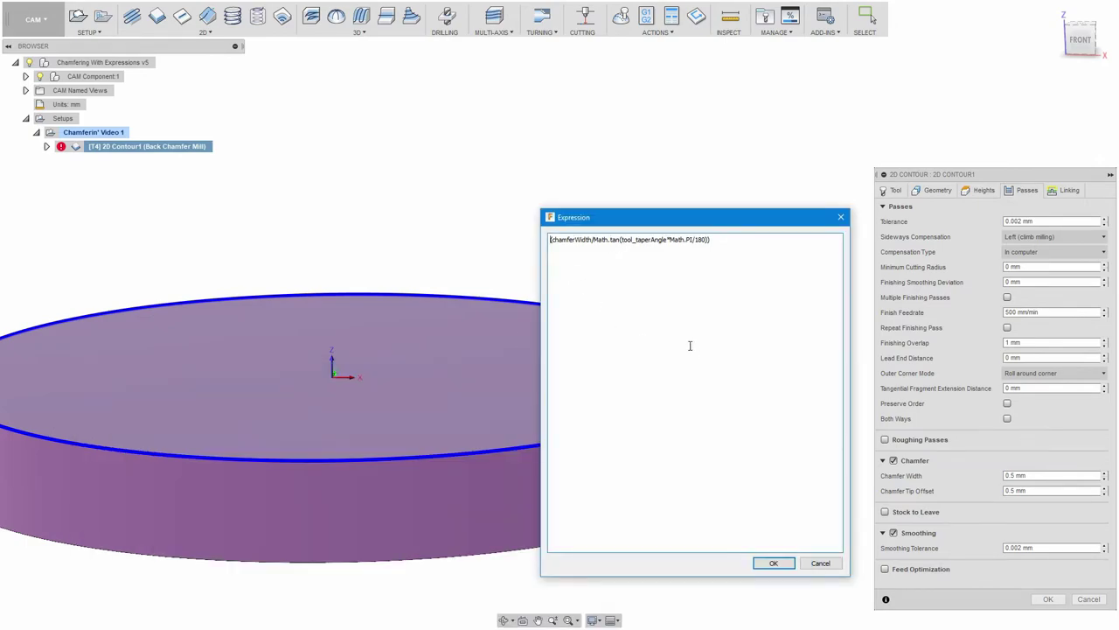
pyautogui.hotkey('ctrl', 'v')
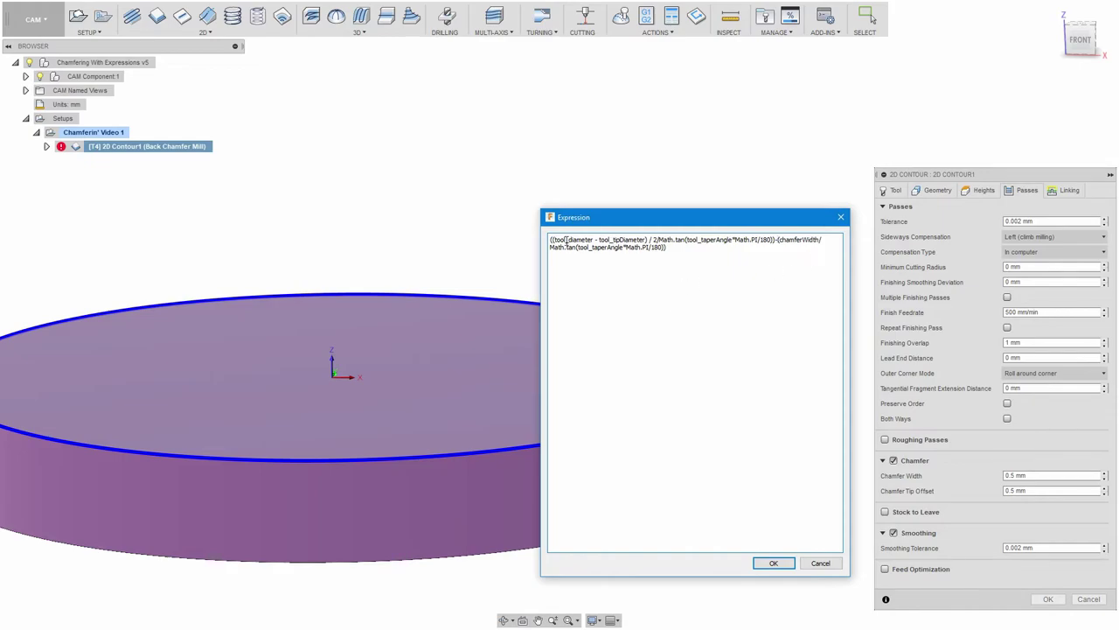
# Review the tool diameter term, apply the combined Chamfer Tip Offset expression and confirm the 2D Contour
pyautogui.moveTo(551, 240); pyautogui.dragTo(774, 239)
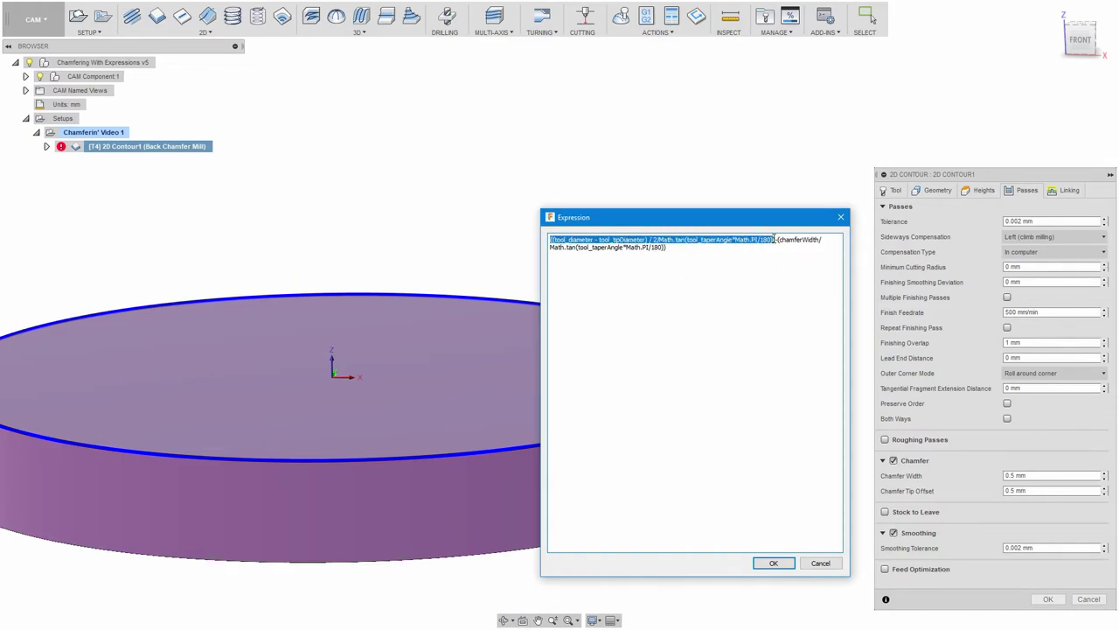
pyautogui.click(558, 240)
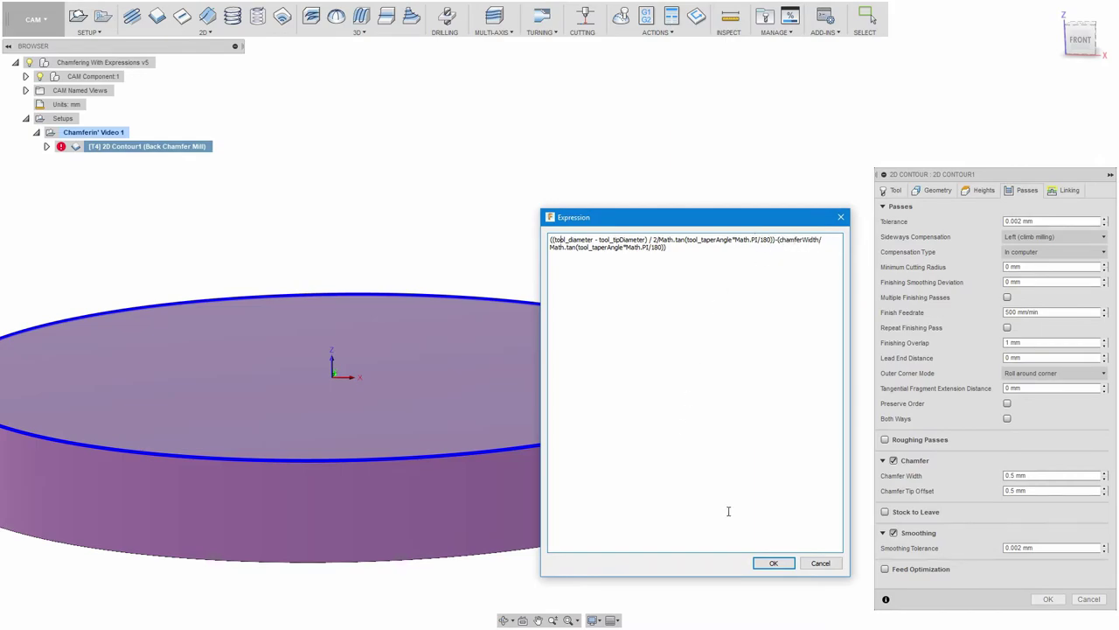
pyautogui.click(774, 565)
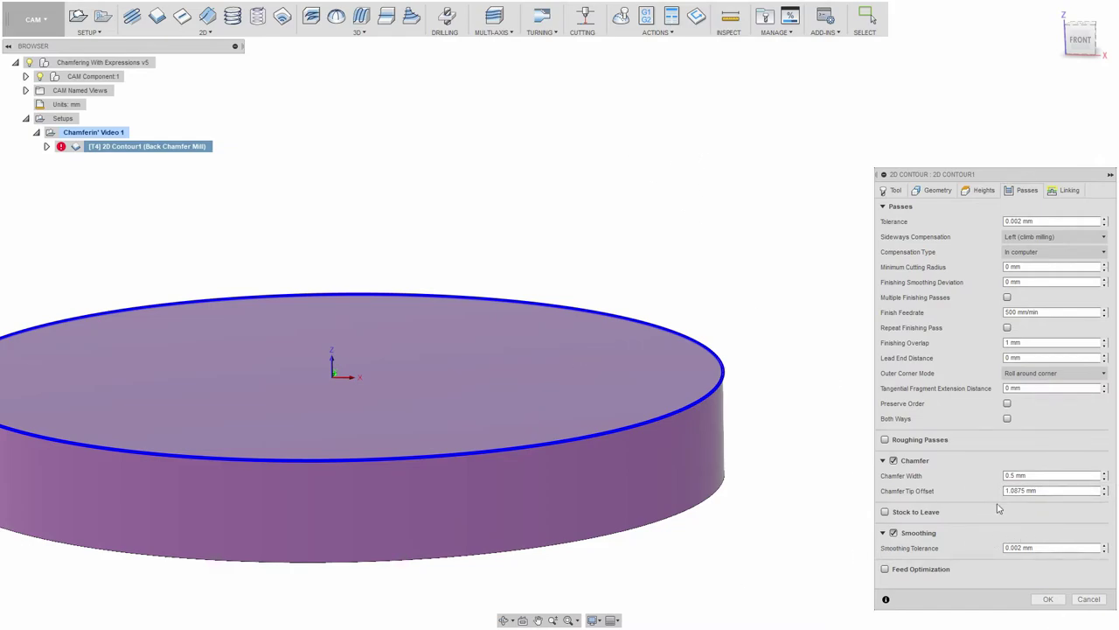
pyautogui.click(1056, 601)
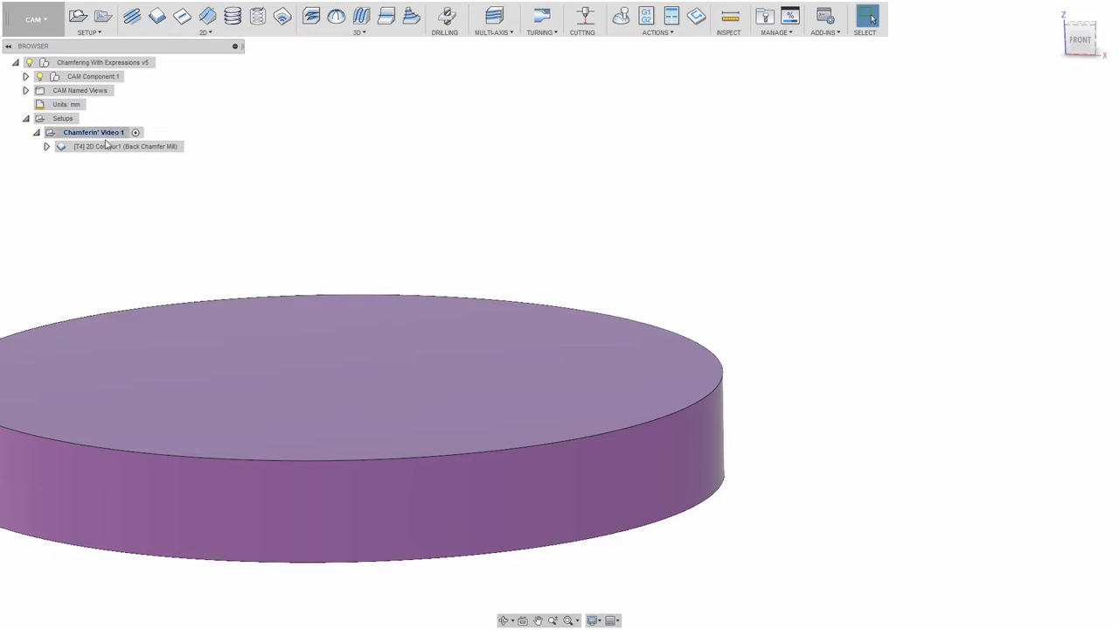
# Edit 2D Contour1 again, append -0.1 to the end of the Chamfer Tip Offset expression, apply it and confirm the operation
pyautogui.doubleClick(105, 146)
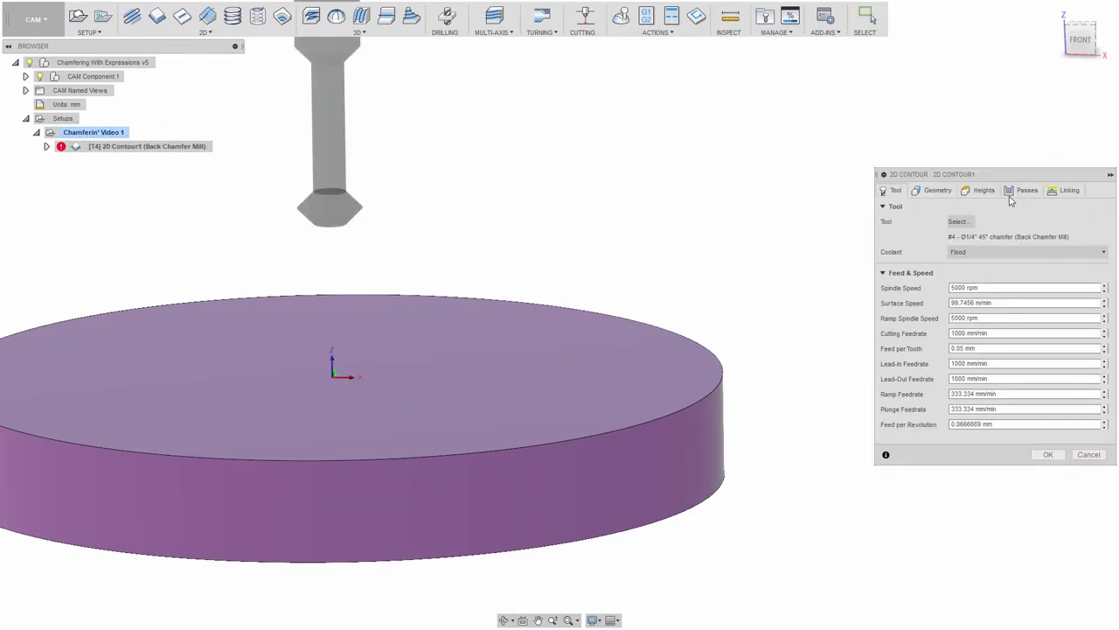
pyautogui.click(1025, 190)
pyautogui.rightClick(1055, 497)
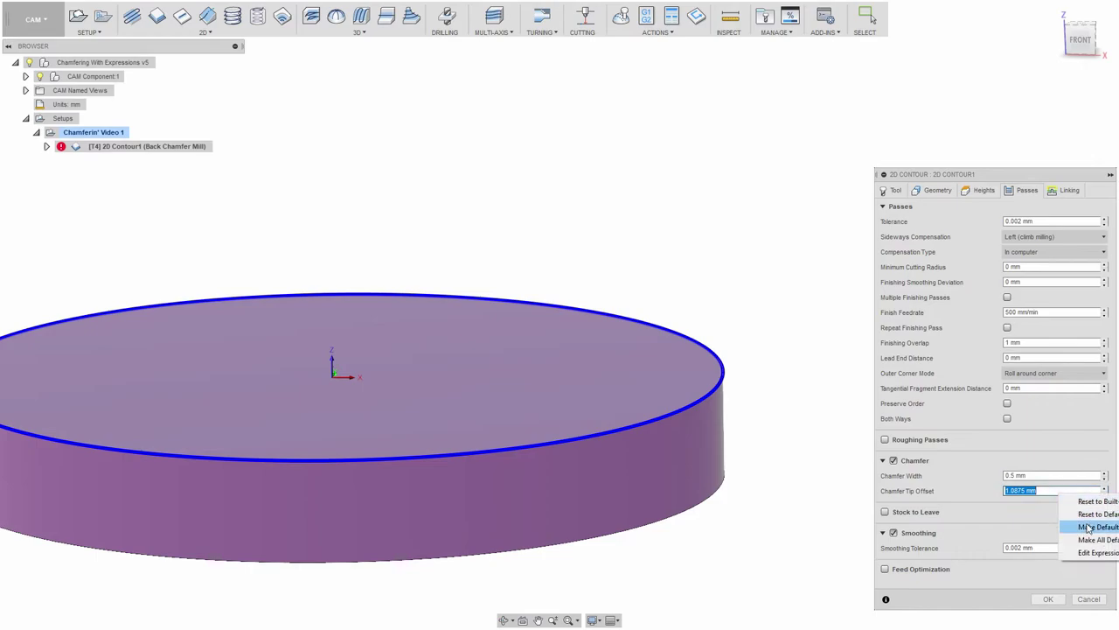
pyautogui.click(1089, 555)
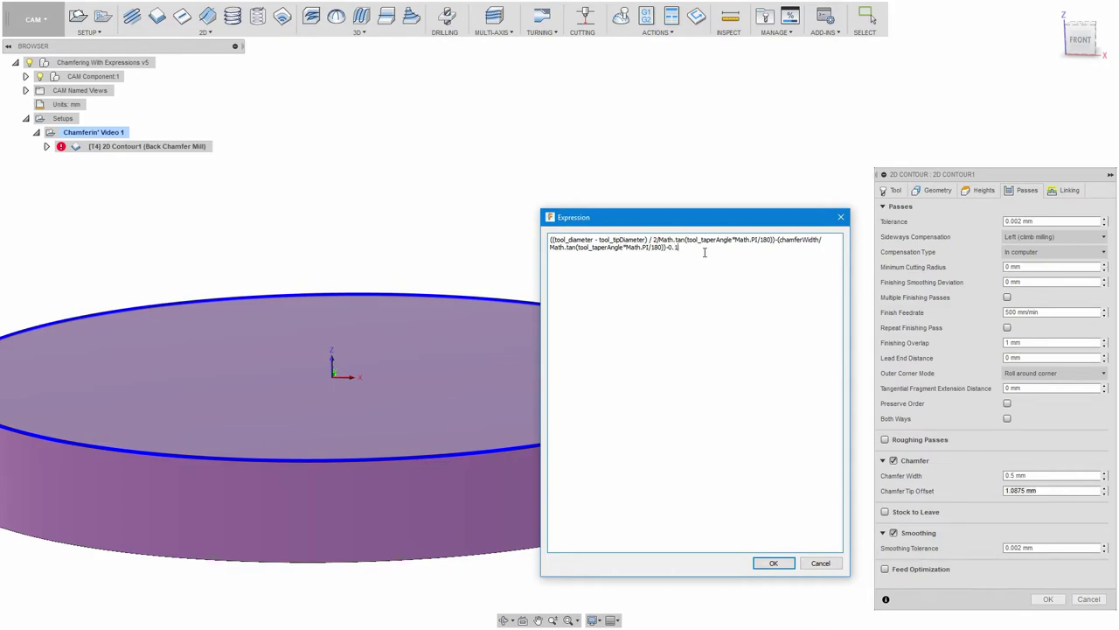
pyautogui.click(775, 564)
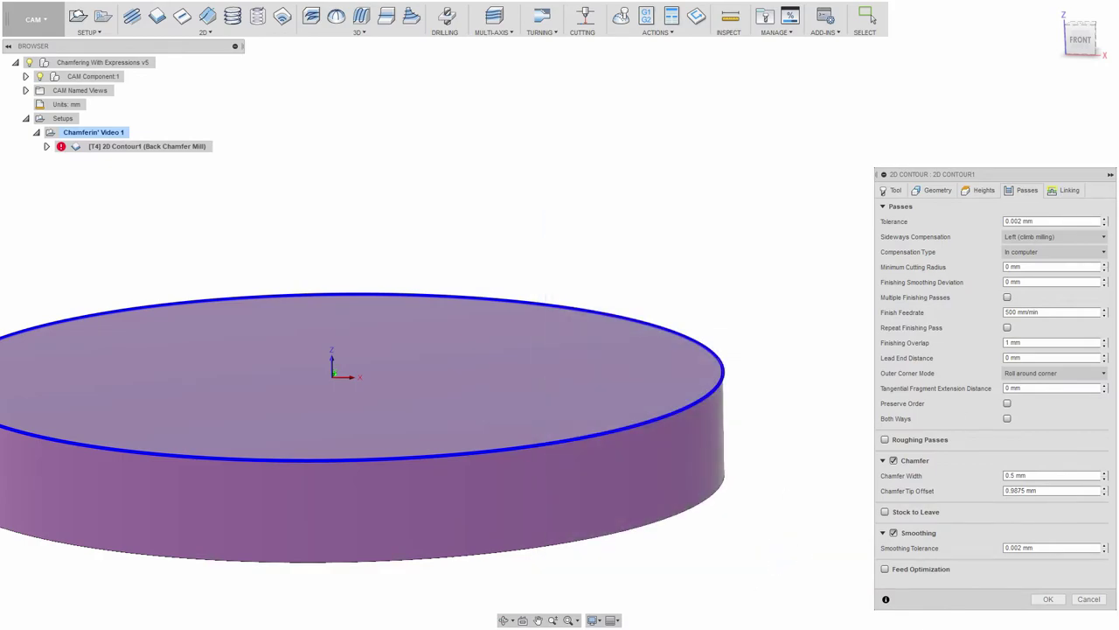
pyautogui.moveTo(1036, 491); pyautogui.dragTo(1008, 490)
pyautogui.press('Right')
pyautogui.click(1051, 599)
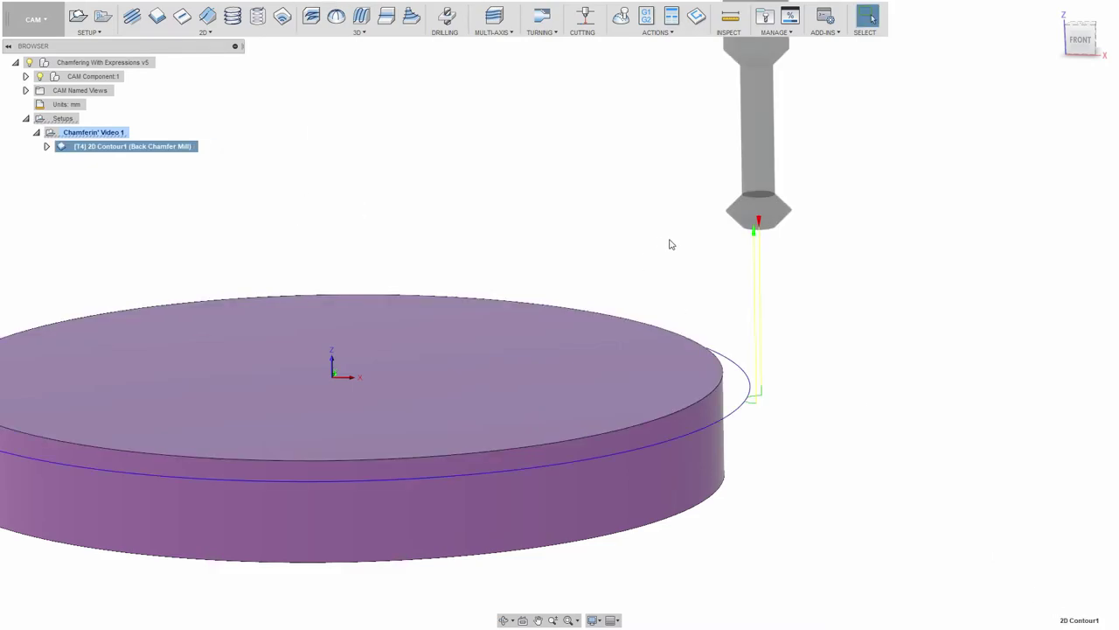
# Simulate the 2D Contour1 toolpath and pause it while the back chamfer mill is cutting the disc's upper edge
pyautogui.rightClick(131, 151)
pyautogui.click(175, 198)
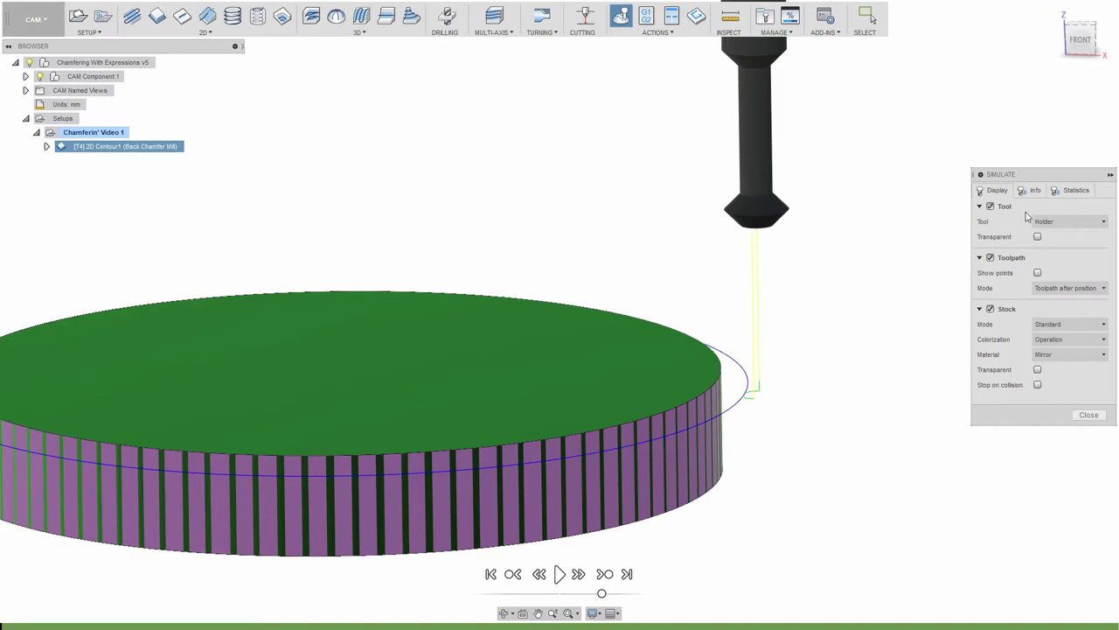
pyautogui.click(559, 574)
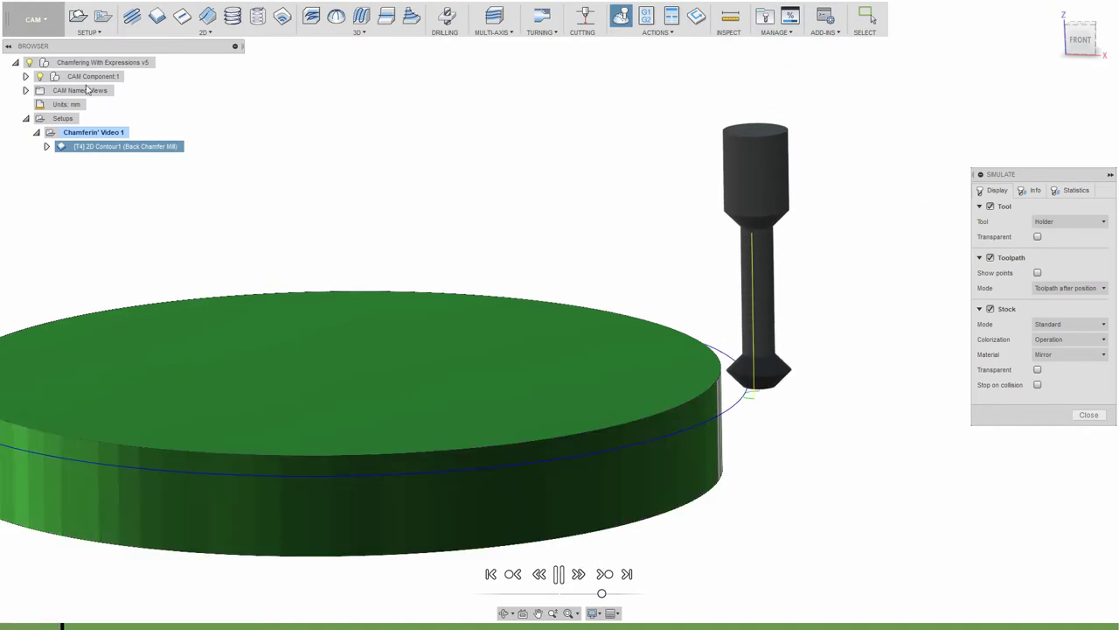
pyautogui.keyDown('shift'); pyautogui.moveTo(795, 213); pyautogui.dragTo(670, 465, button='middle'); pyautogui.keyUp('shift')
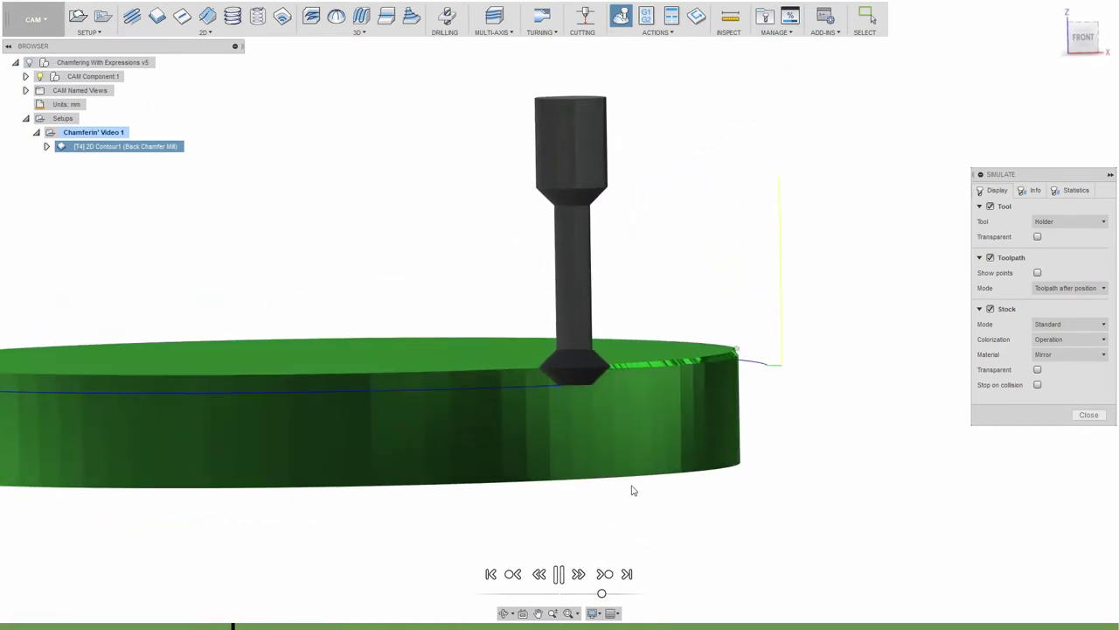
pyautogui.click(560, 574)
# Examine up close how the back chamfer mill's widest point meets the disc edge, resume the simulation briefly and close it
pyautogui.scroll(3, 948, 301)
pyautogui.keyDown('shift'); pyautogui.moveTo(939, 310); pyautogui.dragTo(909, 358, button='middle'); pyautogui.keyUp('shift')
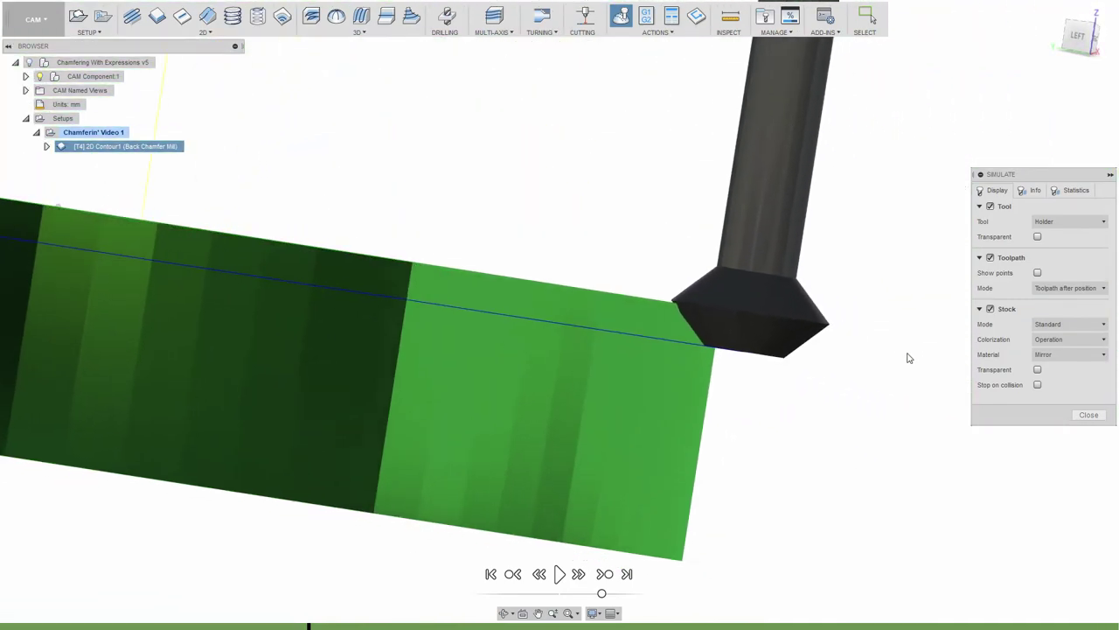
pyautogui.keyDown('shift'); pyautogui.moveTo(732, 349); pyautogui.dragTo(650, 348, button='middle'); pyautogui.keyUp('shift')
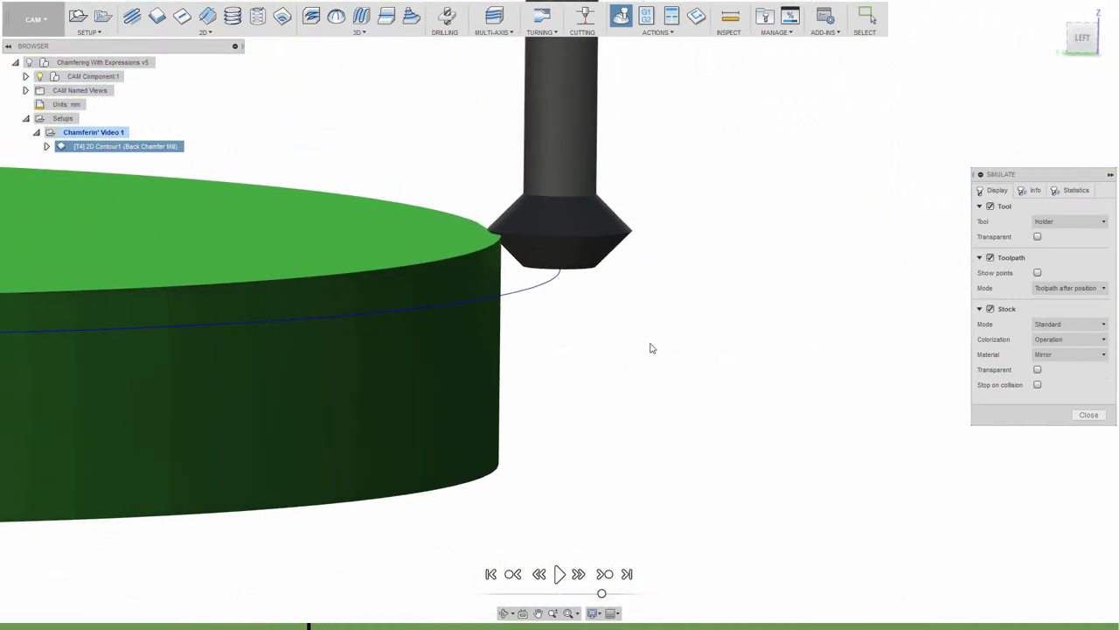
pyautogui.scroll(6, 579, 279)
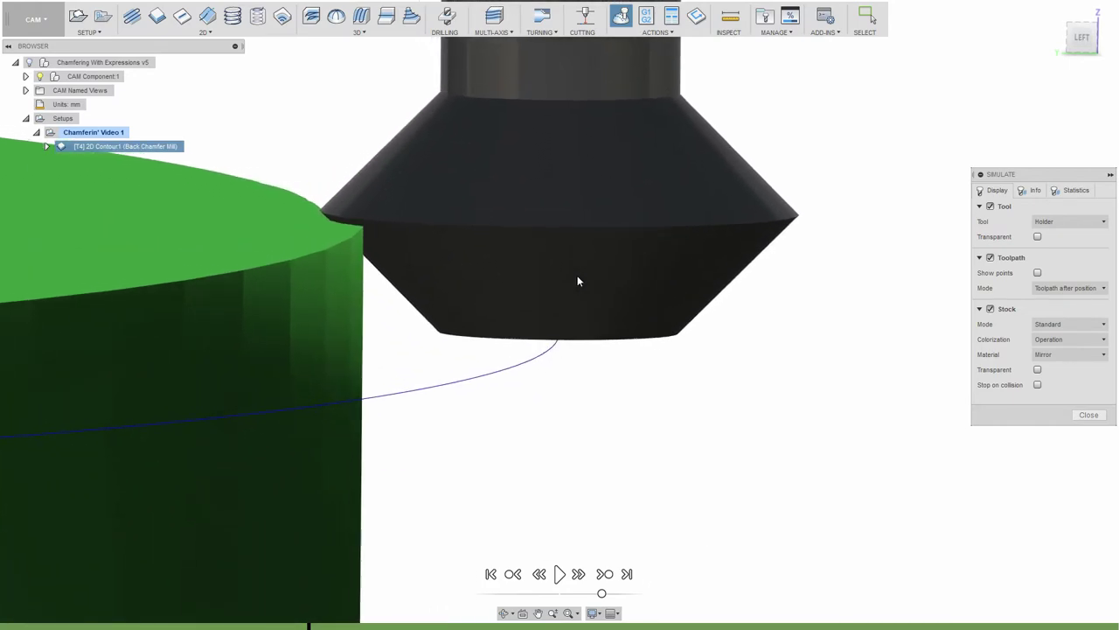
pyautogui.keyDown('shift'); pyautogui.moveTo(577, 281); pyautogui.dragTo(861, 447, button='middle'); pyautogui.keyUp('shift')
pyautogui.scroll(-3, 862, 447)
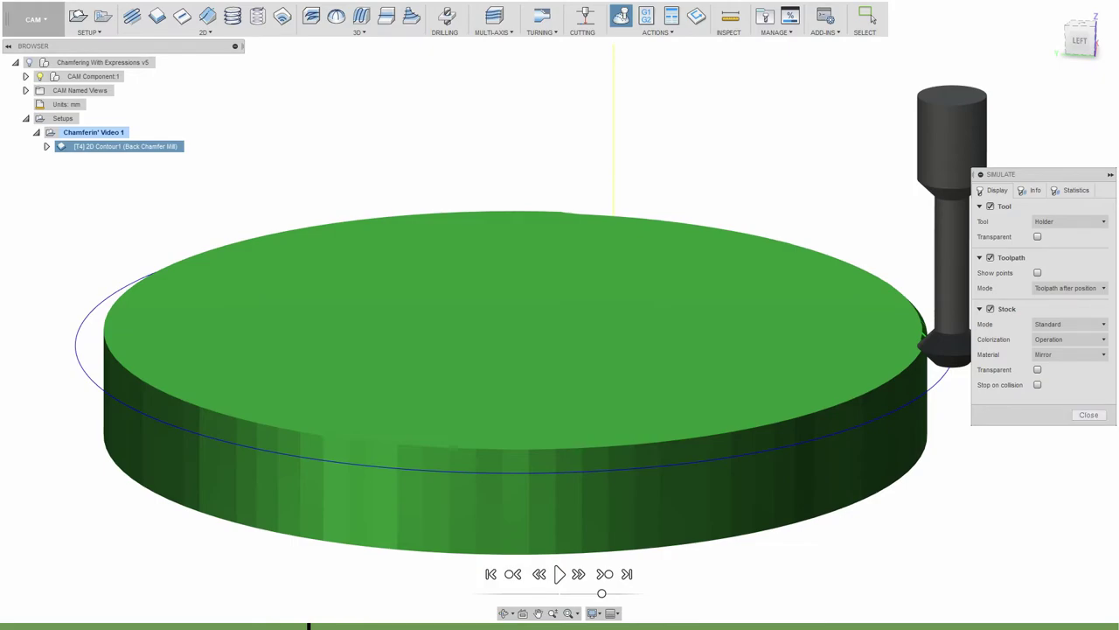
pyautogui.click(559, 575)
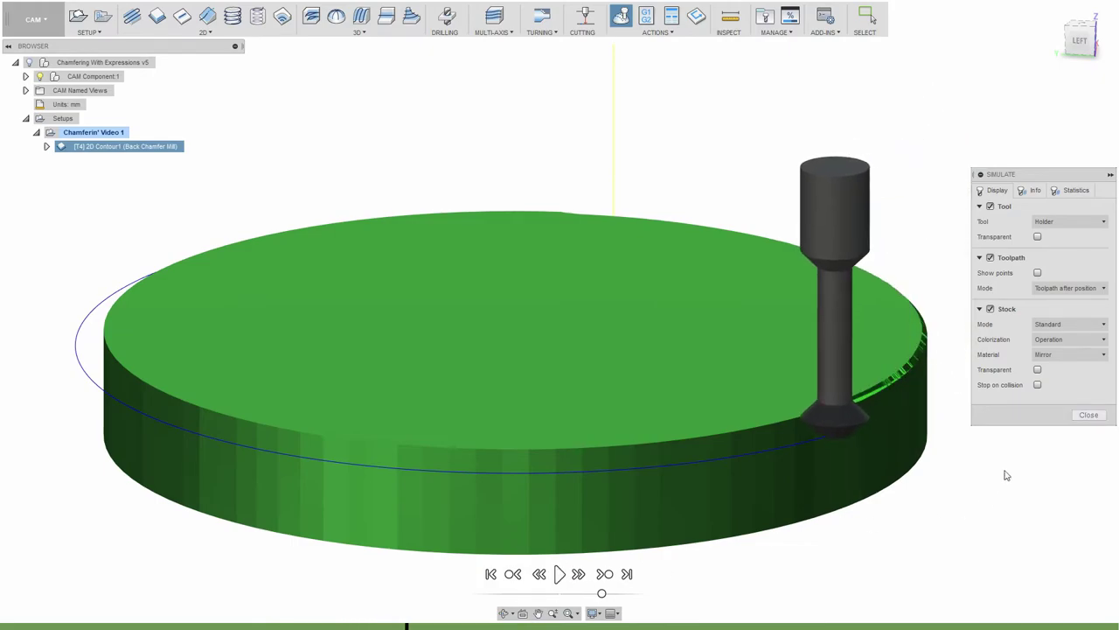
pyautogui.click(1089, 414)
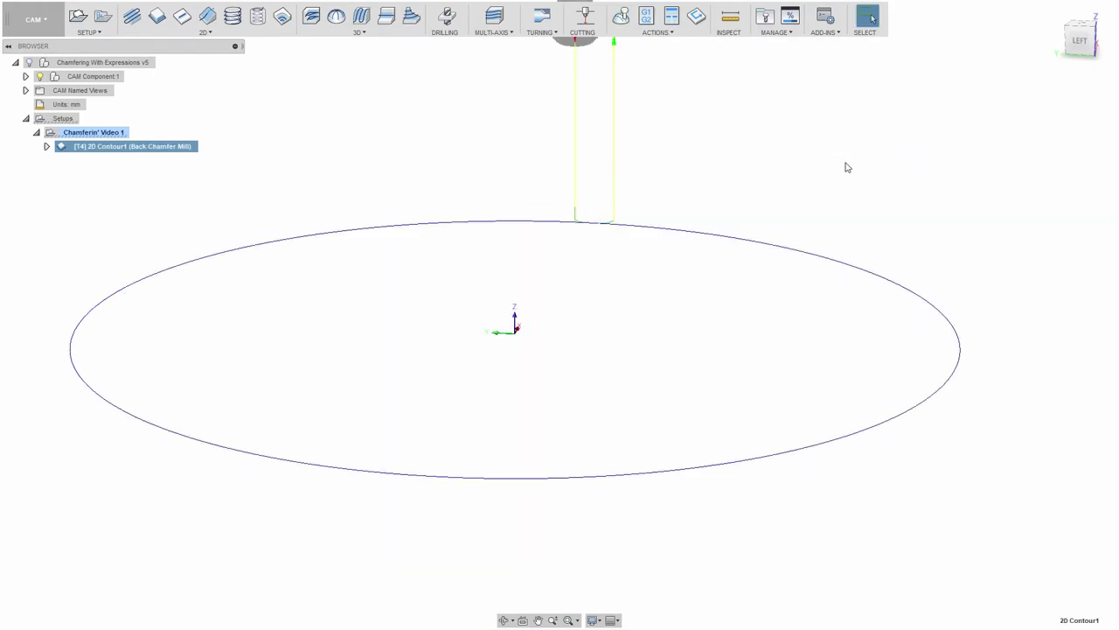
# Edit 2D Contour1 and change its tool to 1 - Ø1/4" 45° chamfer mill (Generic Chamfer Mill)
pyautogui.click(199, 192)
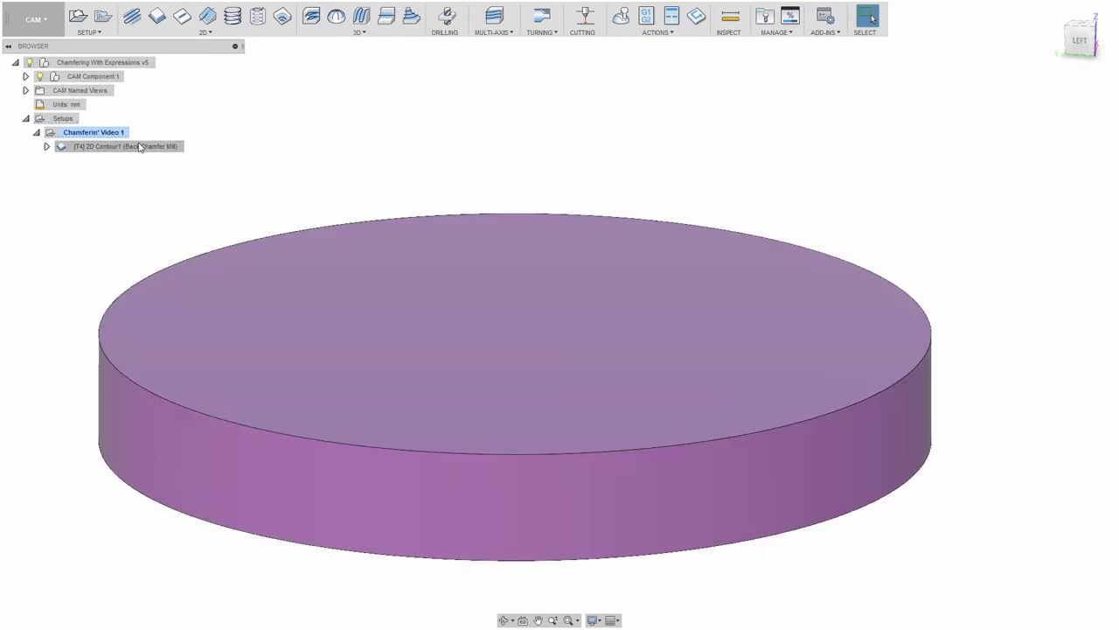
pyautogui.rightClick(138, 146)
pyautogui.click(162, 155)
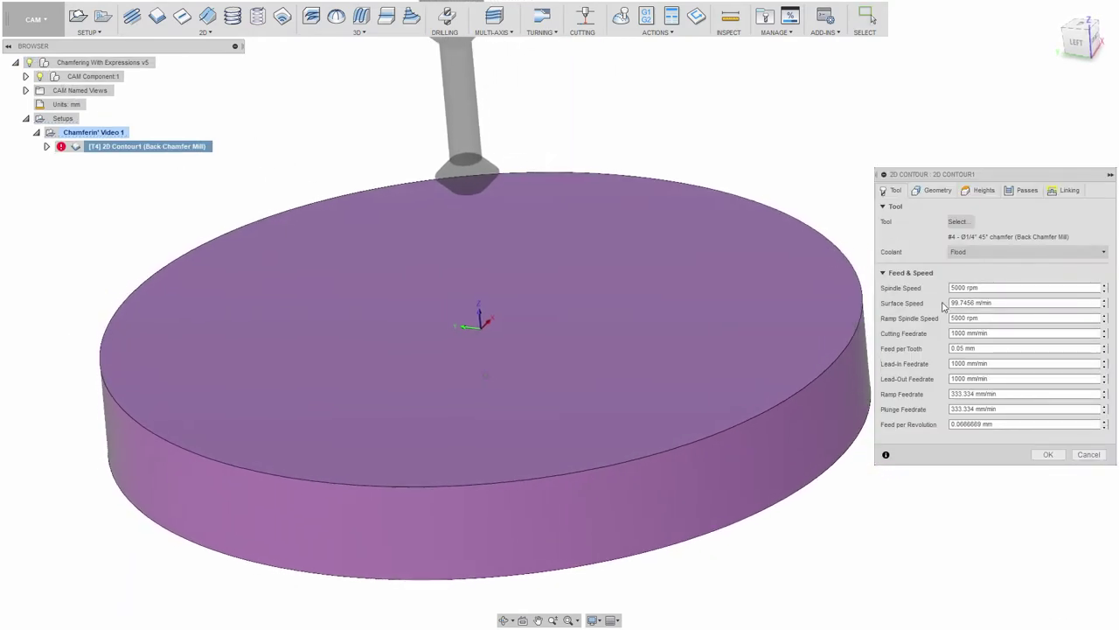
pyautogui.click(957, 221)
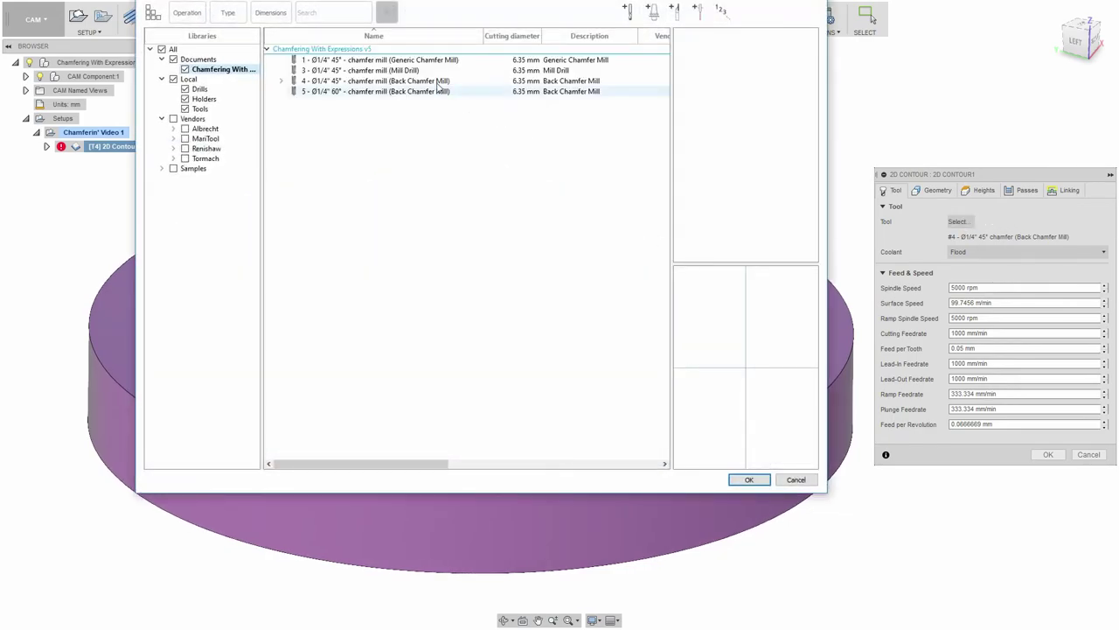
pyautogui.click(438, 59)
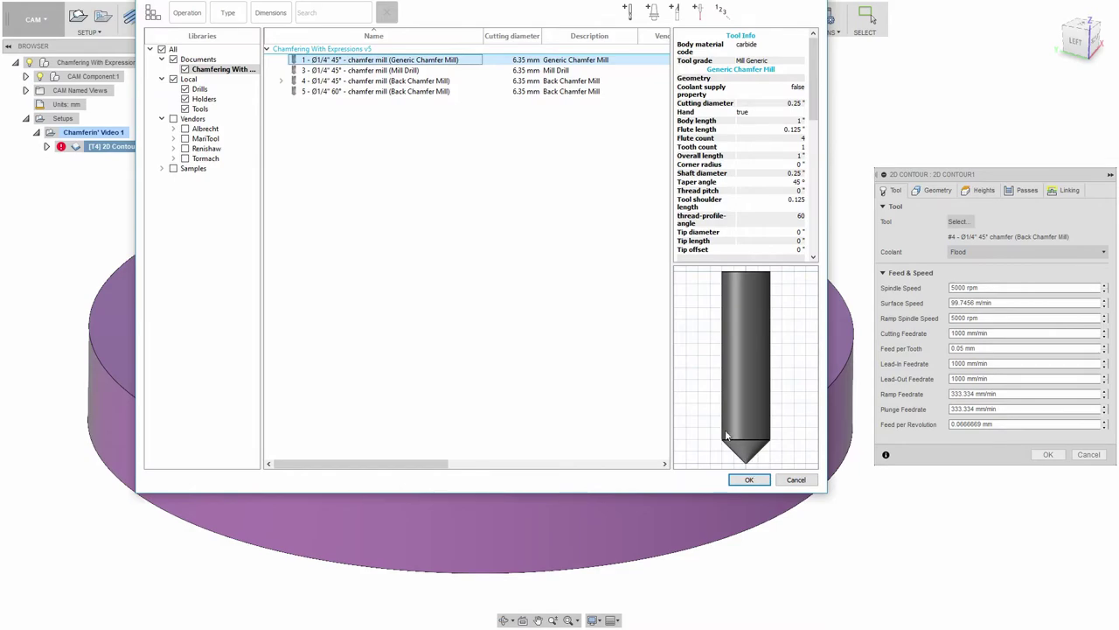
pyautogui.click(753, 483)
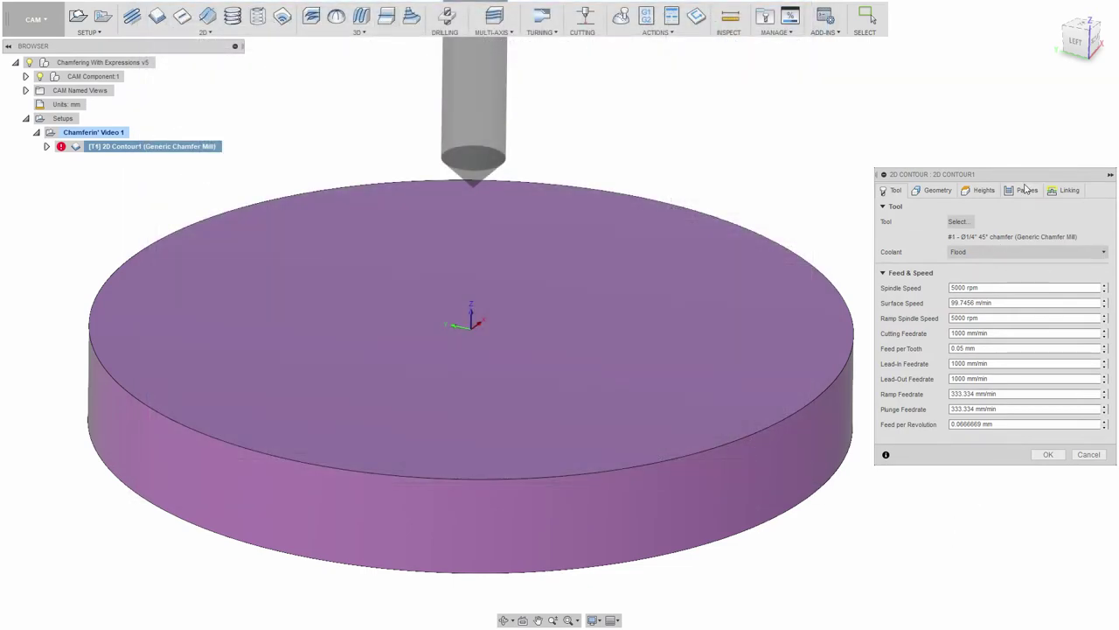
# Check the Chamfer Width and Chamfer Tip Offset values in the 2D Contour1 pass settings and confirm the operation
pyautogui.click(1026, 189)
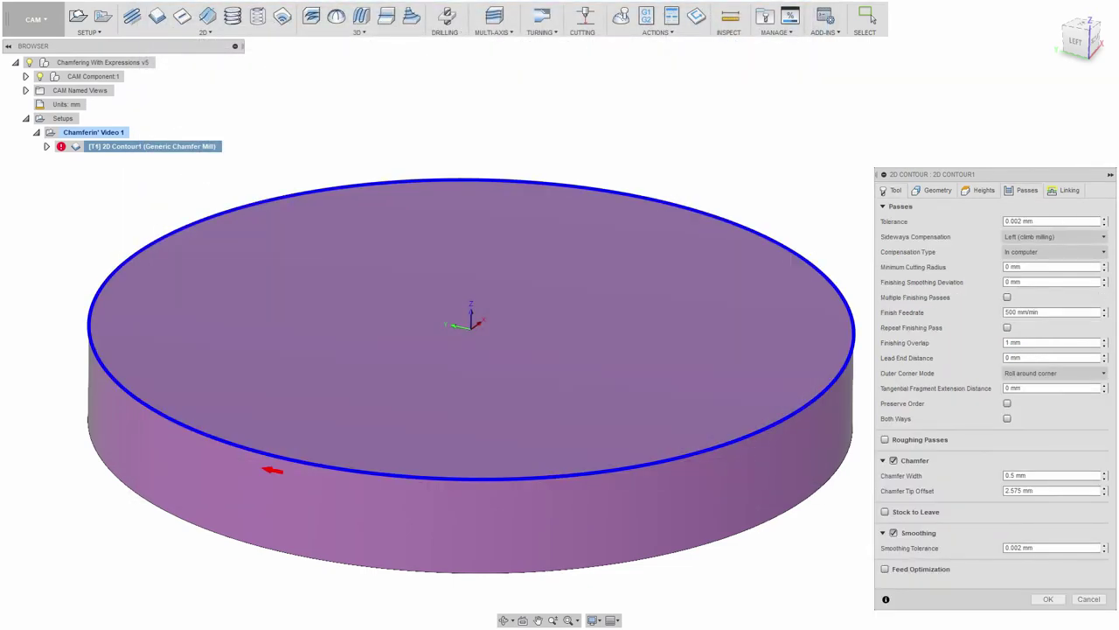
pyautogui.moveTo(1036, 476); pyautogui.dragTo(994, 474)
pyautogui.click(1024, 476)
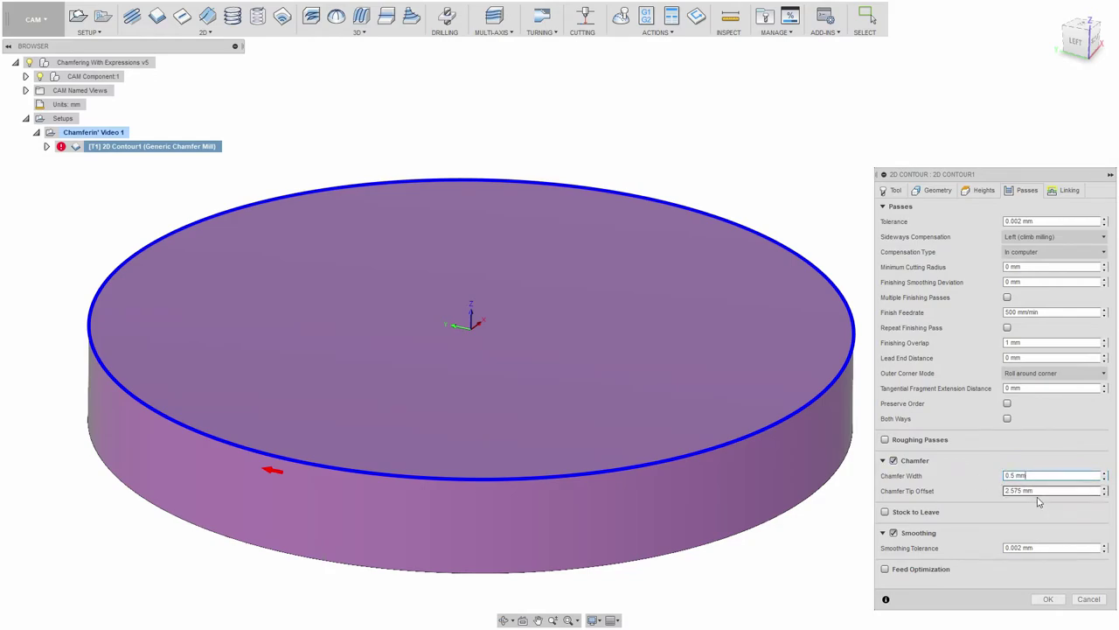
pyautogui.doubleClick(1010, 491)
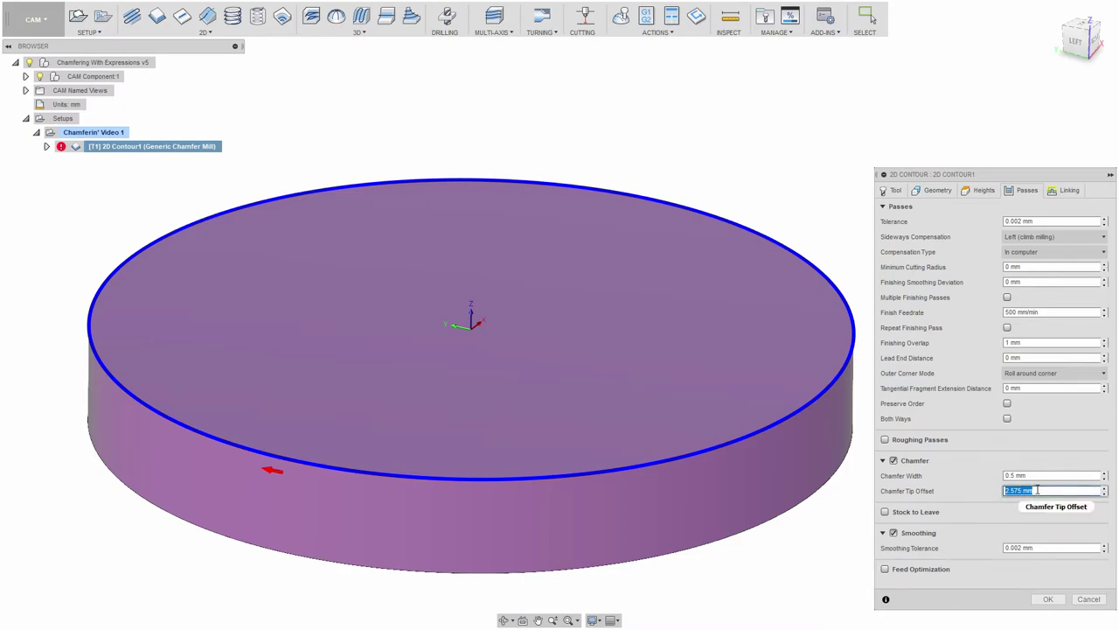
pyautogui.write('tool_tipDiameter/2')
pyautogui.click(1048, 600)
# Simulate the 2D Contour1 toolpath and pause it once the 45° chamfer mill engages the disc's upper edge
pyautogui.keyDown('shift'); pyautogui.moveTo(716, 245); pyautogui.dragTo(859, 317, button='middle'); pyautogui.keyUp('shift')
pyautogui.rightClick(131, 147)
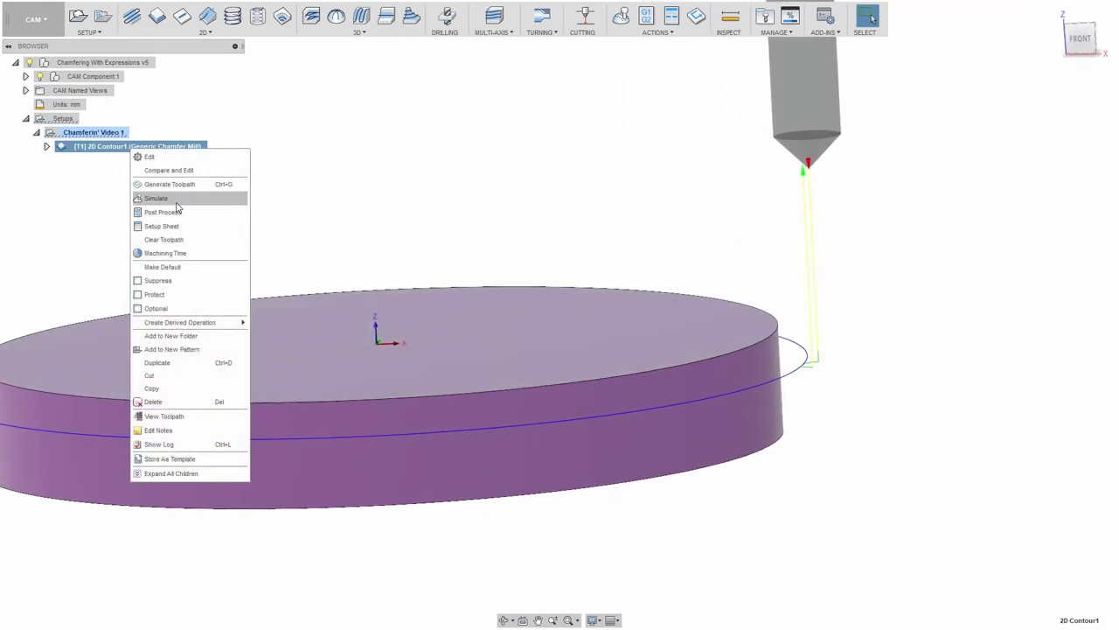
pyautogui.click(175, 203)
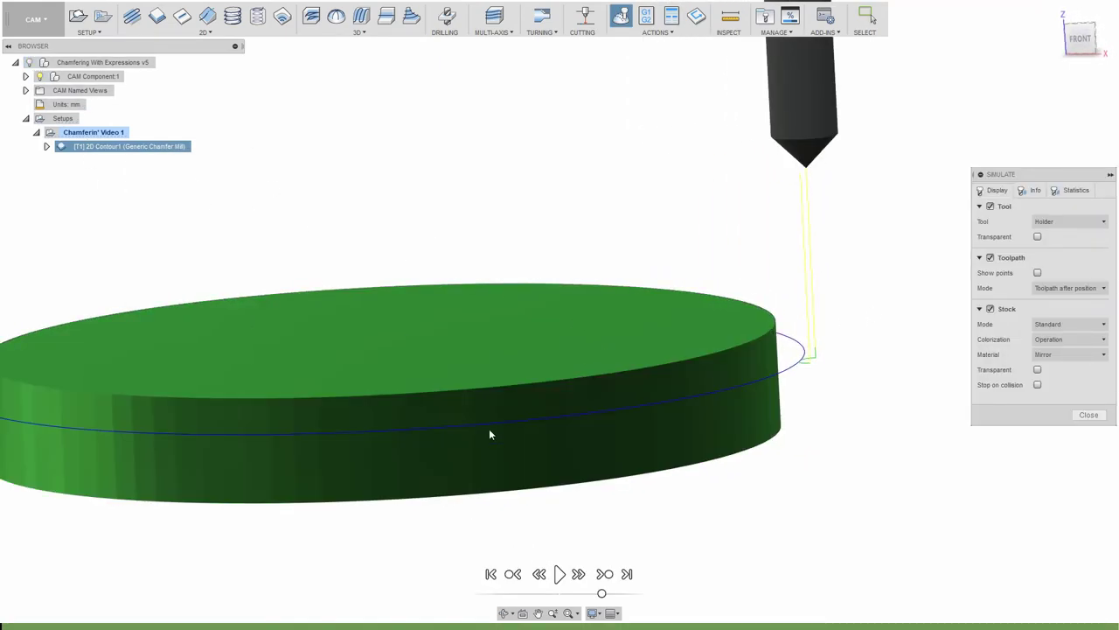
pyautogui.click(560, 573)
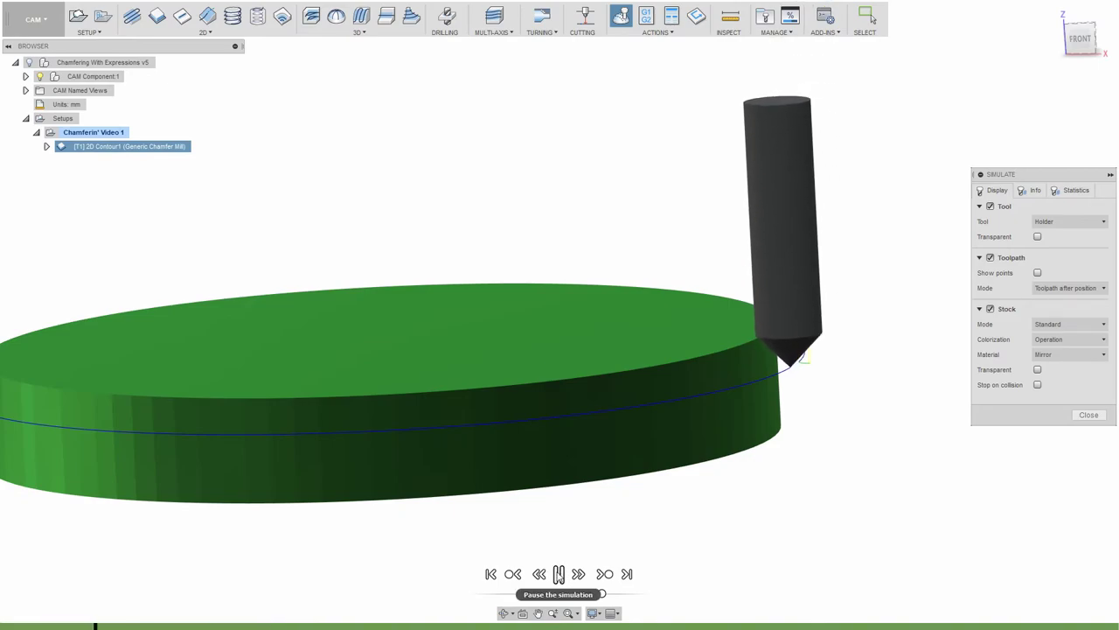
pyautogui.click(560, 574)
# Examine up close how the 45° chamfer mill's taper meets the disc's upper edge, from tip to shoulder
pyautogui.keyDown('shift'); pyautogui.moveTo(647, 385); pyautogui.dragTo(975, 430, button='middle'); pyautogui.keyUp('shift')
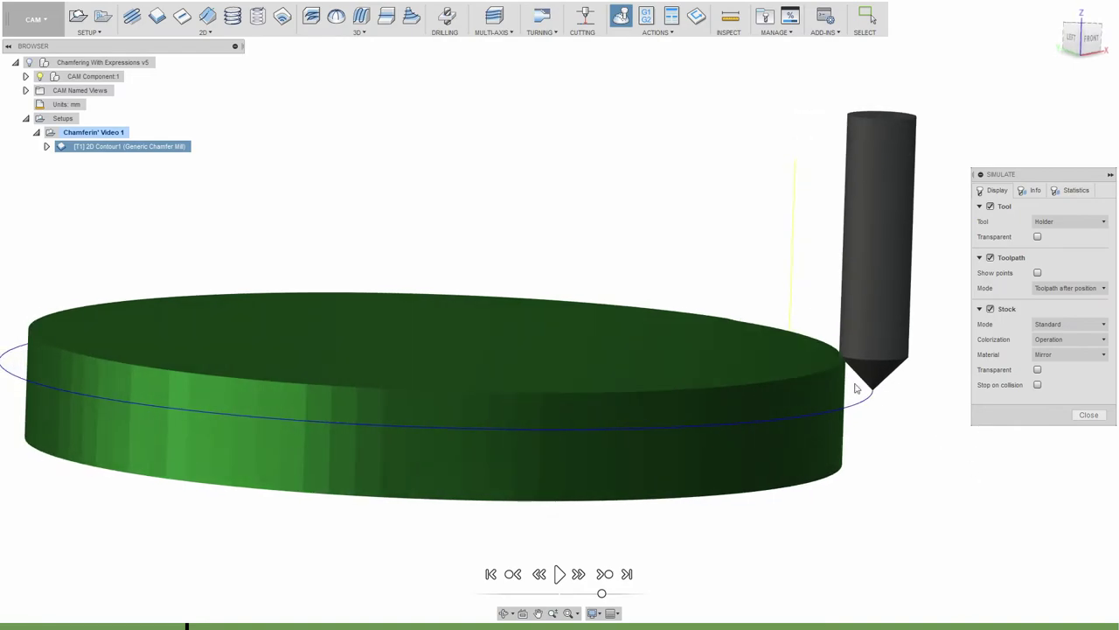
pyautogui.scroll(8, 846, 381)
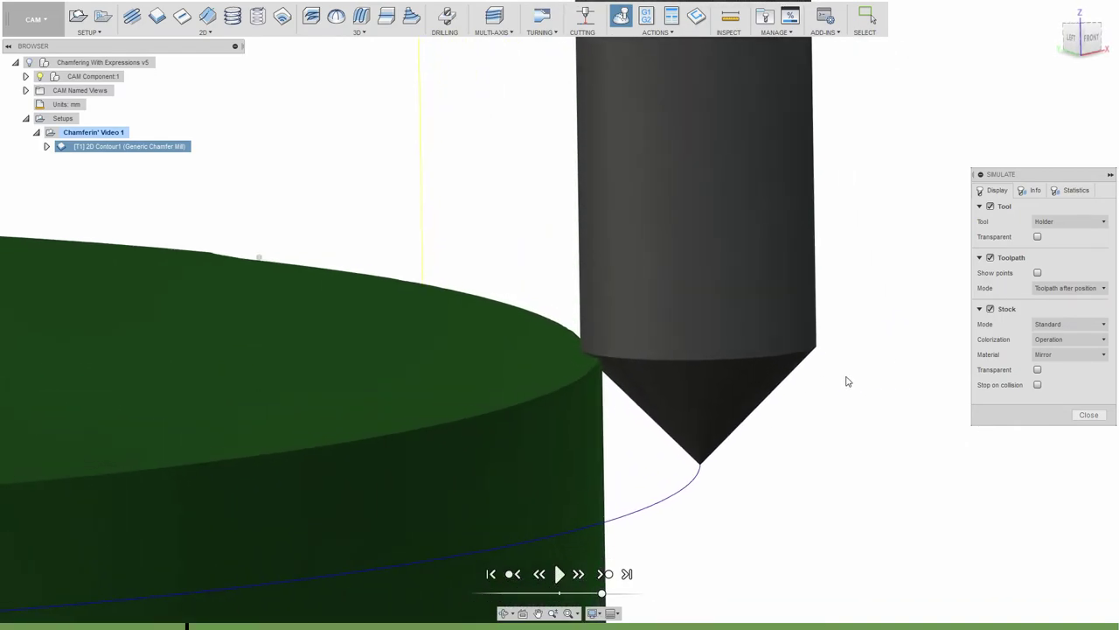
pyautogui.scroll(8, 843, 378)
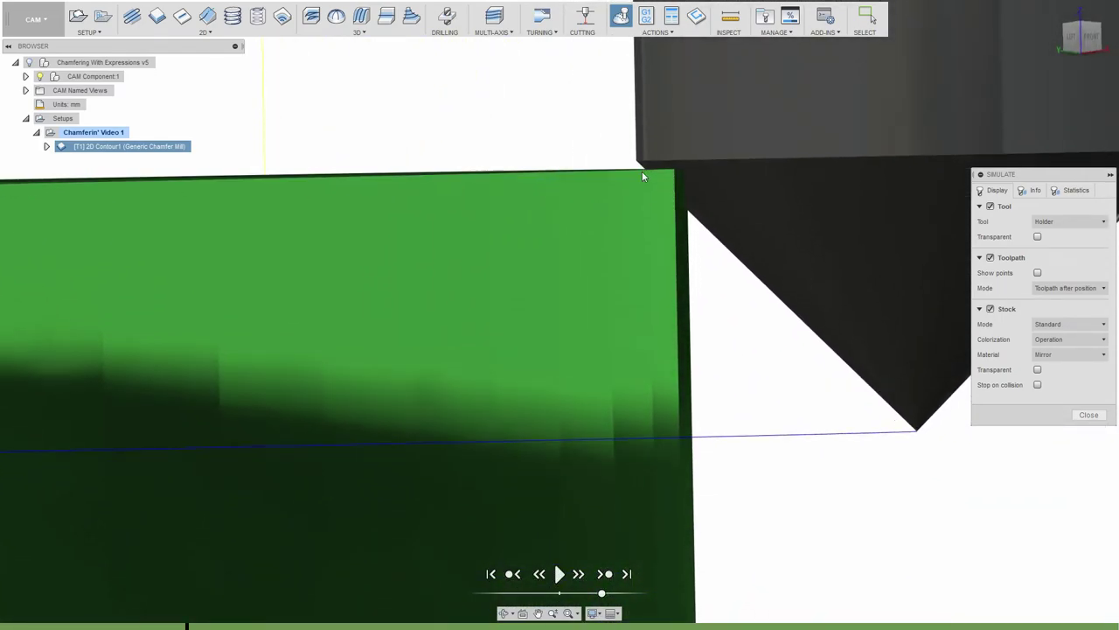
pyautogui.scroll(-3, 746, 306)
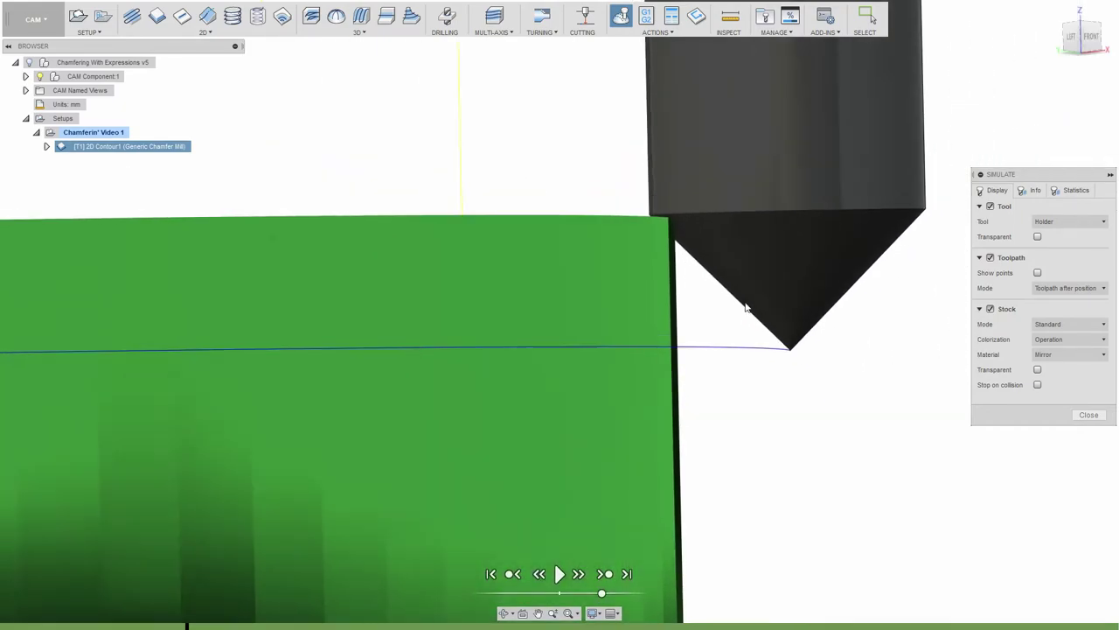
pyautogui.press('F6')
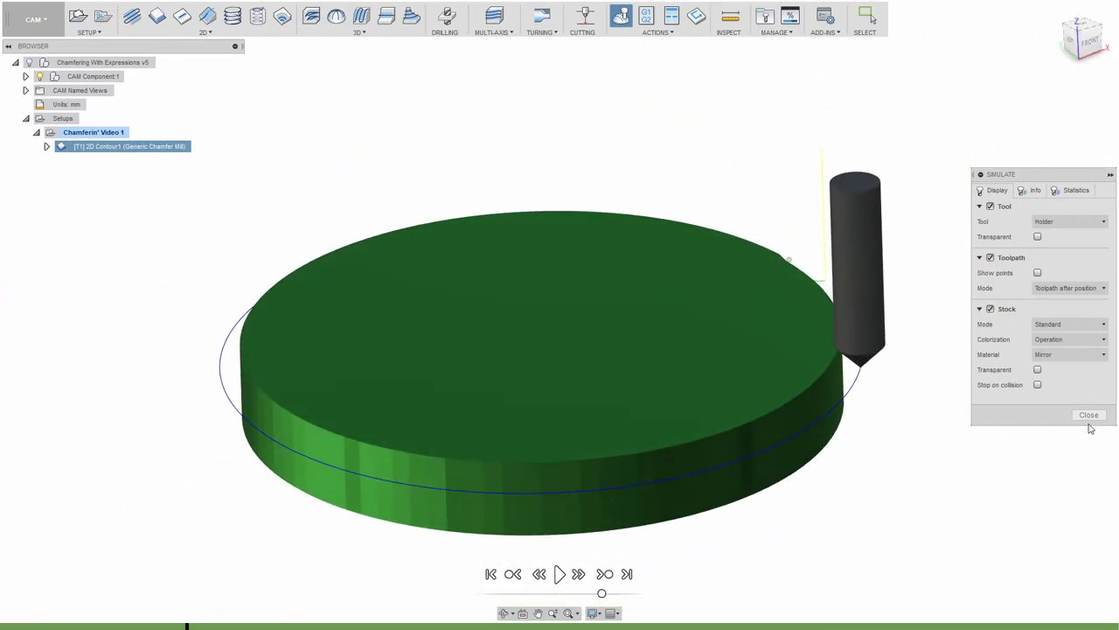
# Close the simulation and make the Chamfering With Expressions document's model visible again
pyautogui.click(1088, 418)
pyautogui.click(332, 211)
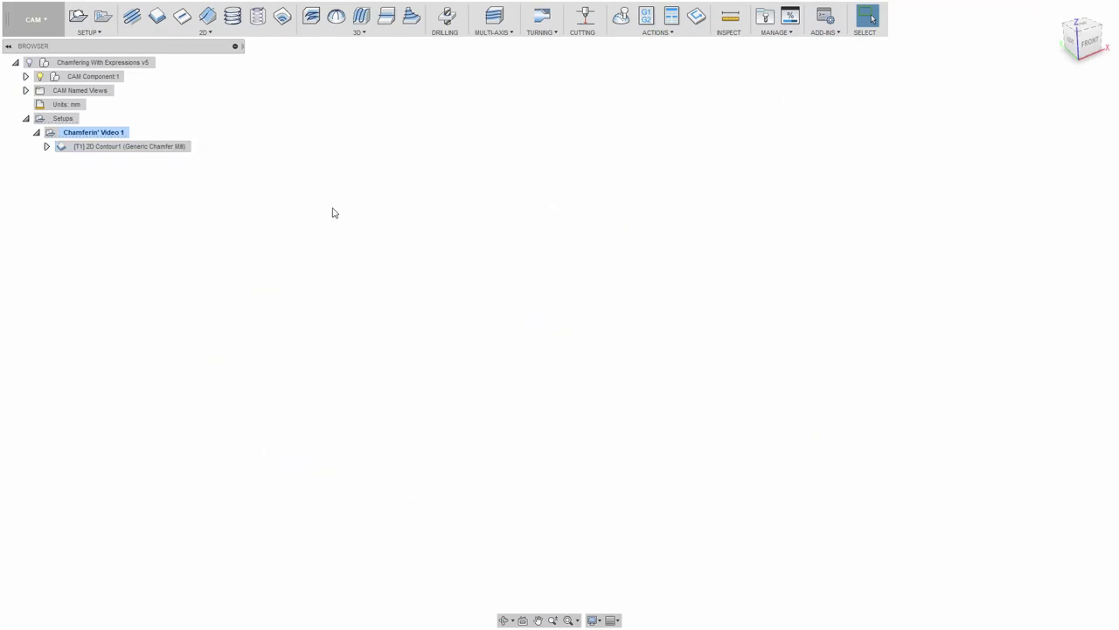
pyautogui.click(29, 62)
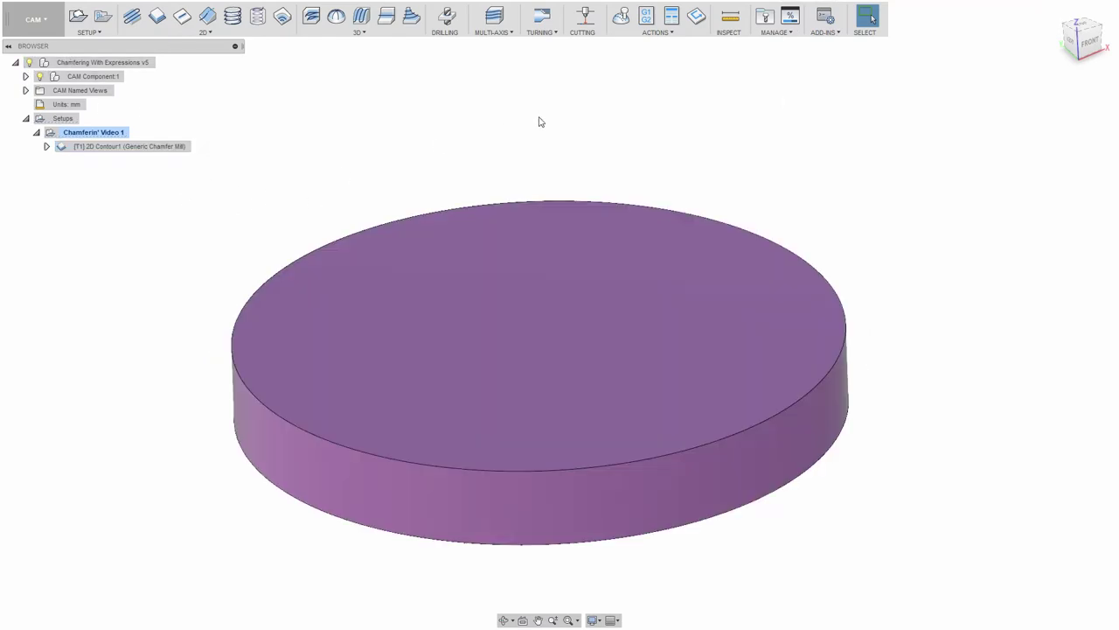
# Edit 2D Contour1 and open the tool library to choose its tool
pyautogui.rightClick(156, 146)
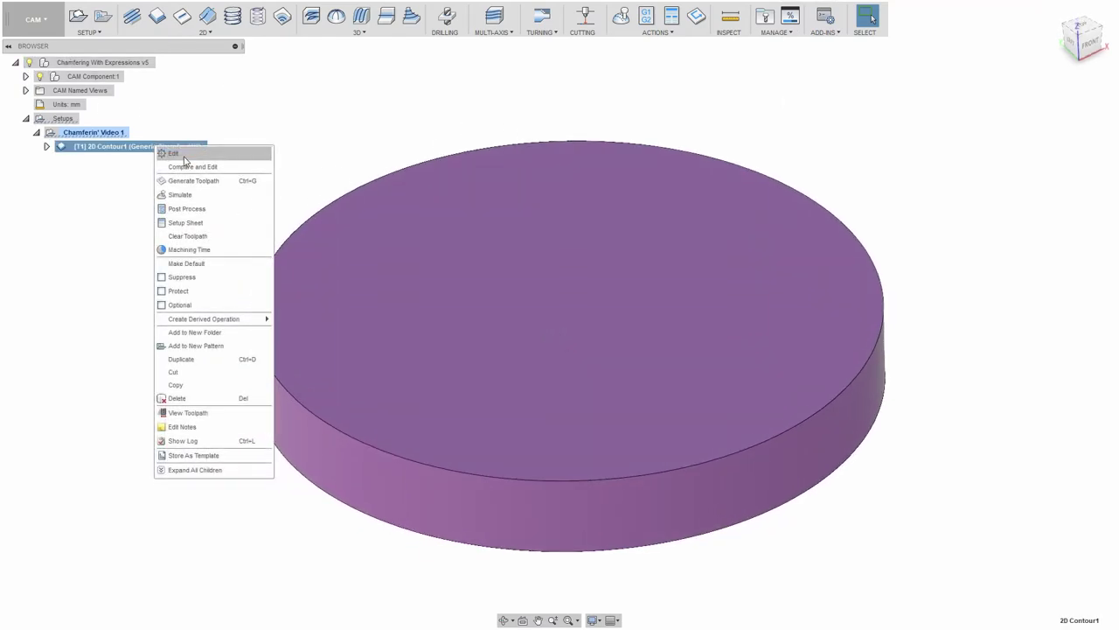
pyautogui.click(181, 154)
pyautogui.click(959, 221)
pyautogui.rightClick(343, 61)
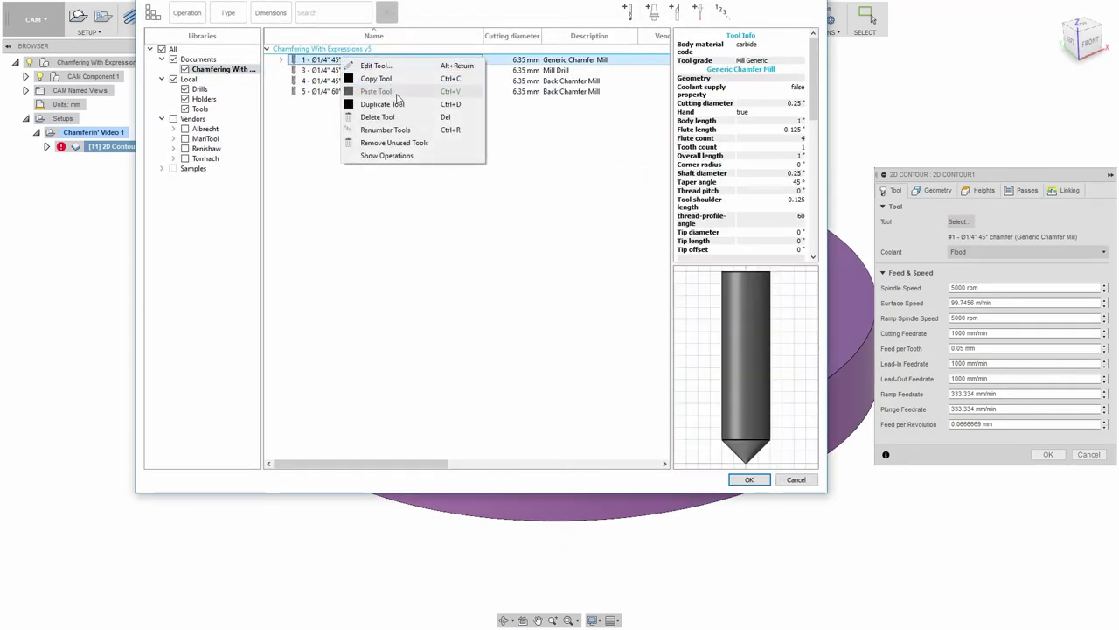
pyautogui.click(389, 66)
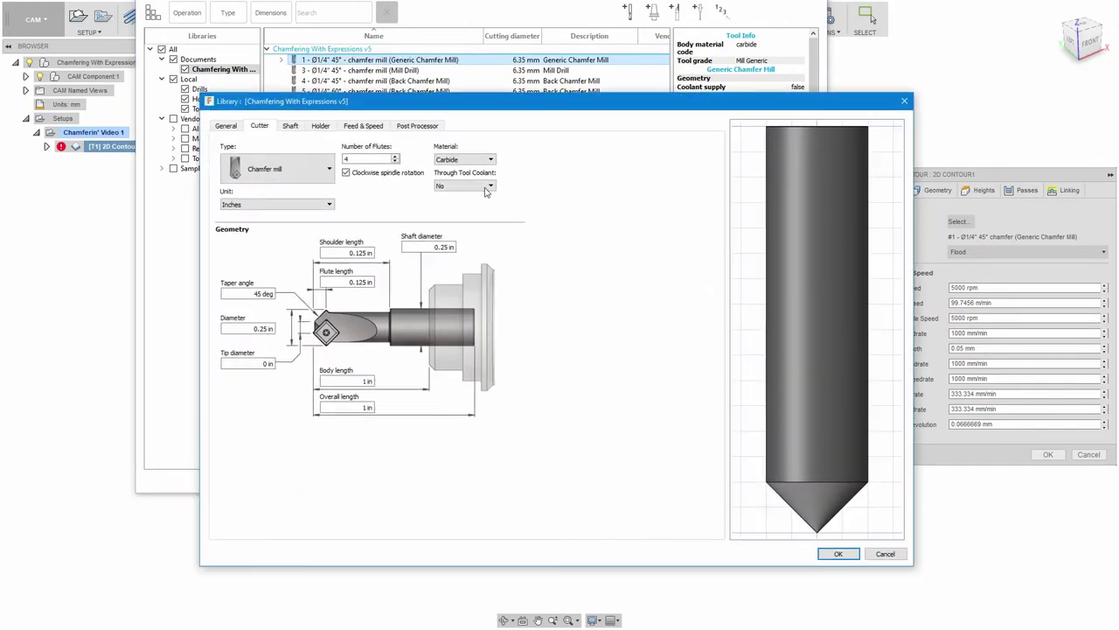
pyautogui.click(902, 554)
# Duplicate the 1 - Ø1/4" 45° chamfer mill (Generic Chamfer Mill) in the document's tool library
pyautogui.rightClick(382, 60)
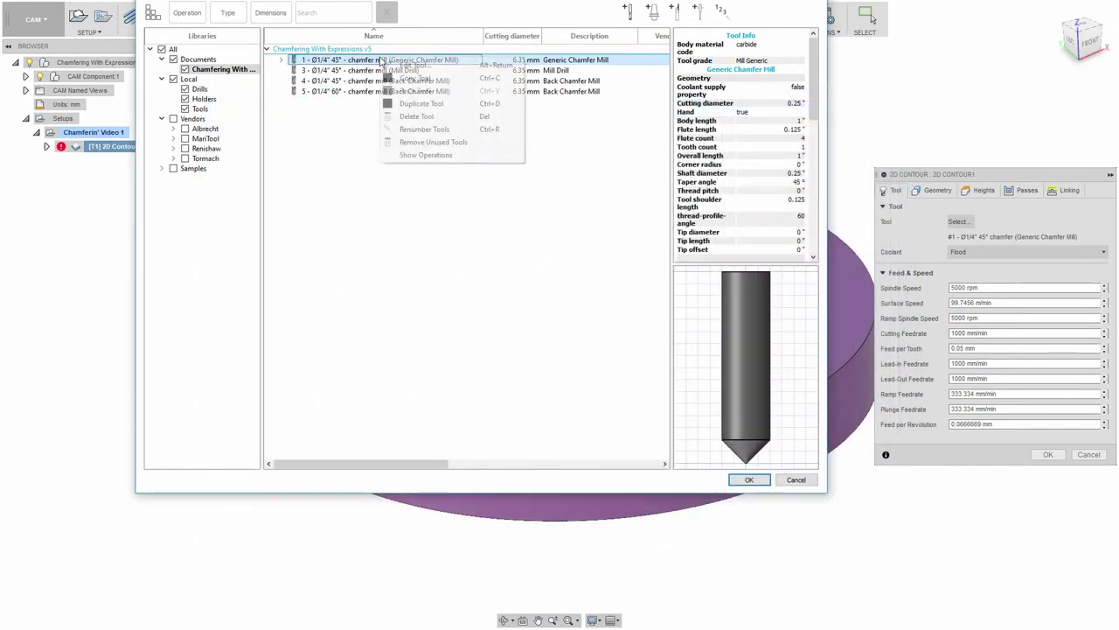
pyautogui.click(420, 103)
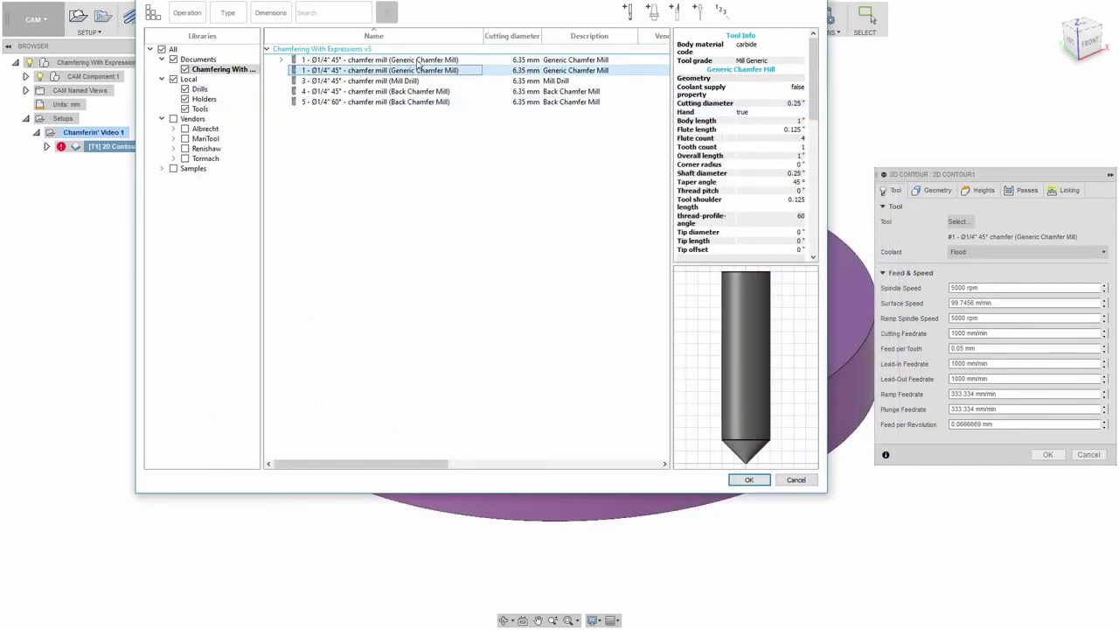
pyautogui.doubleClick(370, 64)
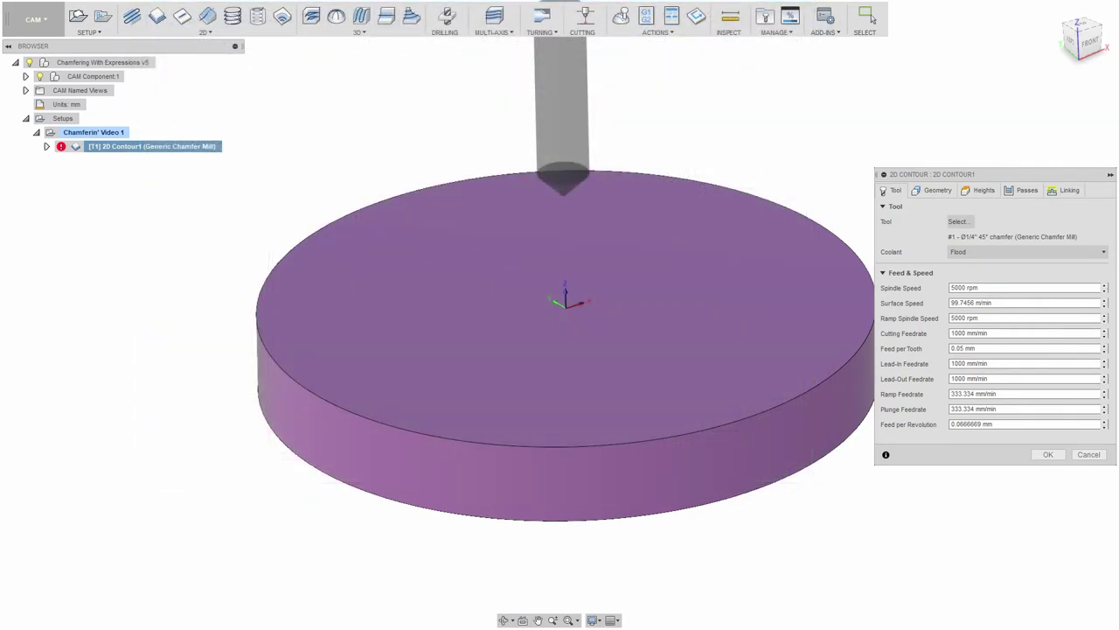
# Edit the duplicated generic chamfer mill, giving it tool number 2 and a taper angle of 60 degrees
pyautogui.click(958, 221)
pyautogui.rightClick(348, 73)
pyautogui.click(376, 81)
pyautogui.click(412, 128)
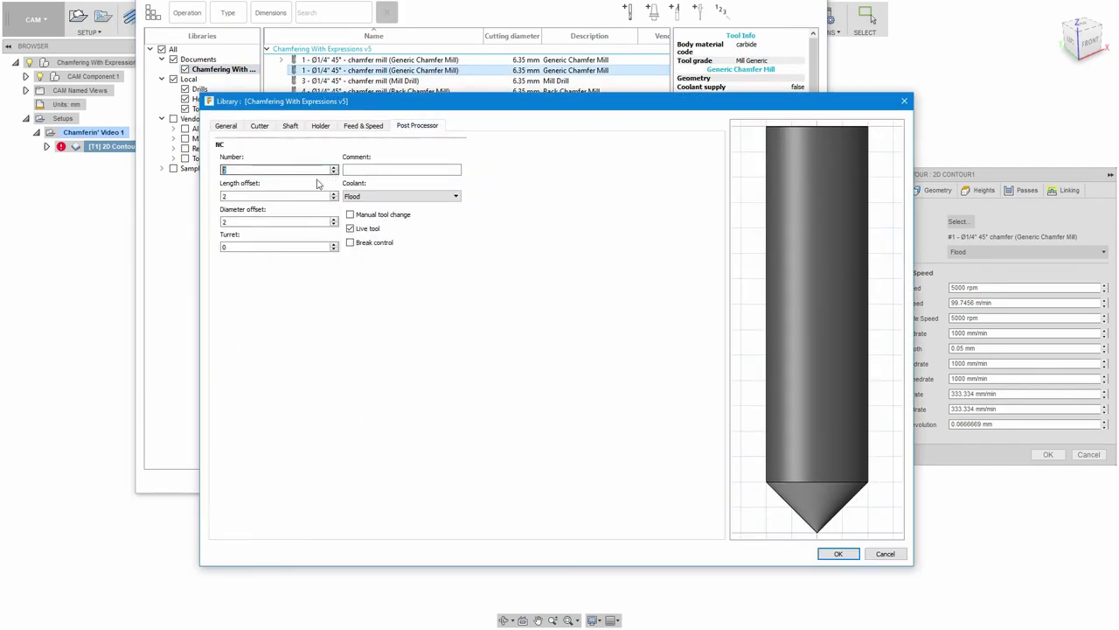
pyautogui.click(260, 127)
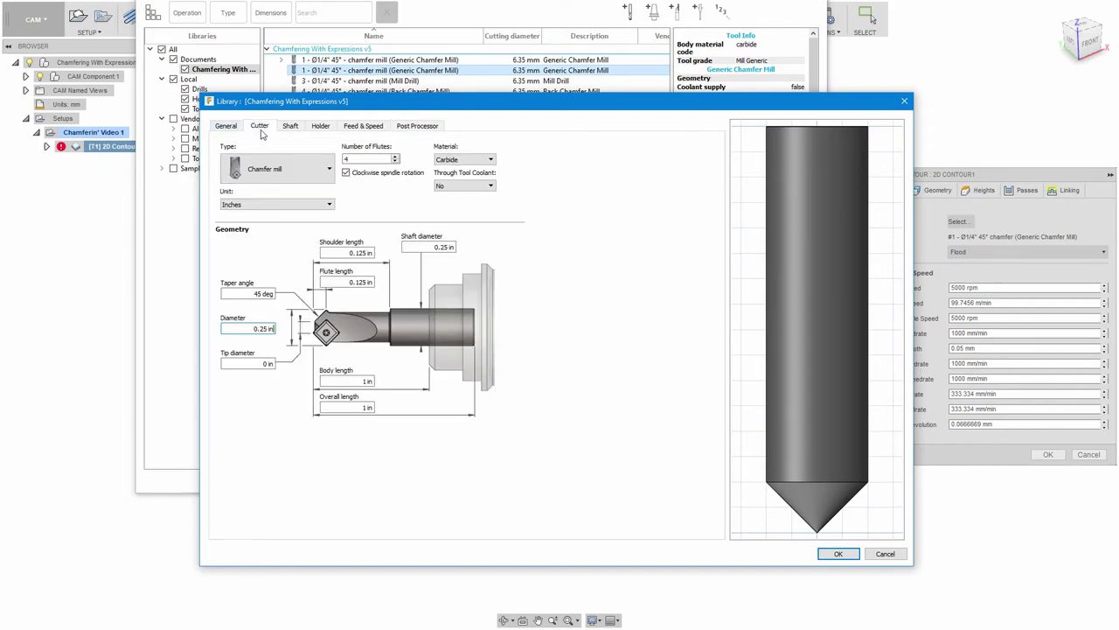
pyautogui.click(261, 295)
pyautogui.write('60')
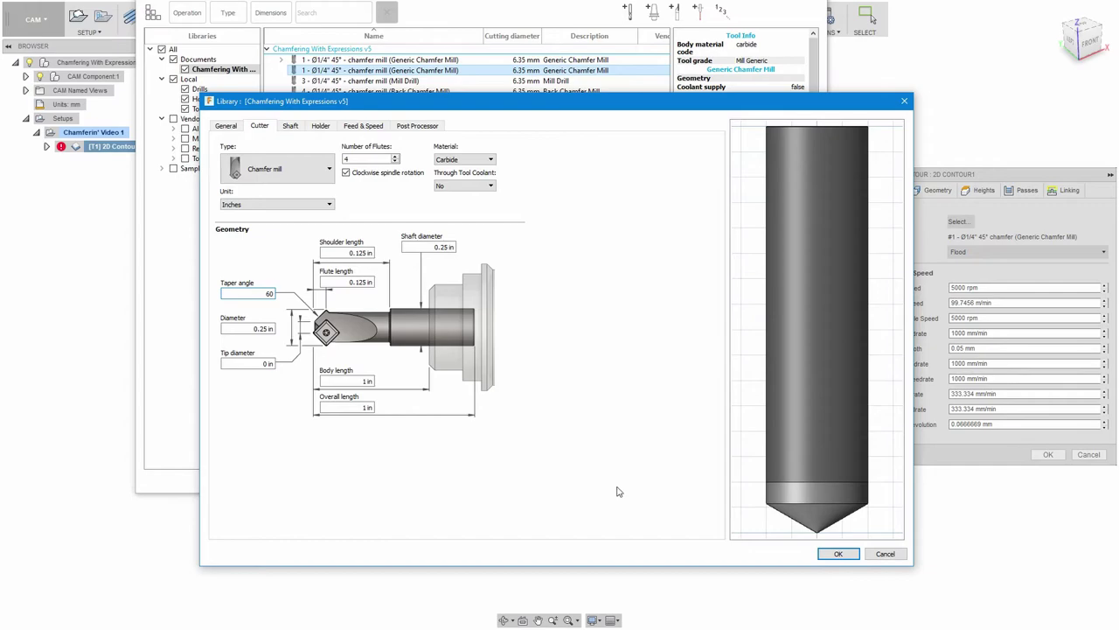
pyautogui.click(837, 554)
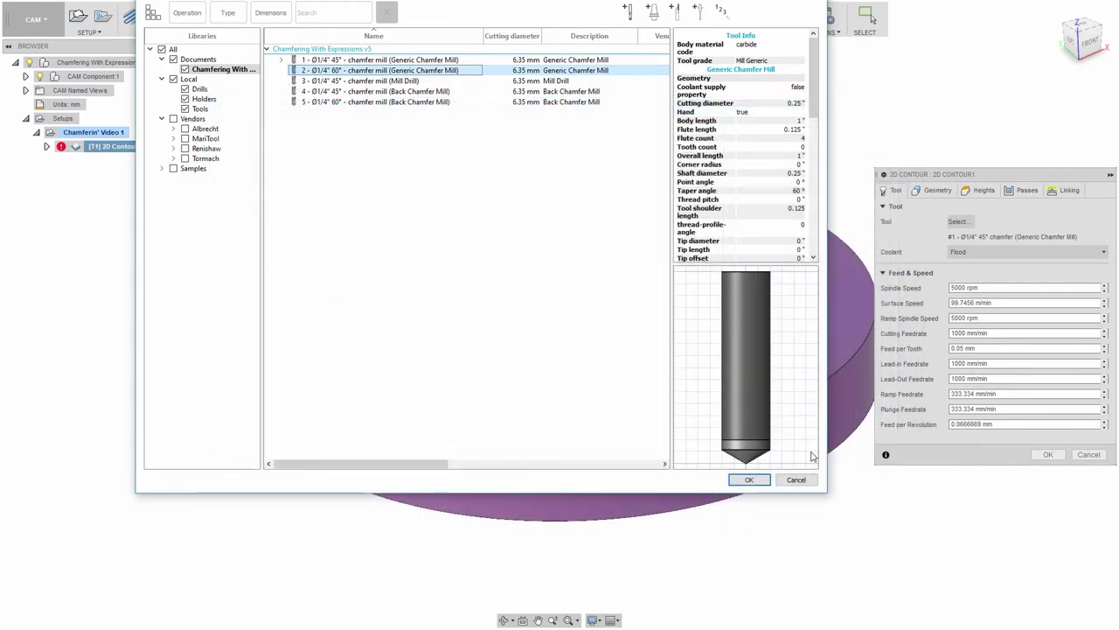
# Assign tool 2 - Ø1/4" 60° chamfer mill to 2D Contour1, then check its chamfer pass values and confirm the operation
pyautogui.click(754, 481)
pyautogui.click(1049, 455)
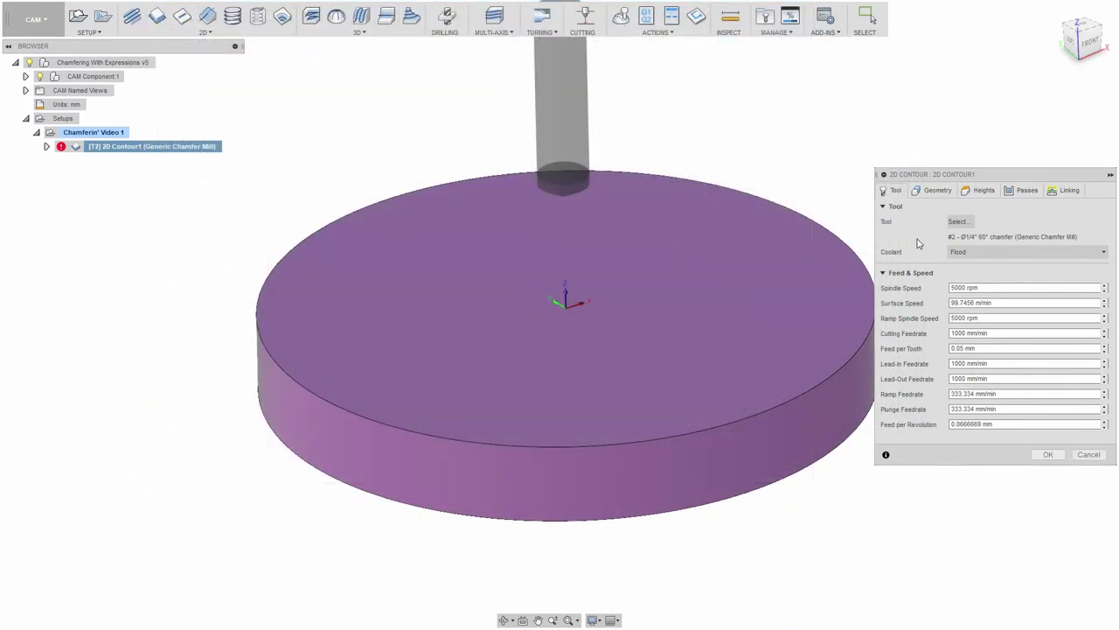
pyautogui.click(1020, 194)
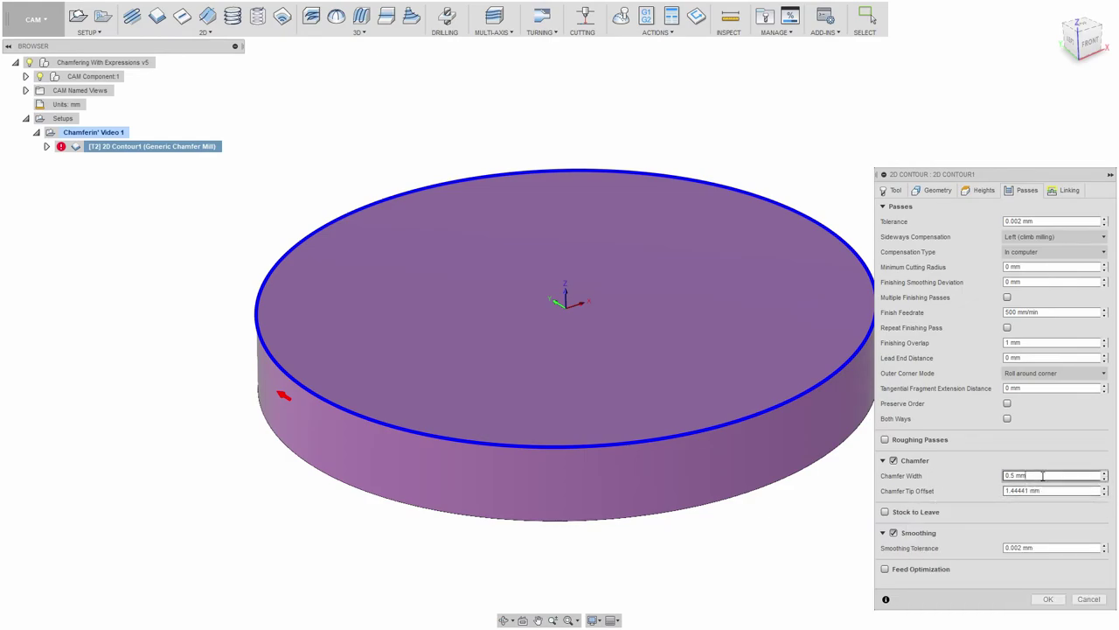
pyautogui.click(1048, 599)
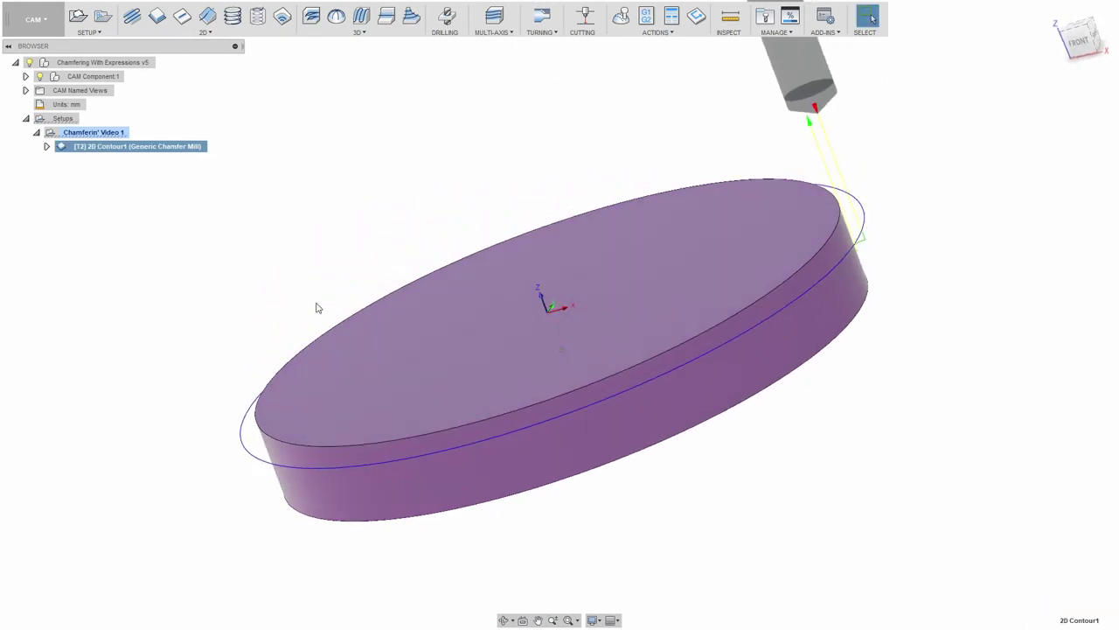
# Simulate 2D Contour1 with the 60° chamfer mill, pause it to inspect the tool near the disc edge, and close the simulation
pyautogui.rightClick(114, 147)
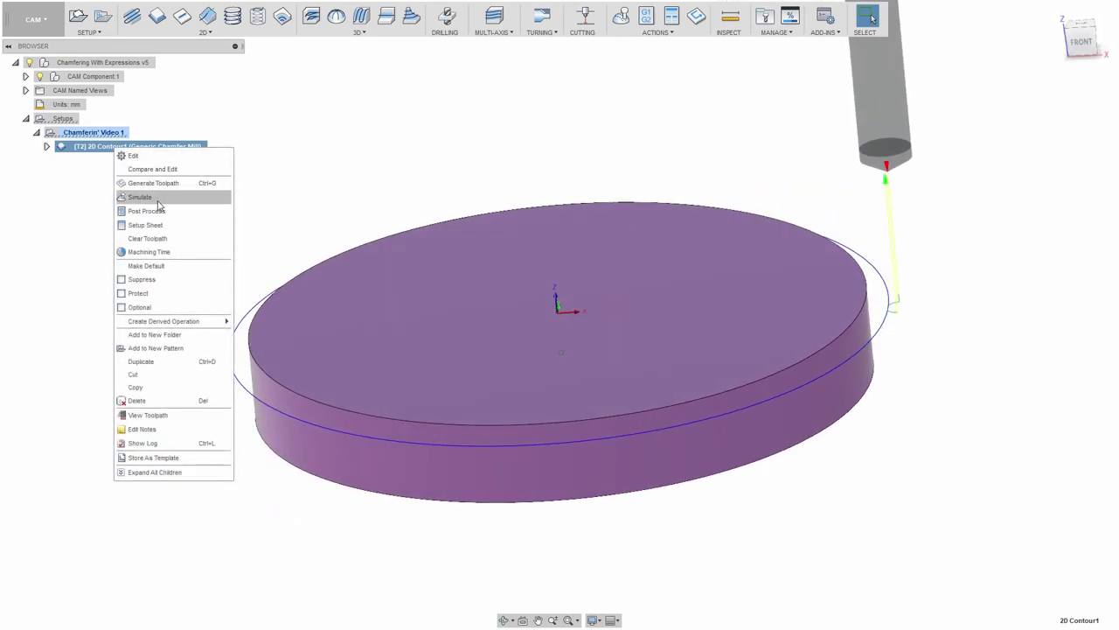
pyautogui.click(161, 197)
pyautogui.click(562, 579)
pyautogui.click(561, 577)
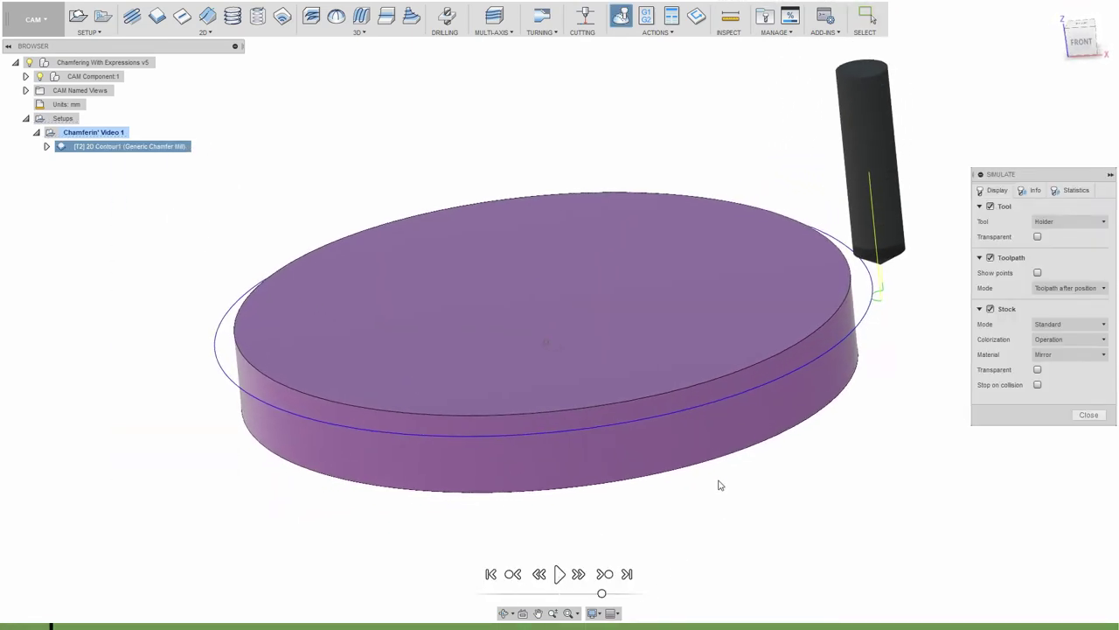
pyautogui.scroll(5, 719, 484)
pyautogui.keyDown('shift'); pyautogui.moveTo(719, 484); pyautogui.dragTo(691, 464, button='middle'); pyautogui.keyUp('shift')
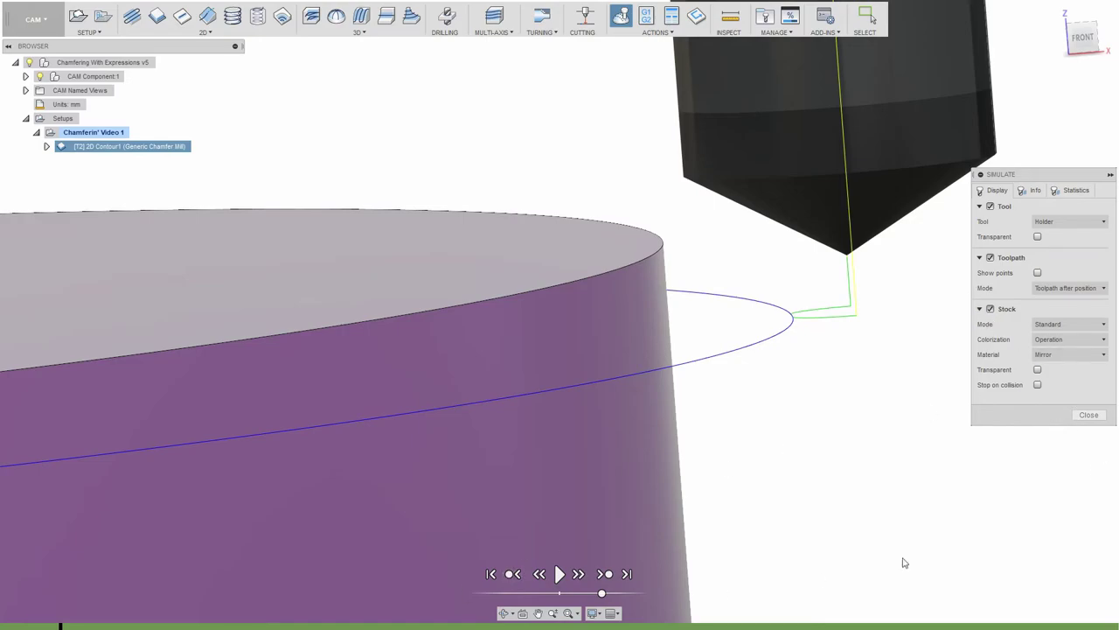
pyautogui.click(1090, 416)
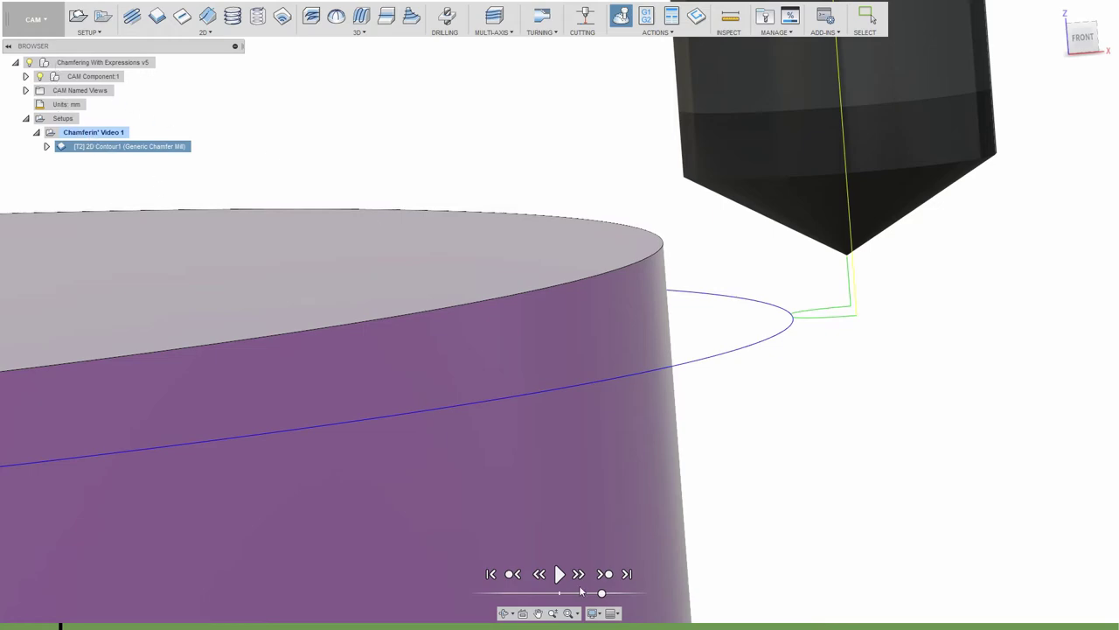
# Review the Chamfer Tip Offset expression of 2D Contour1, leave it unedited and confirm the operation
pyautogui.hotkey('alt', 'Tab')
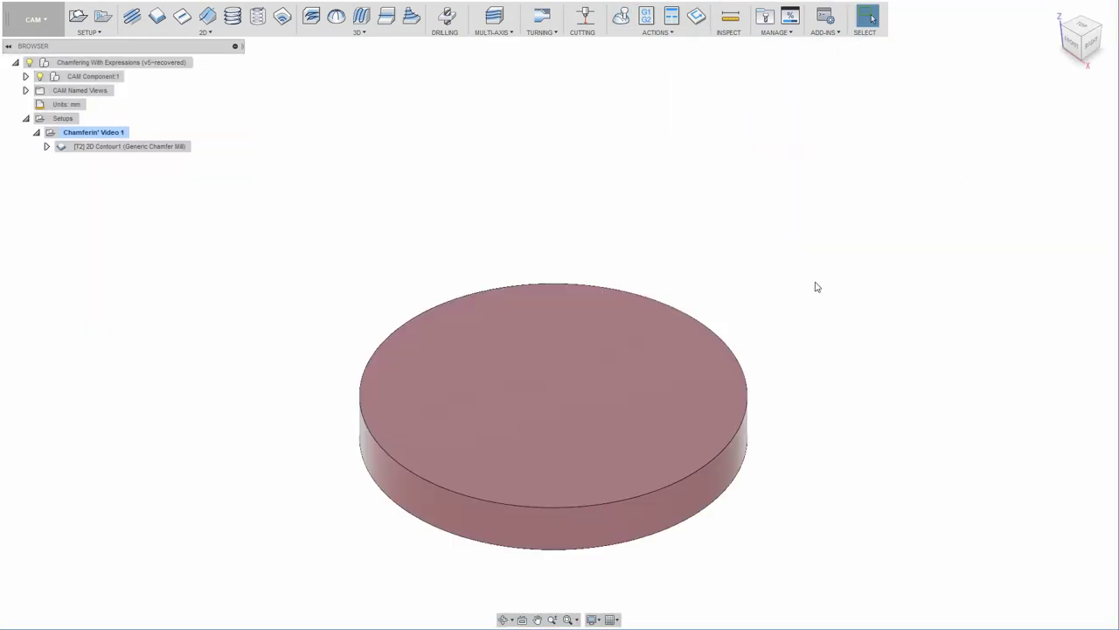
pyautogui.press('F6')
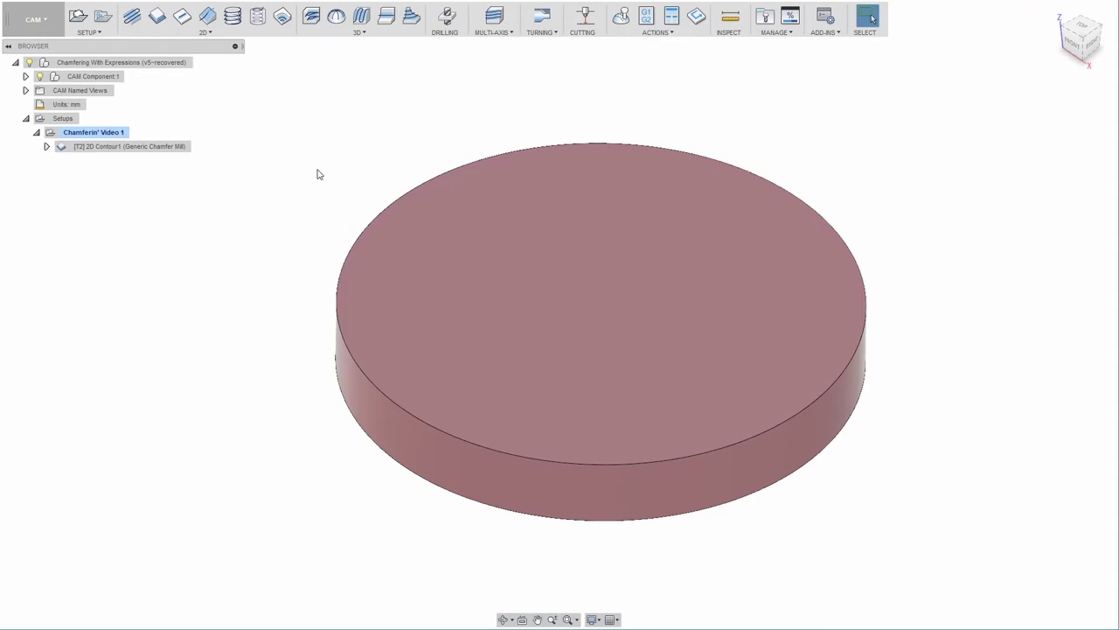
pyautogui.rightClick(153, 149)
pyautogui.click(171, 157)
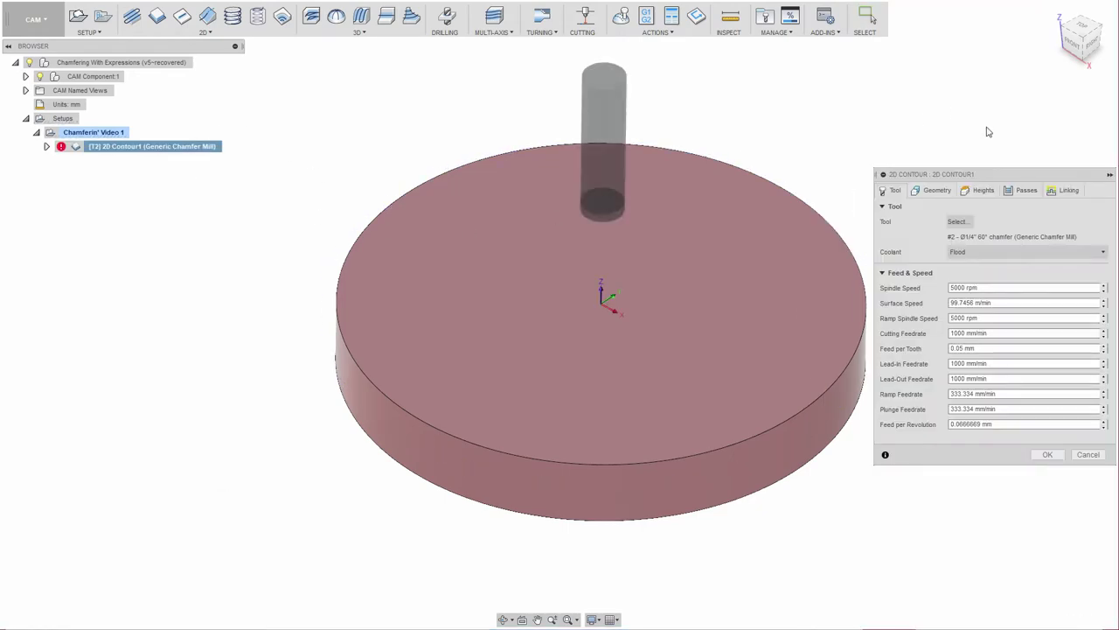
pyautogui.click(1024, 191)
pyautogui.click(1041, 491)
pyautogui.rightClick(1005, 491)
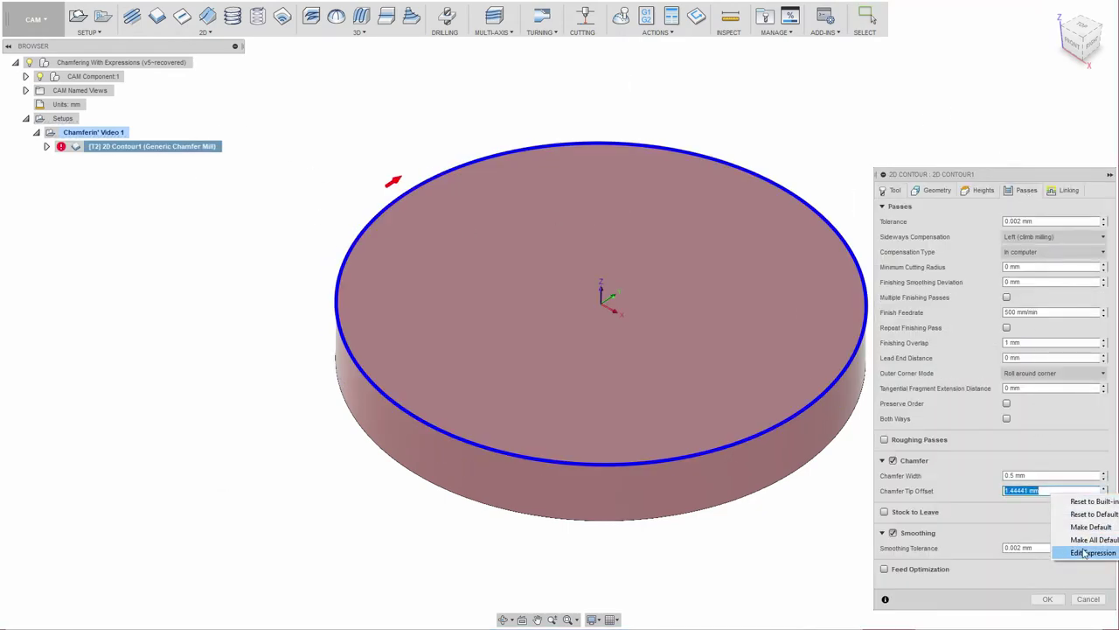
pyautogui.click(1072, 553)
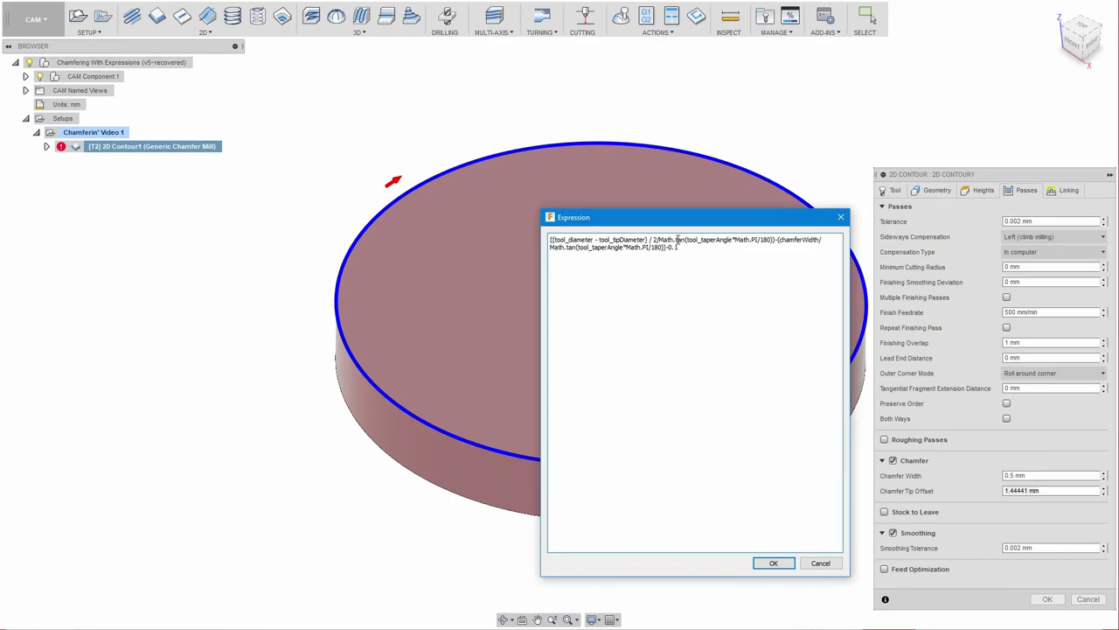
pyautogui.click(820, 562)
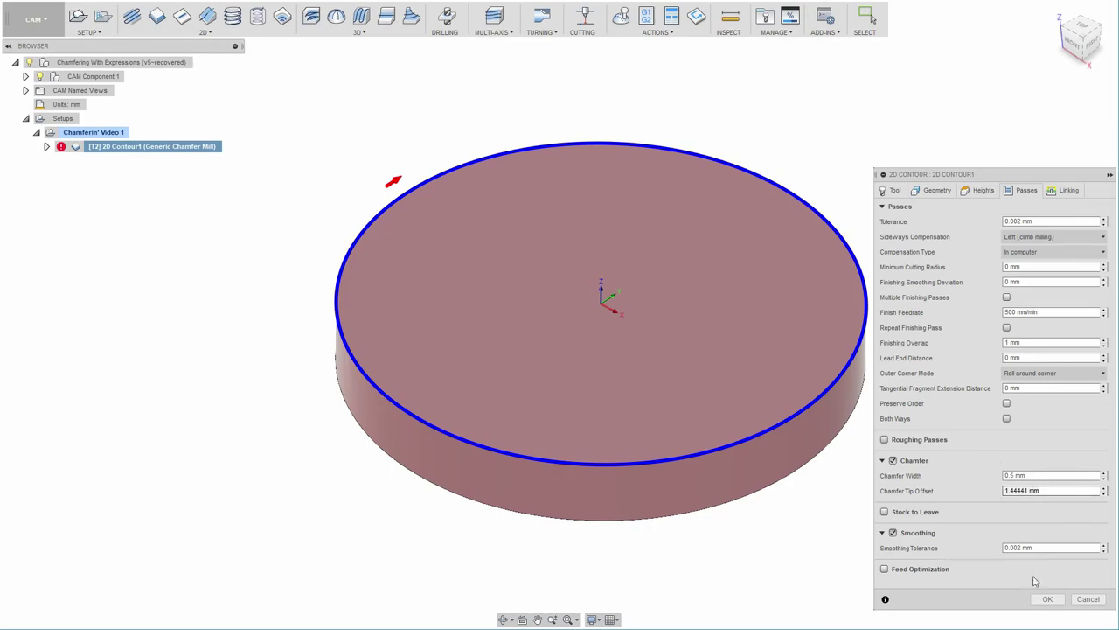
pyautogui.click(1048, 600)
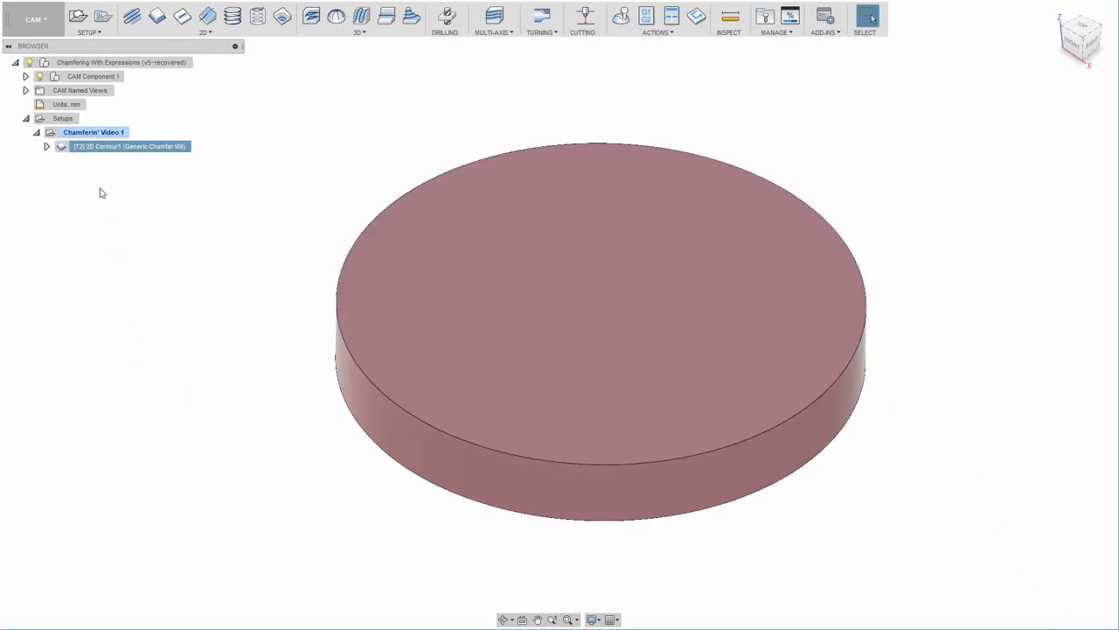
# Simulate 2D Contour1 with the toolpath hidden and the stock shown, pausing the tool partway around the disc
pyautogui.click(132, 133)
pyautogui.click(145, 146)
pyautogui.rightClick(145, 147)
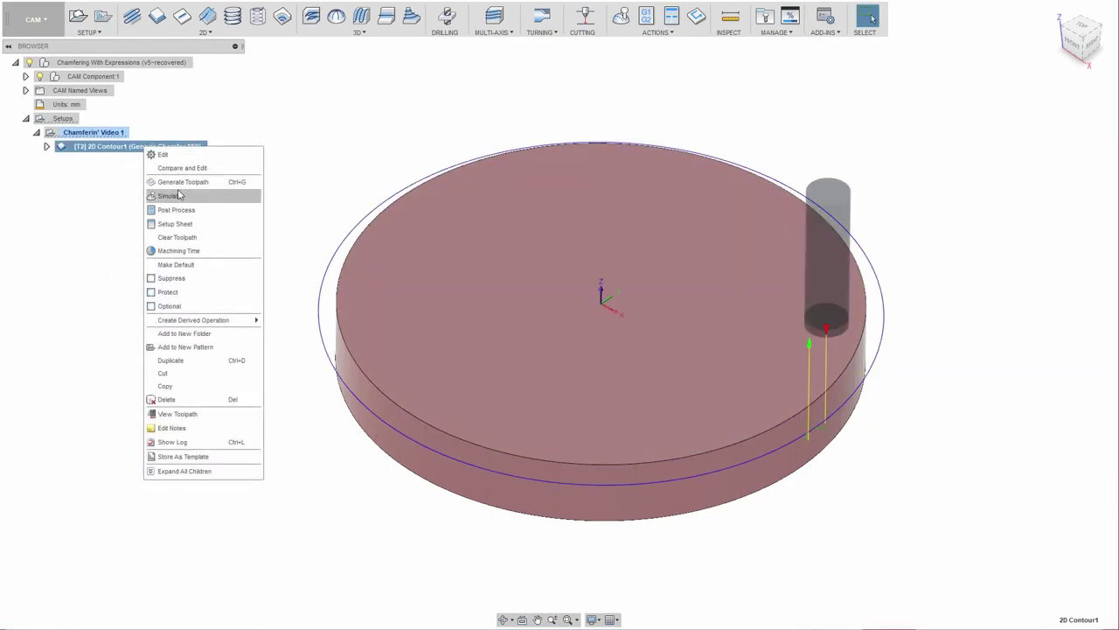
pyautogui.click(178, 195)
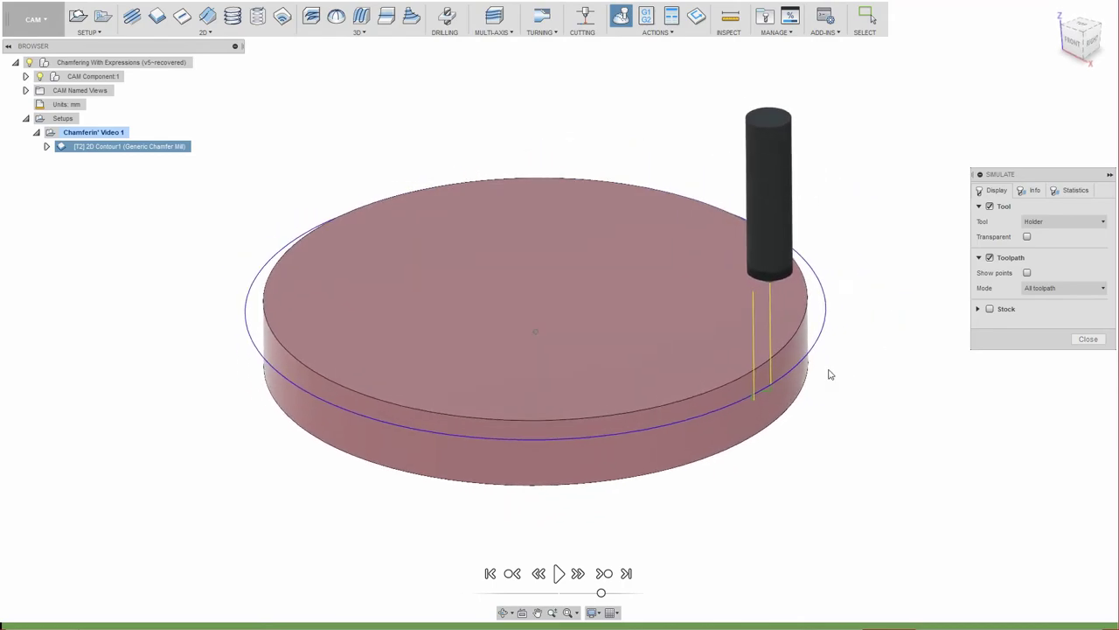
pyautogui.click(989, 258)
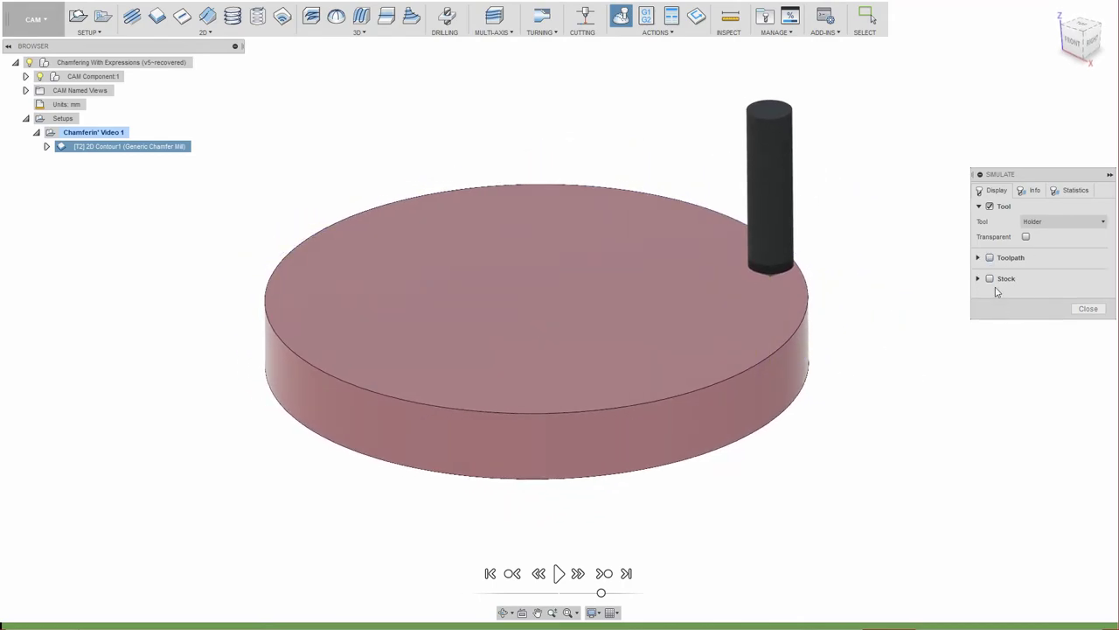
pyautogui.click(990, 278)
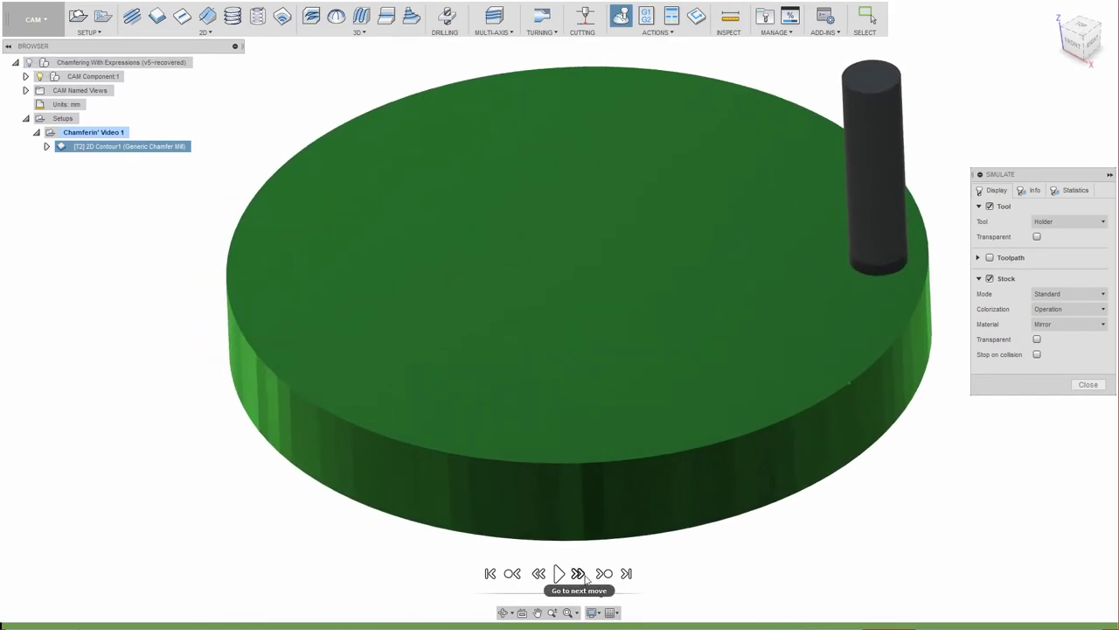
pyautogui.click(559, 574)
pyautogui.click(559, 574)
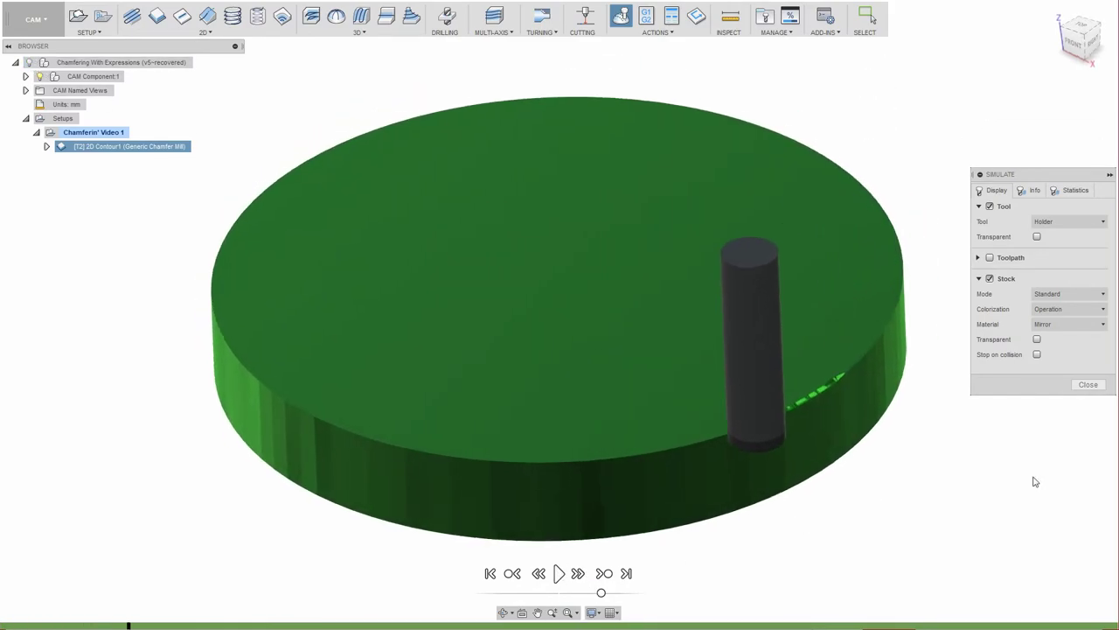
# Examine the cut chamfer and the position of the 60° tool against the stock edge from the side and above
pyautogui.keyDown('shift'); pyautogui.moveTo(805, 525); pyautogui.dragTo(981, 451, button='middle'); pyautogui.keyUp('shift')
pyautogui.scroll(10, 827, 464)
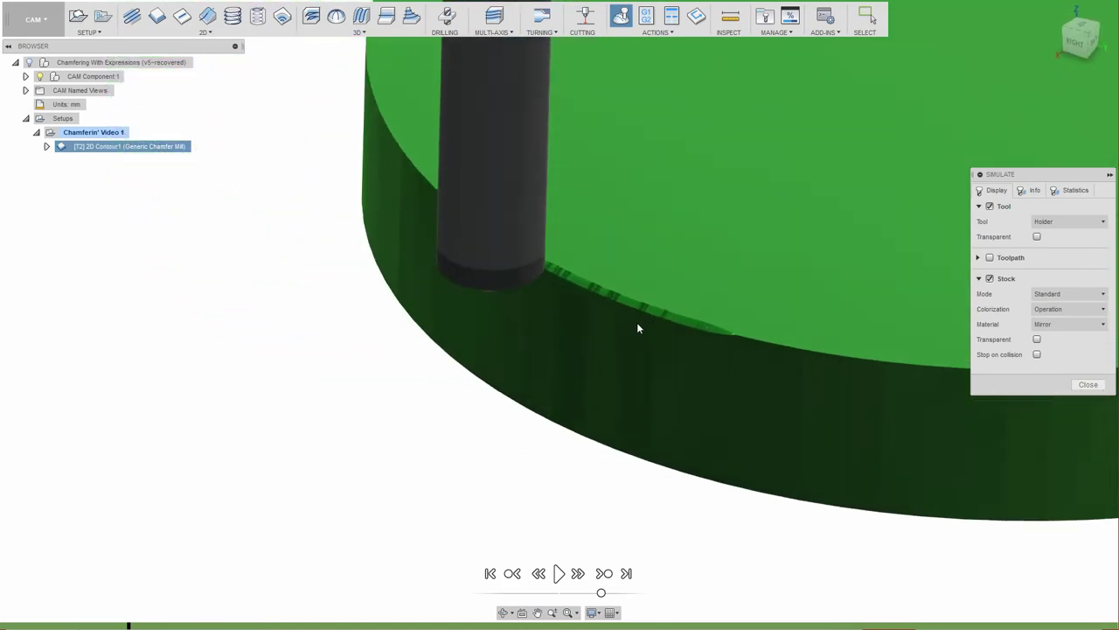
pyautogui.keyDown('shift'); pyautogui.moveTo(620, 316); pyautogui.dragTo(748, 316, button='middle'); pyautogui.keyUp('shift')
pyautogui.scroll(-5, 688, 345)
pyautogui.scroll(8, 747, 316)
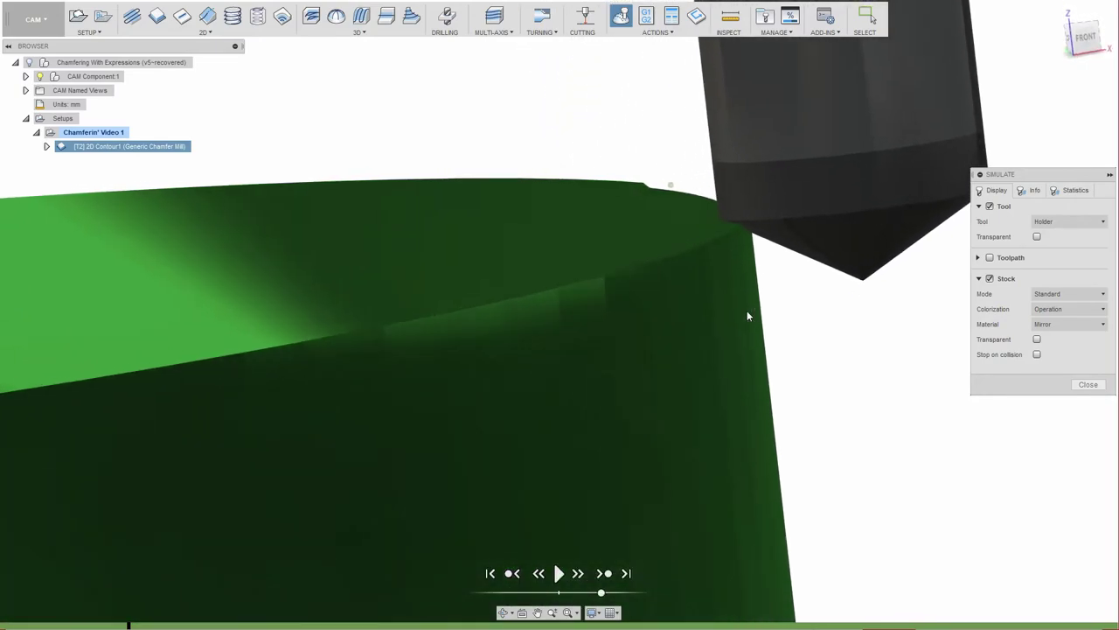
pyautogui.scroll(4, 748, 316)
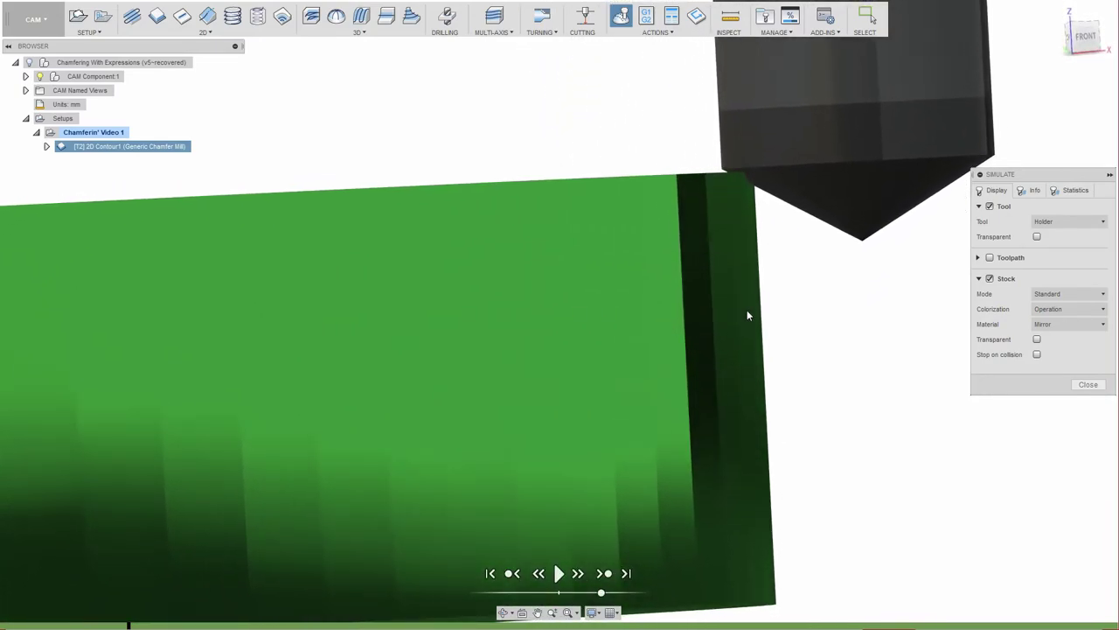
pyautogui.moveTo(752, 236)
pyautogui.keyDown('shift'); pyautogui.mouseDown(button='middle')
pyautogui.moveTo(736, 179)
pyautogui.moveTo(724, 179)
pyautogui.mouseUp(button='middle'); pyautogui.keyUp('shift')
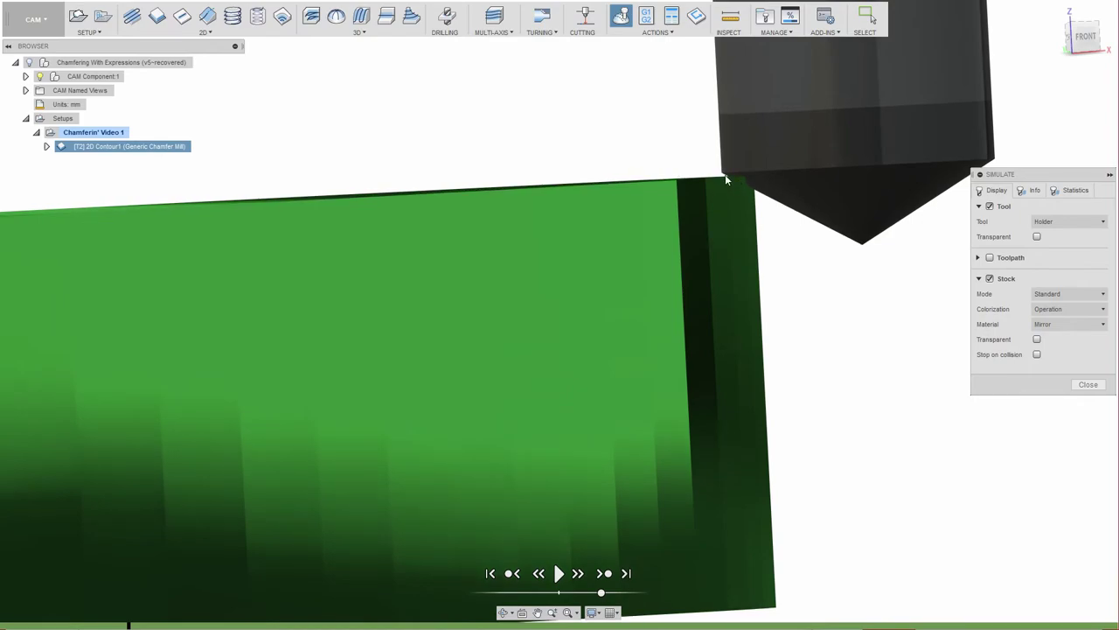
pyautogui.scroll(-6, 856, 181)
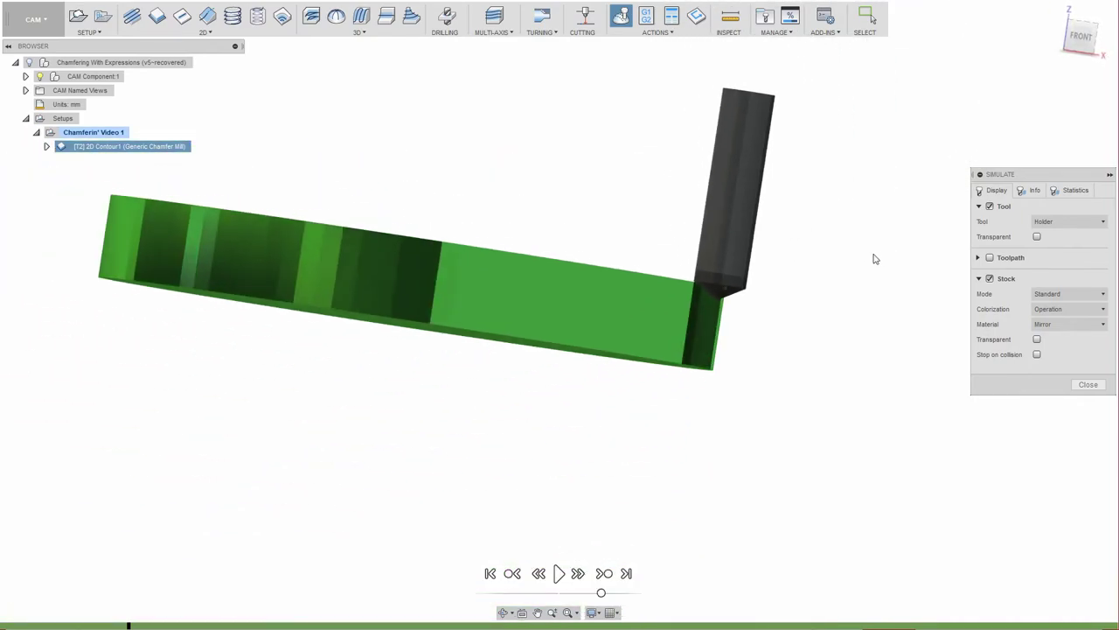
pyautogui.keyDown('shift'); pyautogui.moveTo(778, 311); pyautogui.dragTo(915, 382, button='middle'); pyautogui.keyUp('shift')
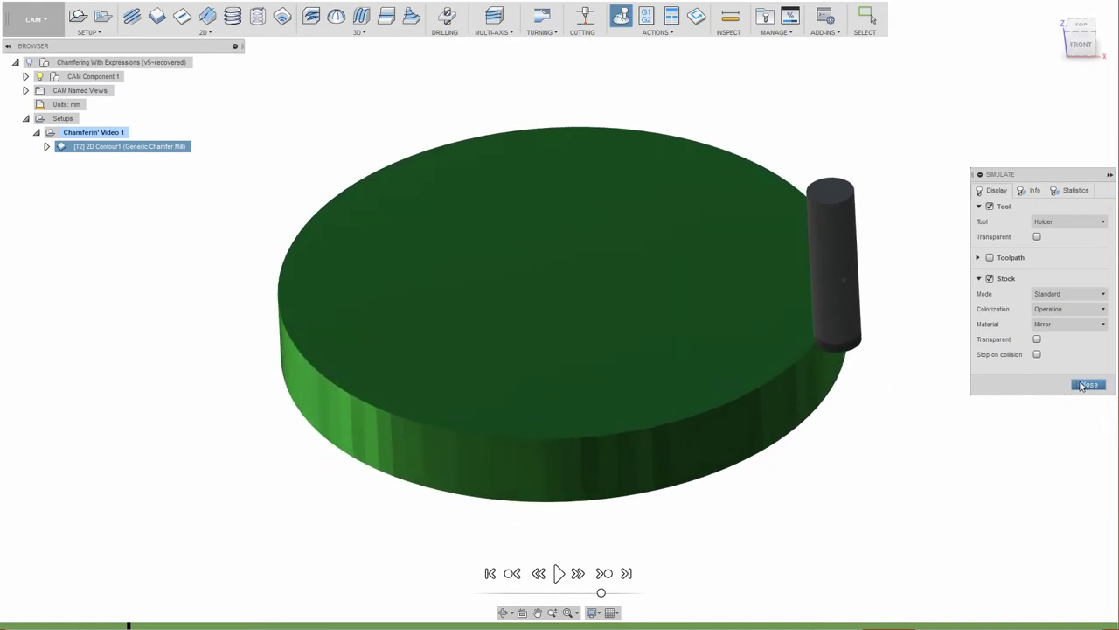
# Close the simulation and turn the document's model visibility back on
pyautogui.click(1088, 383)
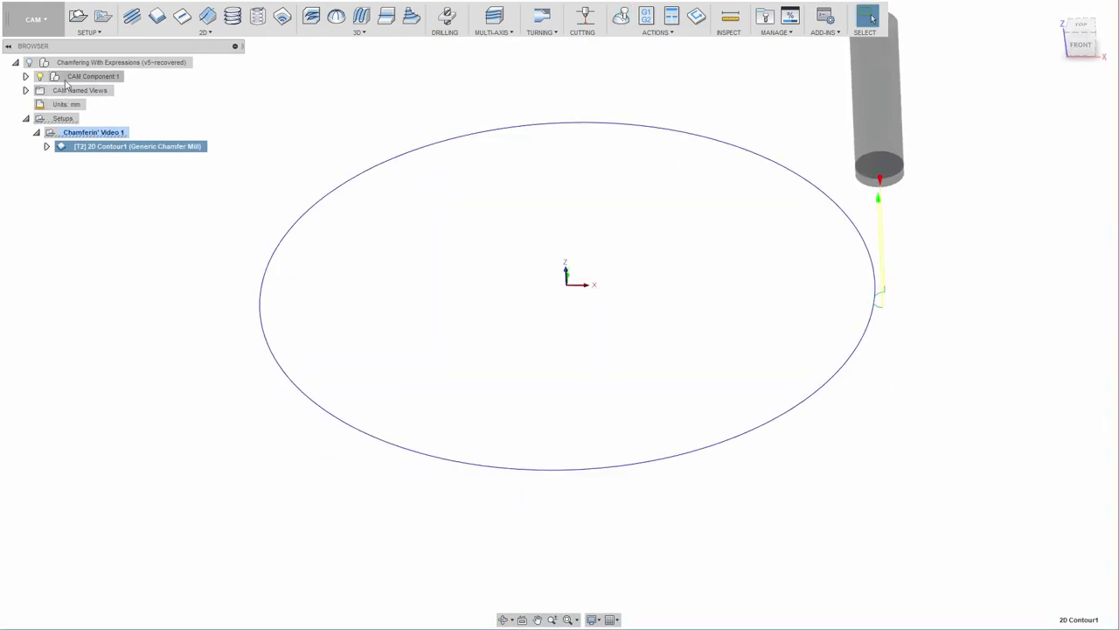
pyautogui.click(31, 62)
pyautogui.click(989, 343)
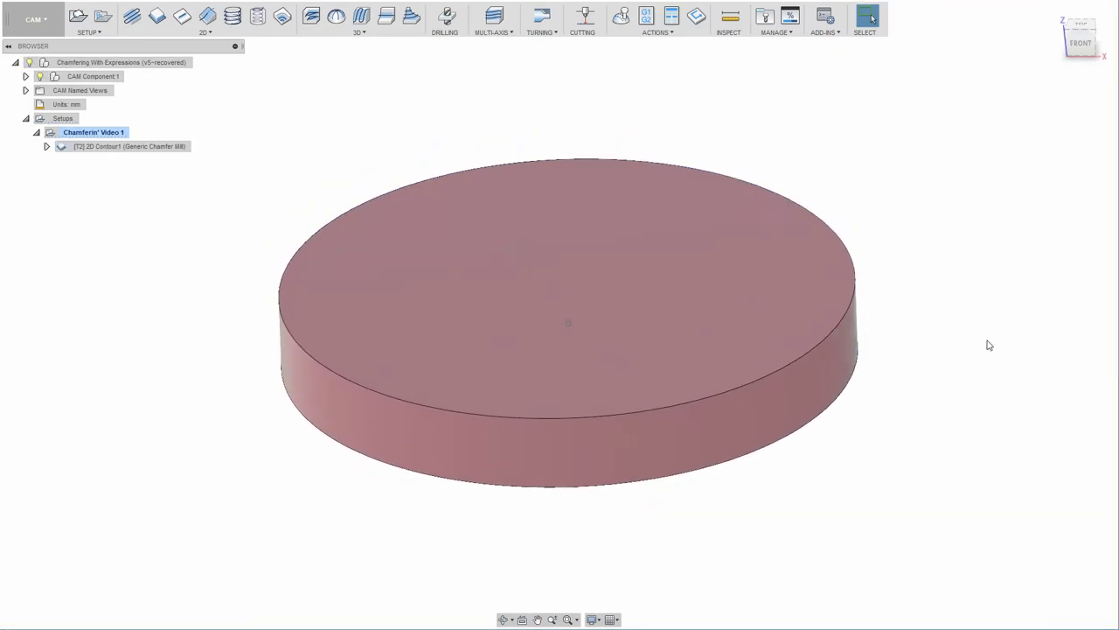
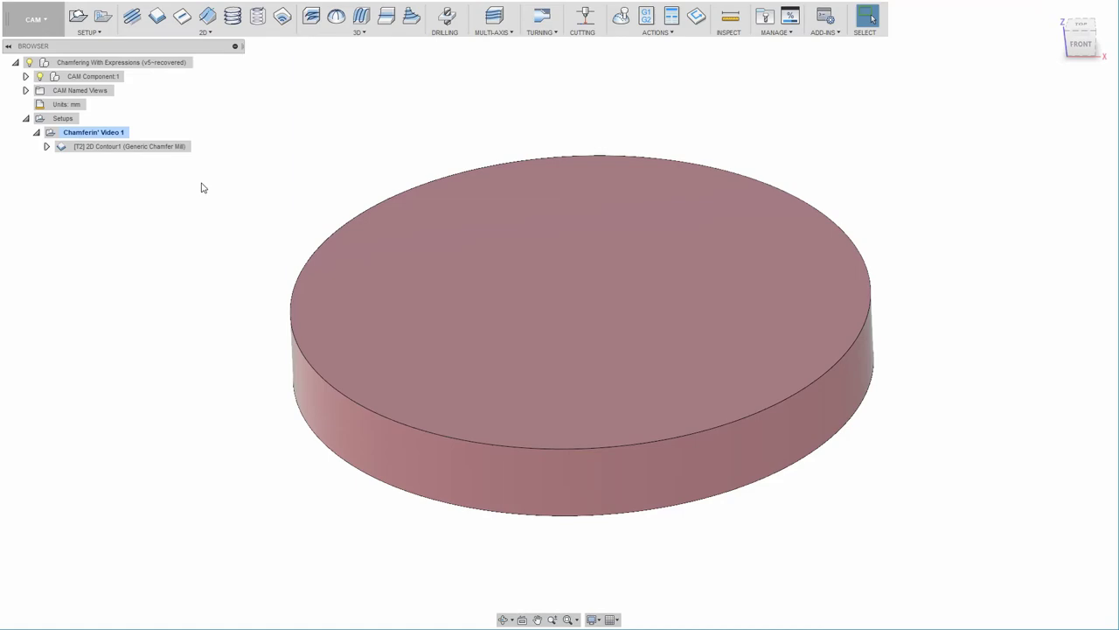
# Edit 2D Contour1 and assign it tool 4 - Ø1/4" 45° chamfer mill (Back Chamfer Mill)
pyautogui.rightClick(151, 148)
pyautogui.click(175, 155)
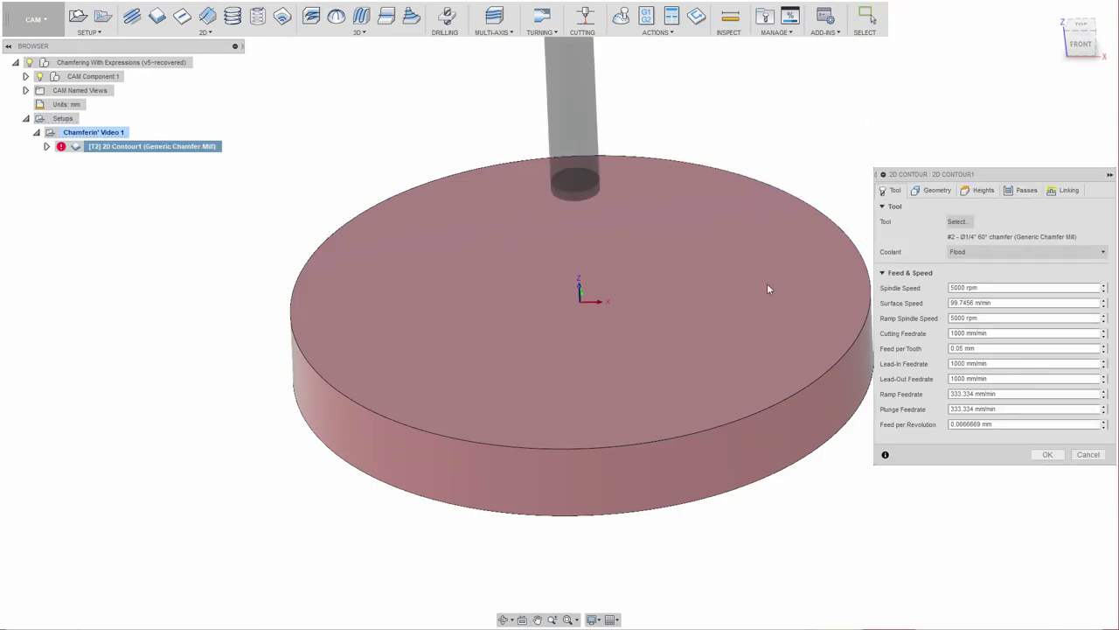
pyautogui.click(955, 222)
pyautogui.click(373, 91)
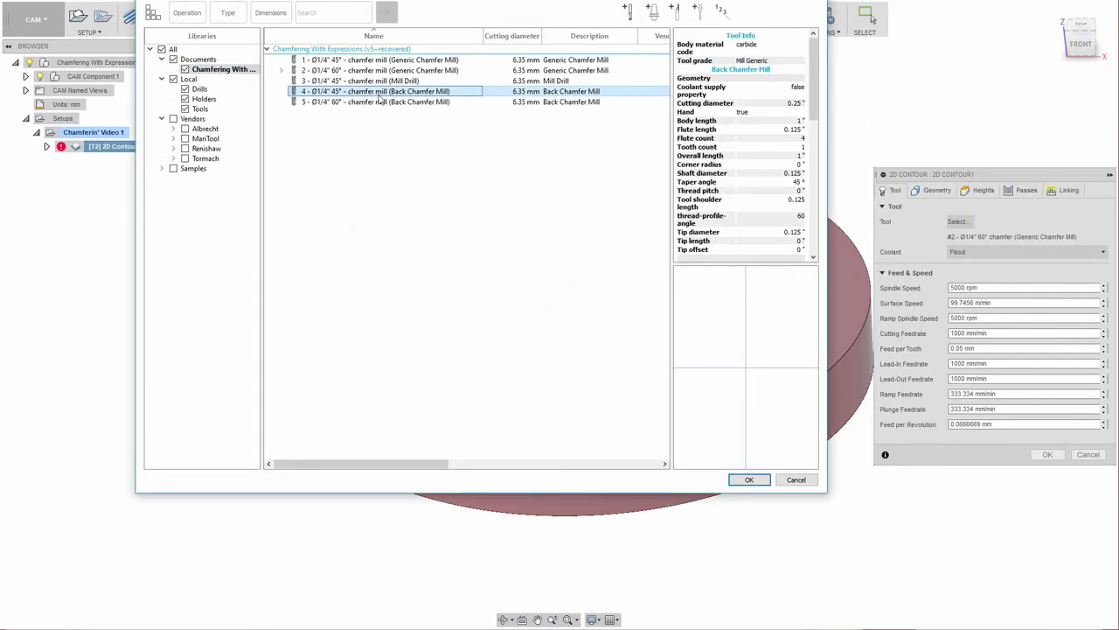
pyautogui.click(750, 480)
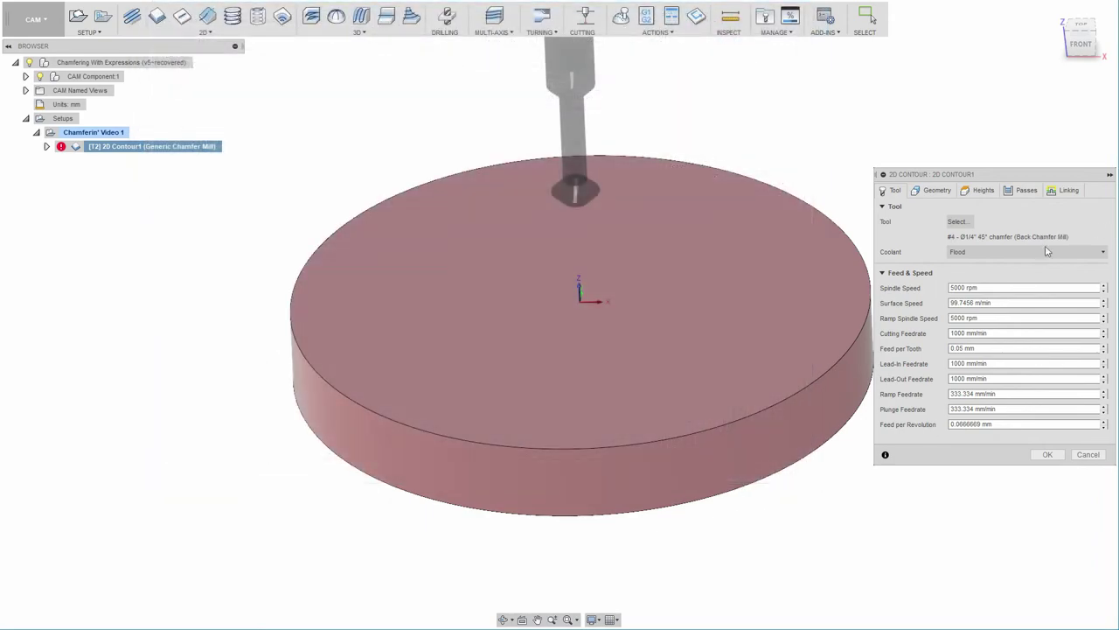
# Replace the top edge contour selection with the disc's bottom circular edge
pyautogui.click(938, 191)
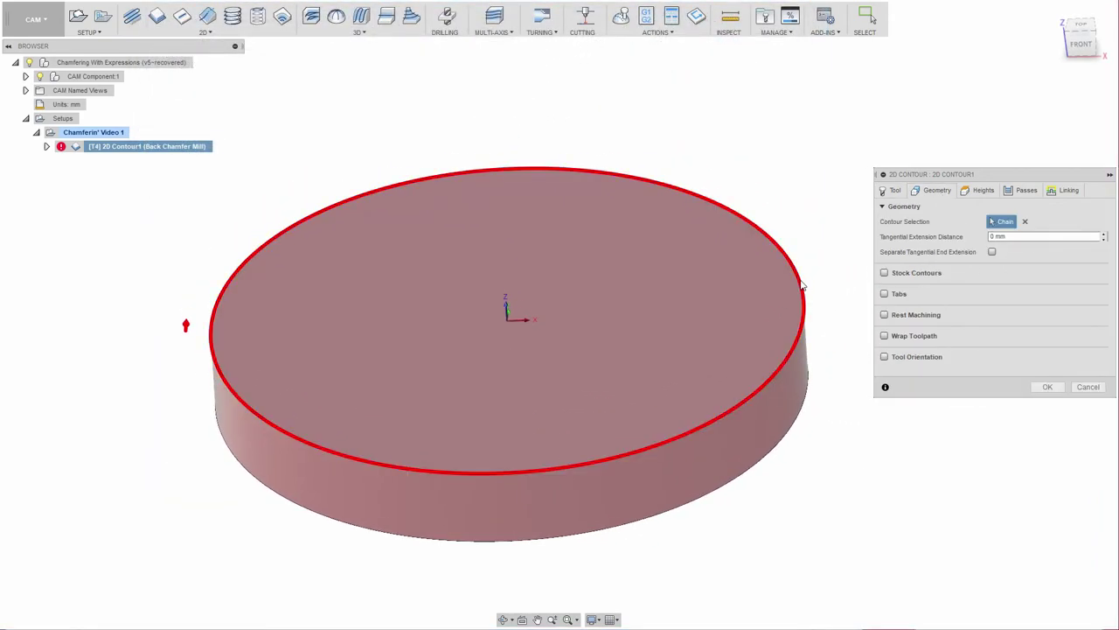
pyautogui.click(805, 291)
pyautogui.click(918, 328)
pyautogui.click(810, 422)
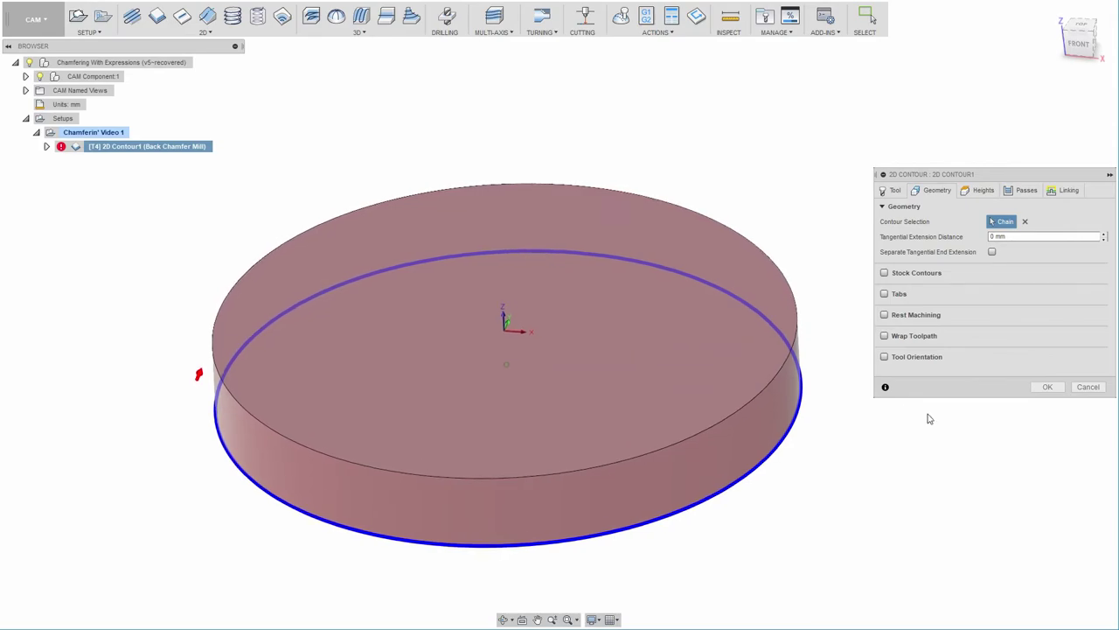
# Check the operation's Chamfer Tip Offset and enable Stock to Leave for its passes
pyautogui.click(1025, 191)
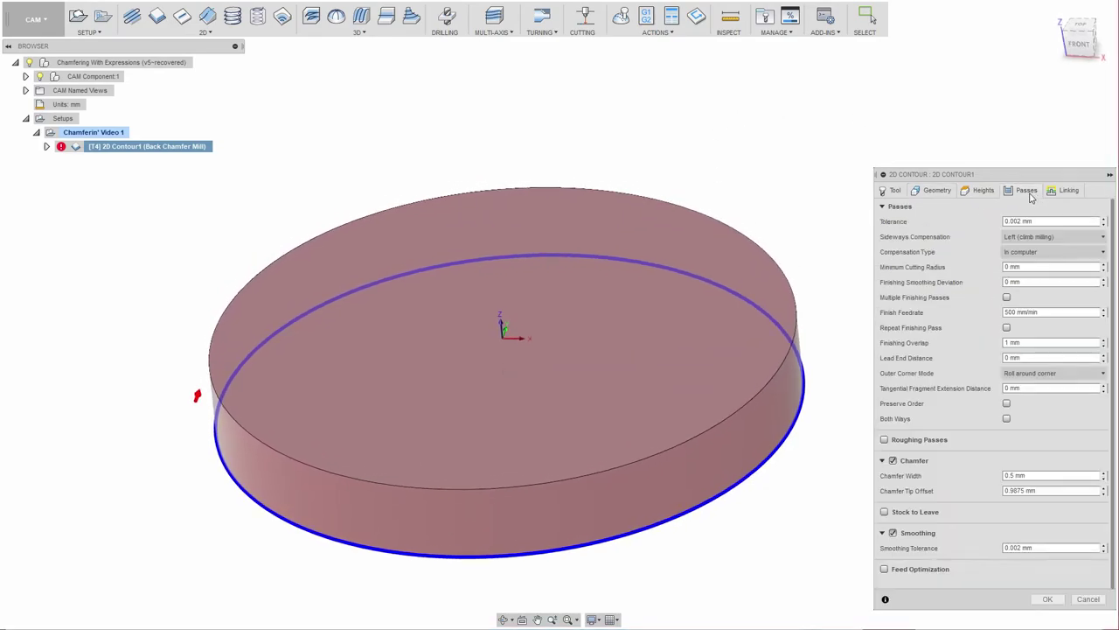
pyautogui.click(1041, 492)
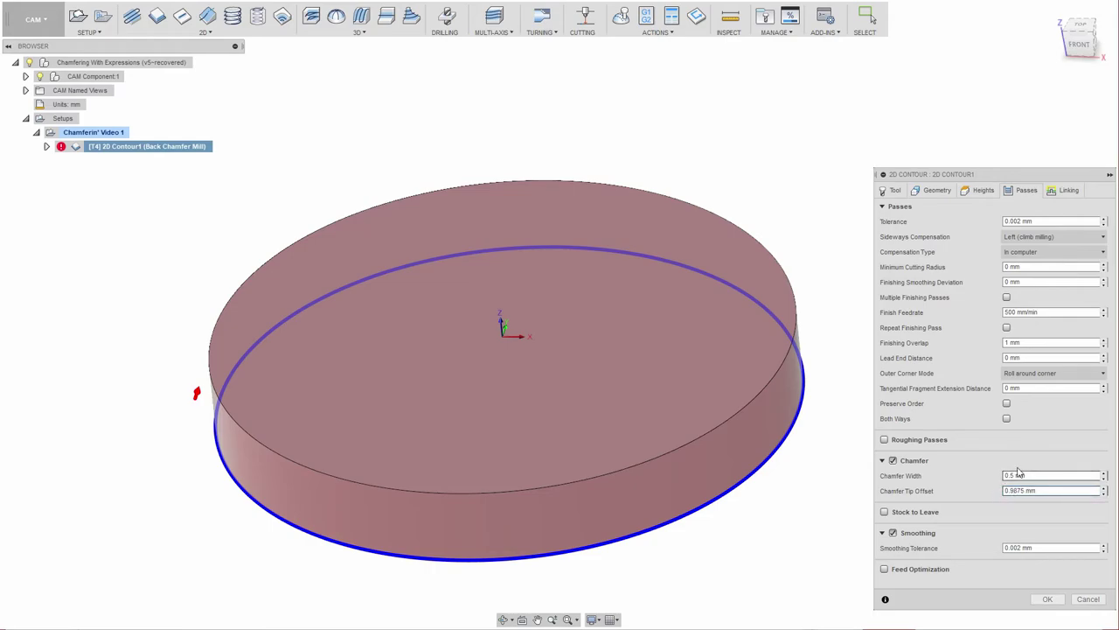
pyautogui.press('Return')
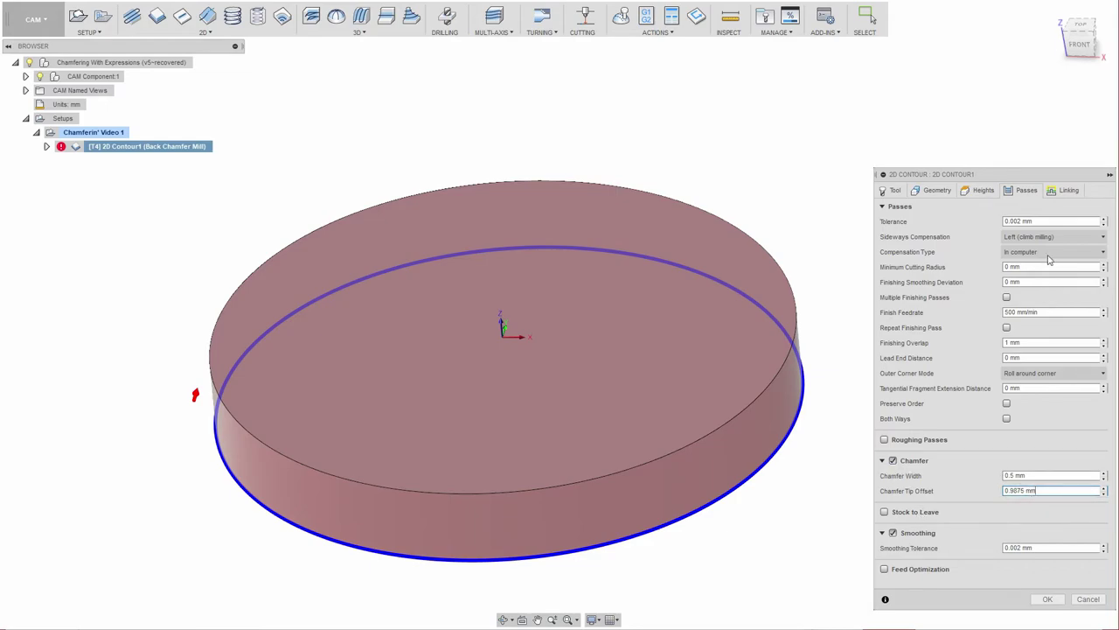
pyautogui.click(885, 512)
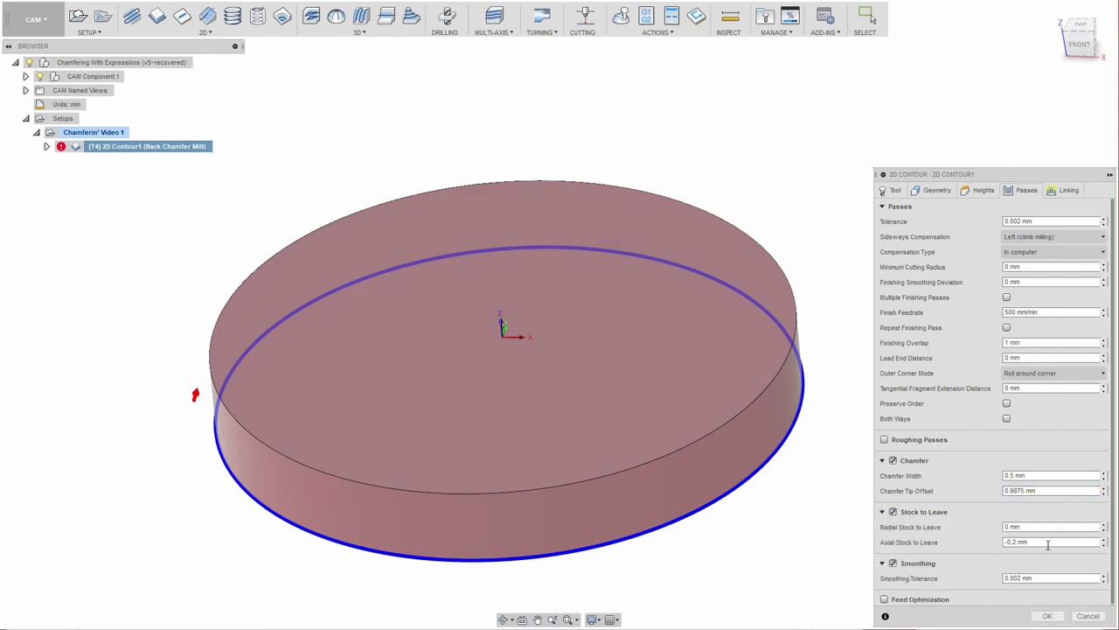
# Review the Axial Stock to Leave expression against the back-chamfering formula in the Notepad notes, and accept the 2D Contour1 edits
pyautogui.rightClick(1059, 542)
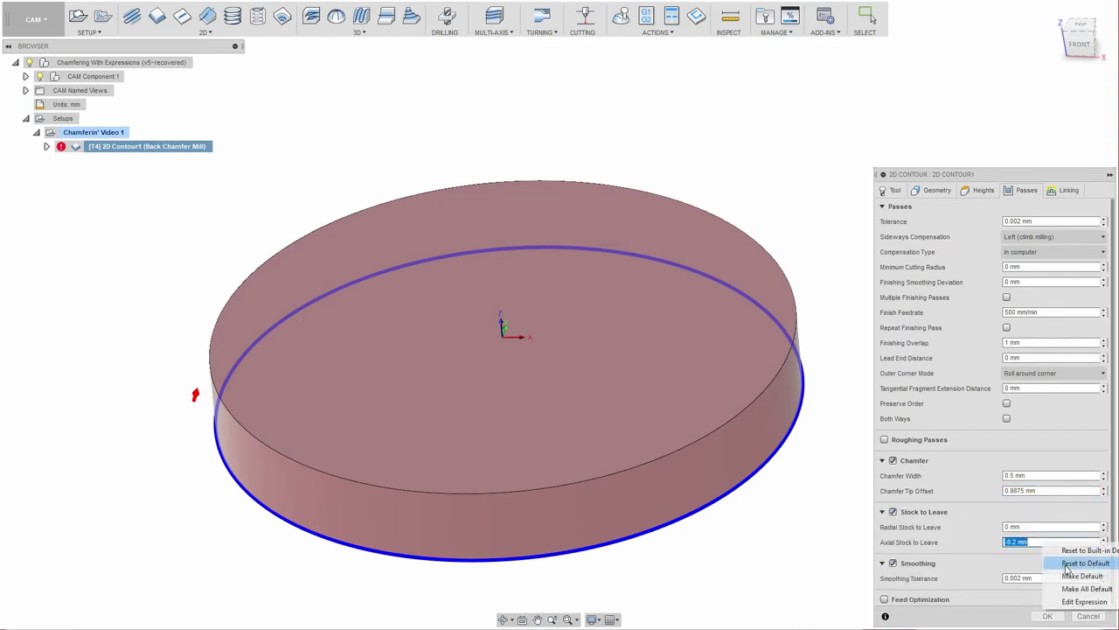
pyautogui.click(1082, 601)
pyautogui.moveTo(650, 229); pyautogui.dragTo(789, 183)
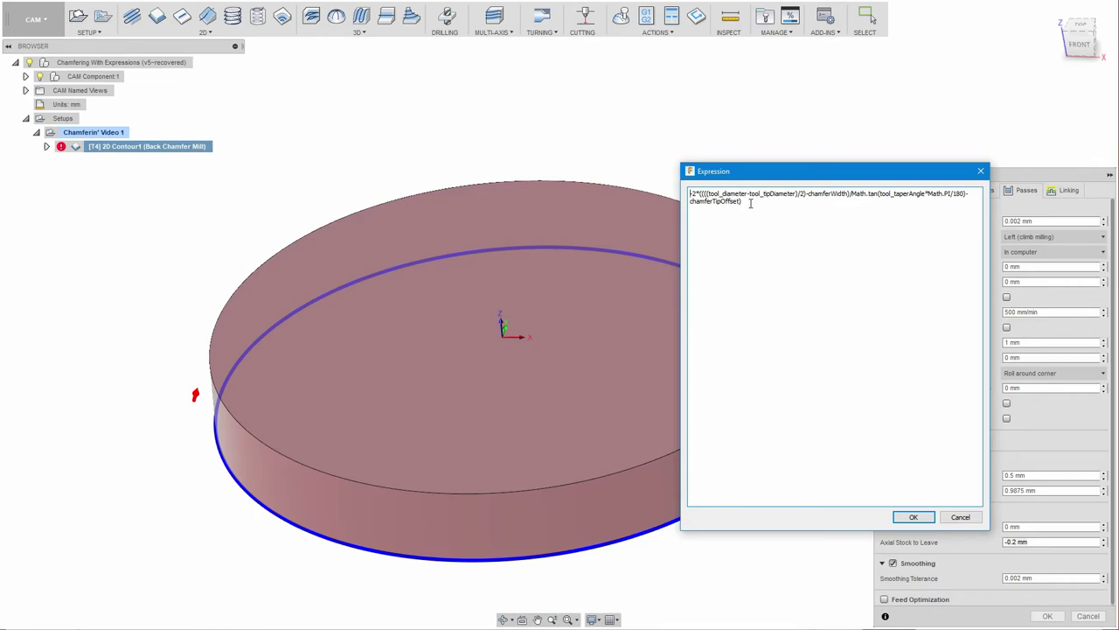
pyautogui.moveTo(770, 211); pyautogui.dragTo(669, 188)
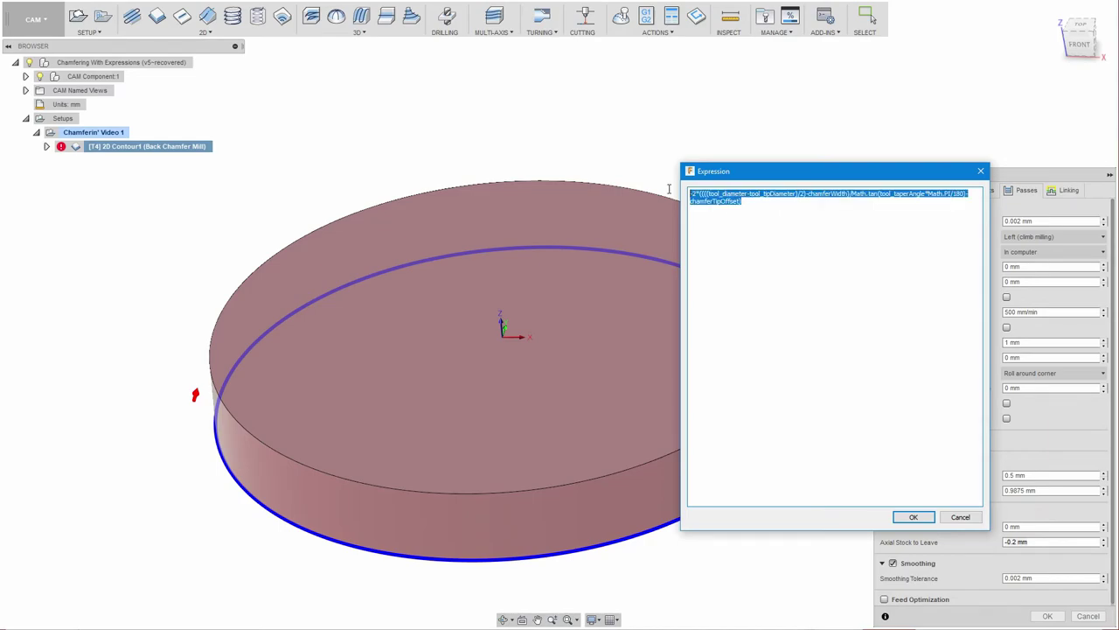
pyautogui.hotkey('alt', 'Tab')
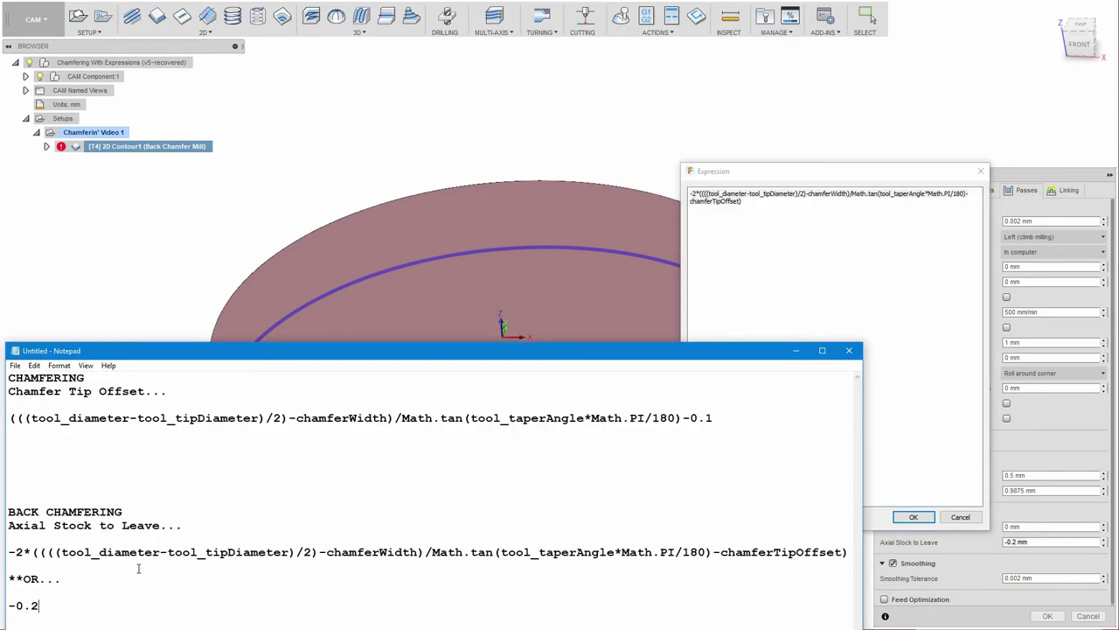
pyautogui.click(749, 201)
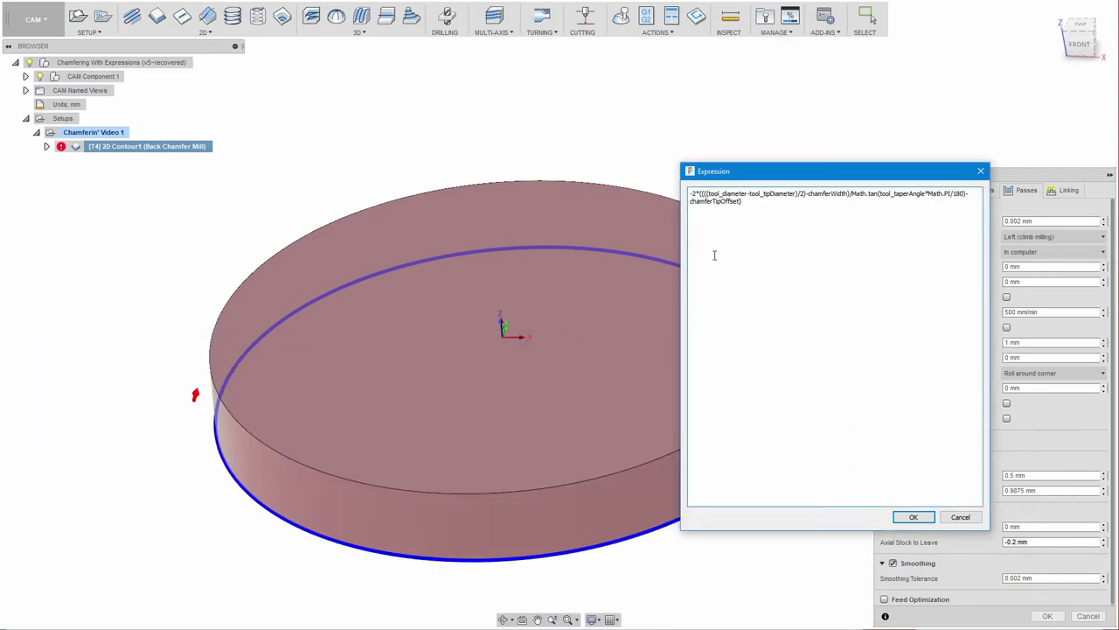
pyautogui.click(931, 518)
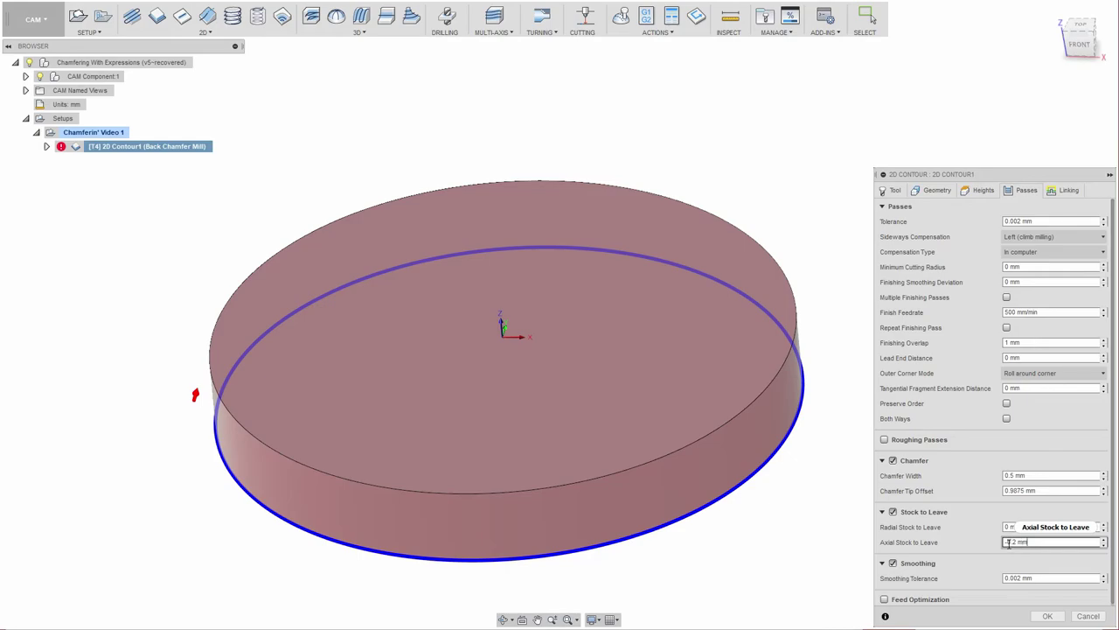
pyautogui.moveTo(1016, 546)
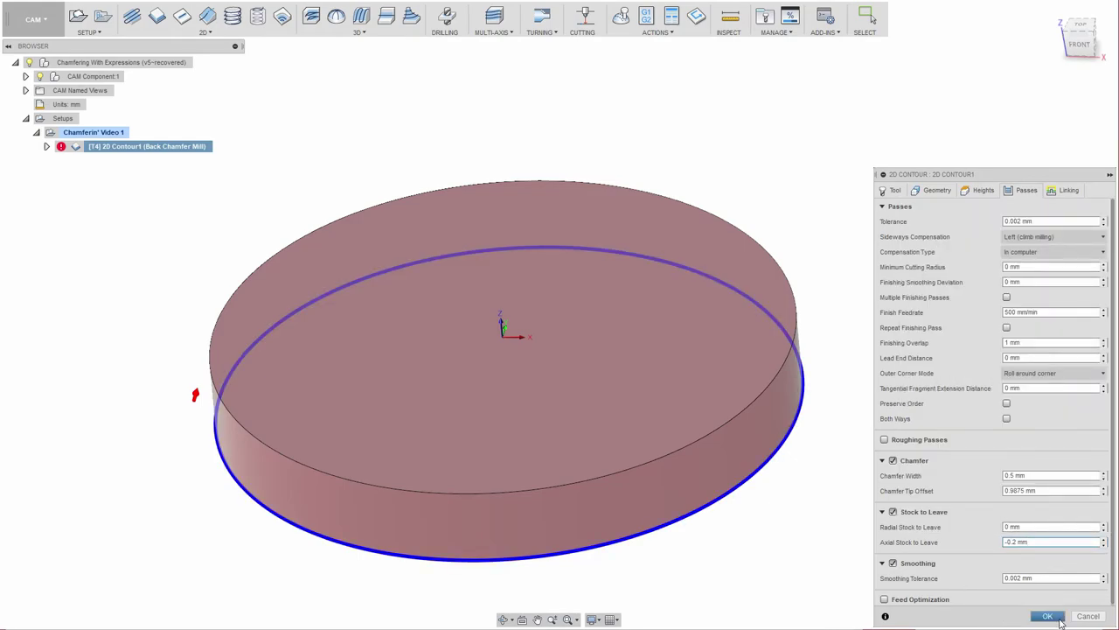
pyautogui.click(1049, 617)
# Simulate 2D Contour1 and inspect how the 45° back chamfer mill meets the disc's bottom edge, closing the simulation at the end
pyautogui.rightClick(159, 147)
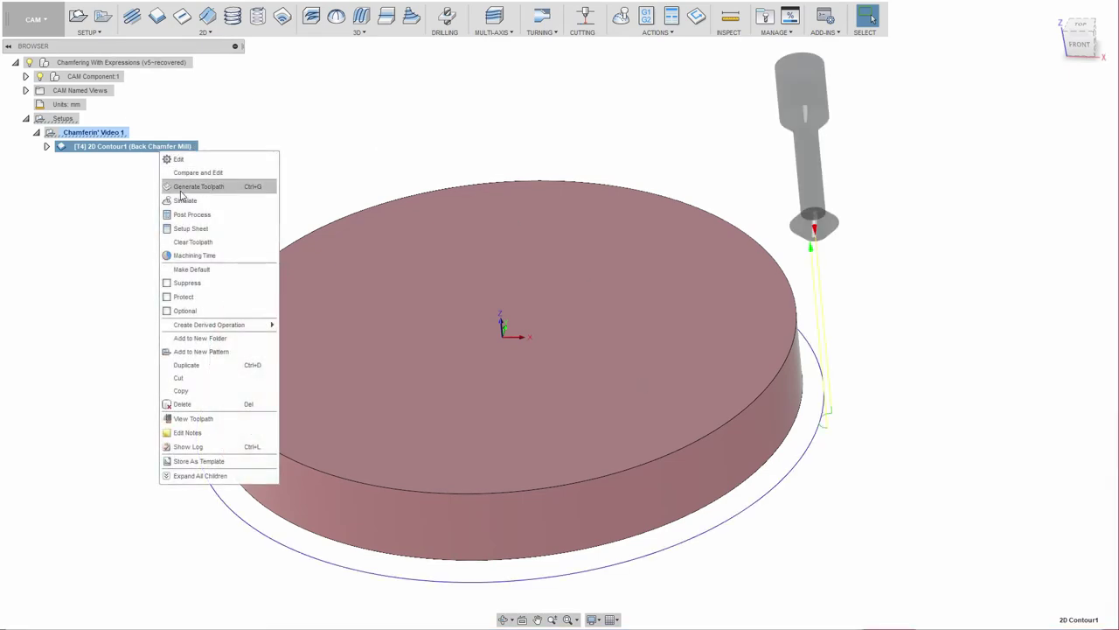
pyautogui.click(209, 203)
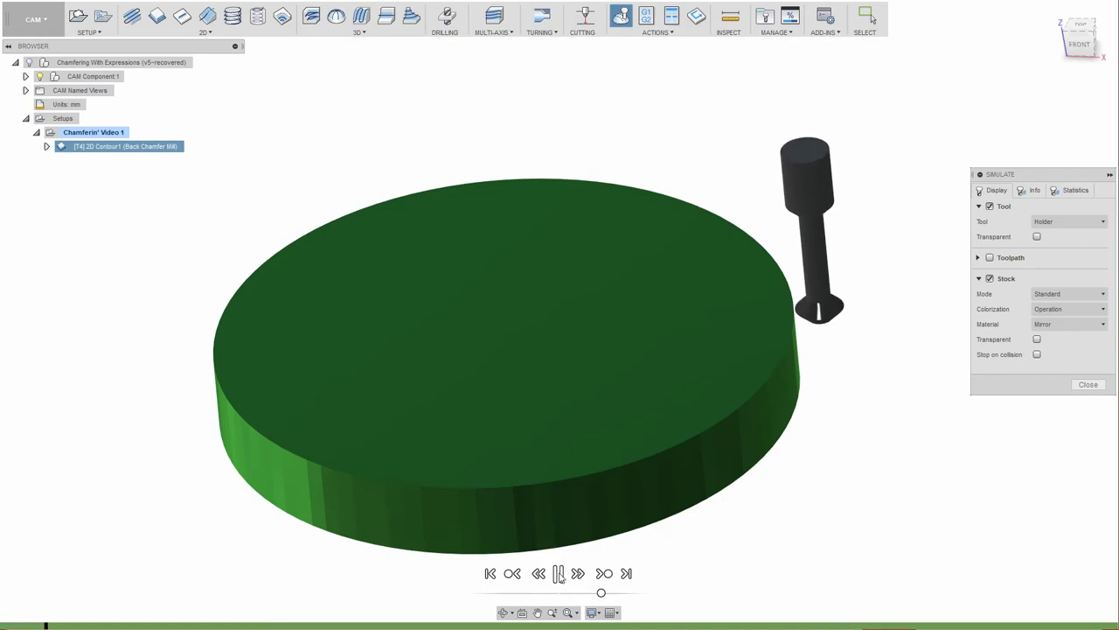
pyautogui.scroll(10, 612, 445)
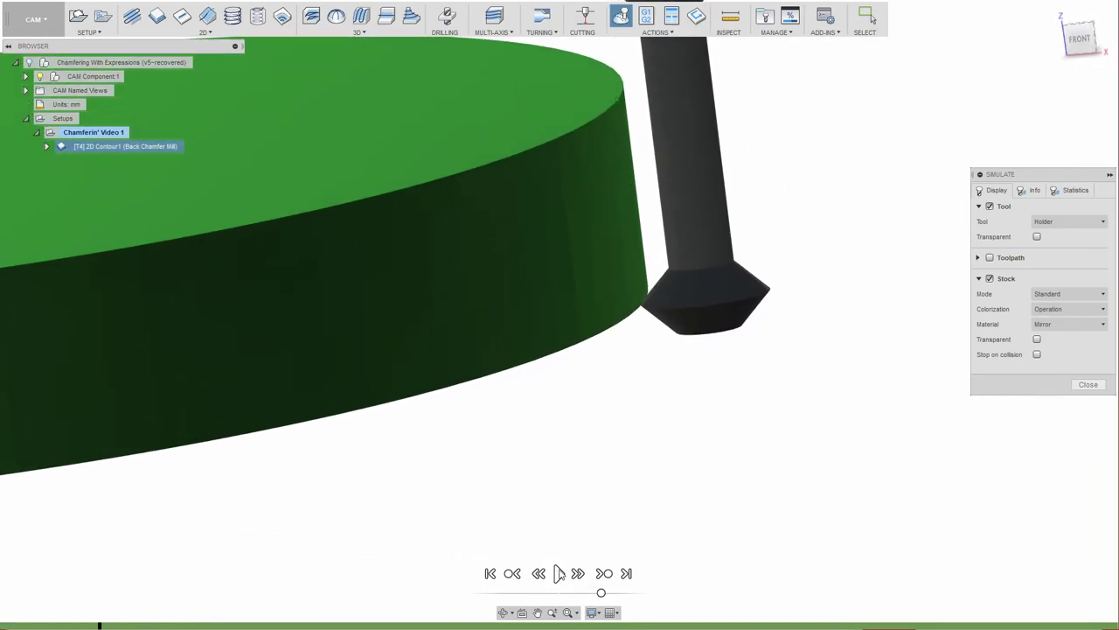
pyautogui.scroll(3, 522, 419)
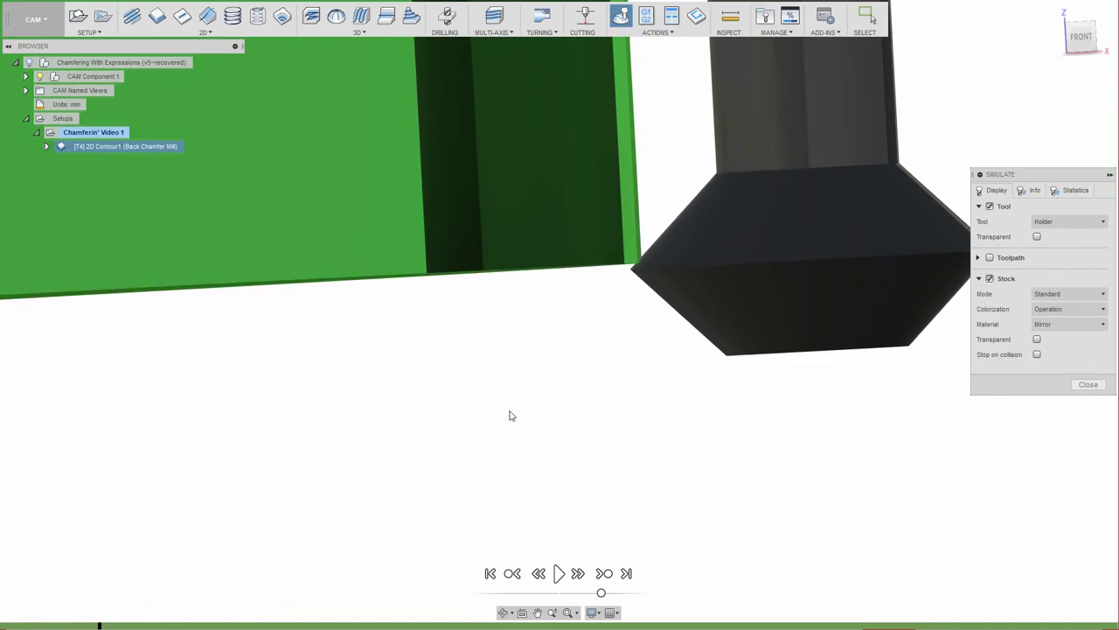
pyautogui.keyDown('shift'); pyautogui.moveTo(510, 414); pyautogui.dragTo(669, 469, button='middle'); pyautogui.keyUp('shift')
pyautogui.press('space')
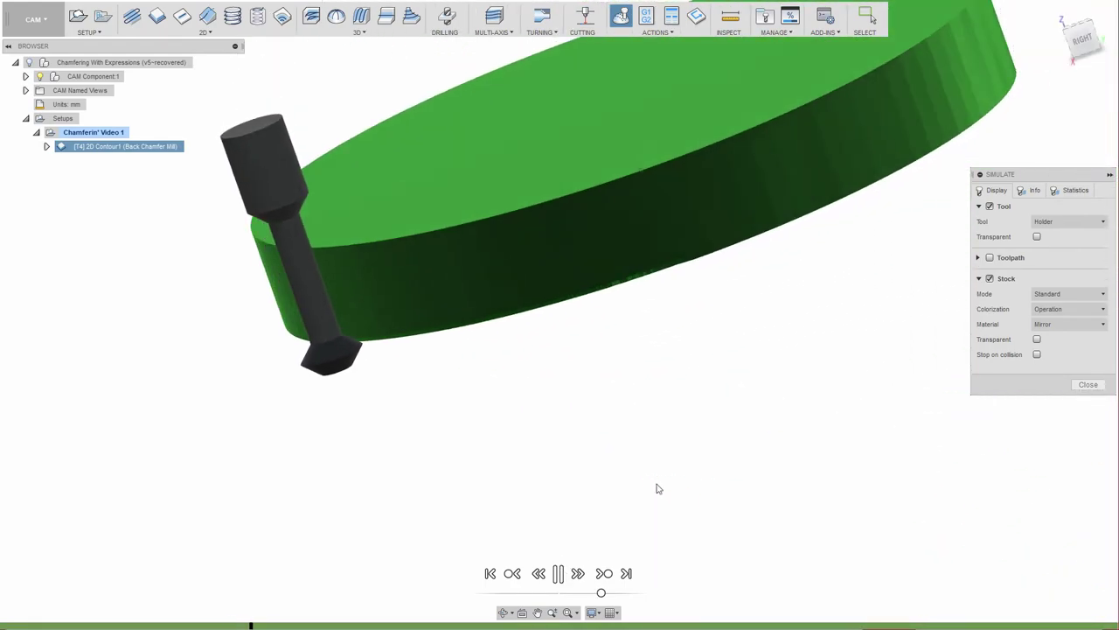
pyautogui.press('space')
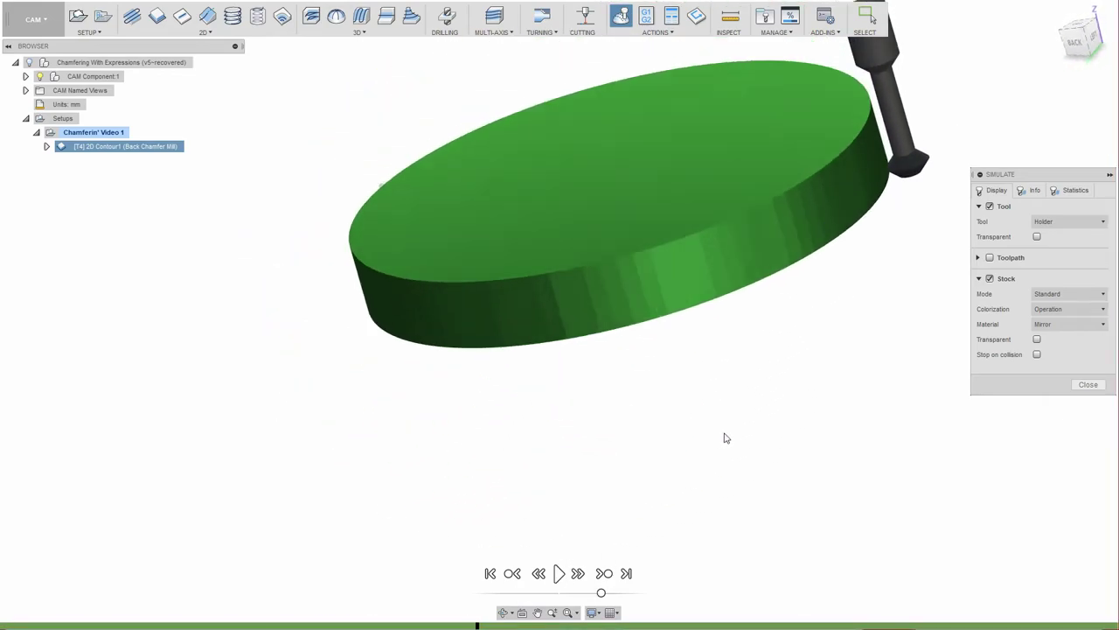
pyautogui.click(1085, 386)
# Assign tool 5 - Ø1/4" 60° chamfer mill (Back Chamfer Mill) to 2D Contour1 and regenerate its toolpath
pyautogui.doubleClick(131, 147)
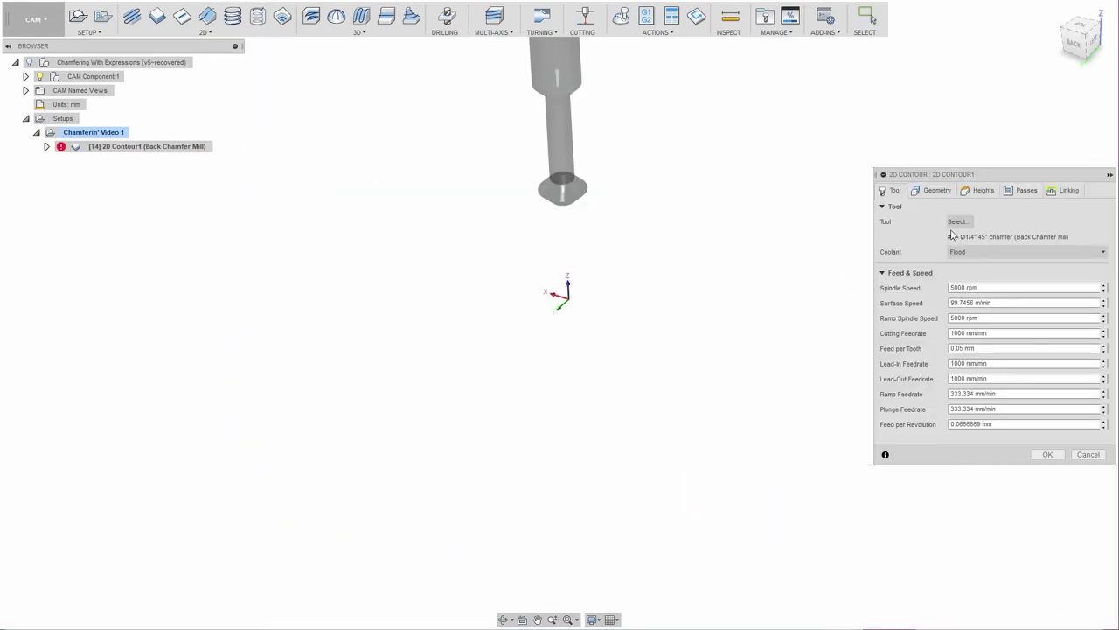
pyautogui.click(971, 225)
pyautogui.click(376, 102)
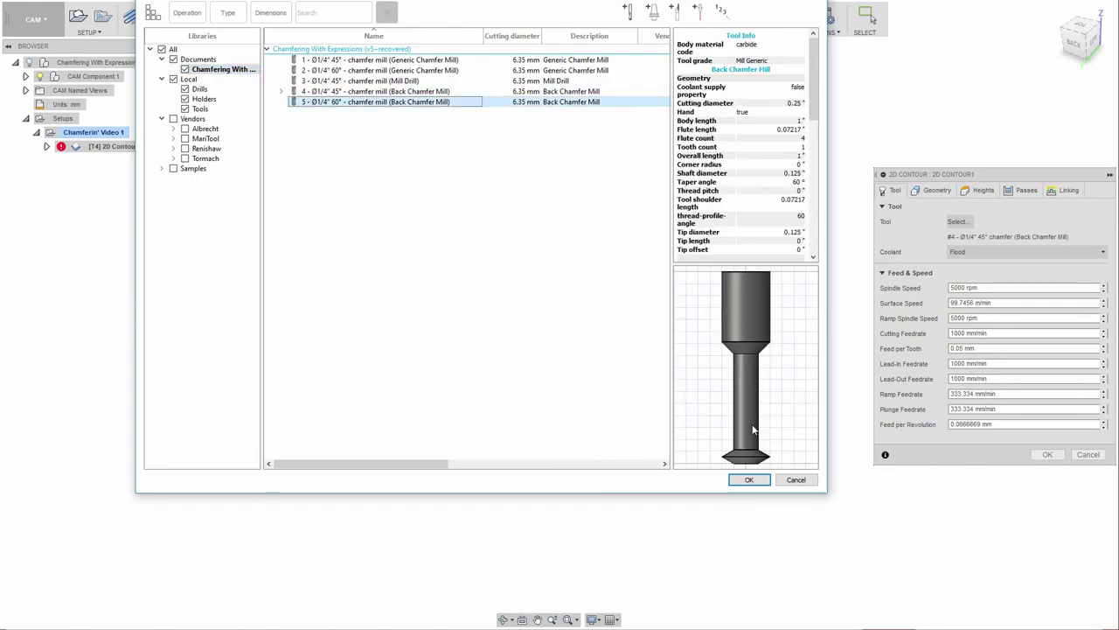
pyautogui.click(750, 480)
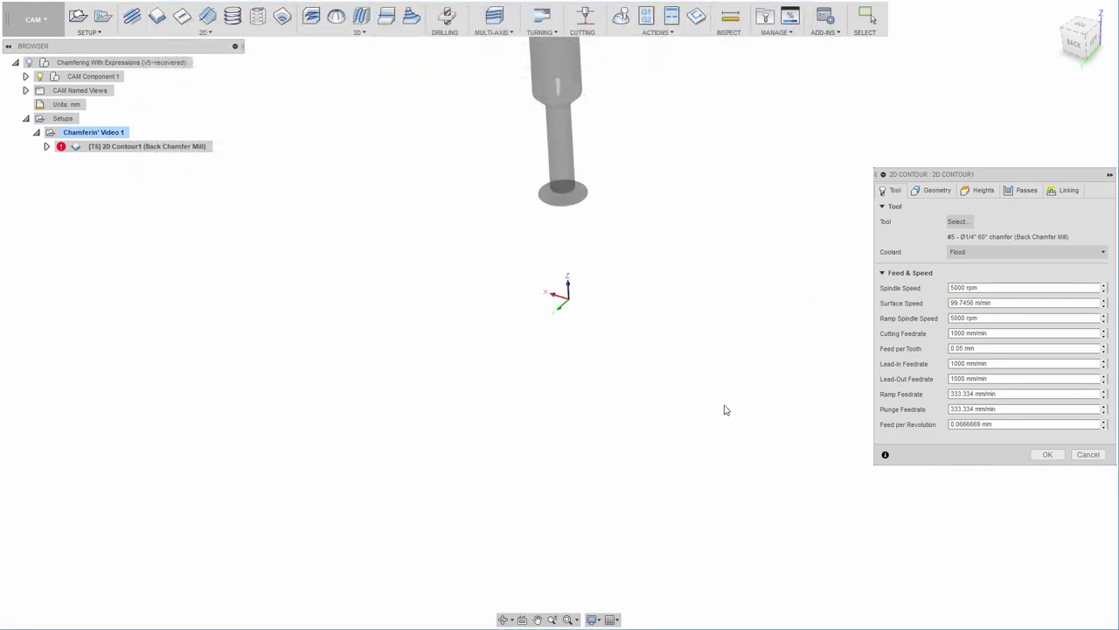
pyautogui.click(1049, 455)
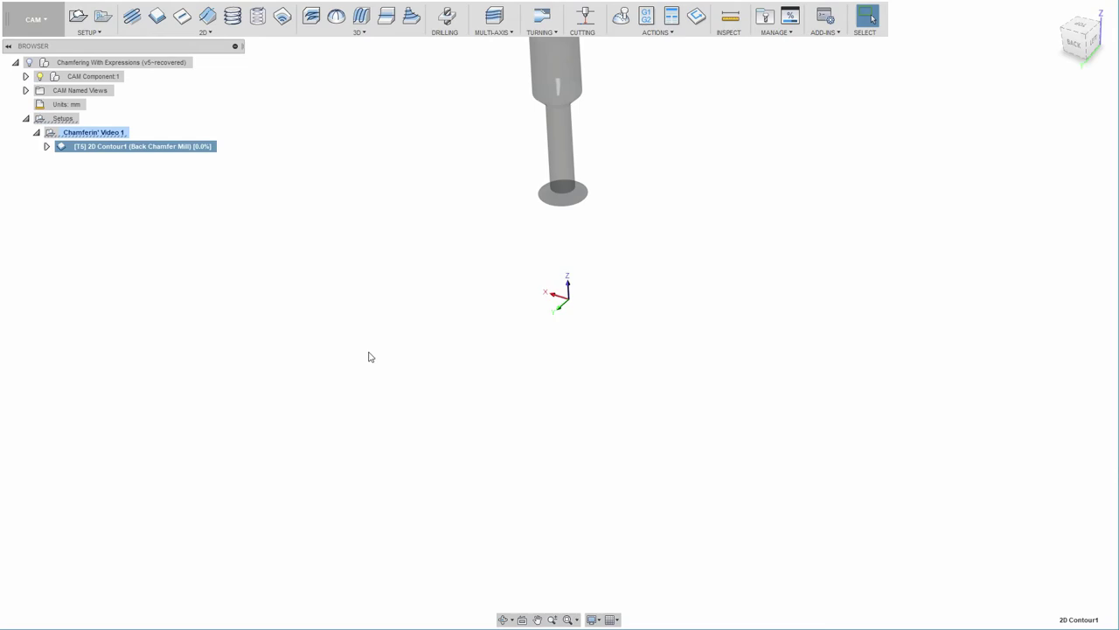
# Simulate 2D Contour1 with the 60° back chamfer mill, inspect its contact with the disc's bottom edge, and close the simulation
pyautogui.rightClick(149, 149)
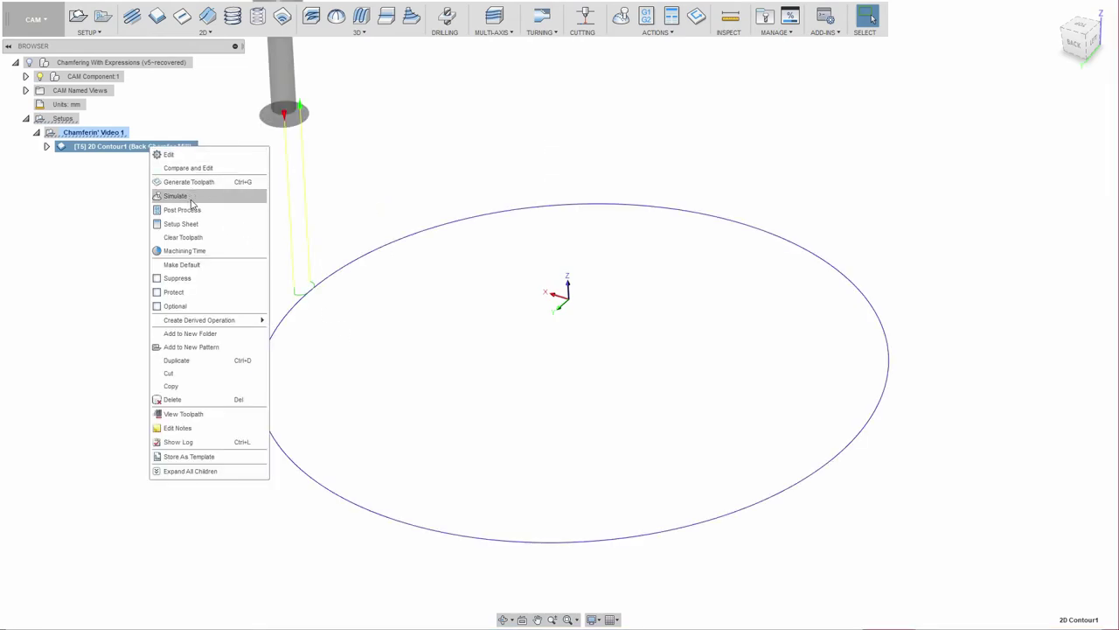
pyautogui.click(176, 196)
pyautogui.click(560, 573)
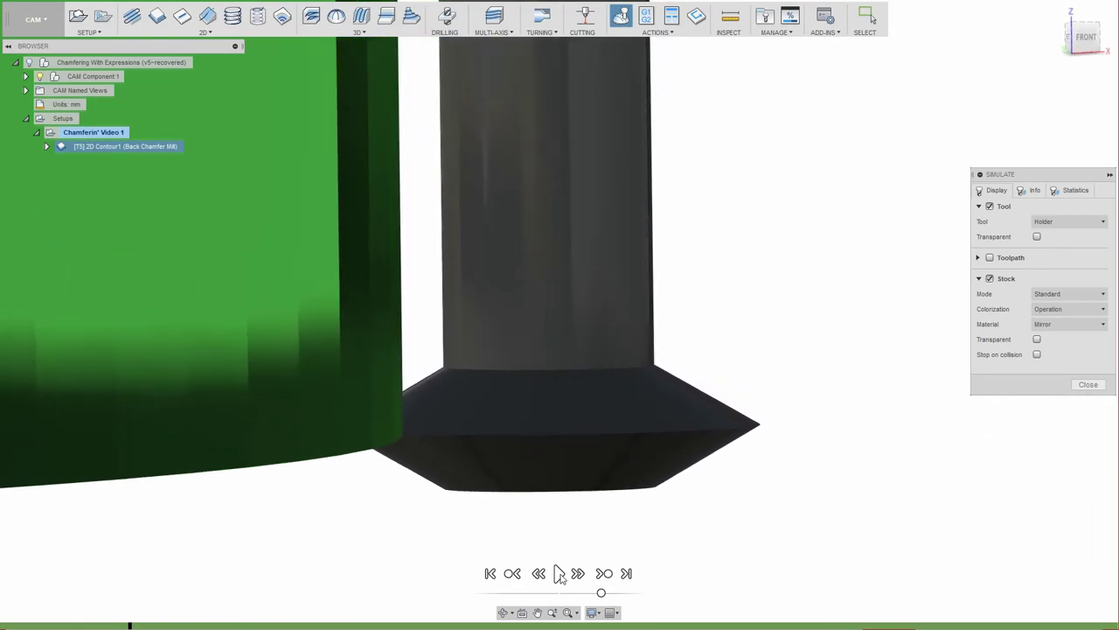
pyautogui.click(559, 576)
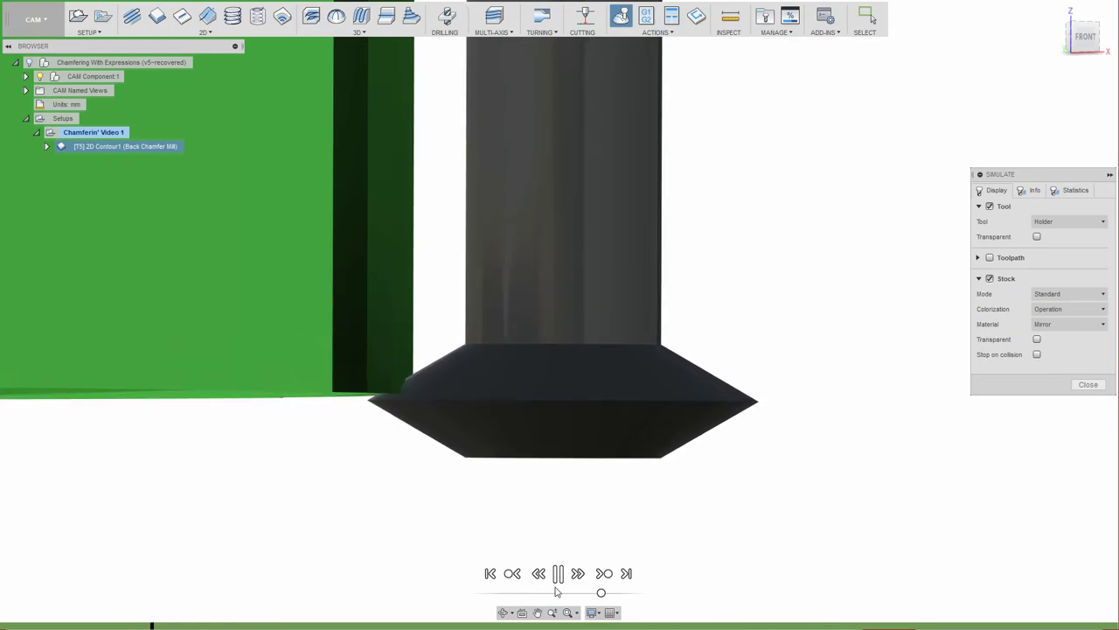
pyautogui.click(577, 575)
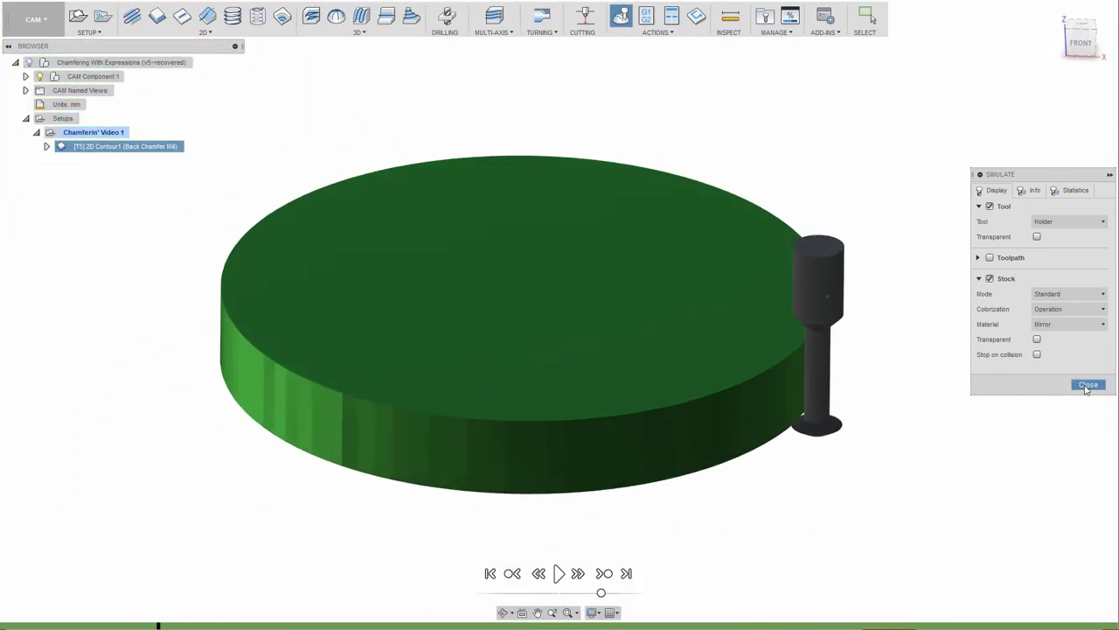
pyautogui.click(1088, 383)
# Turn the document's model visibility back on and open the passes settings of 2D Contour1 for editing
pyautogui.click(225, 184)
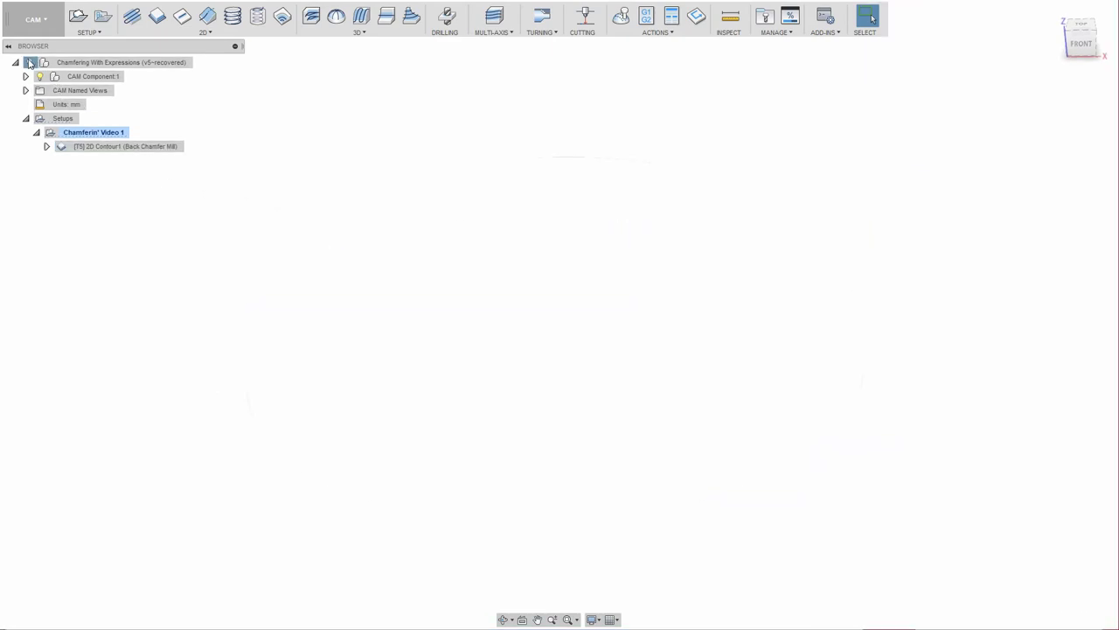
pyautogui.doubleClick(138, 147)
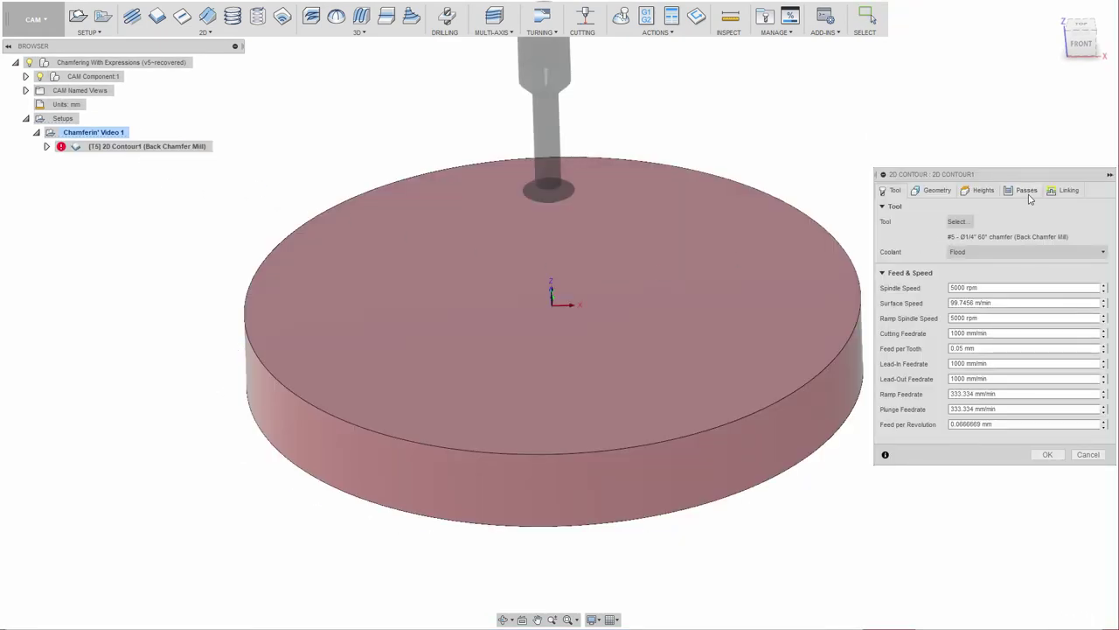
pyautogui.click(1026, 192)
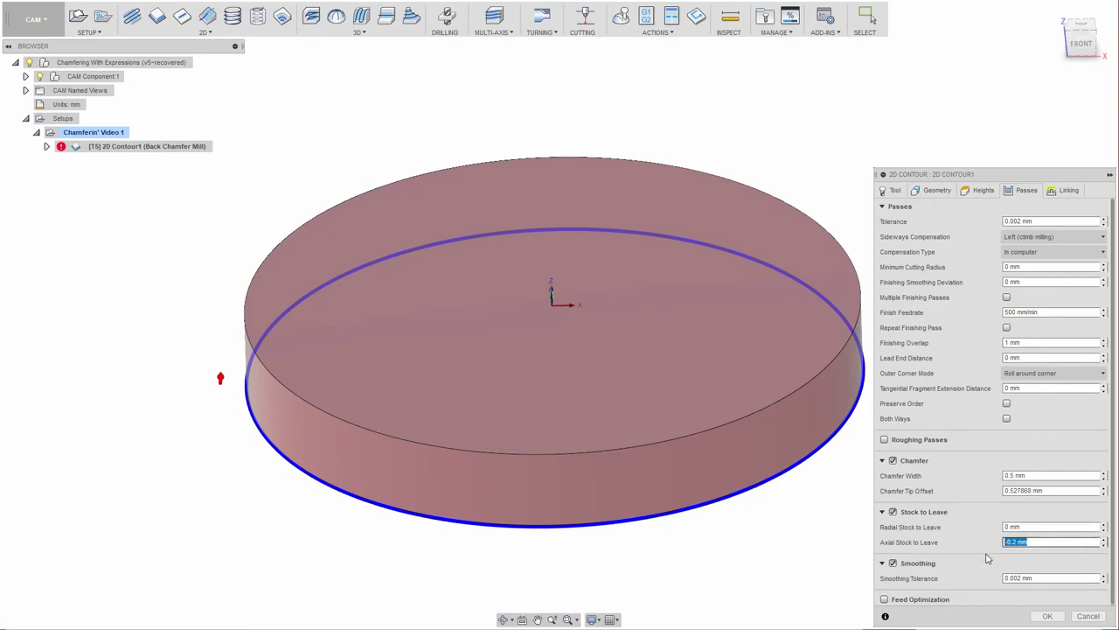
# Examine the expressions behind Axial Stock to Leave and Chamfer Tip Offset, leaving each without changes
pyautogui.click(1022, 541)
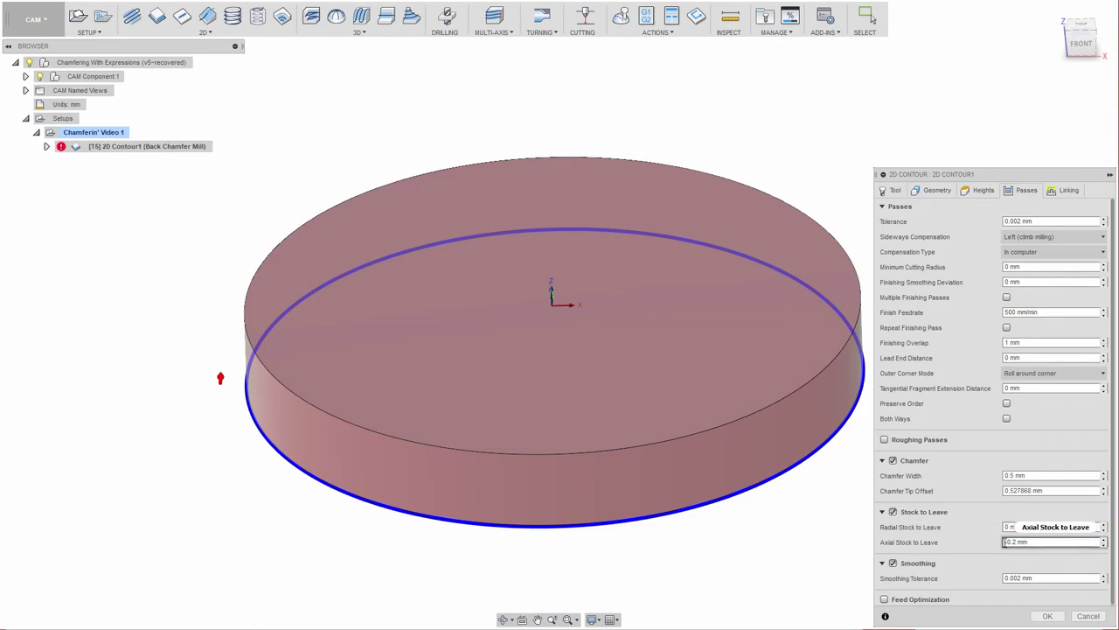
pyautogui.rightClick(1047, 542)
pyautogui.click(1085, 606)
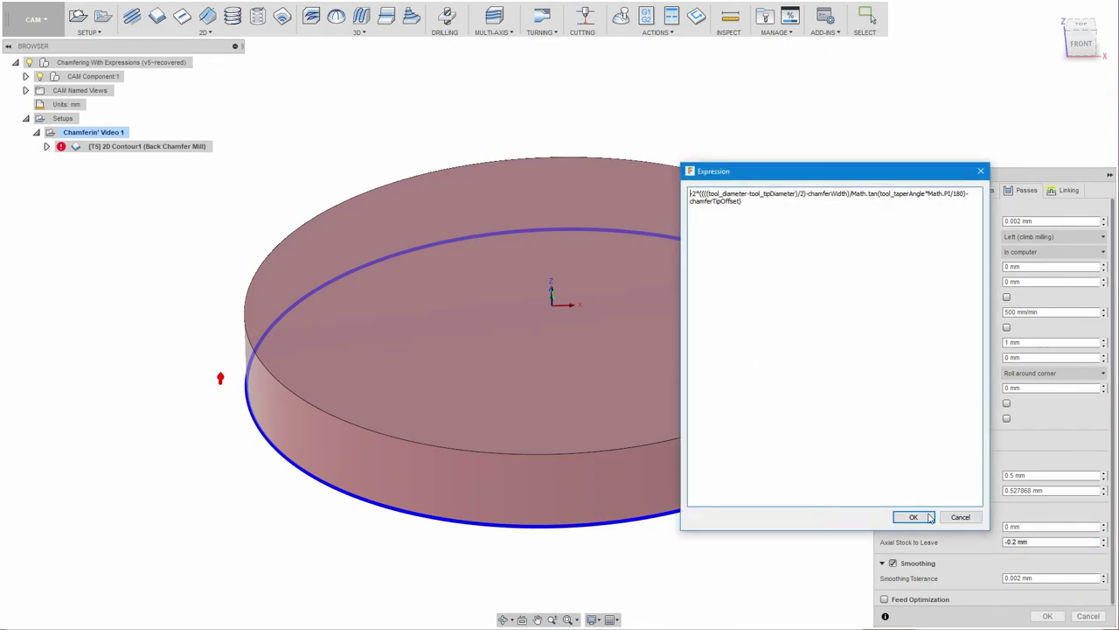
pyautogui.click(962, 518)
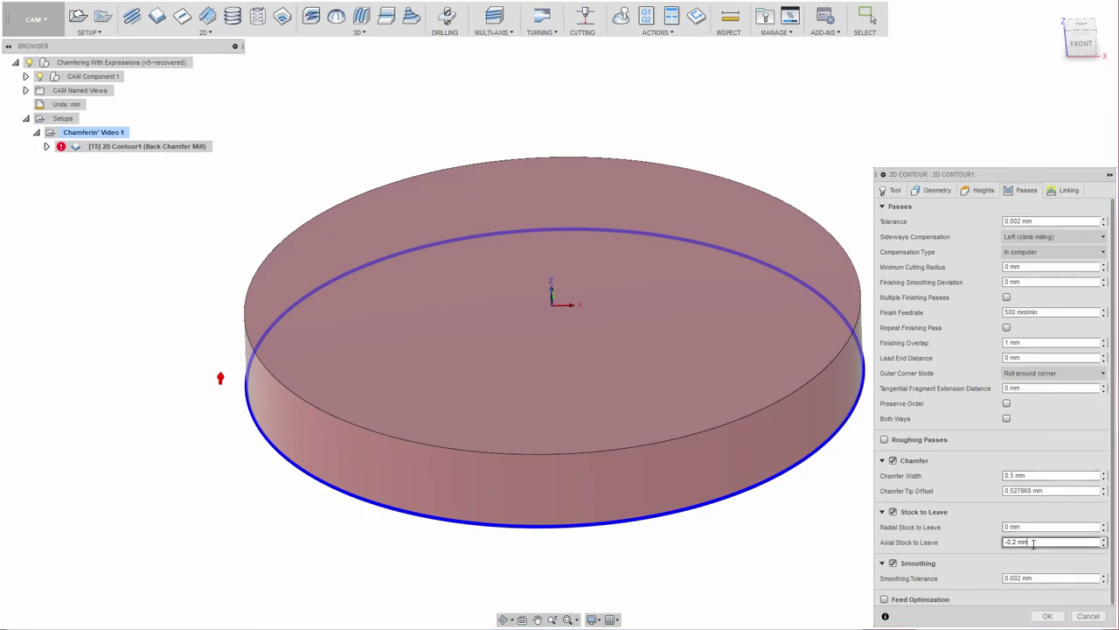
pyautogui.rightClick(1019, 490)
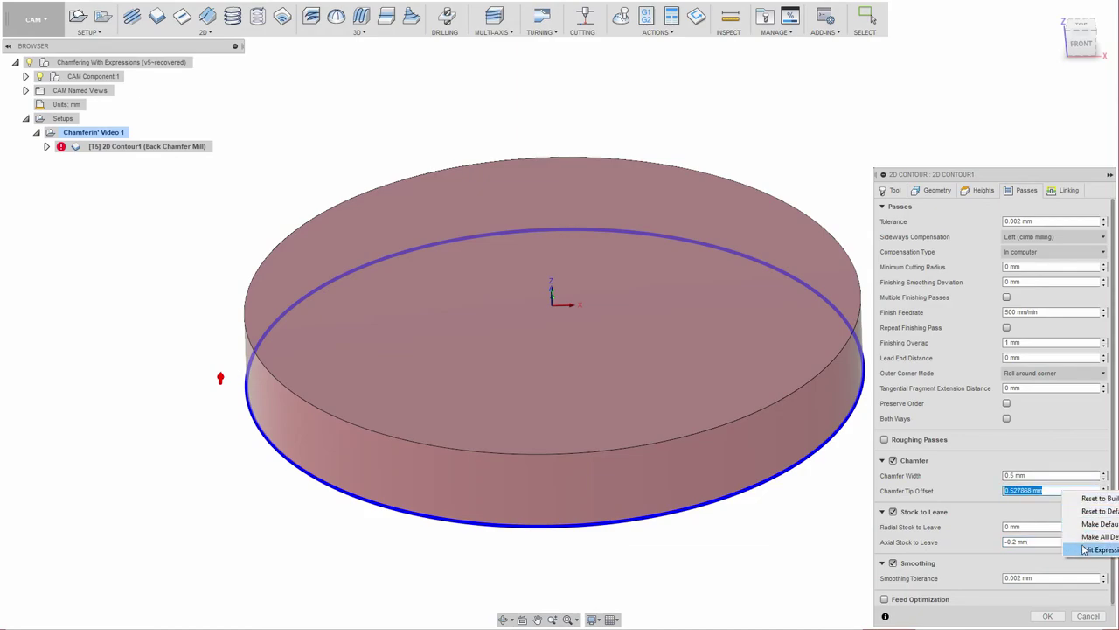
pyautogui.click(1084, 550)
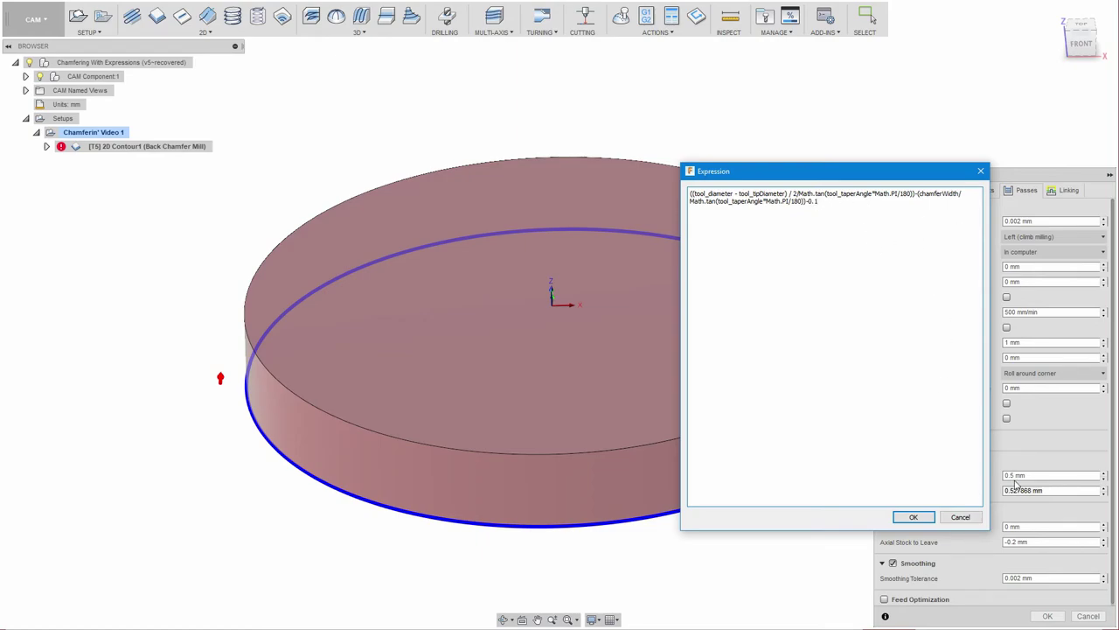
pyautogui.click(961, 518)
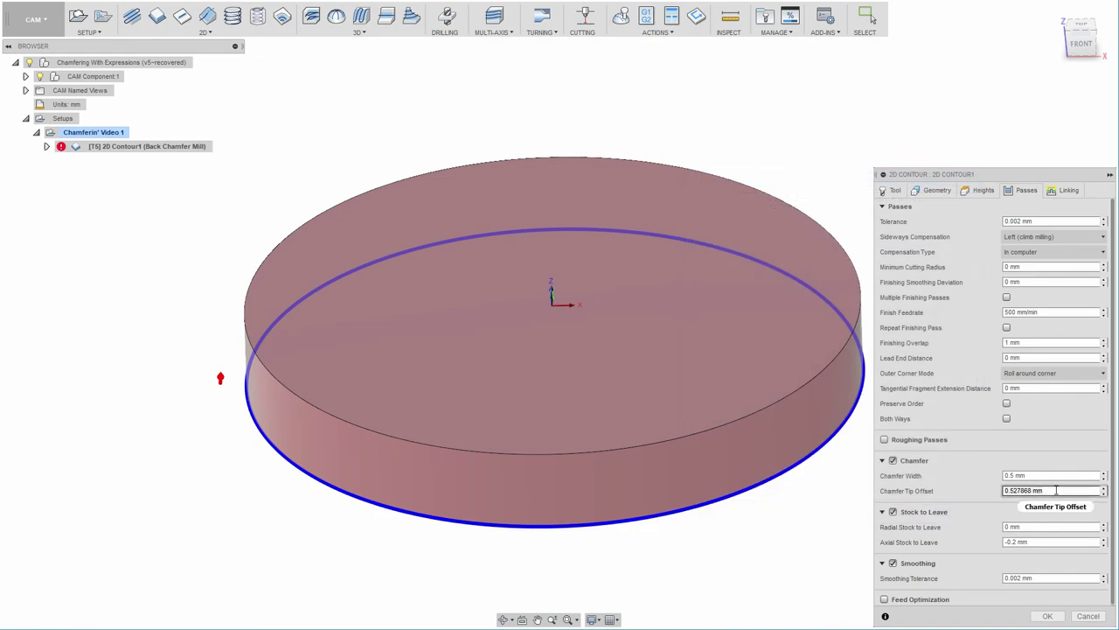
# Change the final term of the Chamfer Tip Offset expression to -0.25 and accept the 2D Contour1 edits
pyautogui.rightClick(1054, 491)
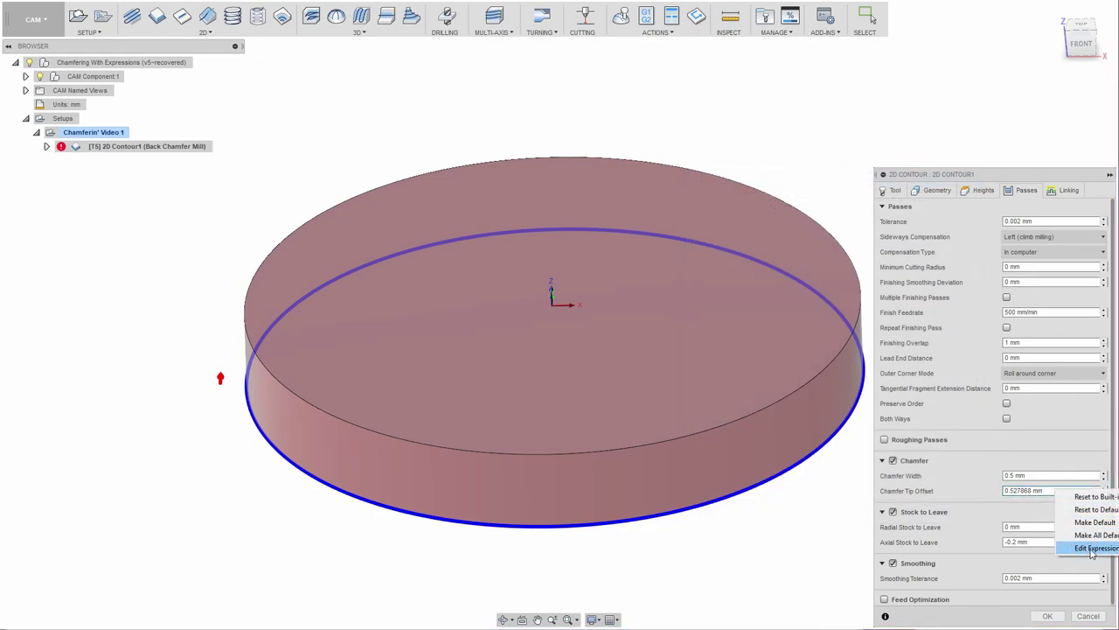
pyautogui.click(1093, 548)
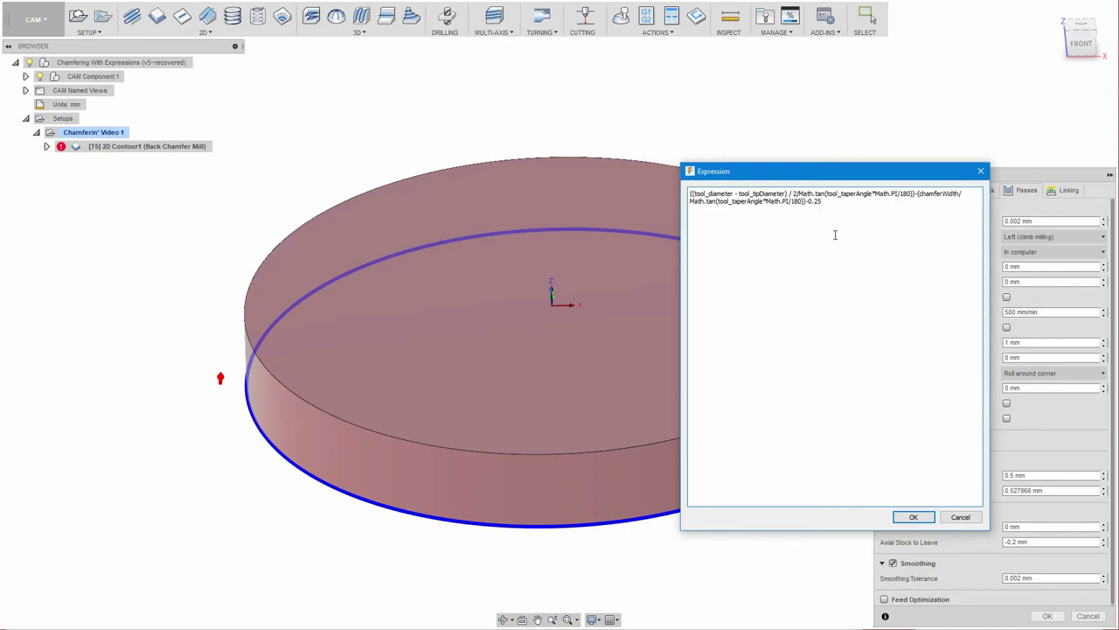
pyautogui.click(930, 522)
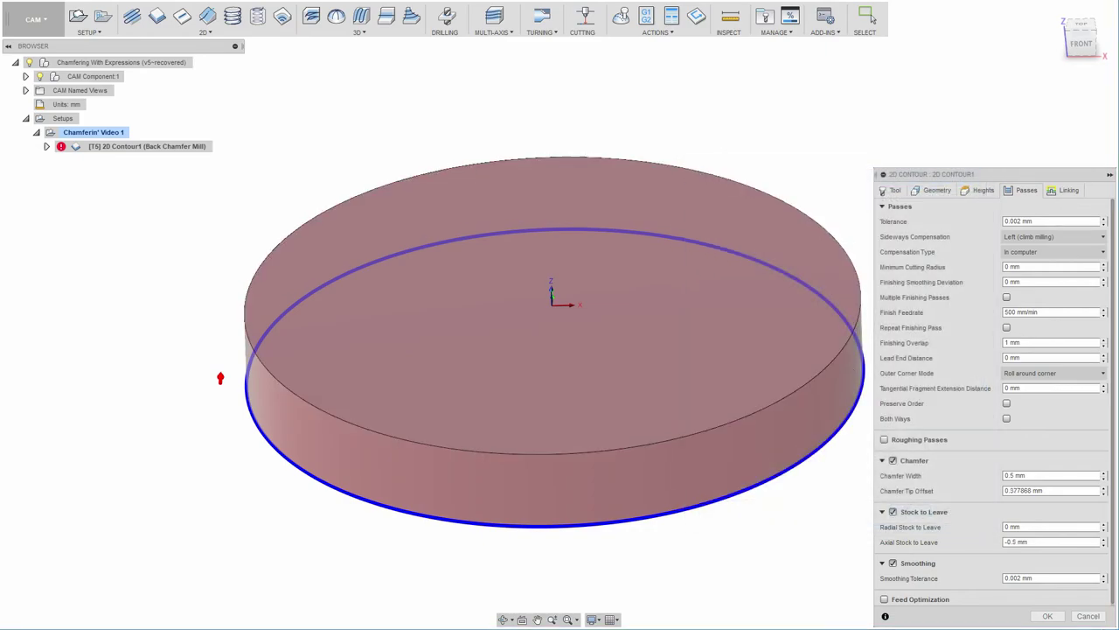
pyautogui.click(1010, 490)
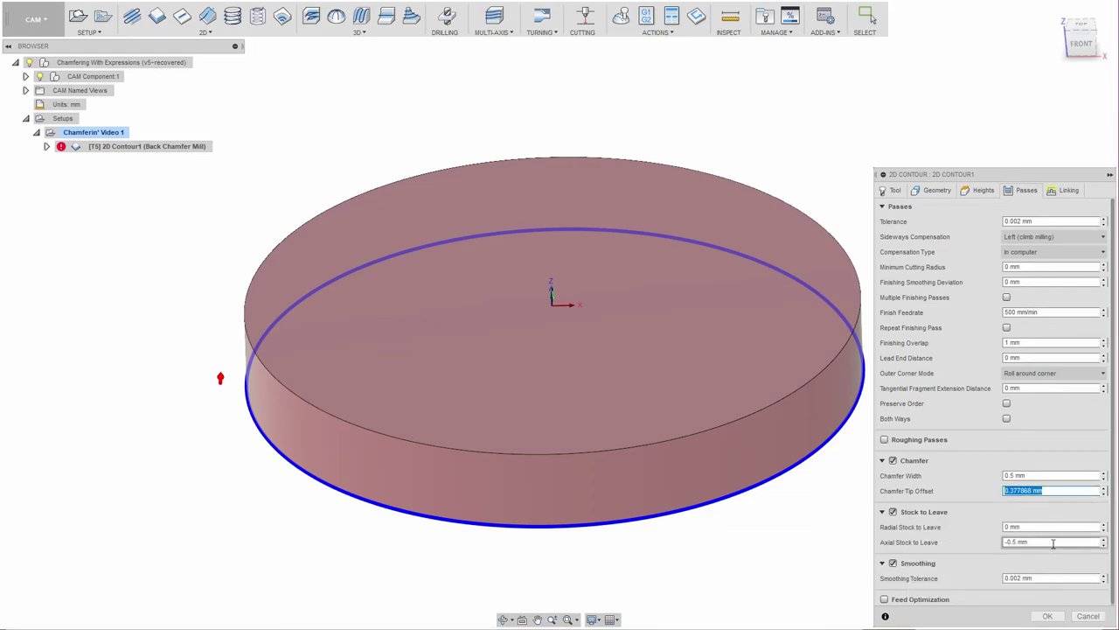
pyautogui.click(1047, 616)
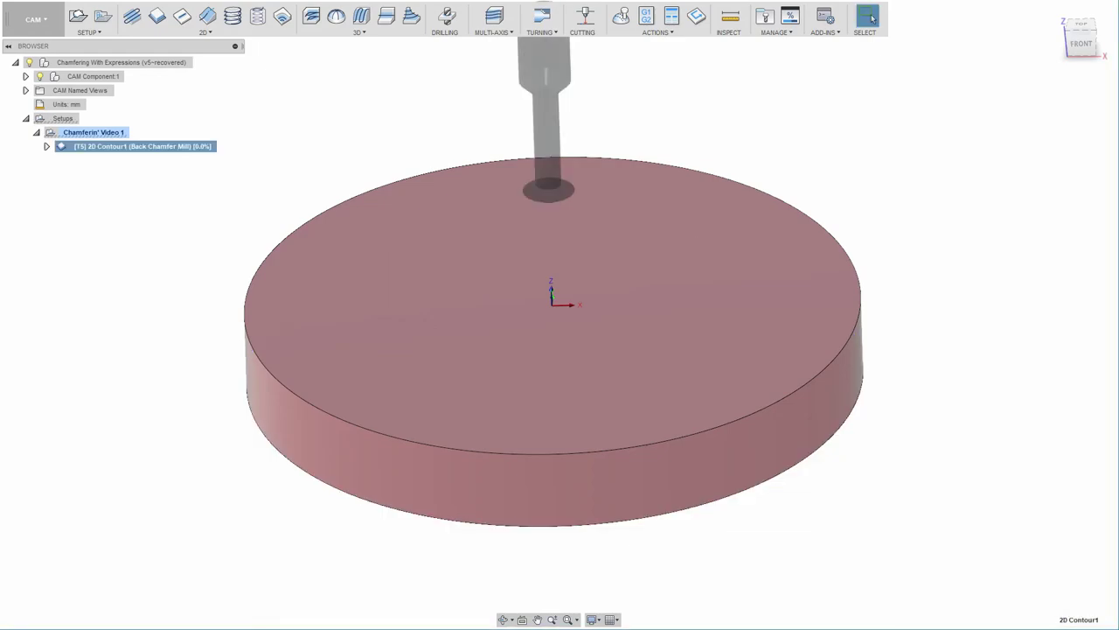
# Simulate 2D Contour1, inspect the back chamfer mill's contact with the disc's bottom edge, and close the simulation
pyautogui.rightClick(131, 147)
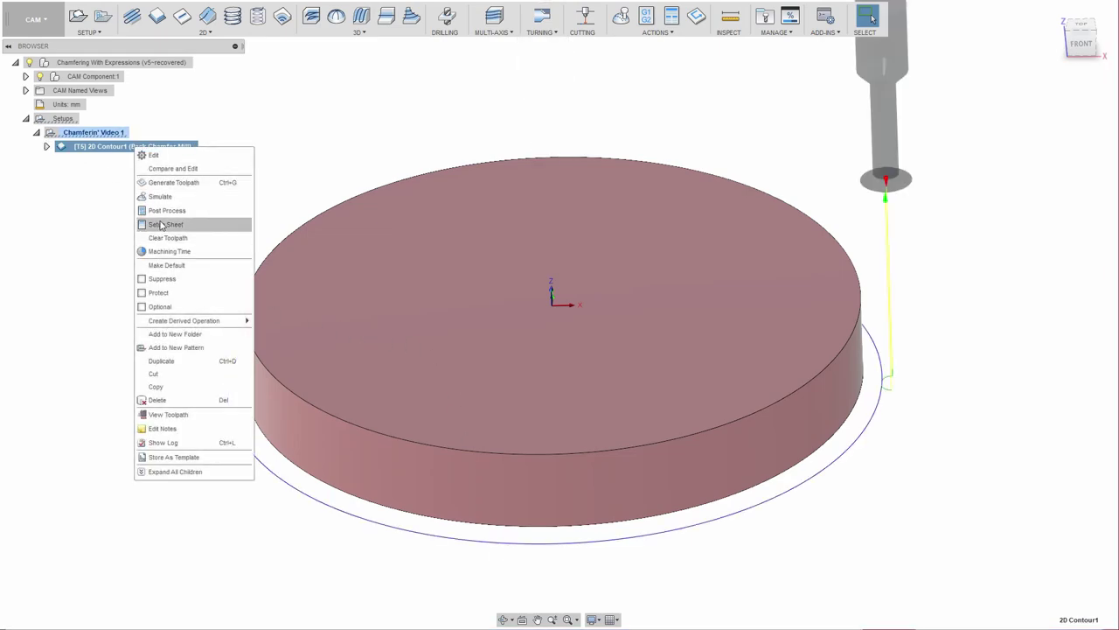
pyautogui.click(160, 197)
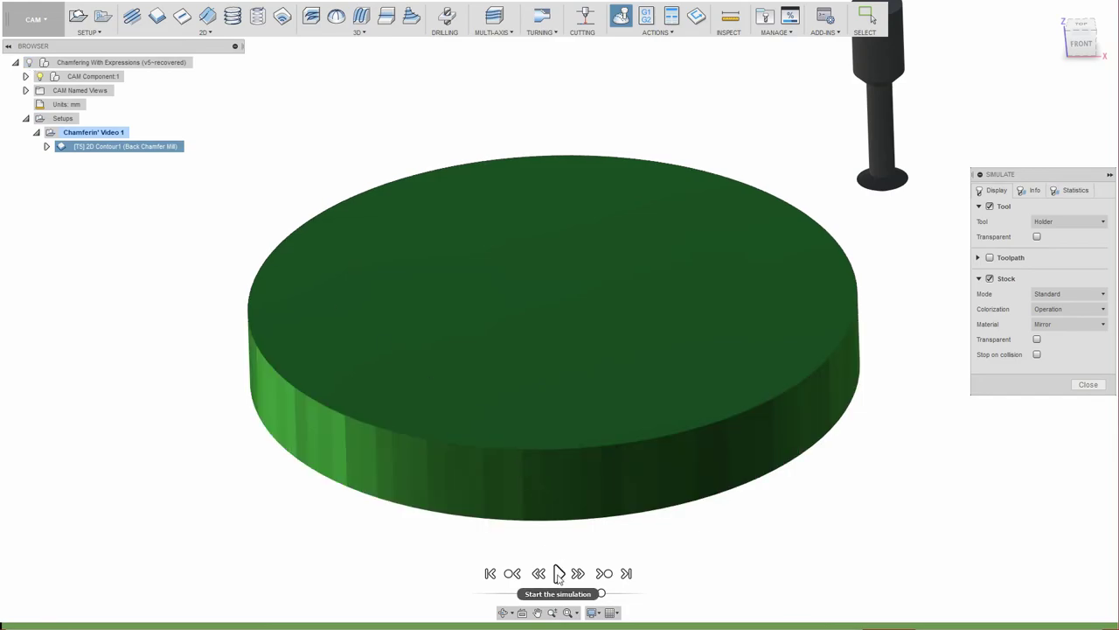
pyautogui.click(559, 573)
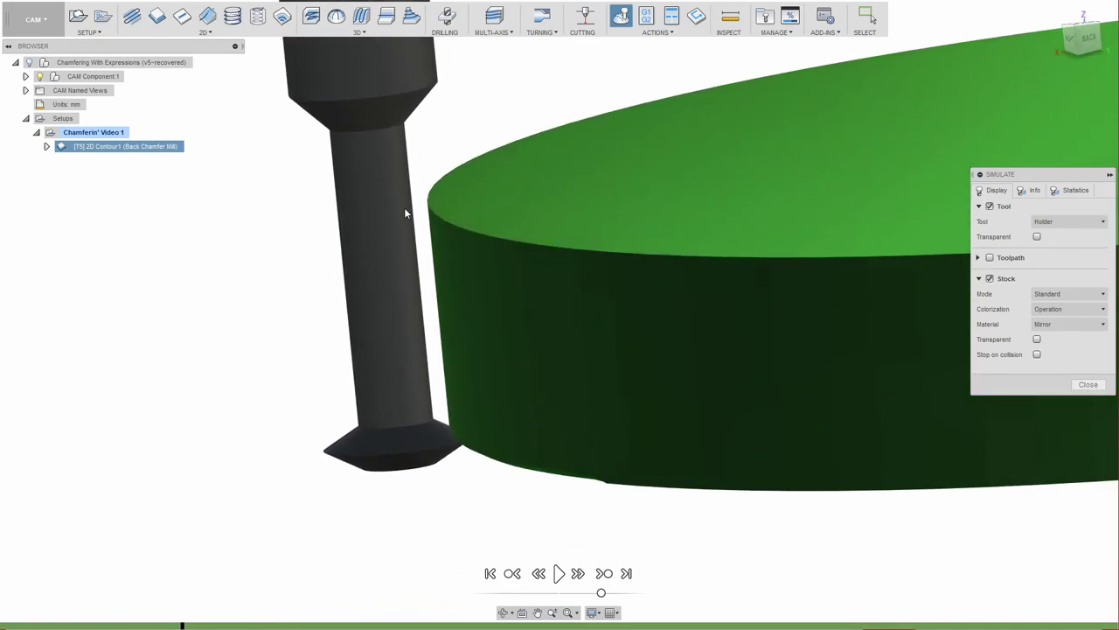
pyautogui.click(1088, 384)
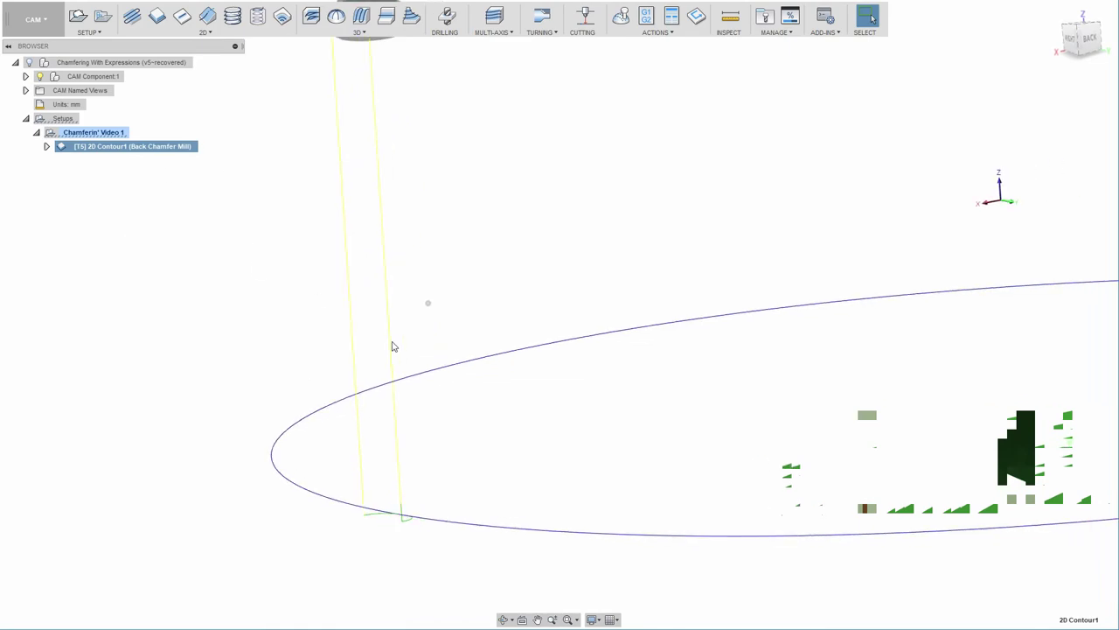
# Change the final term of 2D Contour1's Chamfer Tip Offset expression to -0.55 and accept the operation edits
pyautogui.rightClick(106, 146)
pyautogui.click(124, 155)
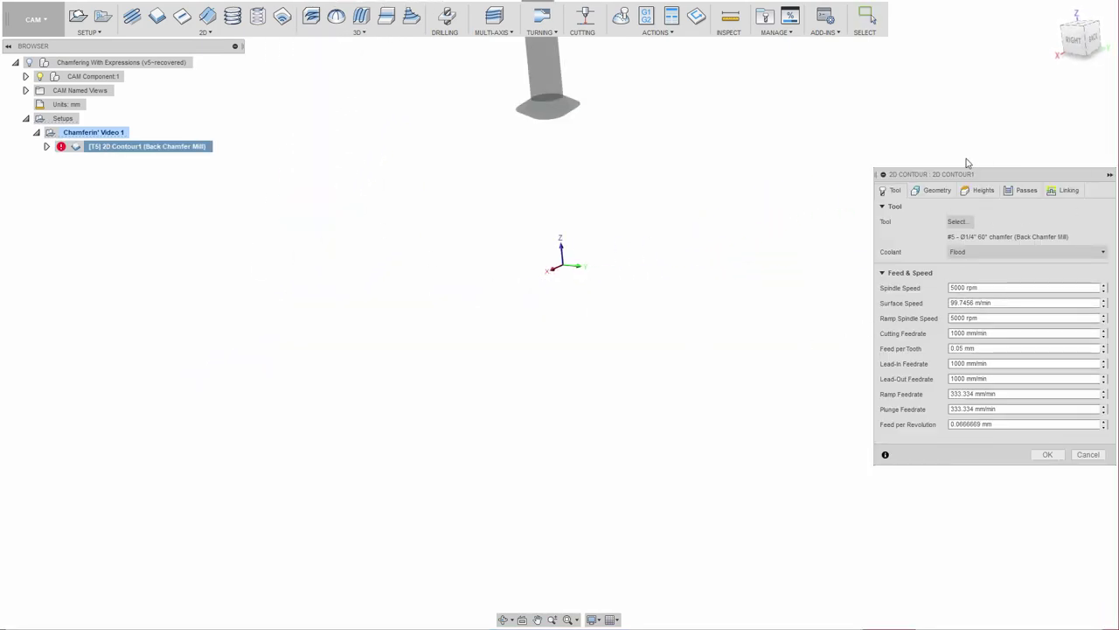
pyautogui.click(1026, 191)
pyautogui.click(1027, 492)
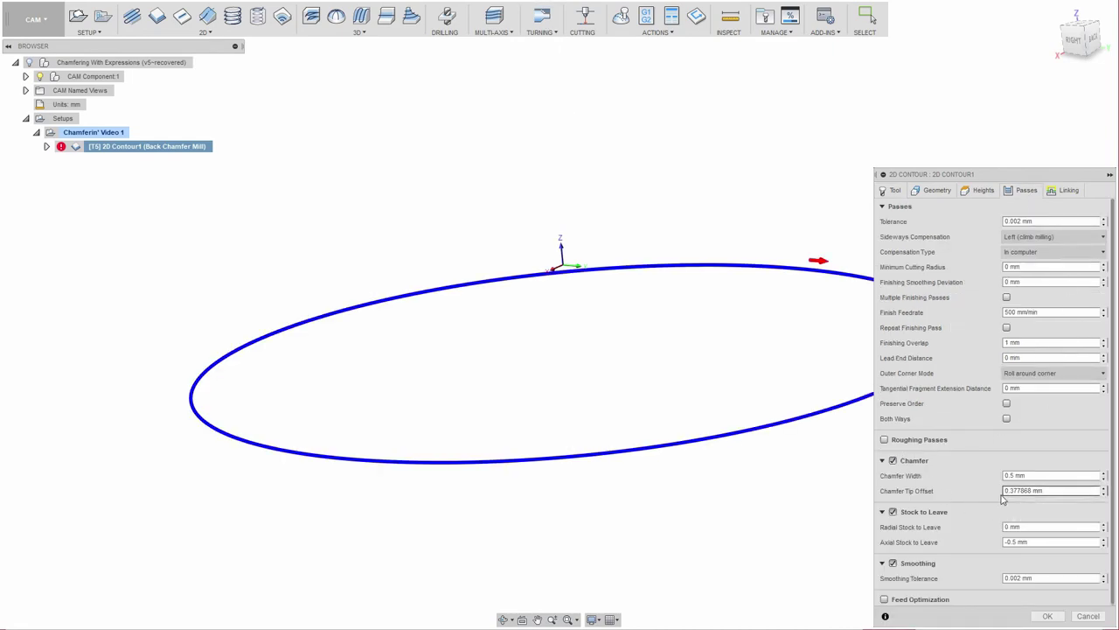
pyautogui.rightClick(1046, 492)
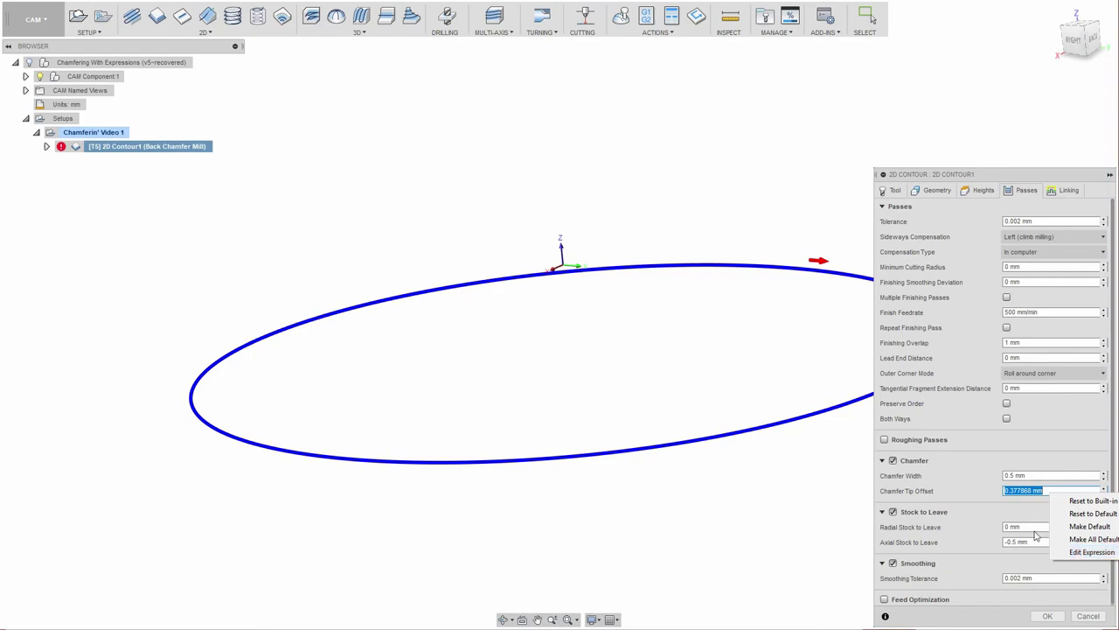
pyautogui.click(1092, 552)
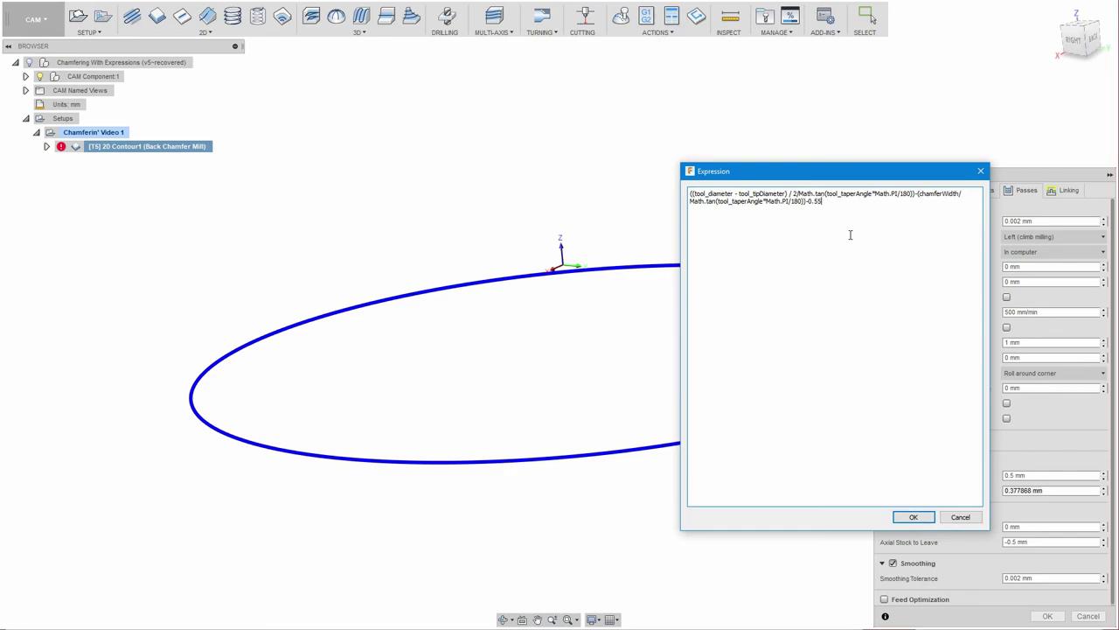
pyautogui.click(913, 518)
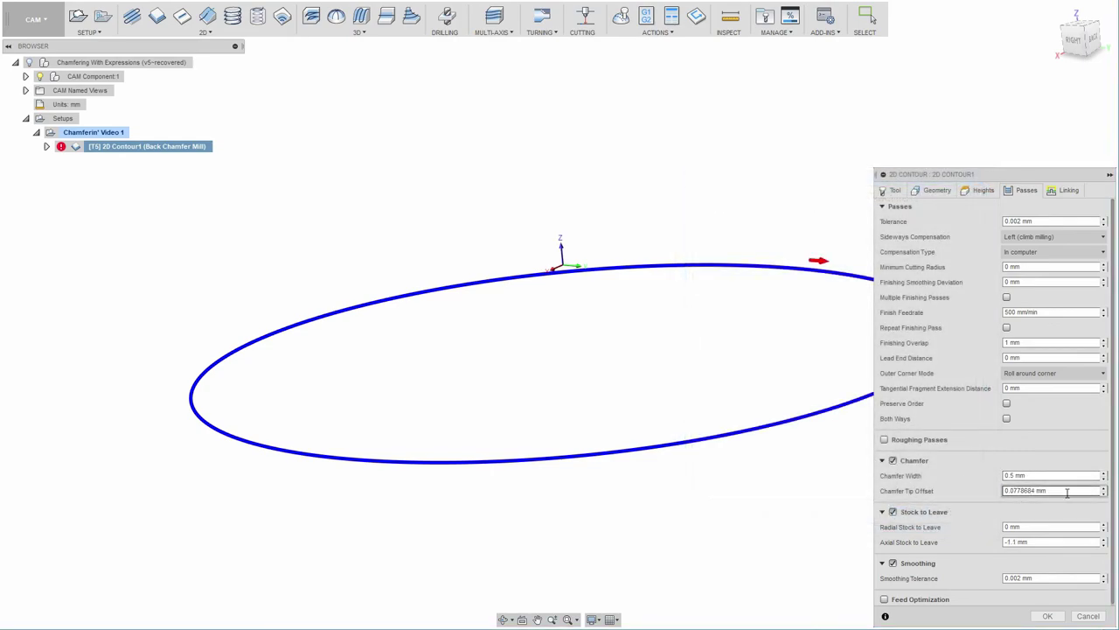
pyautogui.click(1048, 617)
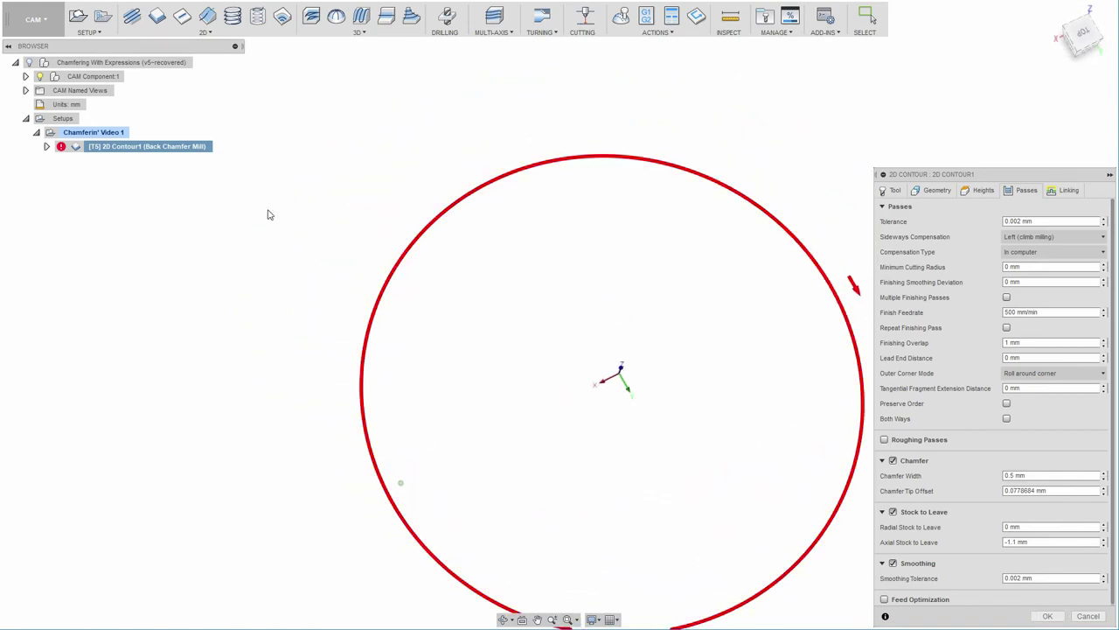
# Show the document's model and examine the tool's lead-in and lead-out position against the disc's edge from above
pyautogui.click(28, 62)
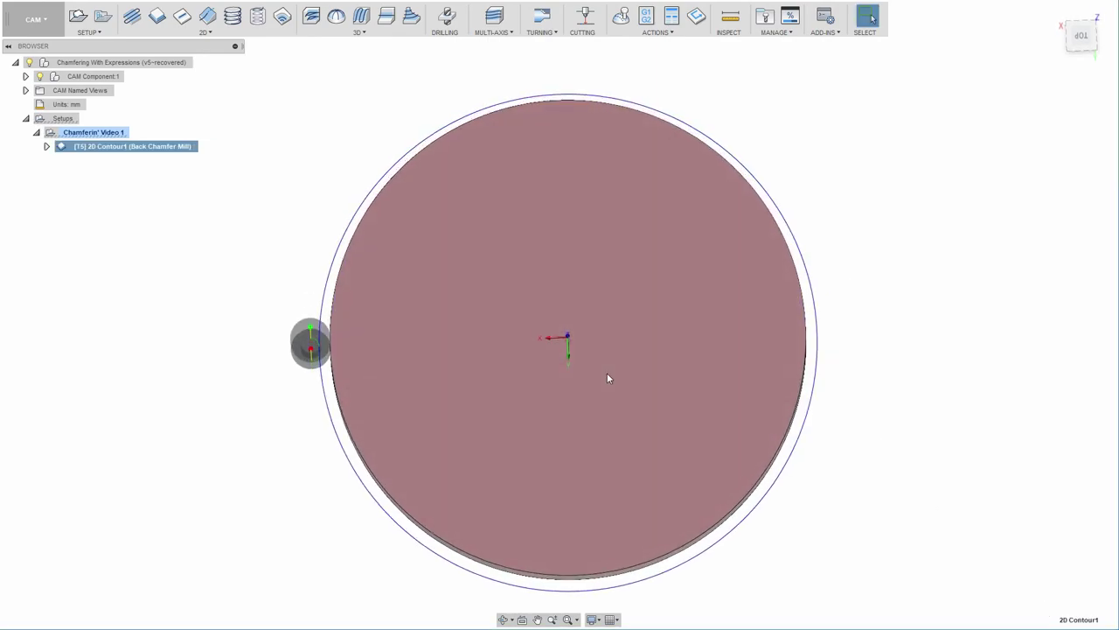
pyautogui.click(1080, 39)
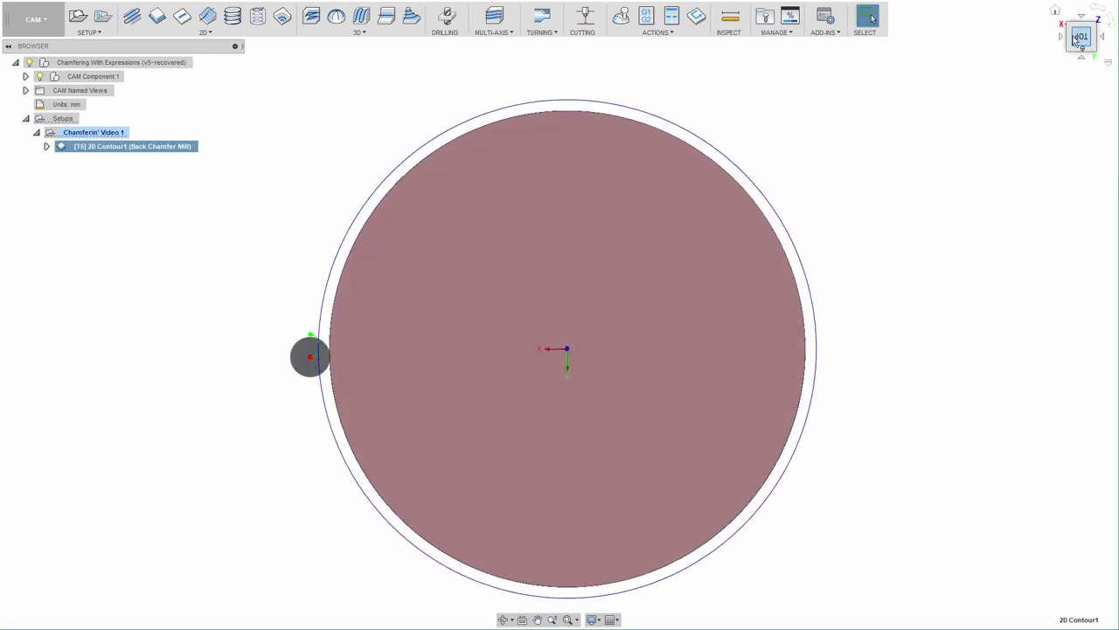
pyautogui.click(1099, 13)
pyautogui.click(1100, 13)
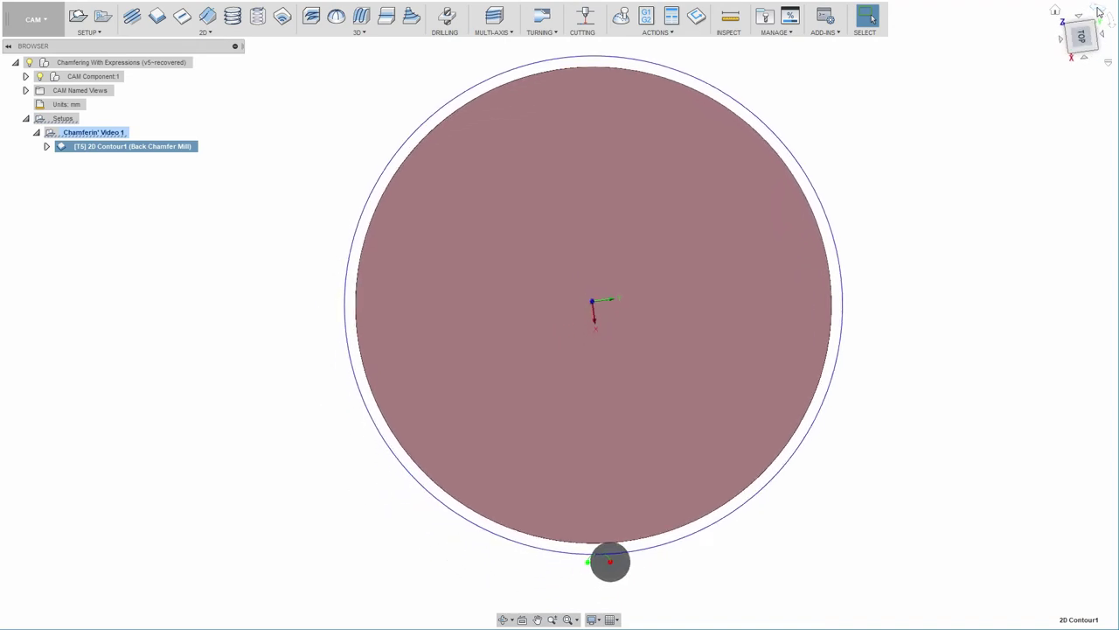
pyautogui.scroll(10, 798, 271)
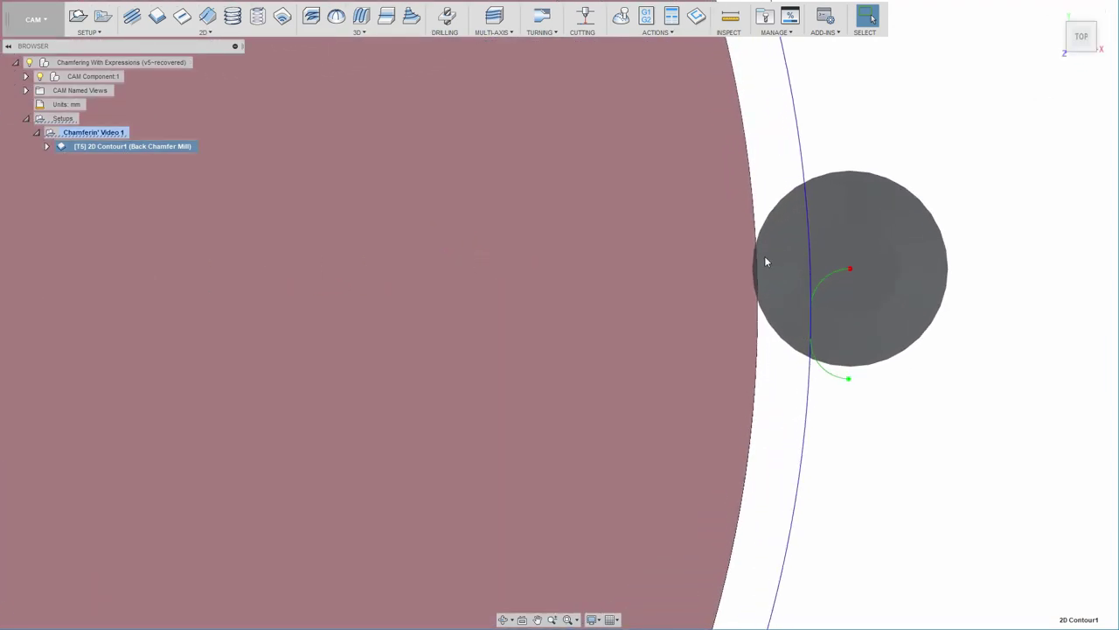
pyautogui.click(1021, 430)
# Set 2D Contour1's Linear Lead-In Distance to 2 mm, turn off Perpendicular, and accept the changes
pyautogui.rightClick(117, 146)
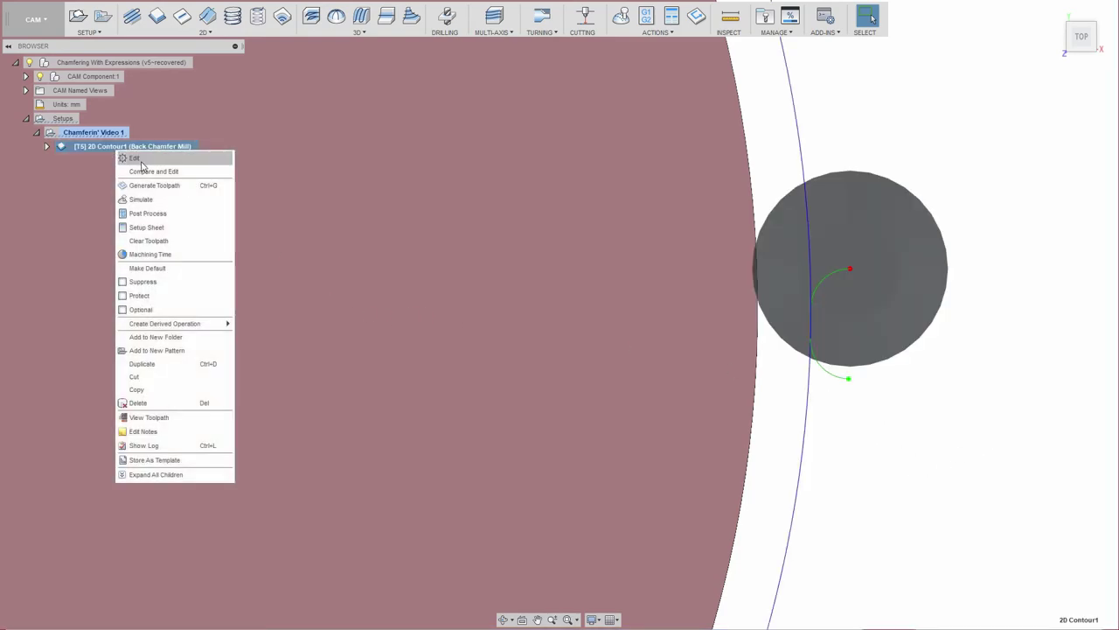
pyautogui.click(145, 159)
pyautogui.click(1067, 193)
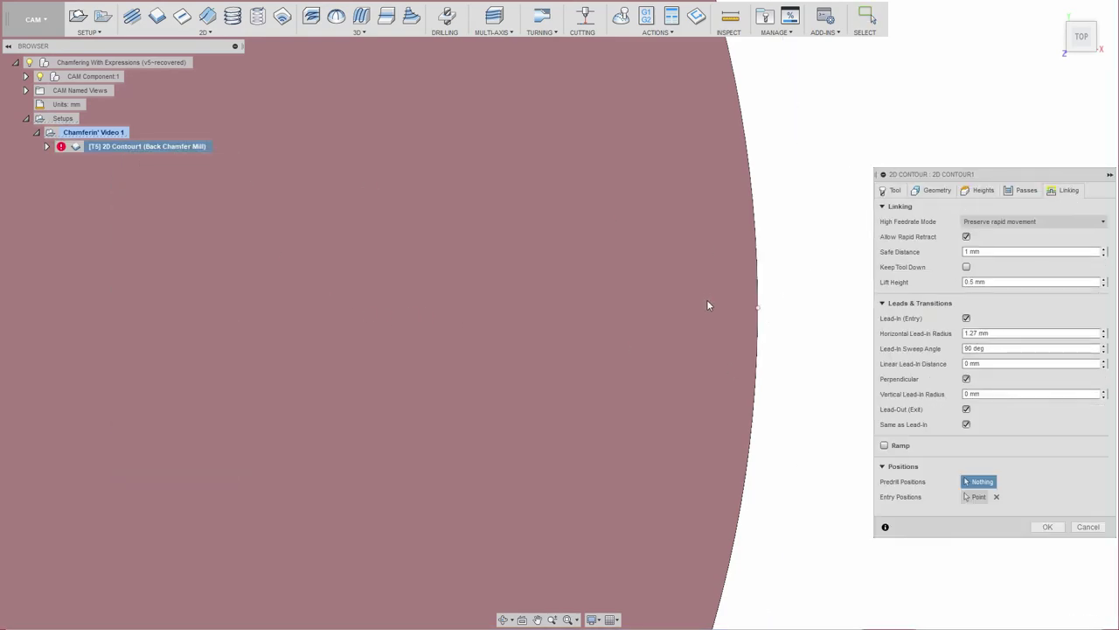
pyautogui.click(997, 363)
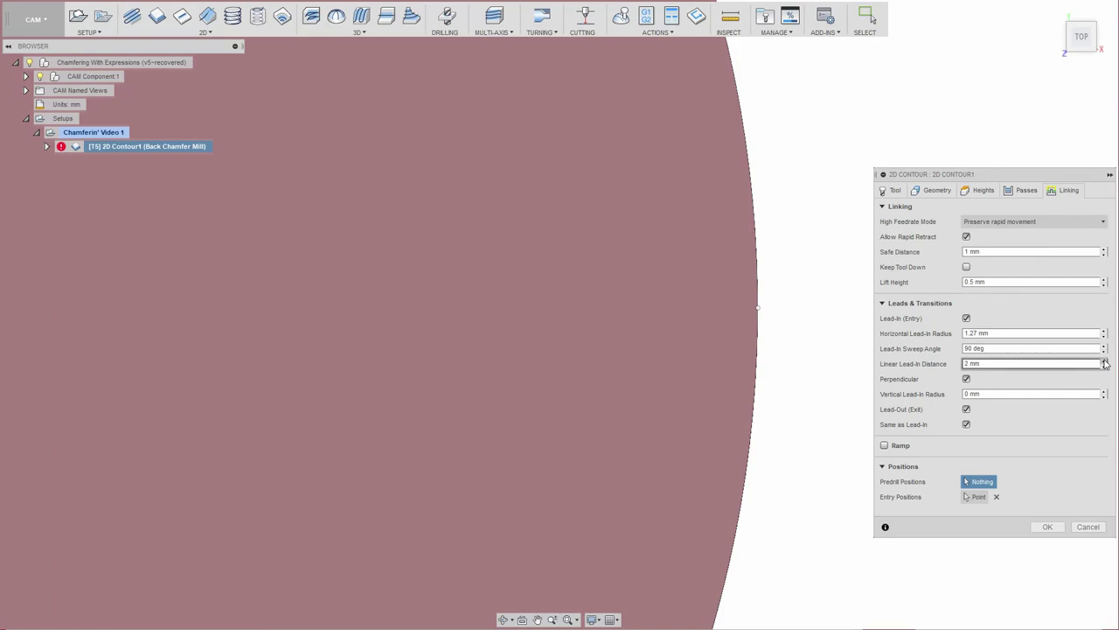
pyautogui.click(967, 378)
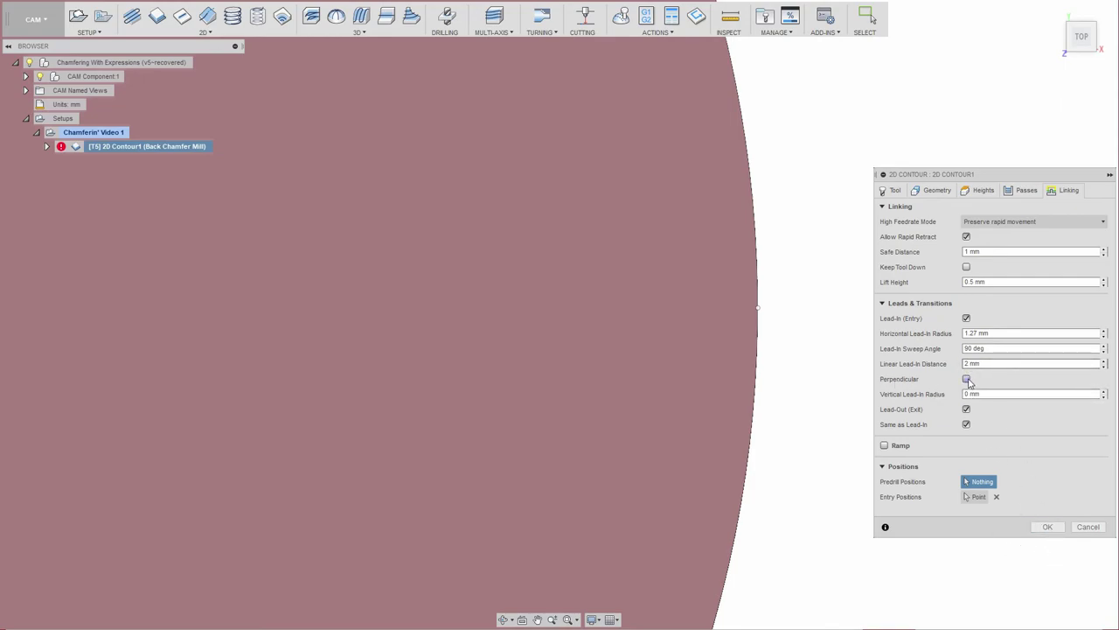
pyautogui.click(1049, 526)
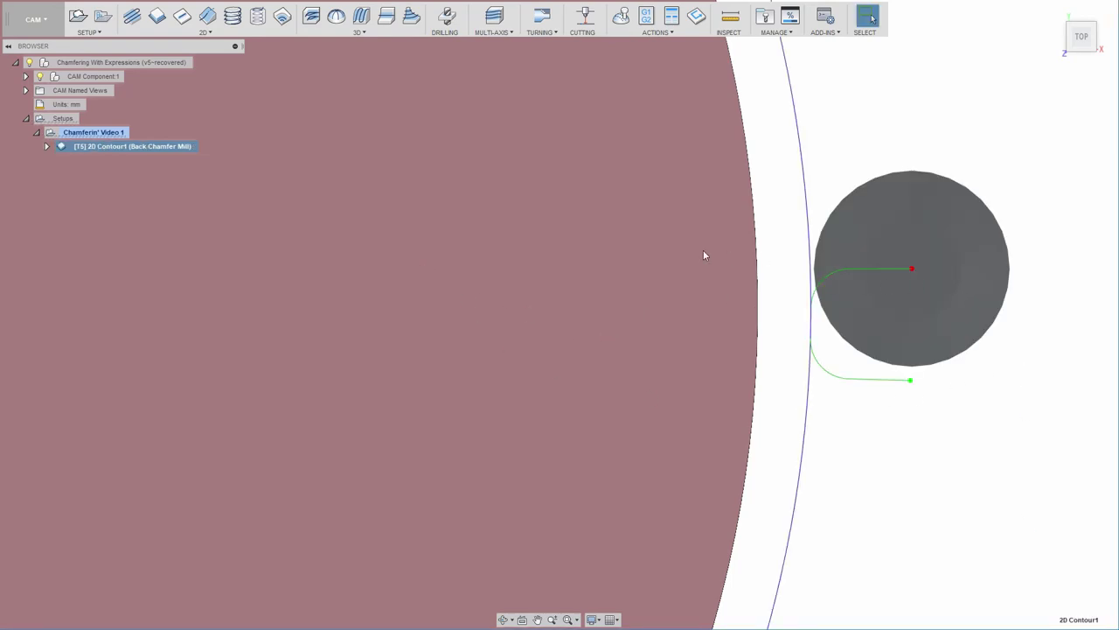
# Simulate 2D Contour1 with the model hidden, inspect the tool and shank clearance along the disc's side and bottom edge, and close the simulation
pyautogui.rightClick(147, 145)
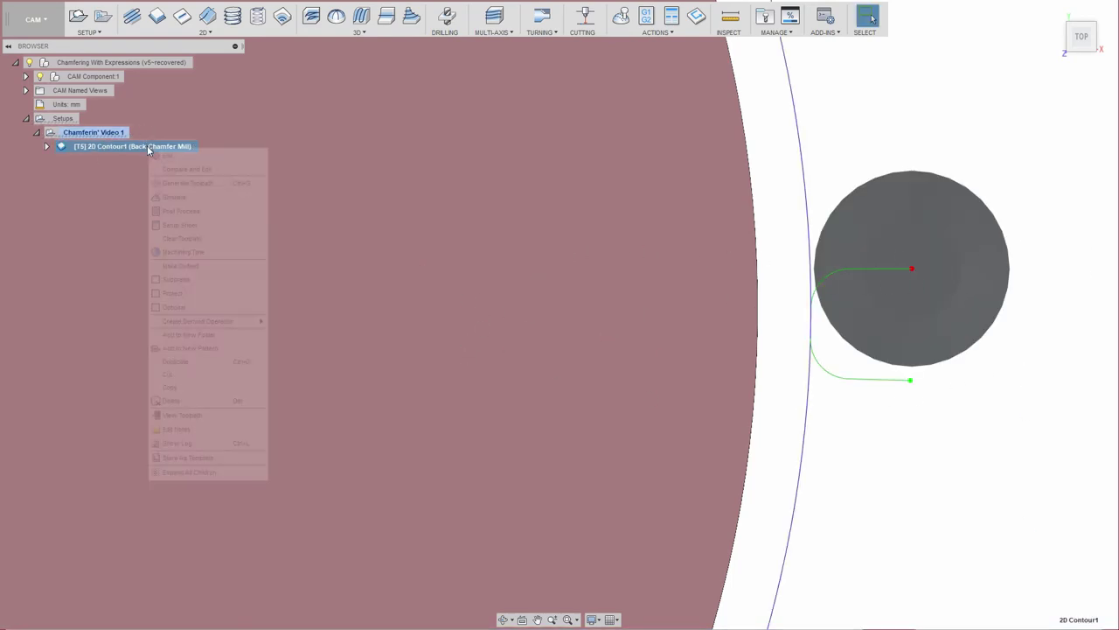
pyautogui.click(193, 205)
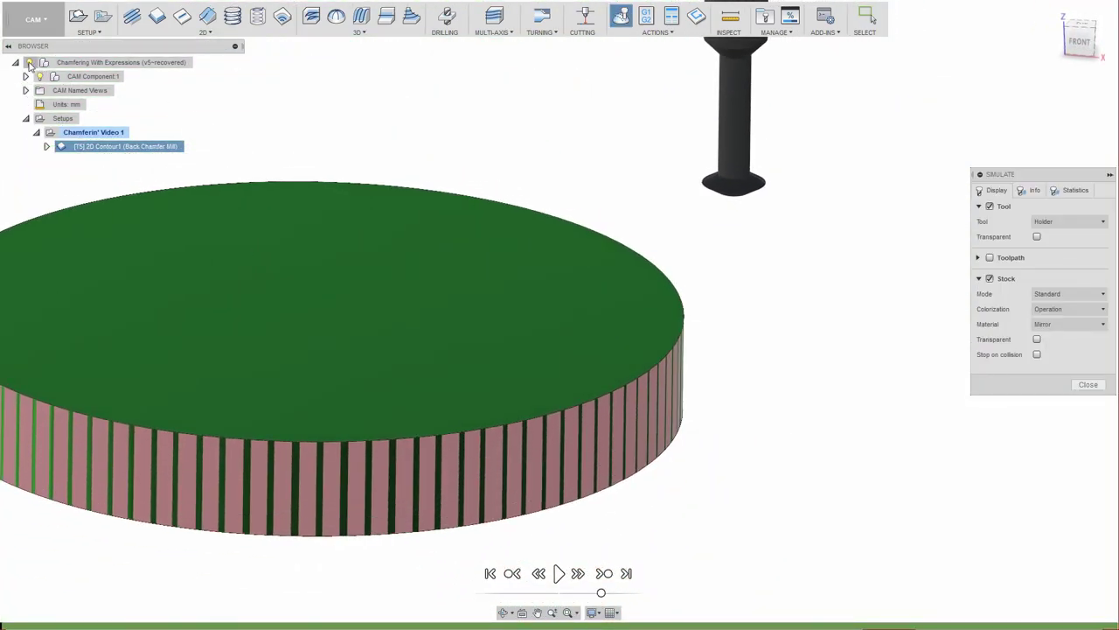
pyautogui.click(560, 574)
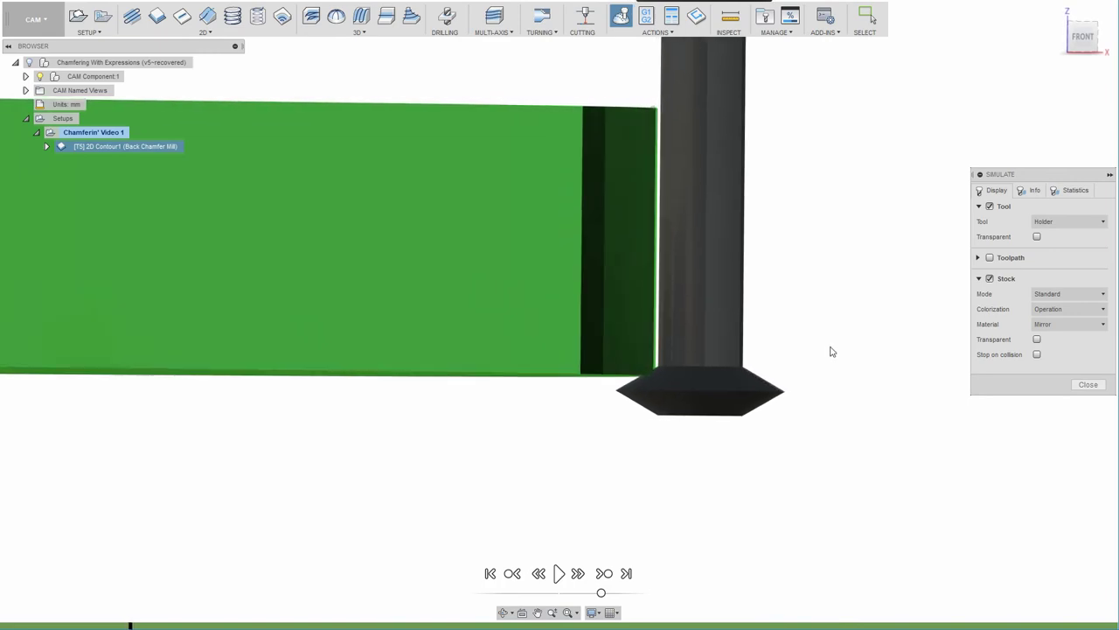
pyautogui.keyDown('shift'); pyautogui.moveTo(778, 356); pyautogui.dragTo(682, 329, button='middle'); pyautogui.keyUp('shift')
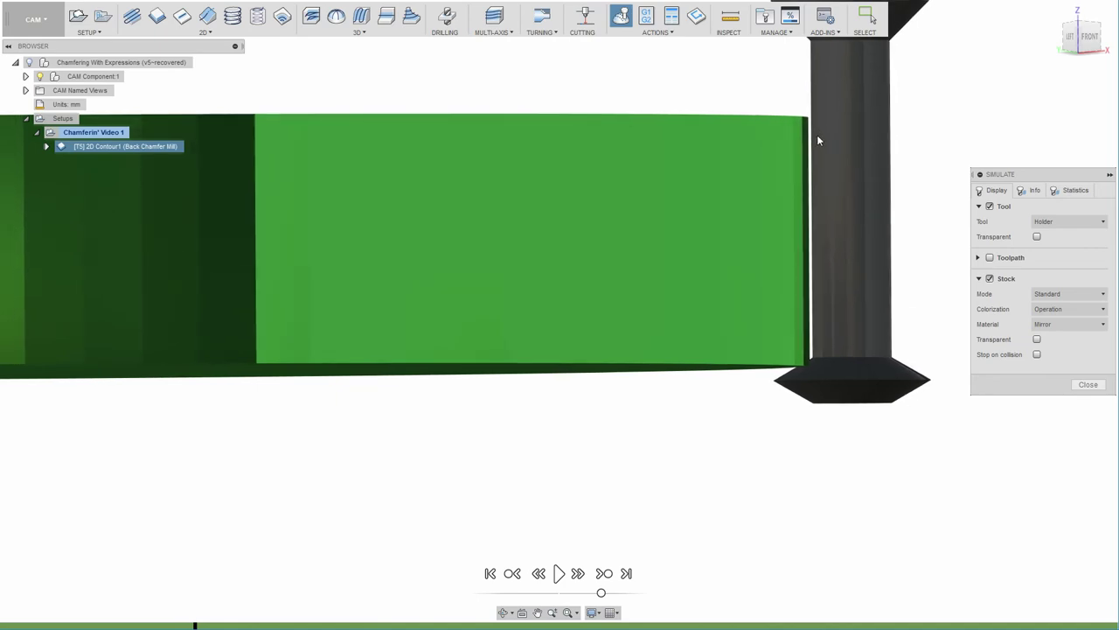
pyautogui.keyDown('shift'); pyautogui.moveTo(817, 134); pyautogui.dragTo(729, 415, button='middle'); pyautogui.keyUp('shift')
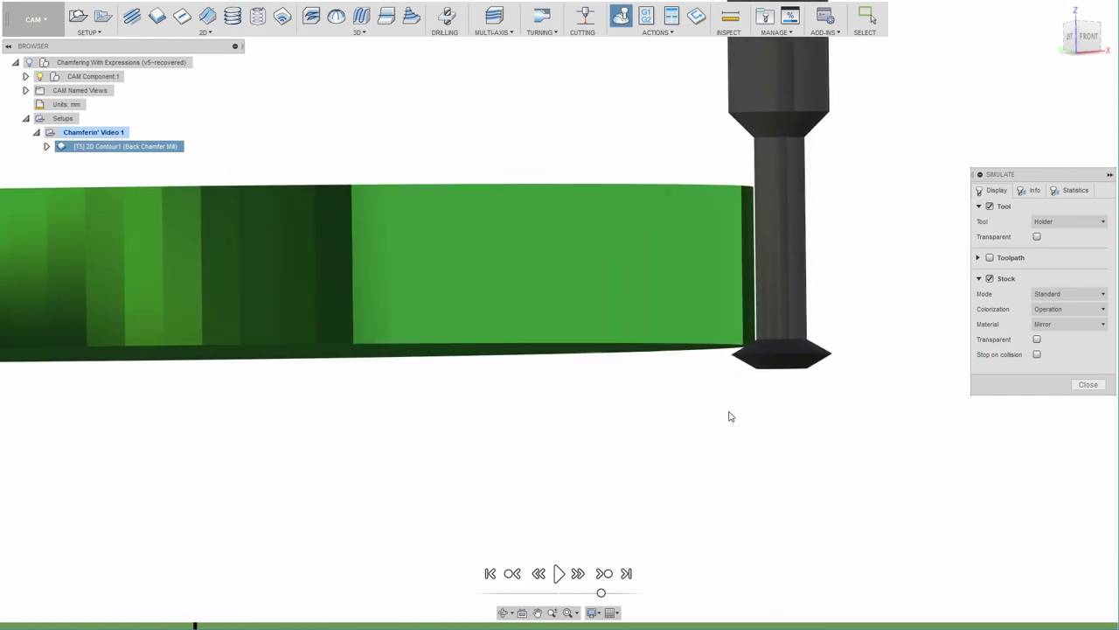
pyautogui.keyDown('shift'); pyautogui.moveTo(731, 417); pyautogui.dragTo(765, 242, button='middle'); pyautogui.keyUp('shift')
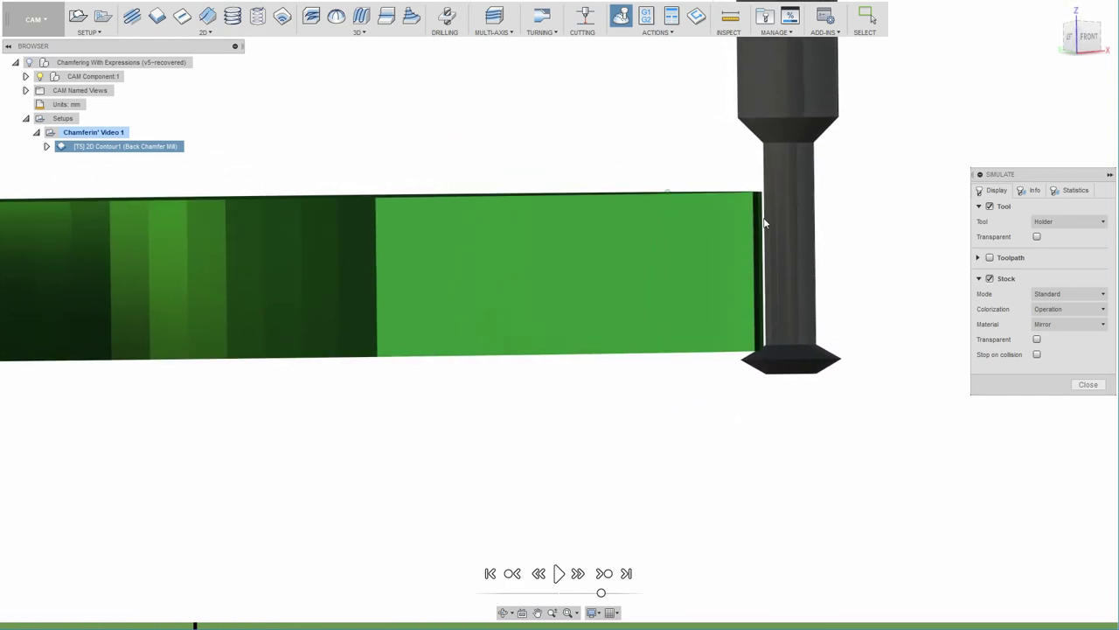
pyautogui.keyDown('shift'); pyautogui.moveTo(789, 343); pyautogui.dragTo(871, 319, button='middle'); pyautogui.keyUp('shift')
pyautogui.keyDown('shift'); pyautogui.moveTo(811, 373); pyautogui.dragTo(1084, 388, button='middle'); pyautogui.keyUp('shift')
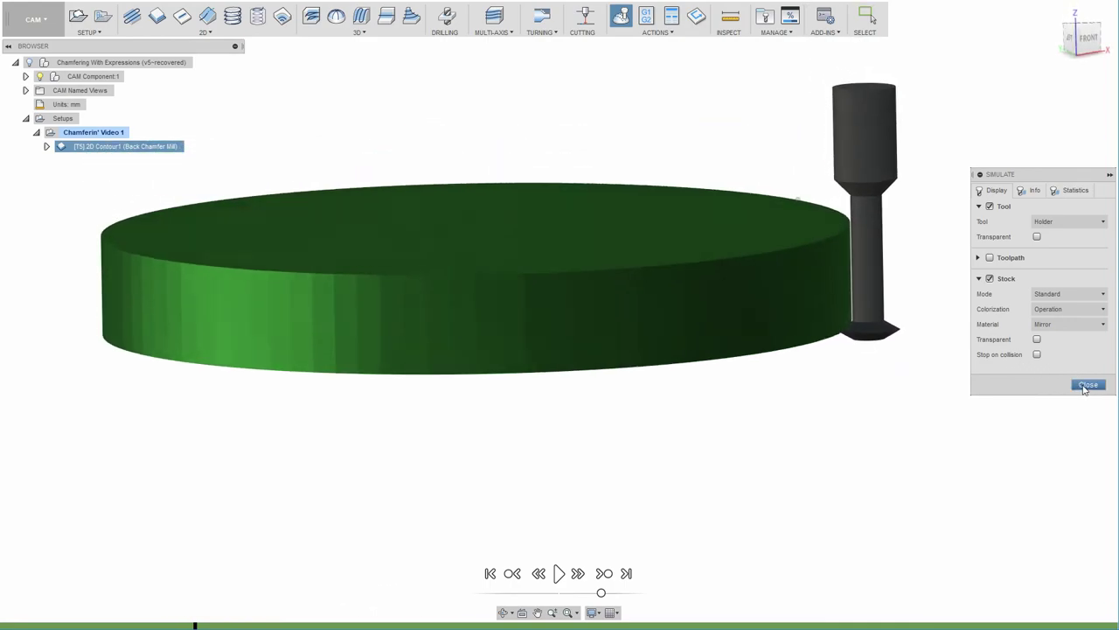
pyautogui.click(1084, 386)
# Reopen 2D Contour1's passes settings and change the final term of the Chamfer Tip Offset expression to -0.1
pyautogui.rightClick(128, 149)
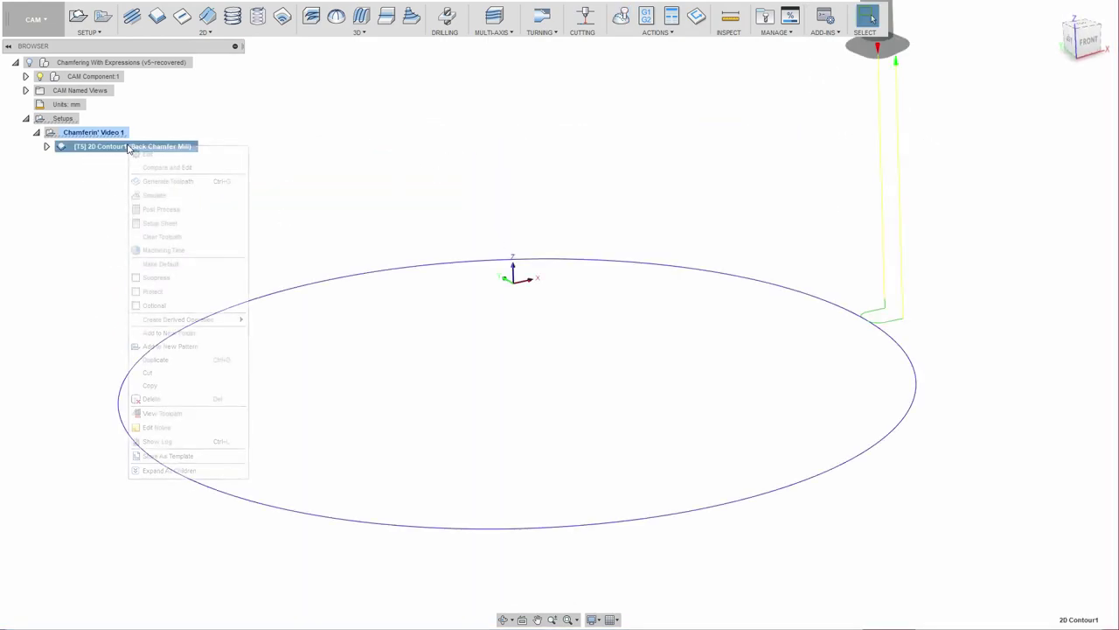
pyautogui.click(140, 154)
pyautogui.click(1021, 190)
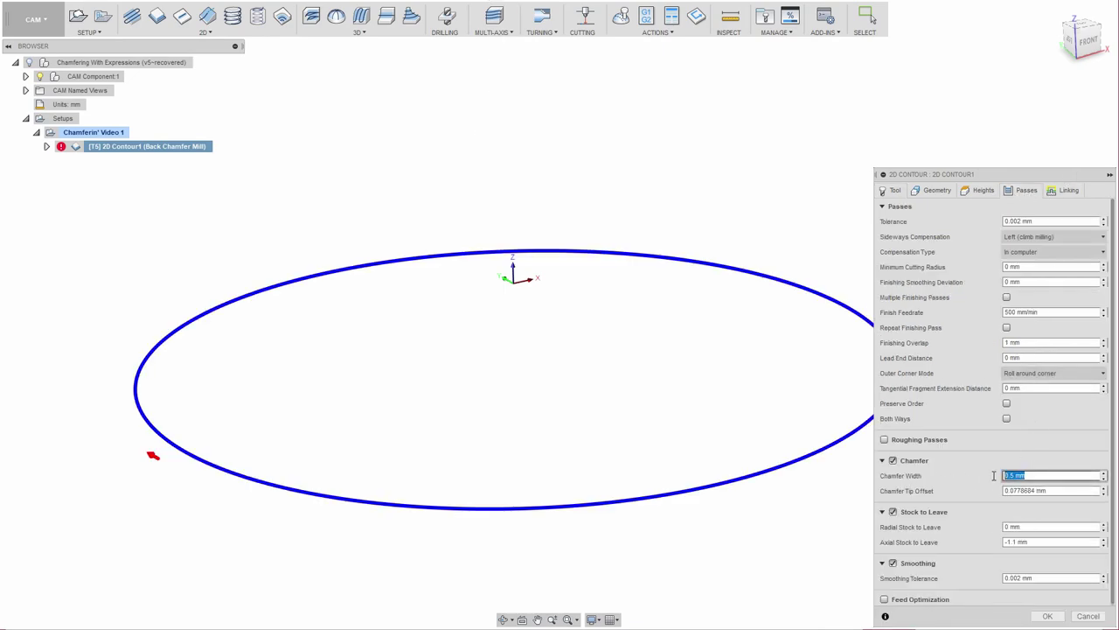
pyautogui.rightClick(1063, 490)
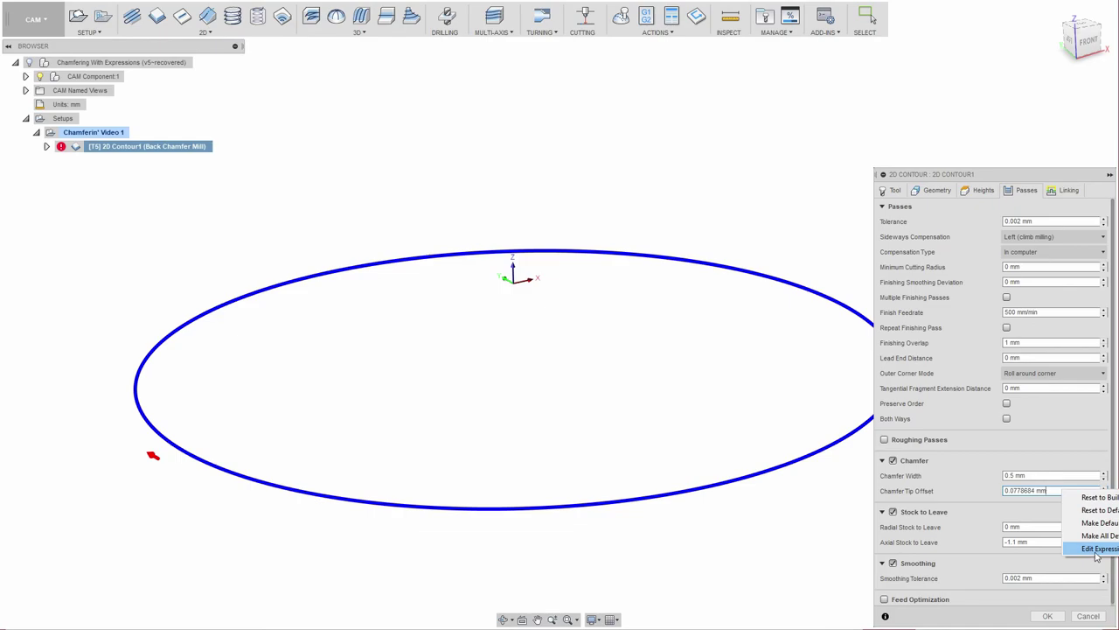
pyautogui.click(1084, 549)
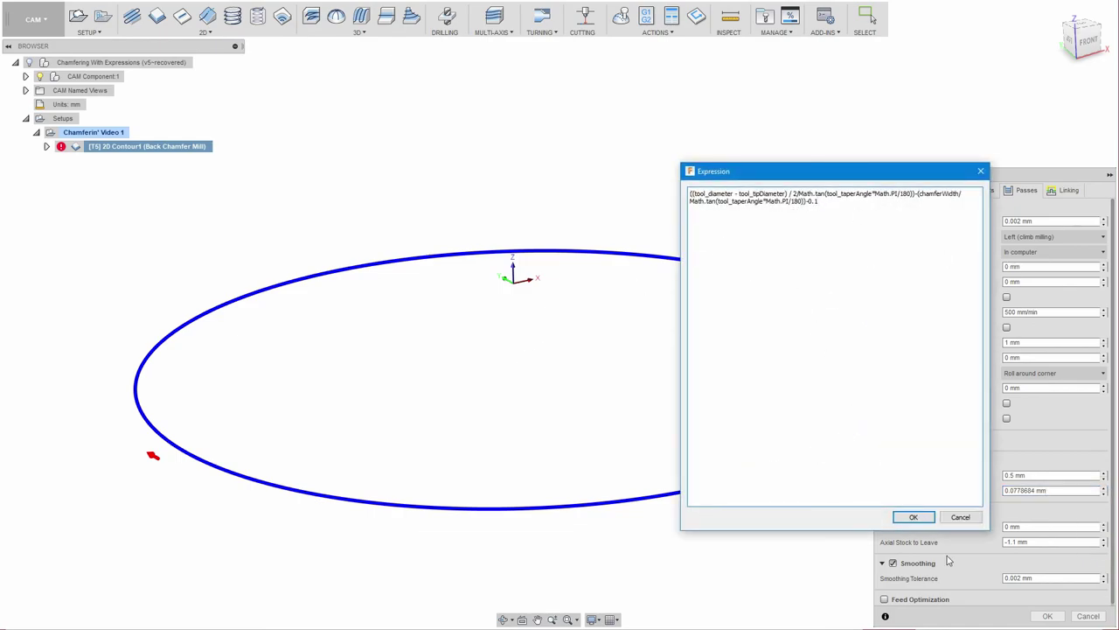
pyautogui.click(911, 518)
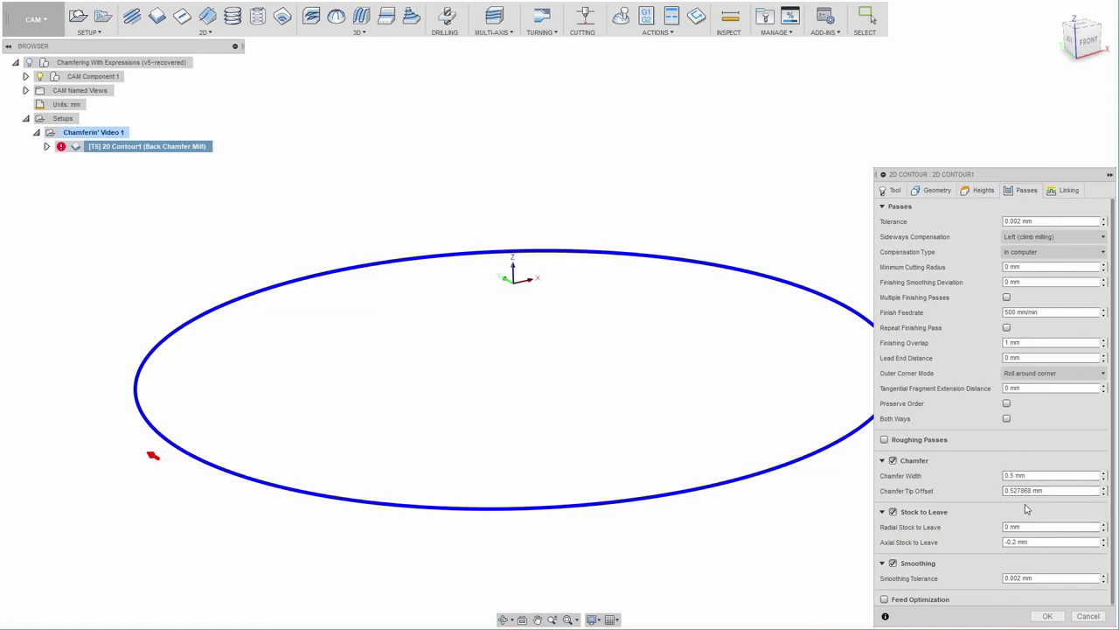
# Increase the Chamfer Width to 1.3 mm and accept the 2D Contour1 edits
pyautogui.click(1105, 475)
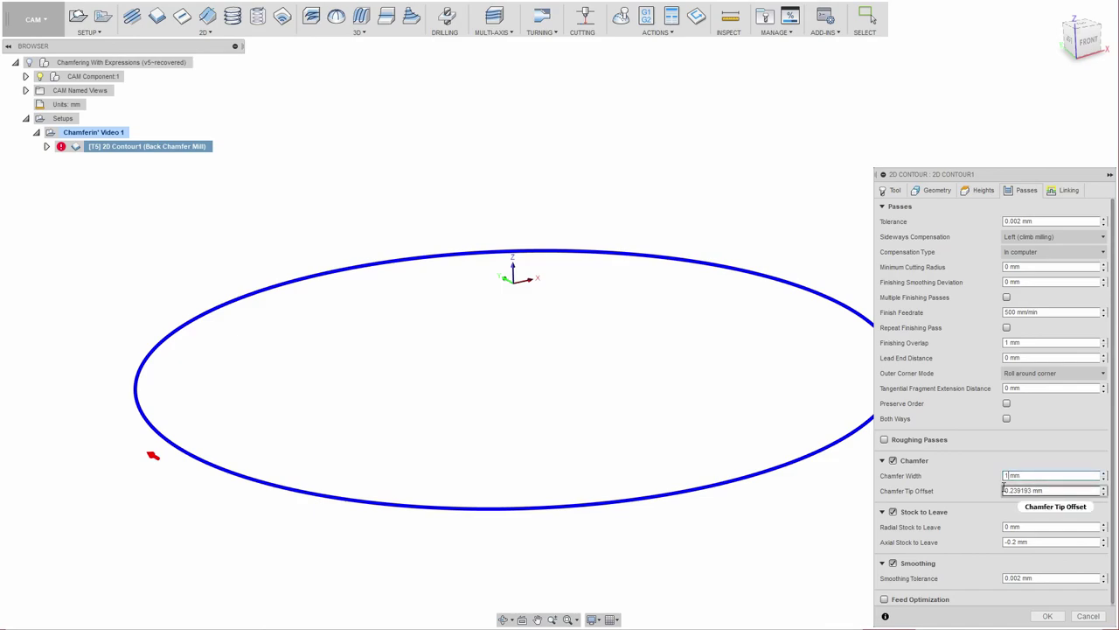
pyautogui.click(1105, 473)
pyautogui.click(1104, 473)
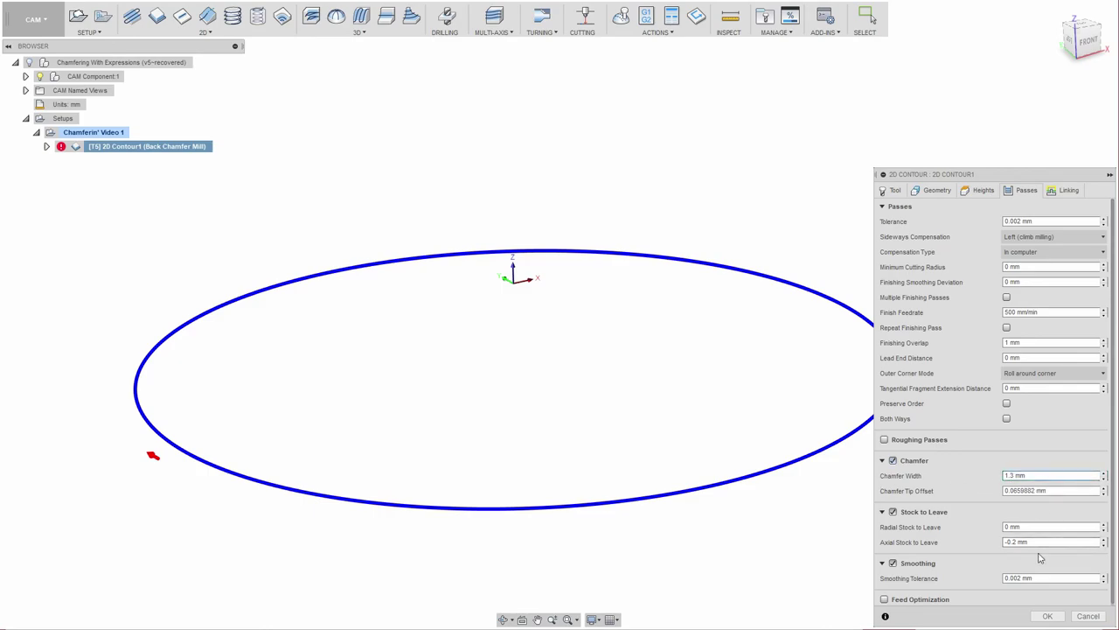
pyautogui.click(1057, 491)
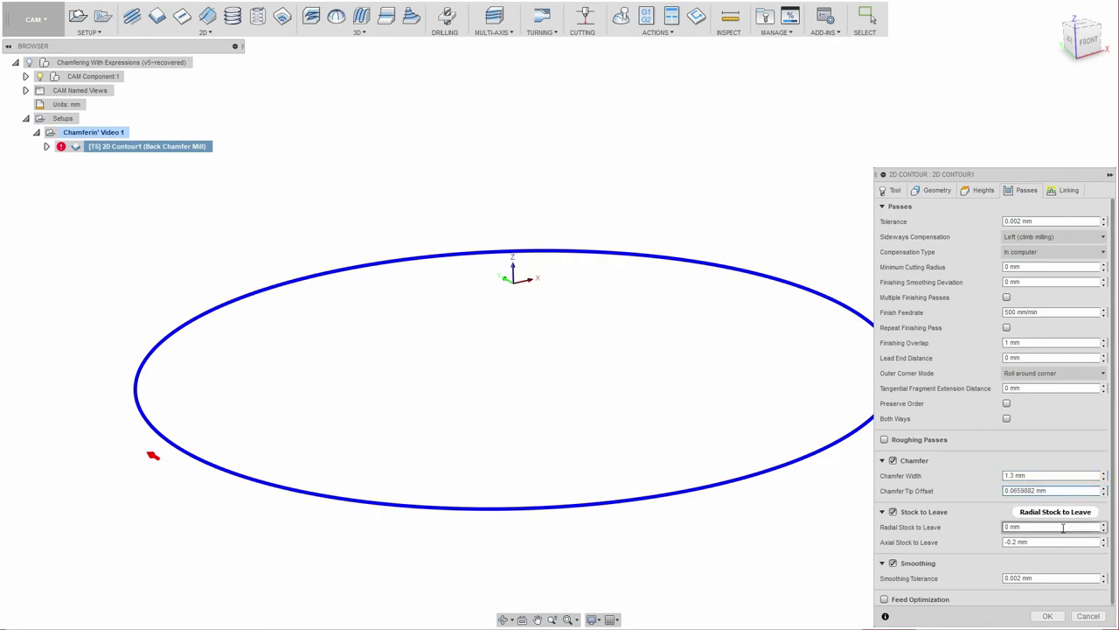
pyautogui.click(1047, 616)
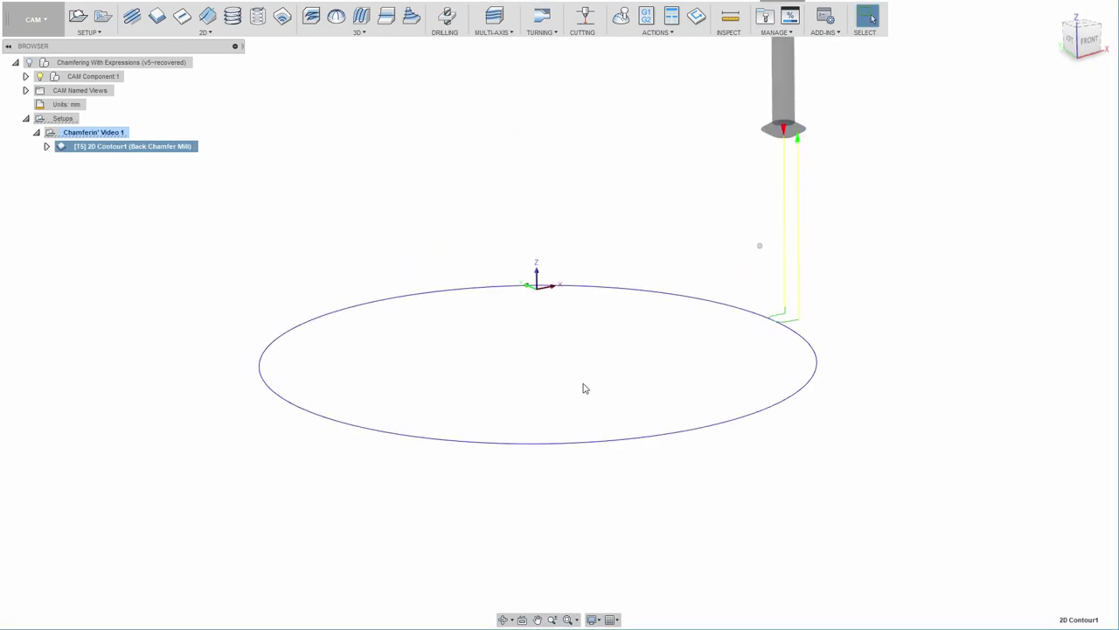
# Compare 2D Contour1's toolpath with the disc by showing and hiding the model in perspective and from above
pyautogui.click(31, 63)
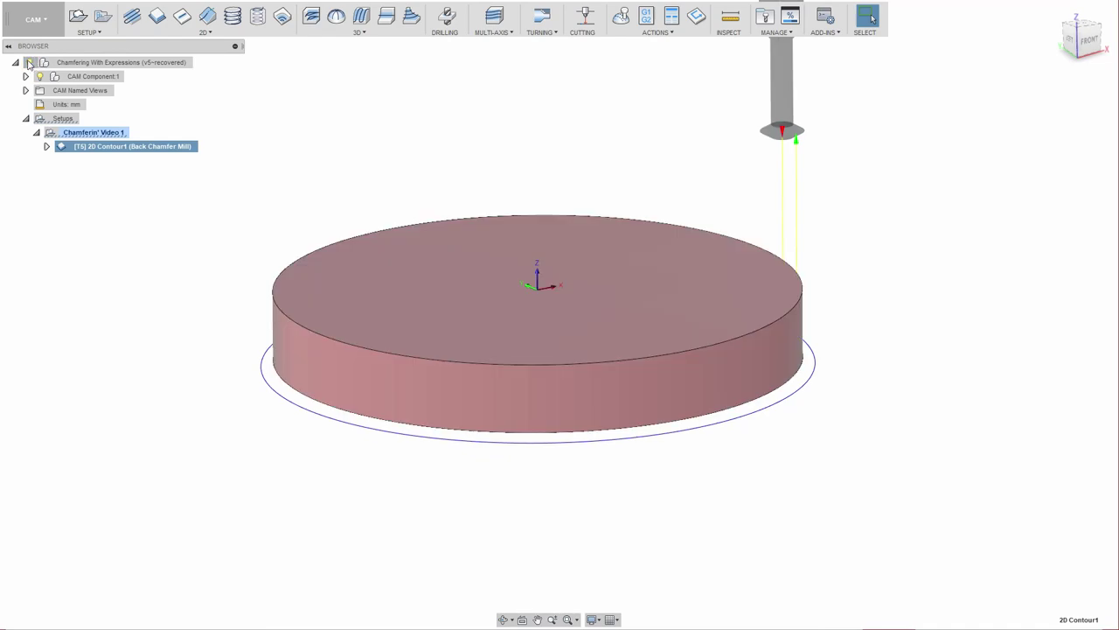
pyautogui.click(29, 63)
pyautogui.rightClick(92, 148)
pyautogui.click(226, 125)
pyautogui.keyDown('shift'); pyautogui.moveTo(224, 125); pyautogui.dragTo(639, 193, button='middle'); pyautogui.keyUp('shift')
pyautogui.click(1083, 37)
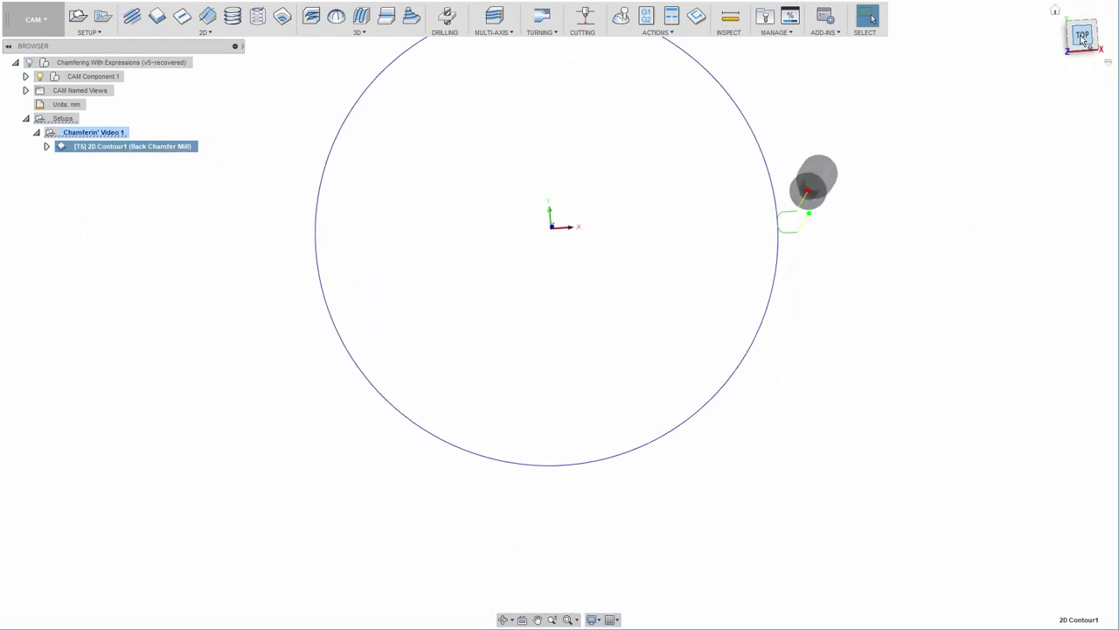
pyautogui.click(29, 63)
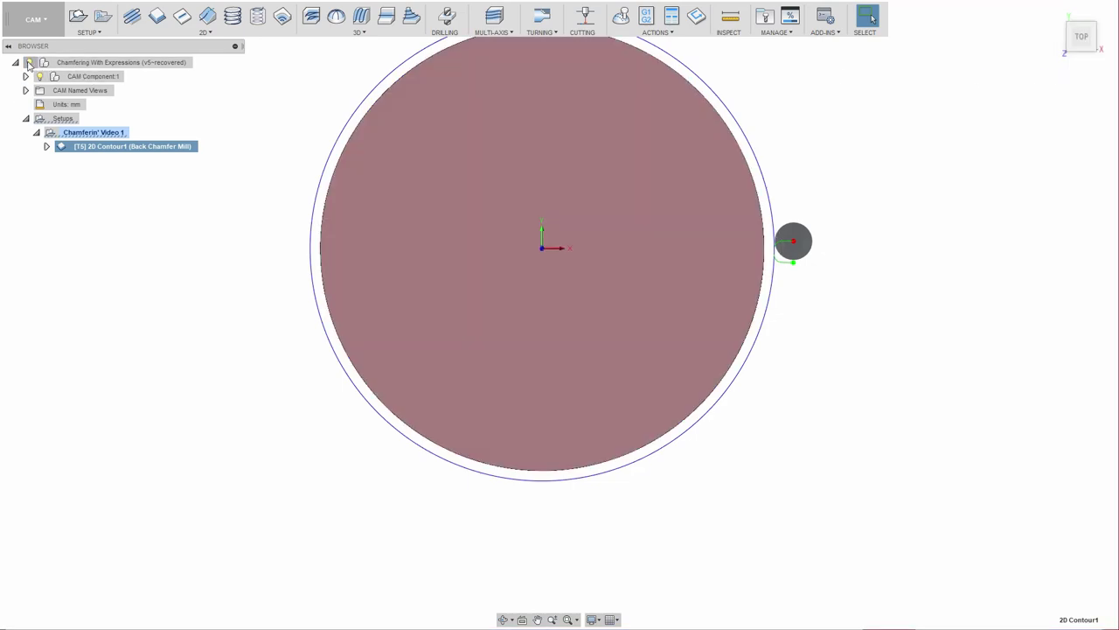
pyautogui.click(29, 63)
# Simulate 2D Contour1 and inspect the cutter and shank clearance at the disc's side and bottom edge from the front
pyautogui.keyDown('shift'); pyautogui.moveTo(297, 192); pyautogui.dragTo(140, 155, button='middle'); pyautogui.keyUp('shift')
pyautogui.rightClick(138, 148)
pyautogui.click(157, 197)
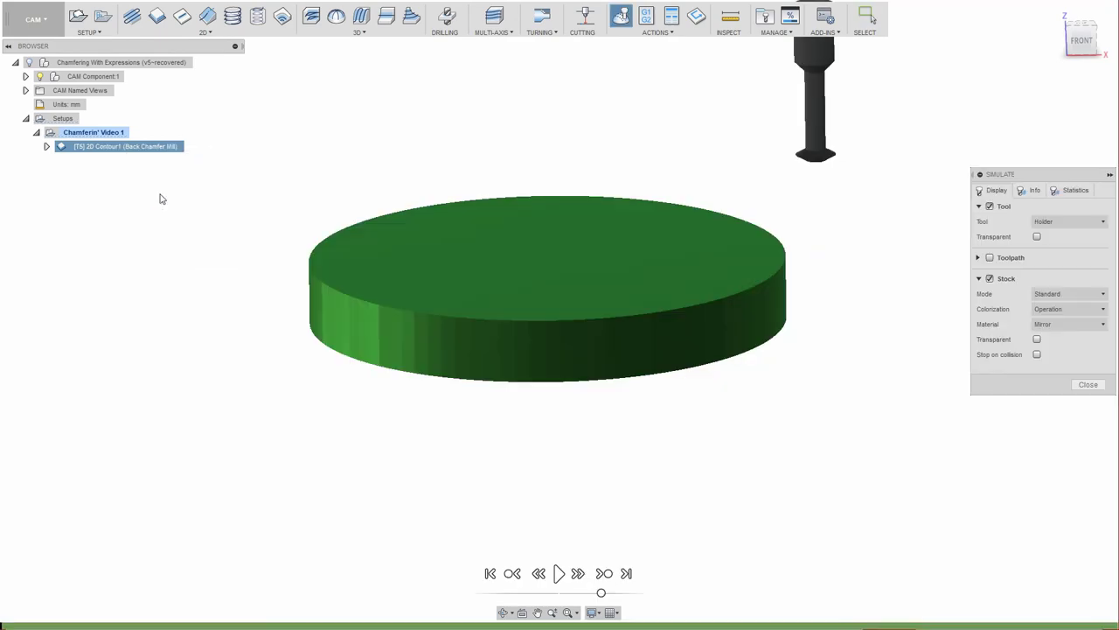
pyautogui.click(559, 572)
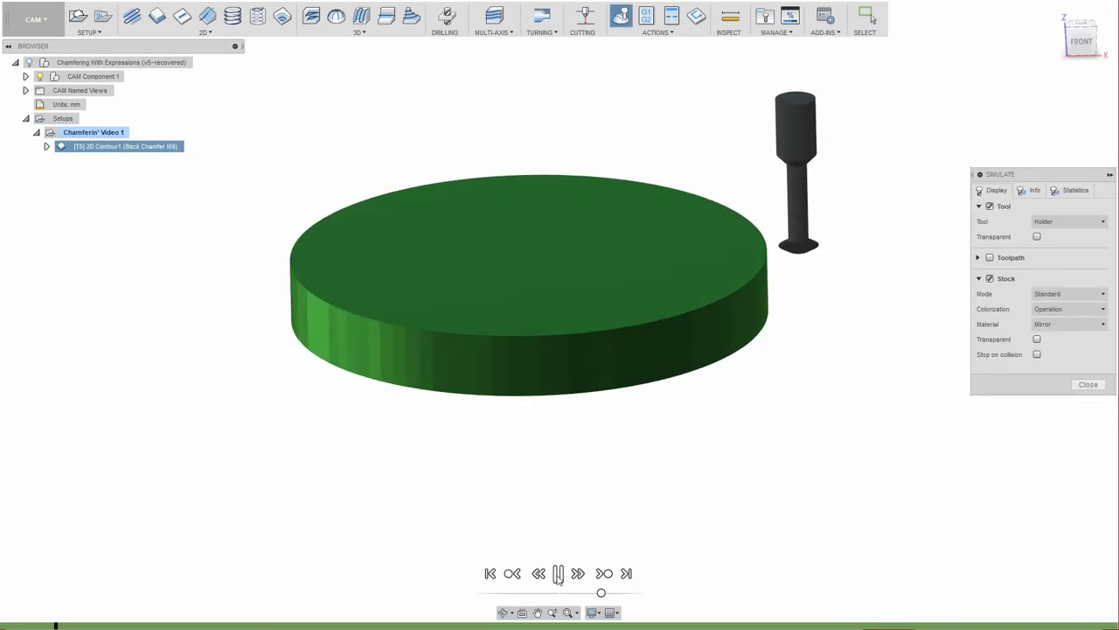
pyautogui.scroll(5, 682, 368)
pyautogui.keyDown('shift'); pyautogui.moveTo(690, 325); pyautogui.dragTo(673, 294, button='middle'); pyautogui.keyUp('shift')
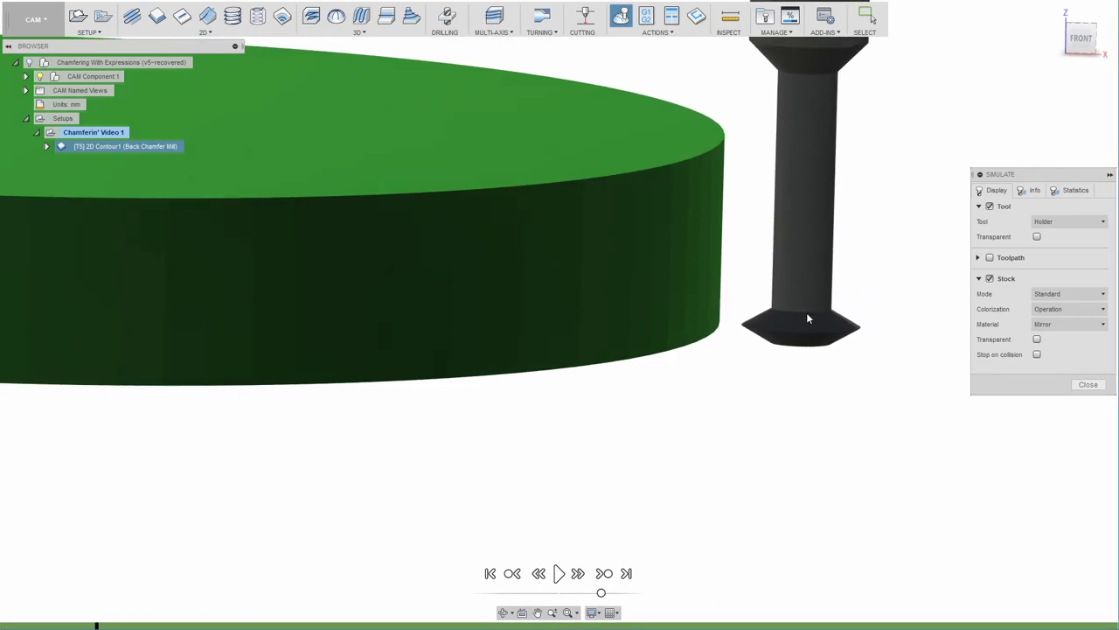
pyautogui.keyDown('shift'); pyautogui.moveTo(830, 323); pyautogui.dragTo(830, 322, button='middle'); pyautogui.keyUp('shift')
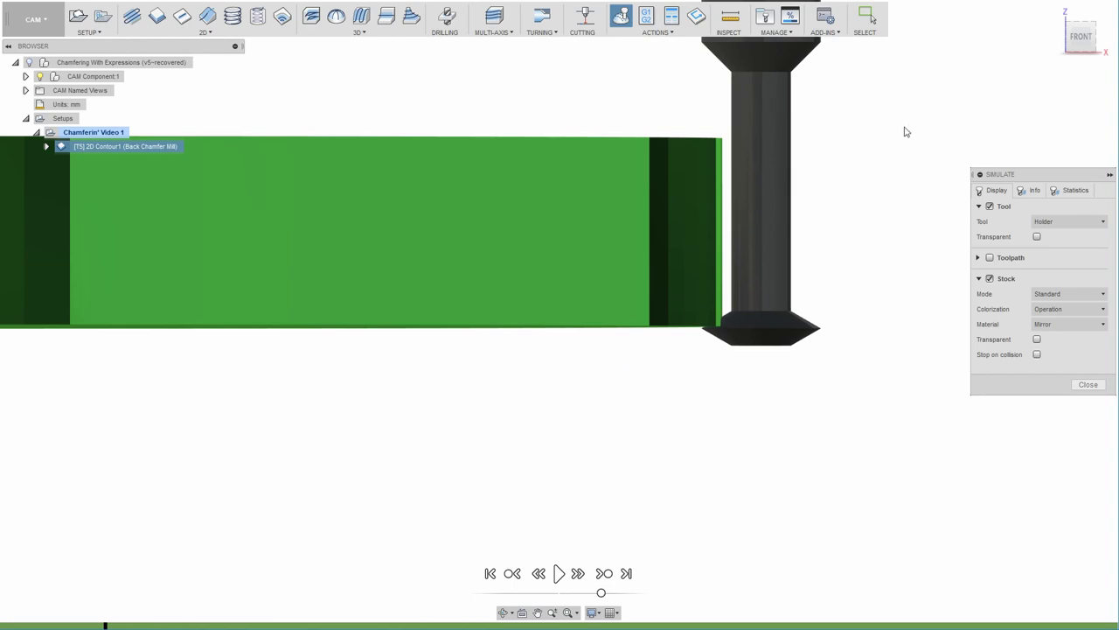
pyautogui.click(1080, 39)
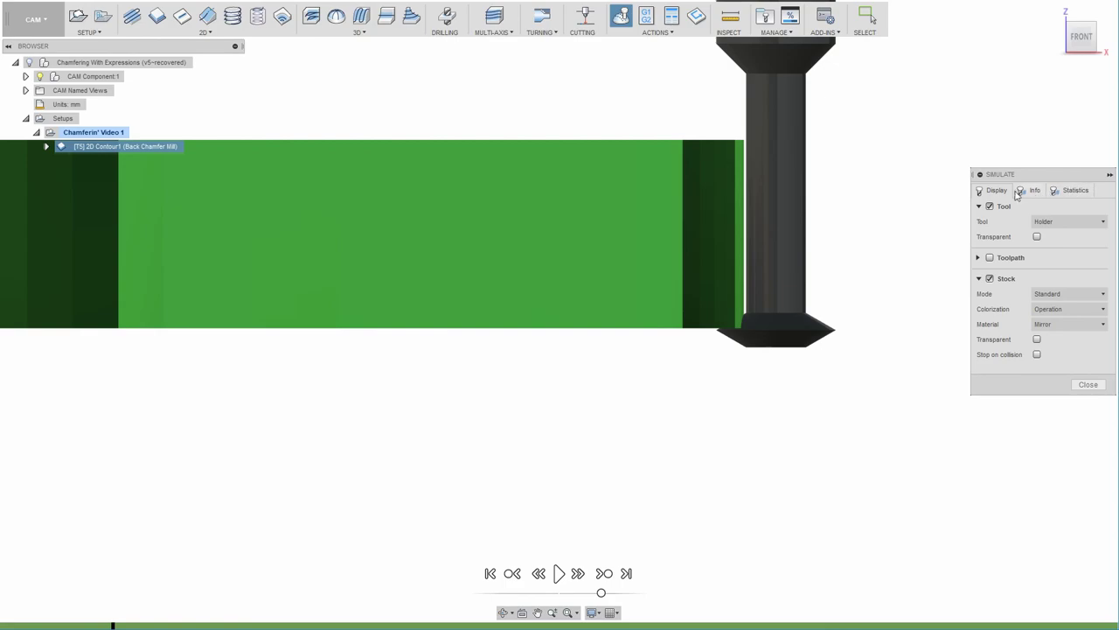
# Make the simulated tool transparent, examine the cut along the disc's bottom edge during playback, and close the simulation
pyautogui.click(1037, 236)
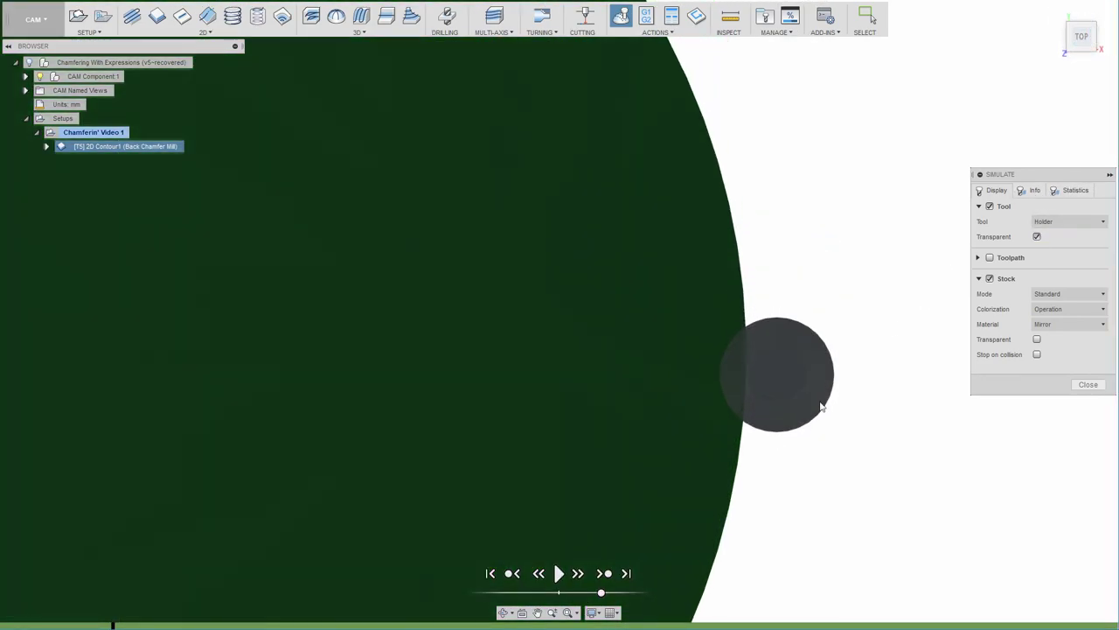
pyautogui.scroll(3, 749, 404)
pyautogui.scroll(1, 595, 377)
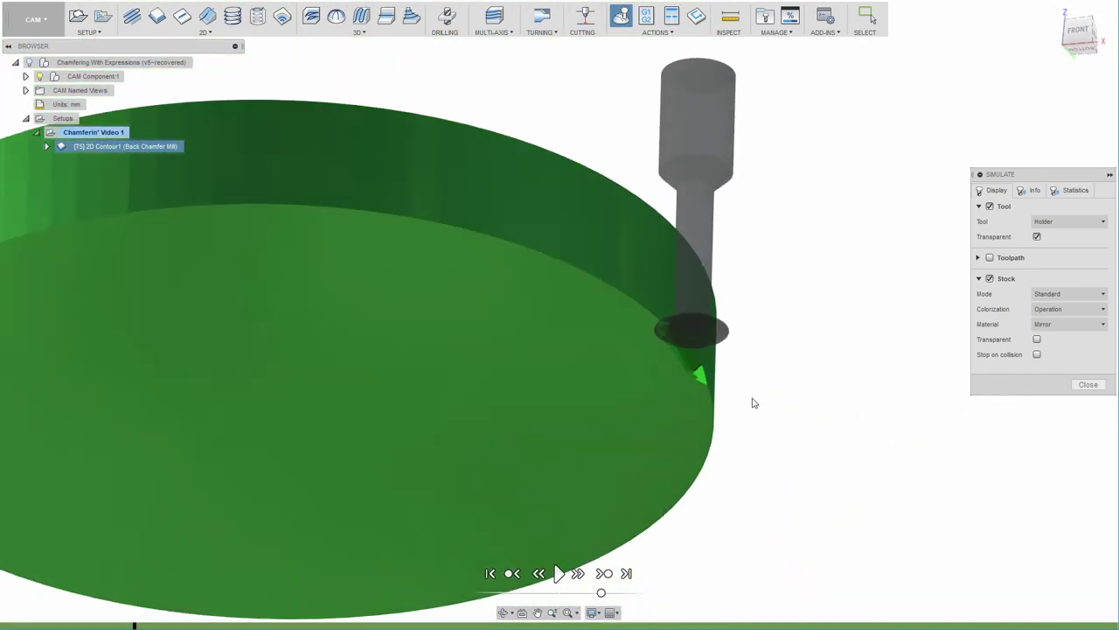
pyautogui.click(559, 573)
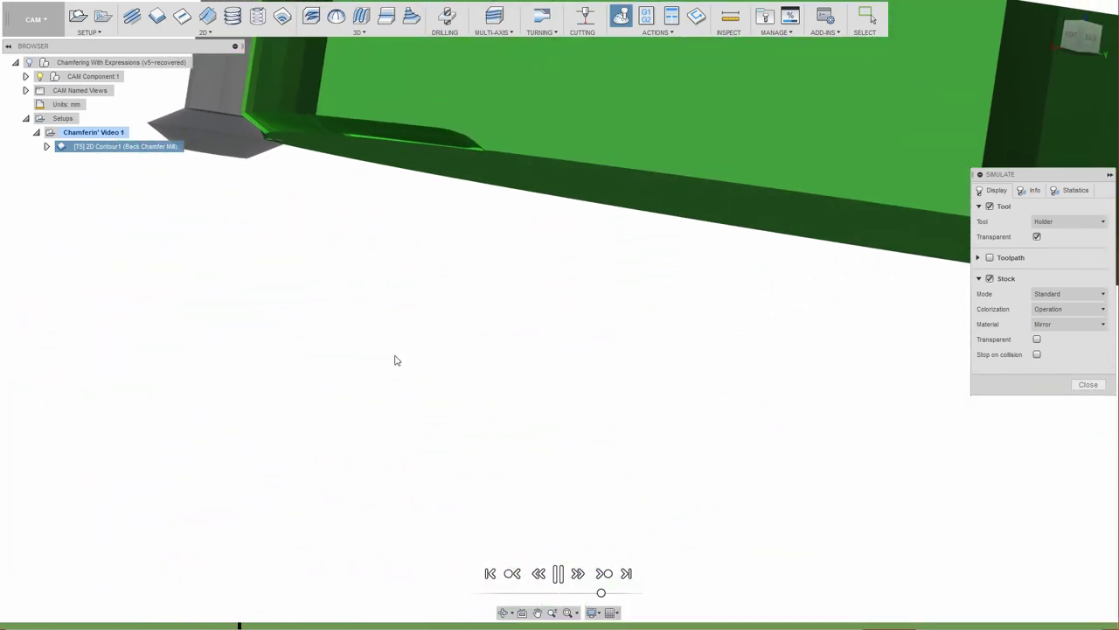
pyautogui.scroll(-10, 304, 144)
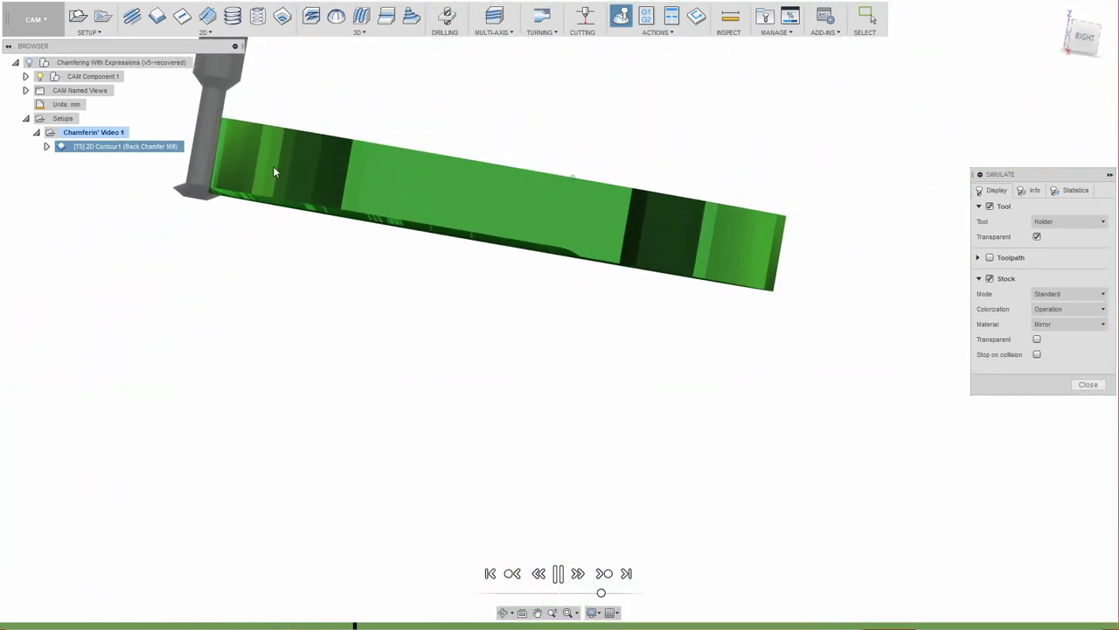
pyautogui.click(1088, 384)
pyautogui.click(878, 201)
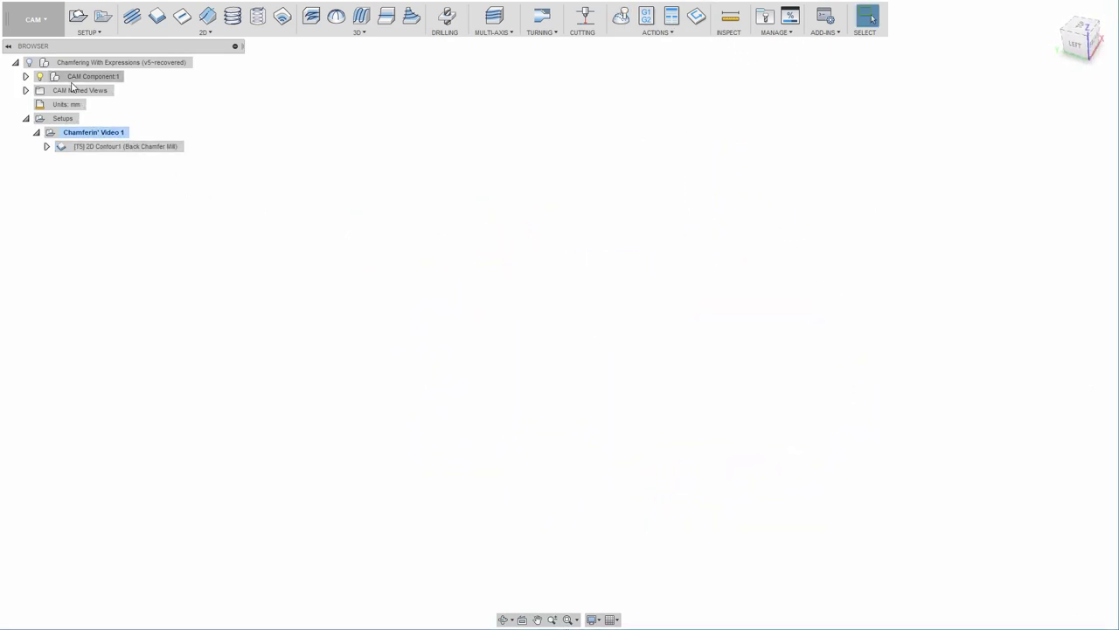
# Show the model again and open 2D Contour1's Chamfer Tip Offset expression for editing
pyautogui.click(39, 76)
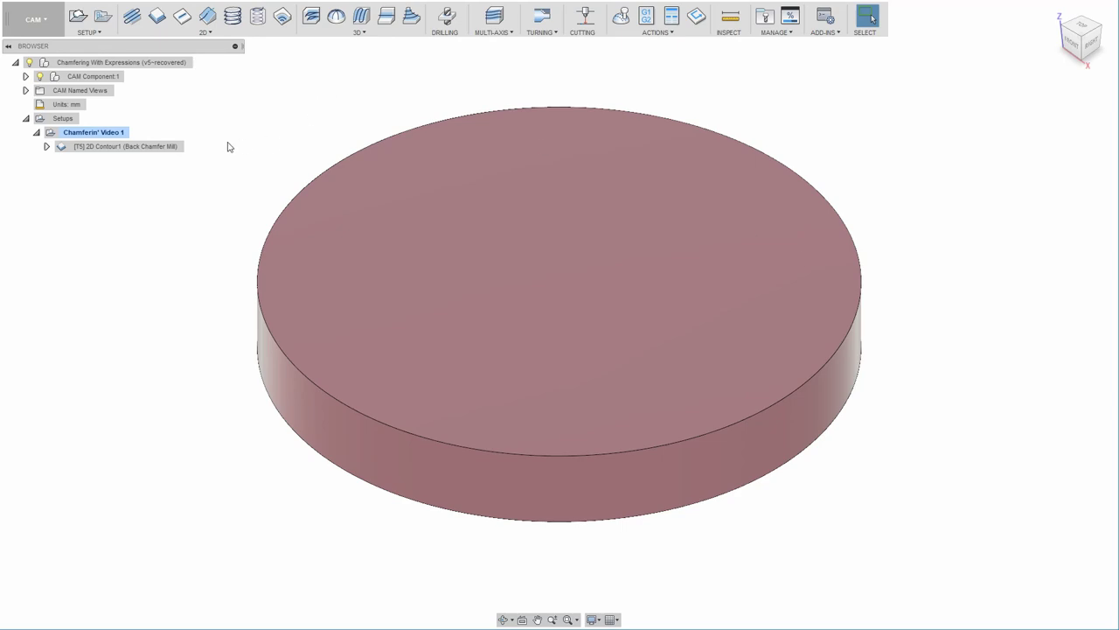
pyautogui.doubleClick(107, 146)
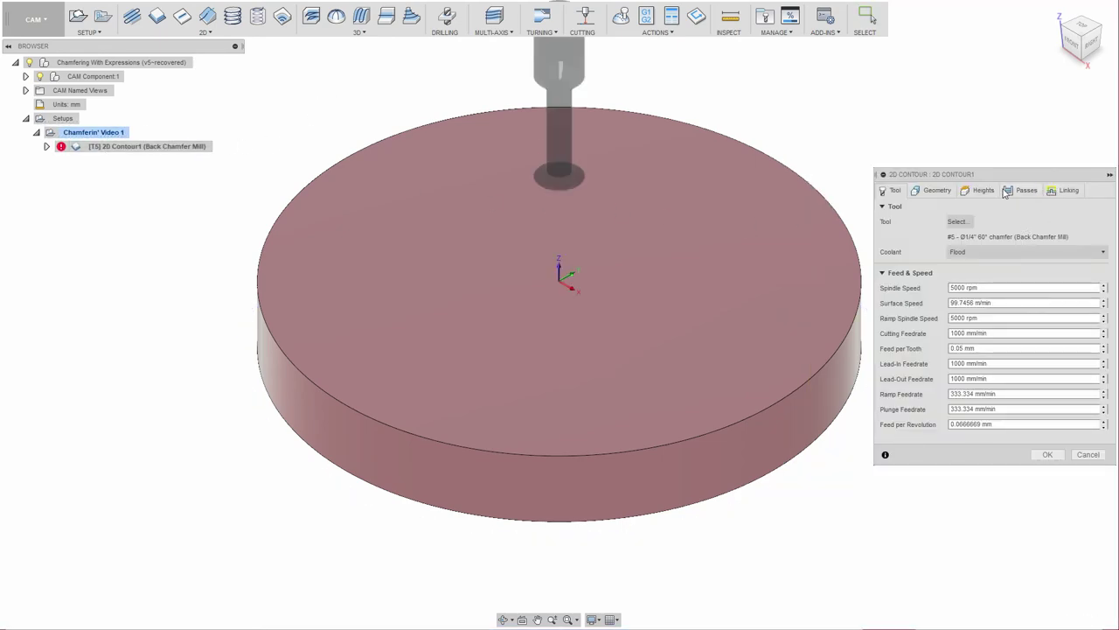
pyautogui.click(1020, 191)
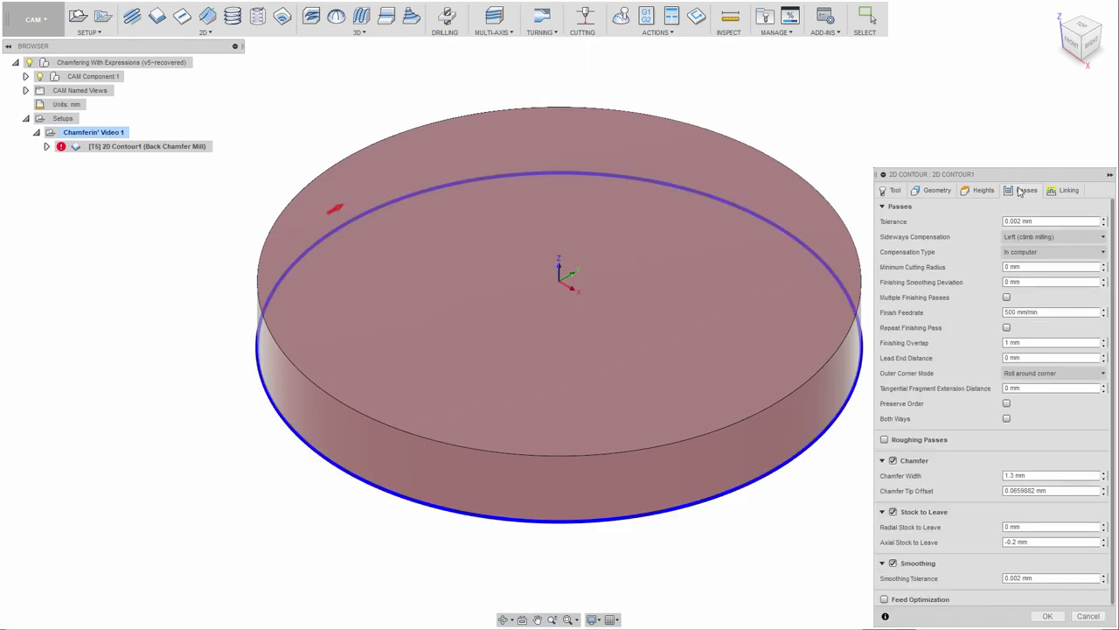
pyautogui.rightClick(1014, 490)
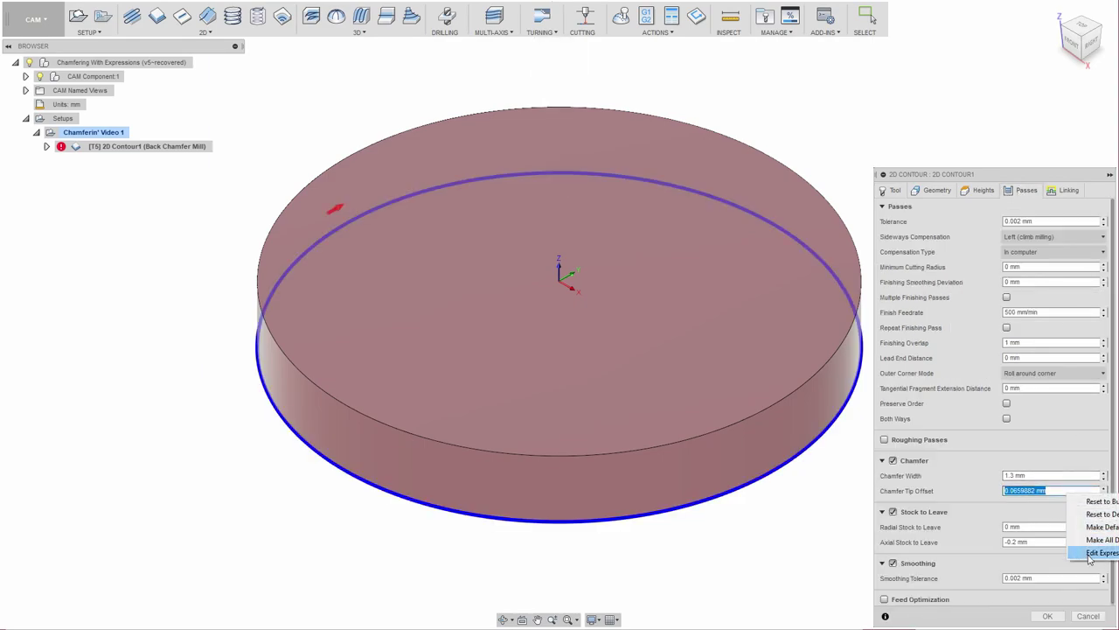
pyautogui.click(1087, 556)
# Switch to Notepad, compare its Chamfer Tip Offset formula with the operation's current expression, and return to the Expression dialog in Fusion 360
pyautogui.hotkey('alt', 'Tab')
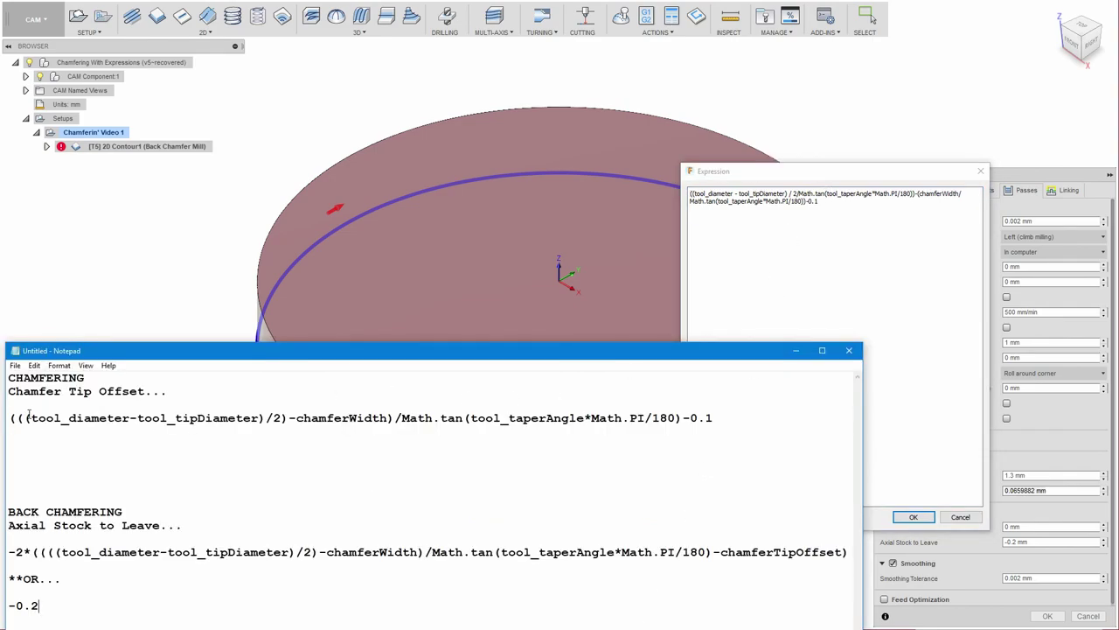
pyautogui.moveTo(12, 417); pyautogui.dragTo(735, 416)
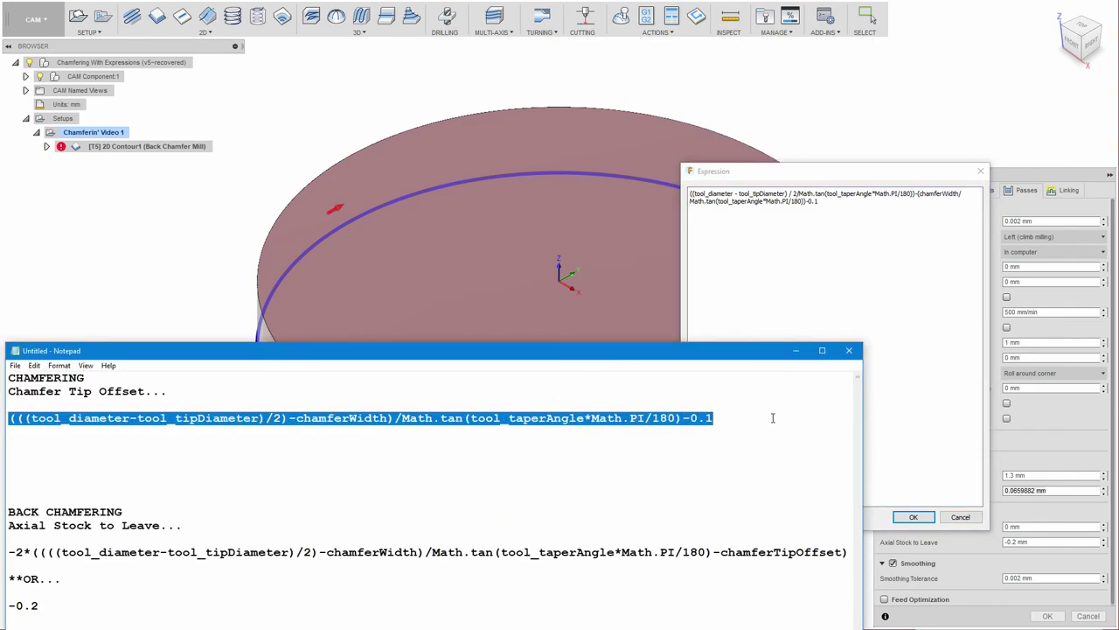
pyautogui.click(773, 418)
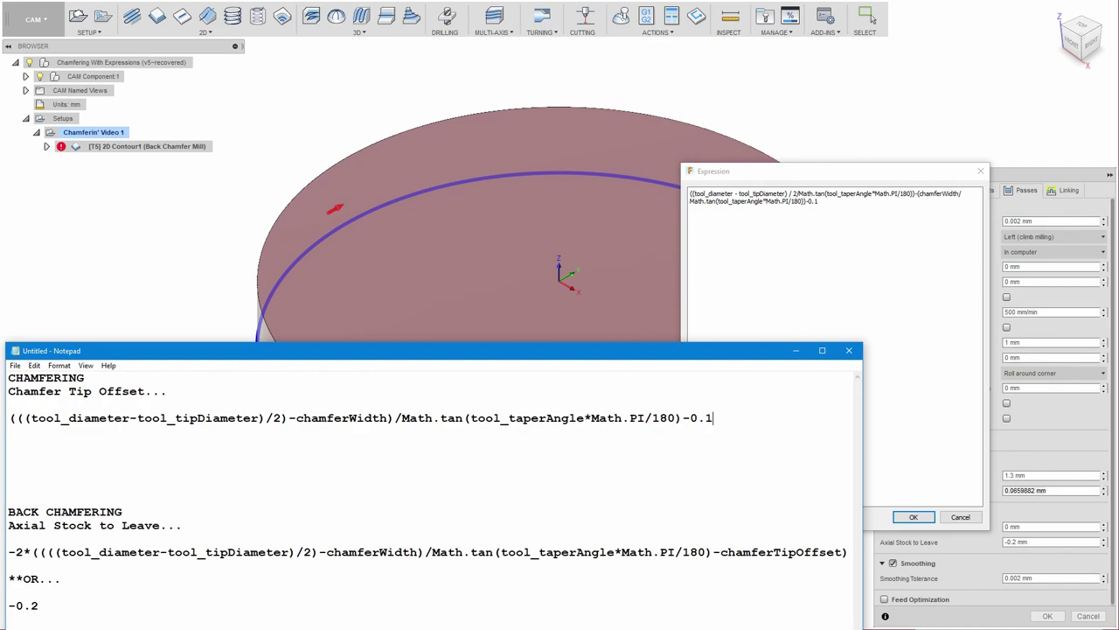
pyautogui.moveTo(9, 418)
pyautogui.mouseDown()
pyautogui.moveTo(726, 418)
pyautogui.moveTo(8, 418)
pyautogui.mouseUp()
pyautogui.click(733, 418)
pyautogui.click(46, 450)
pyautogui.click(13, 418)
pyautogui.click(819, 179)
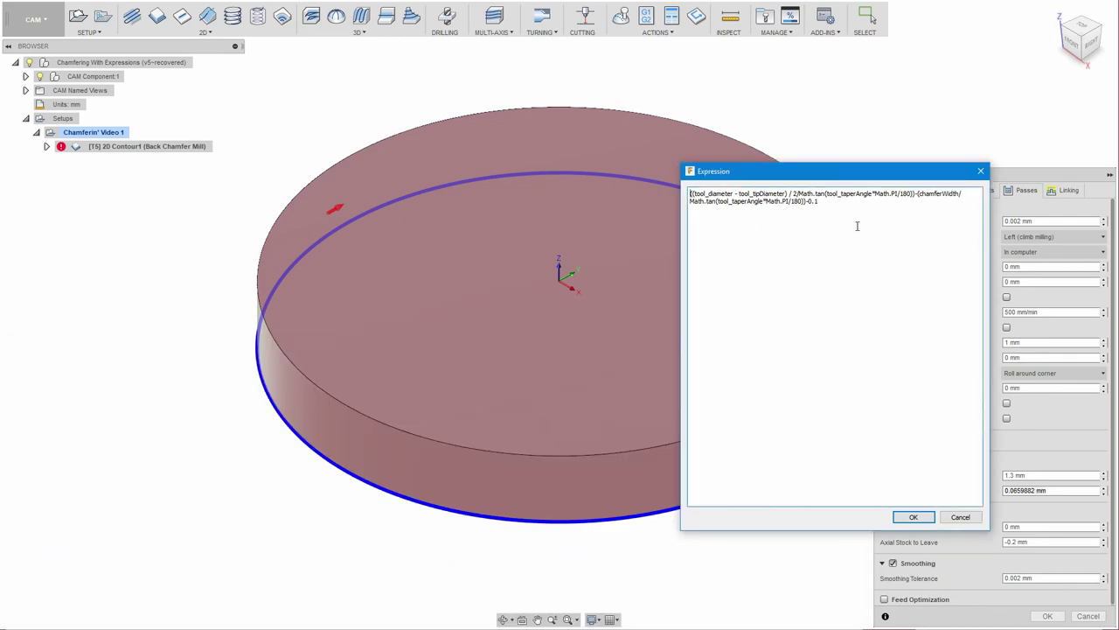